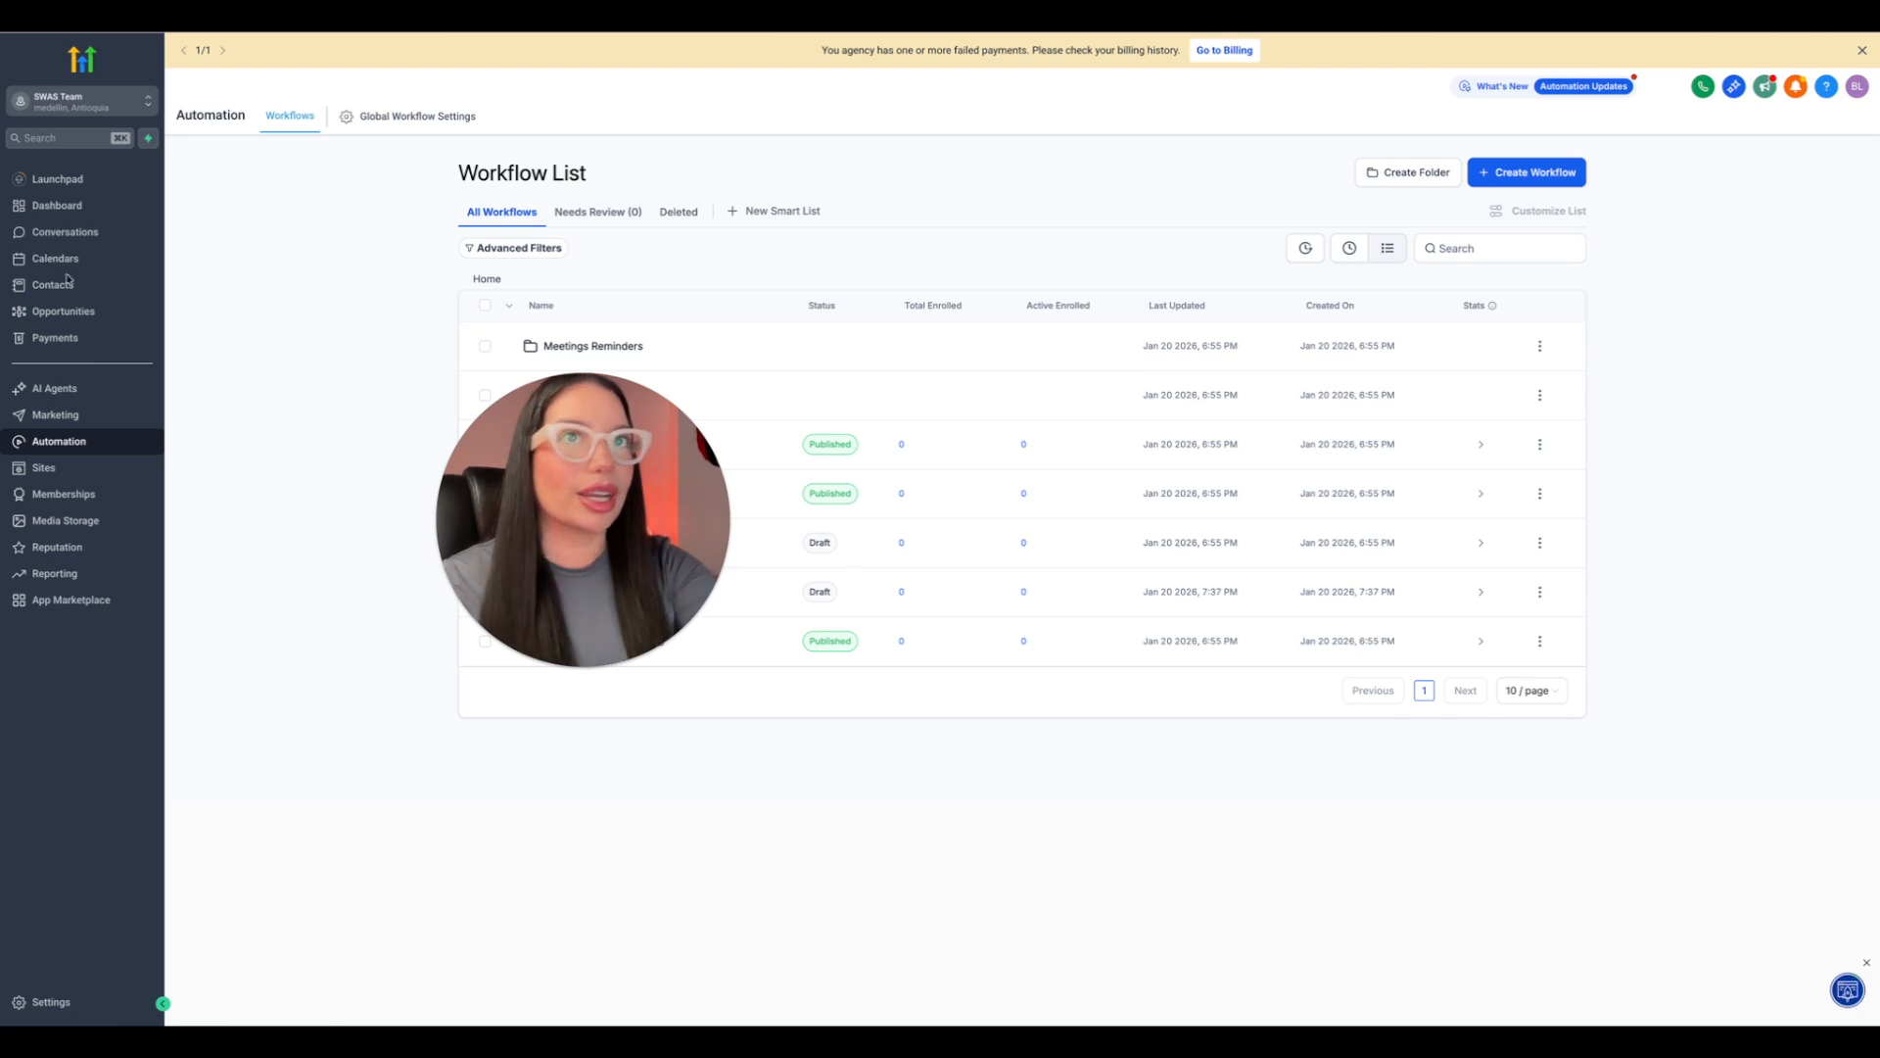
Open the Sales opportunities board and bring up the list of pipelines.
{"action": "left_click", "coordinate": [64, 310]}
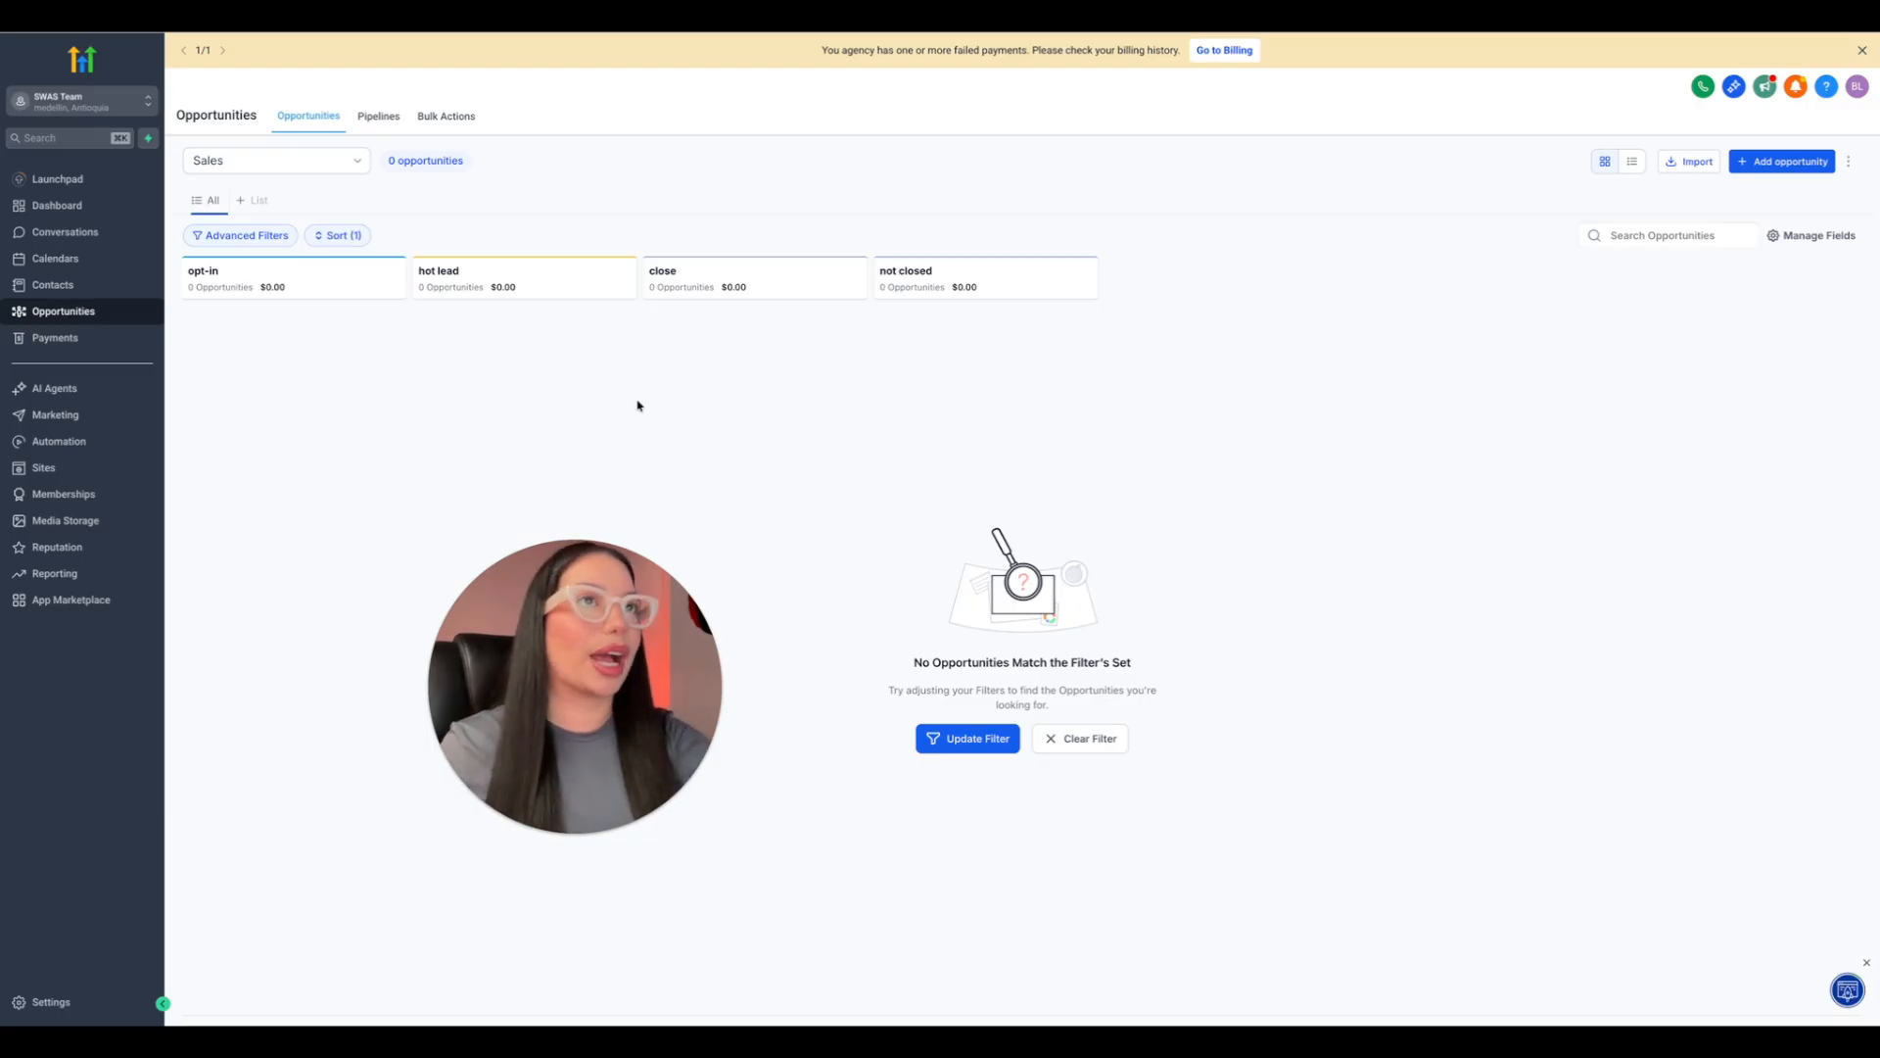
{"action": "left_click", "coordinate": [379, 116]}
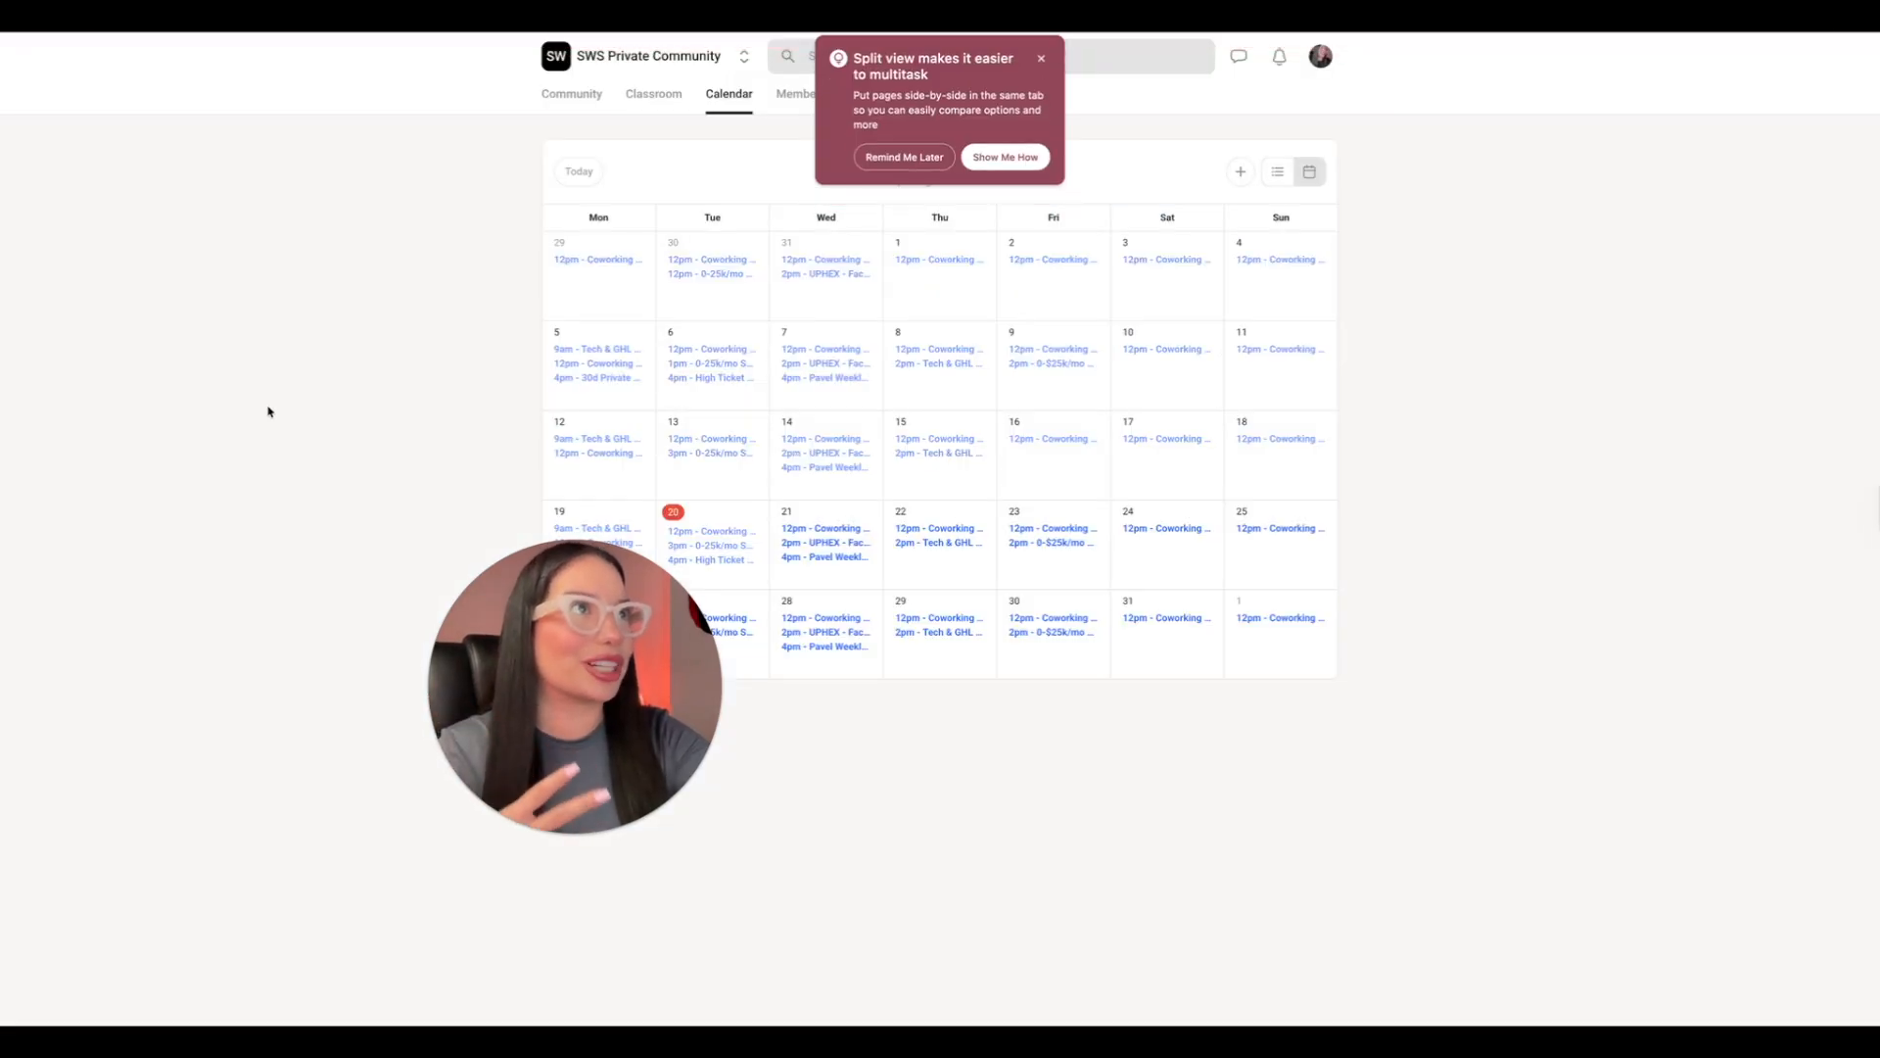
Dismiss the split view notice and browse the course catalogue in the SWS Private Community classroom.
{"action": "left_click", "coordinate": [1041, 59]}
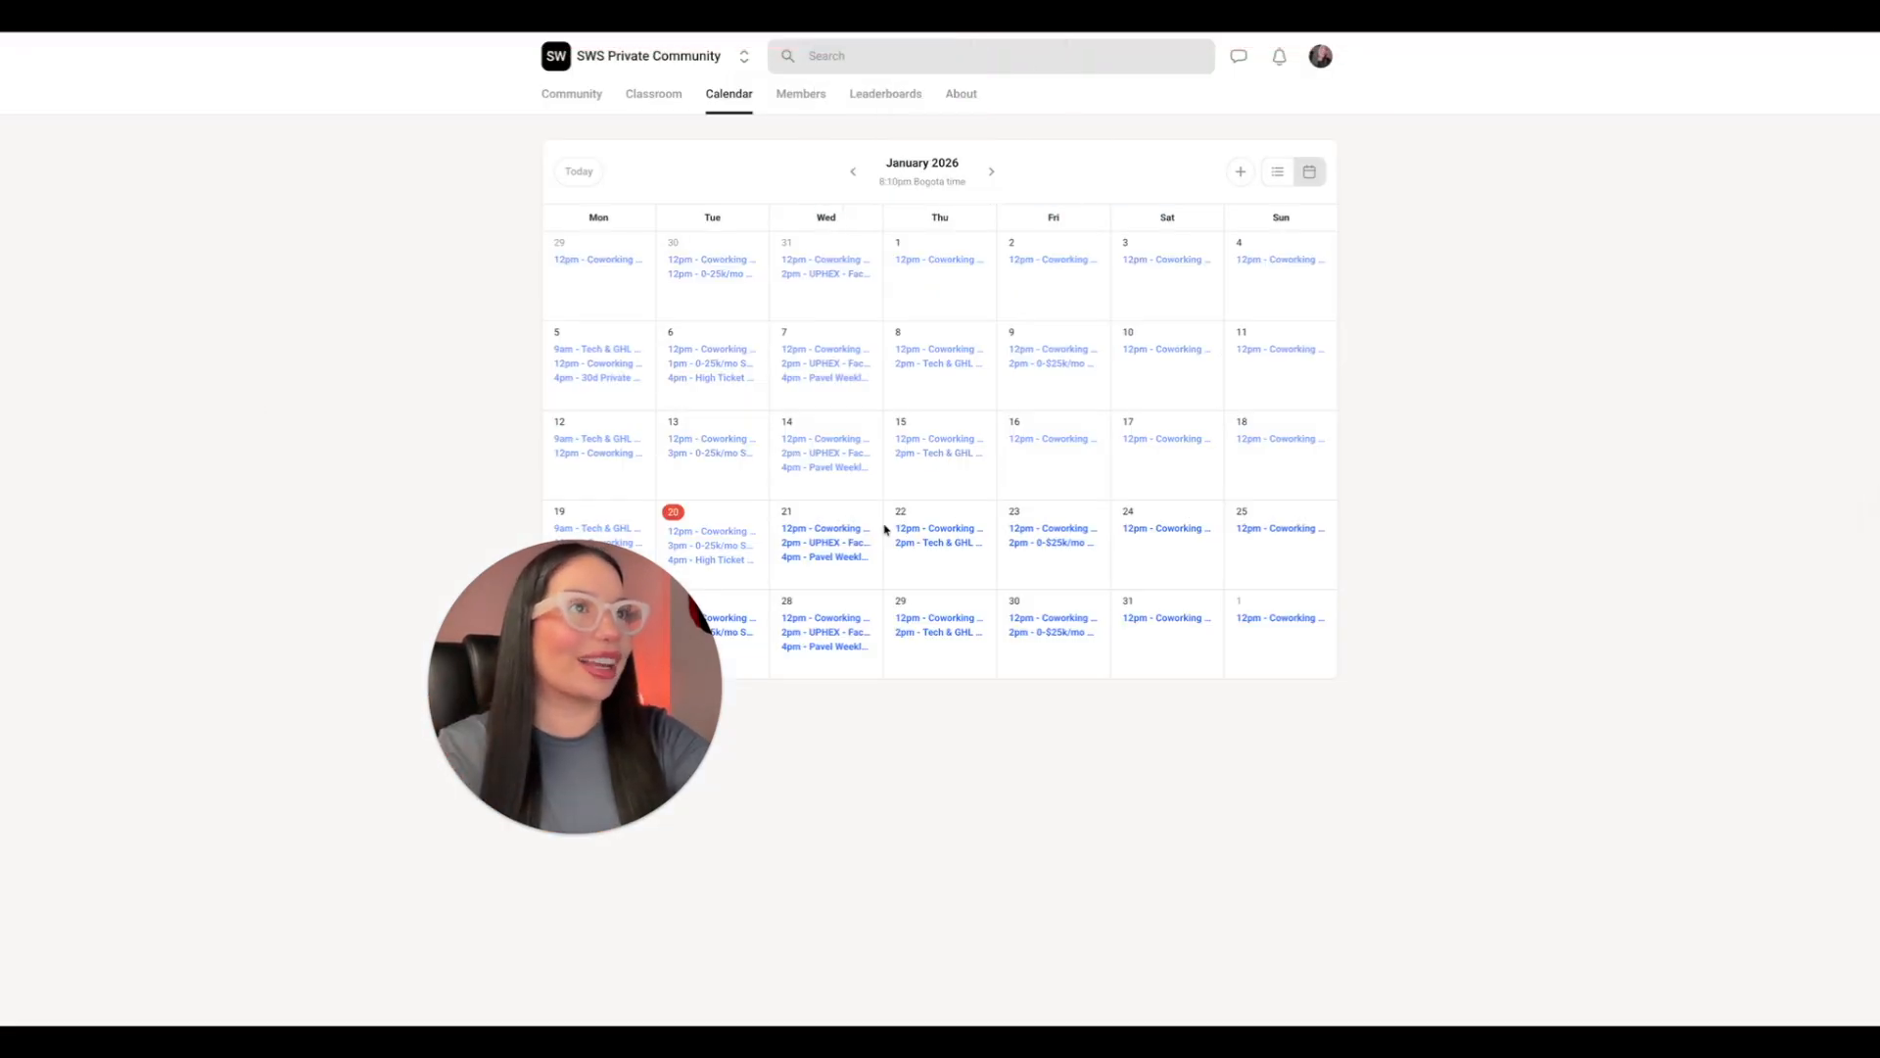
{"action": "left_click", "coordinate": [653, 94]}
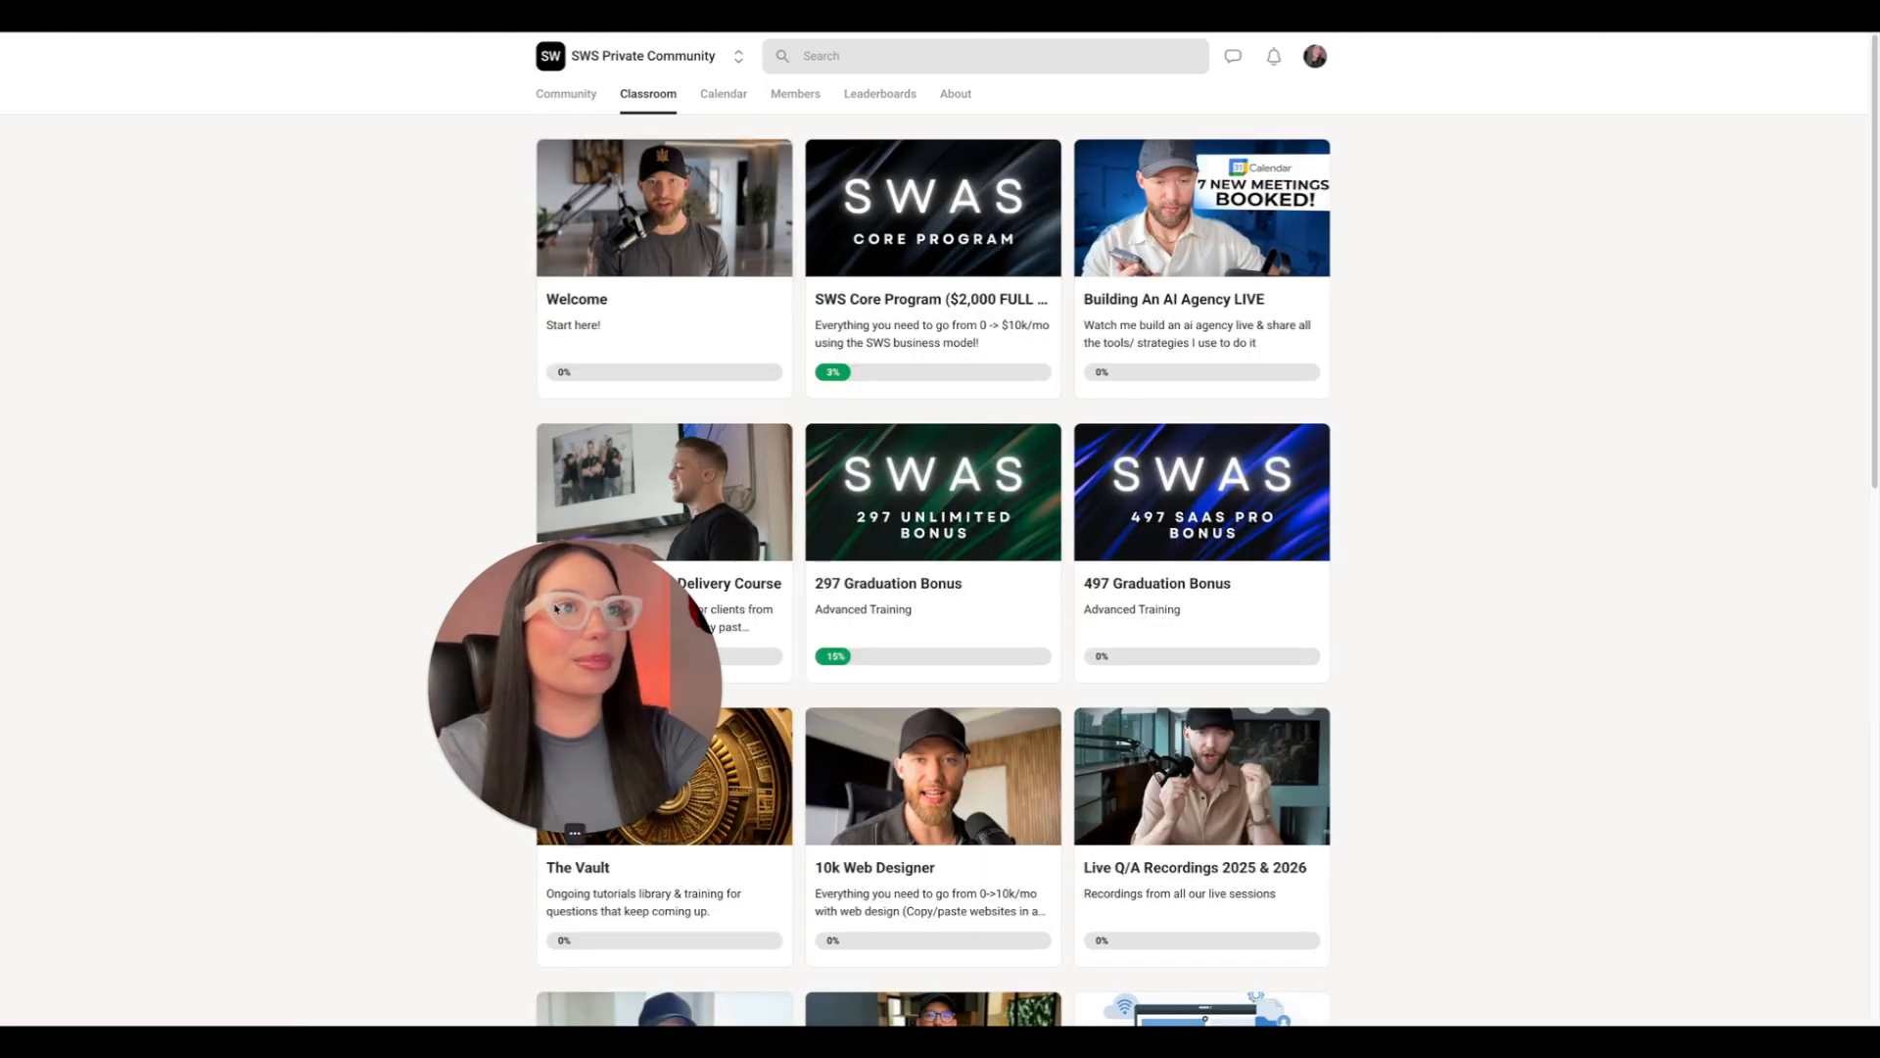
{"action": "scroll", "coordinate": [773, 652], "scroll_direction": "down", "scroll_amount": 1}
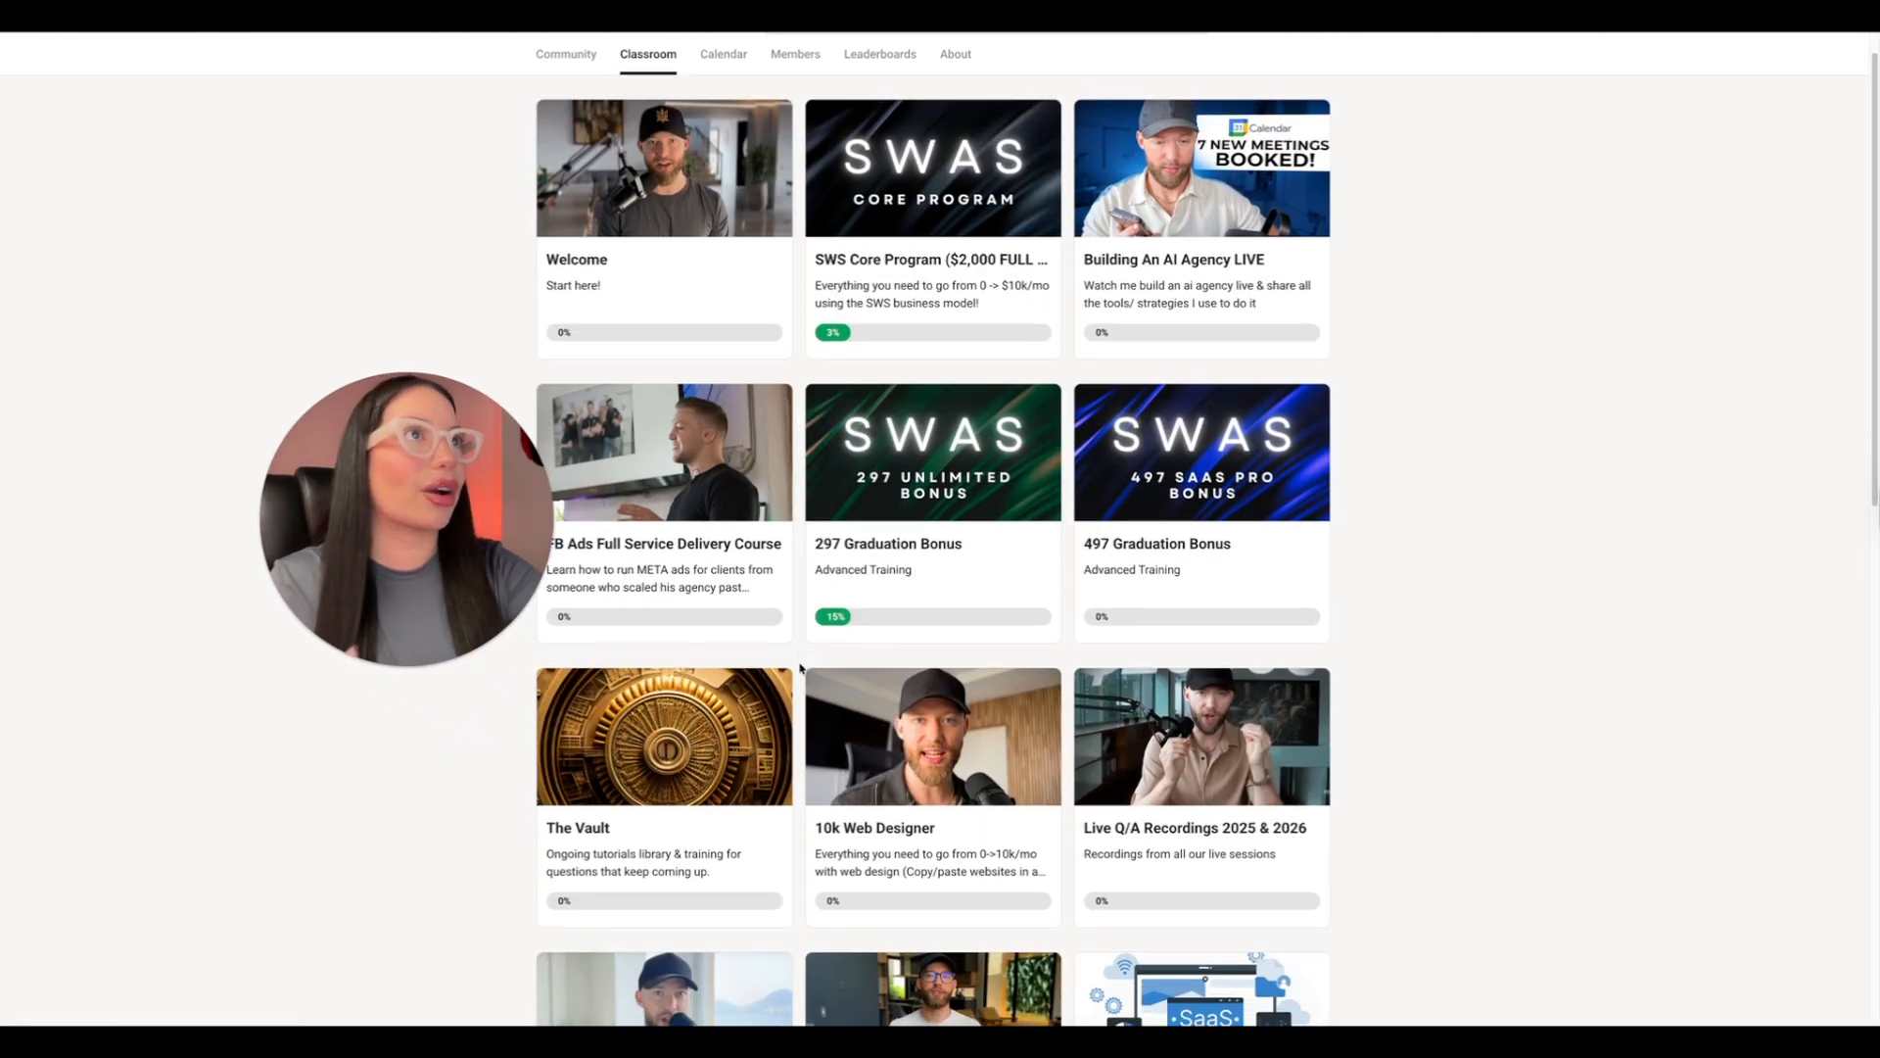
{"action": "scroll", "coordinate": [800, 668], "scroll_direction": "down", "scroll_amount": 2}
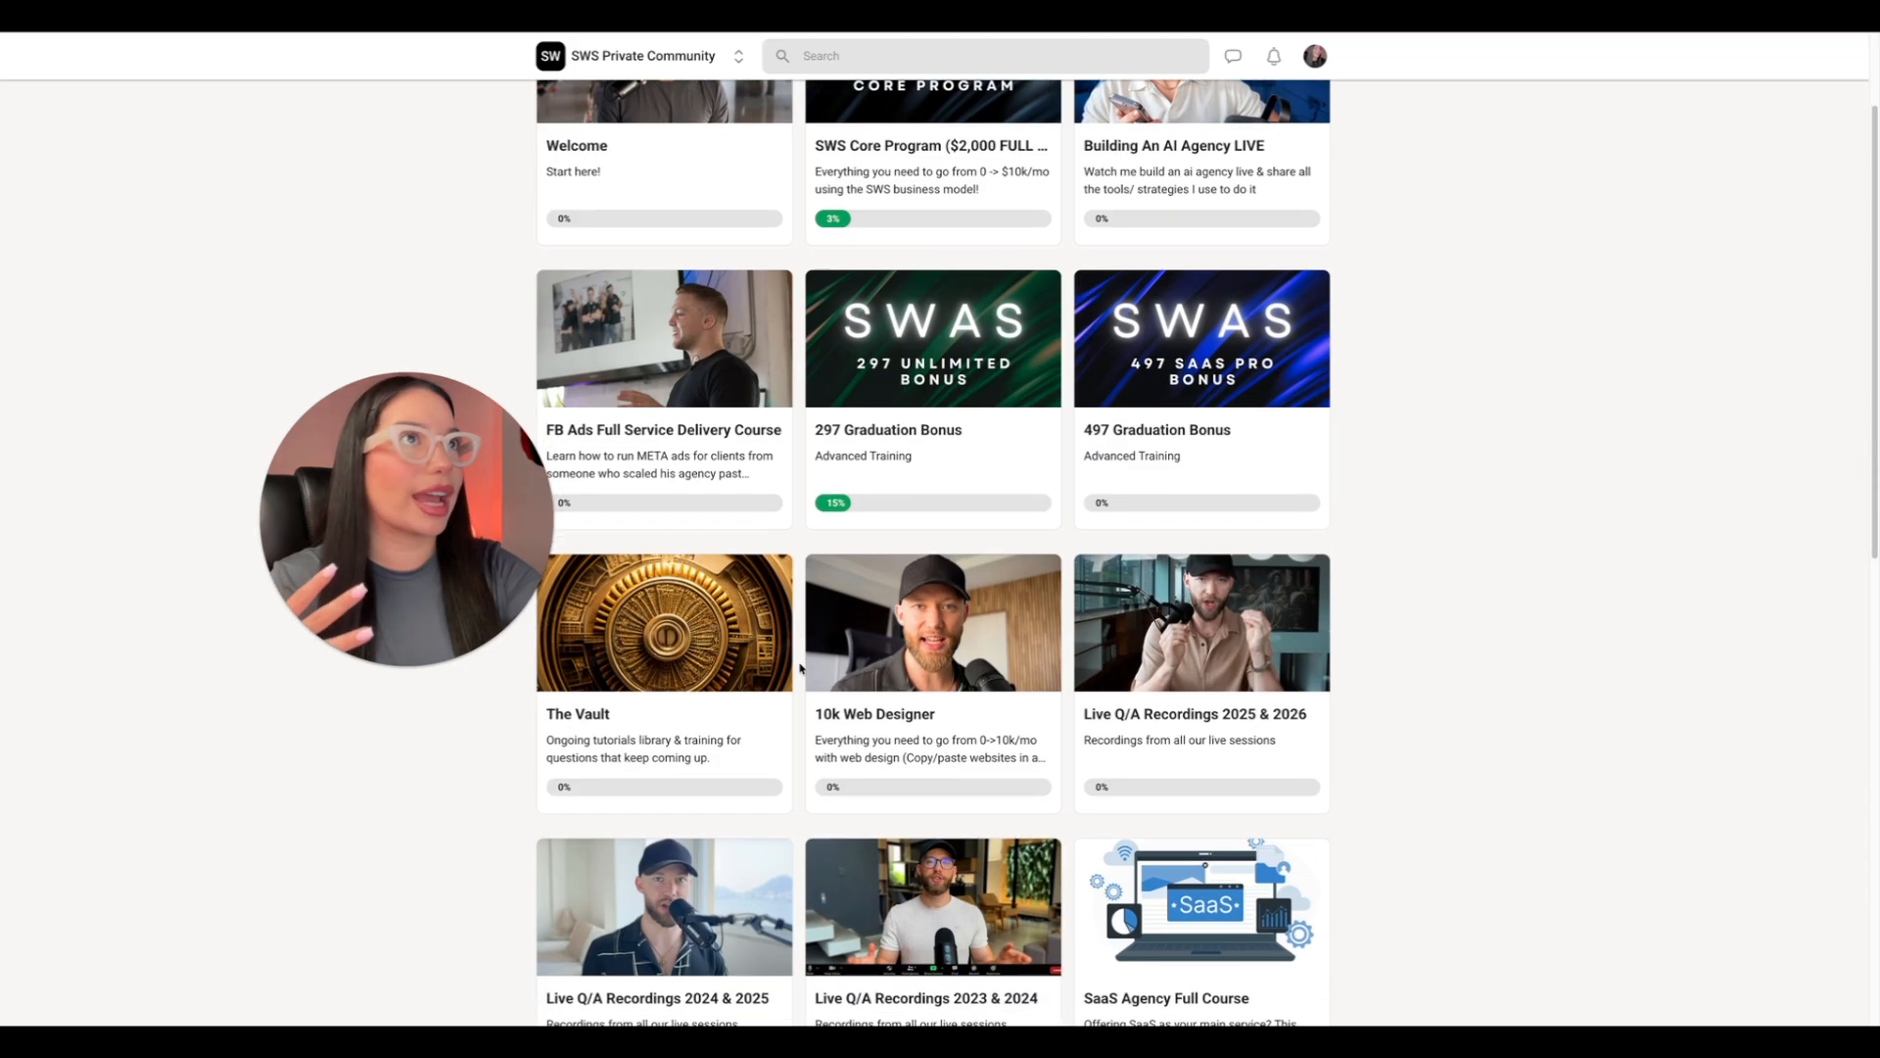
{"action": "scroll", "coordinate": [800, 668], "scroll_direction": "down", "scroll_amount": 3}
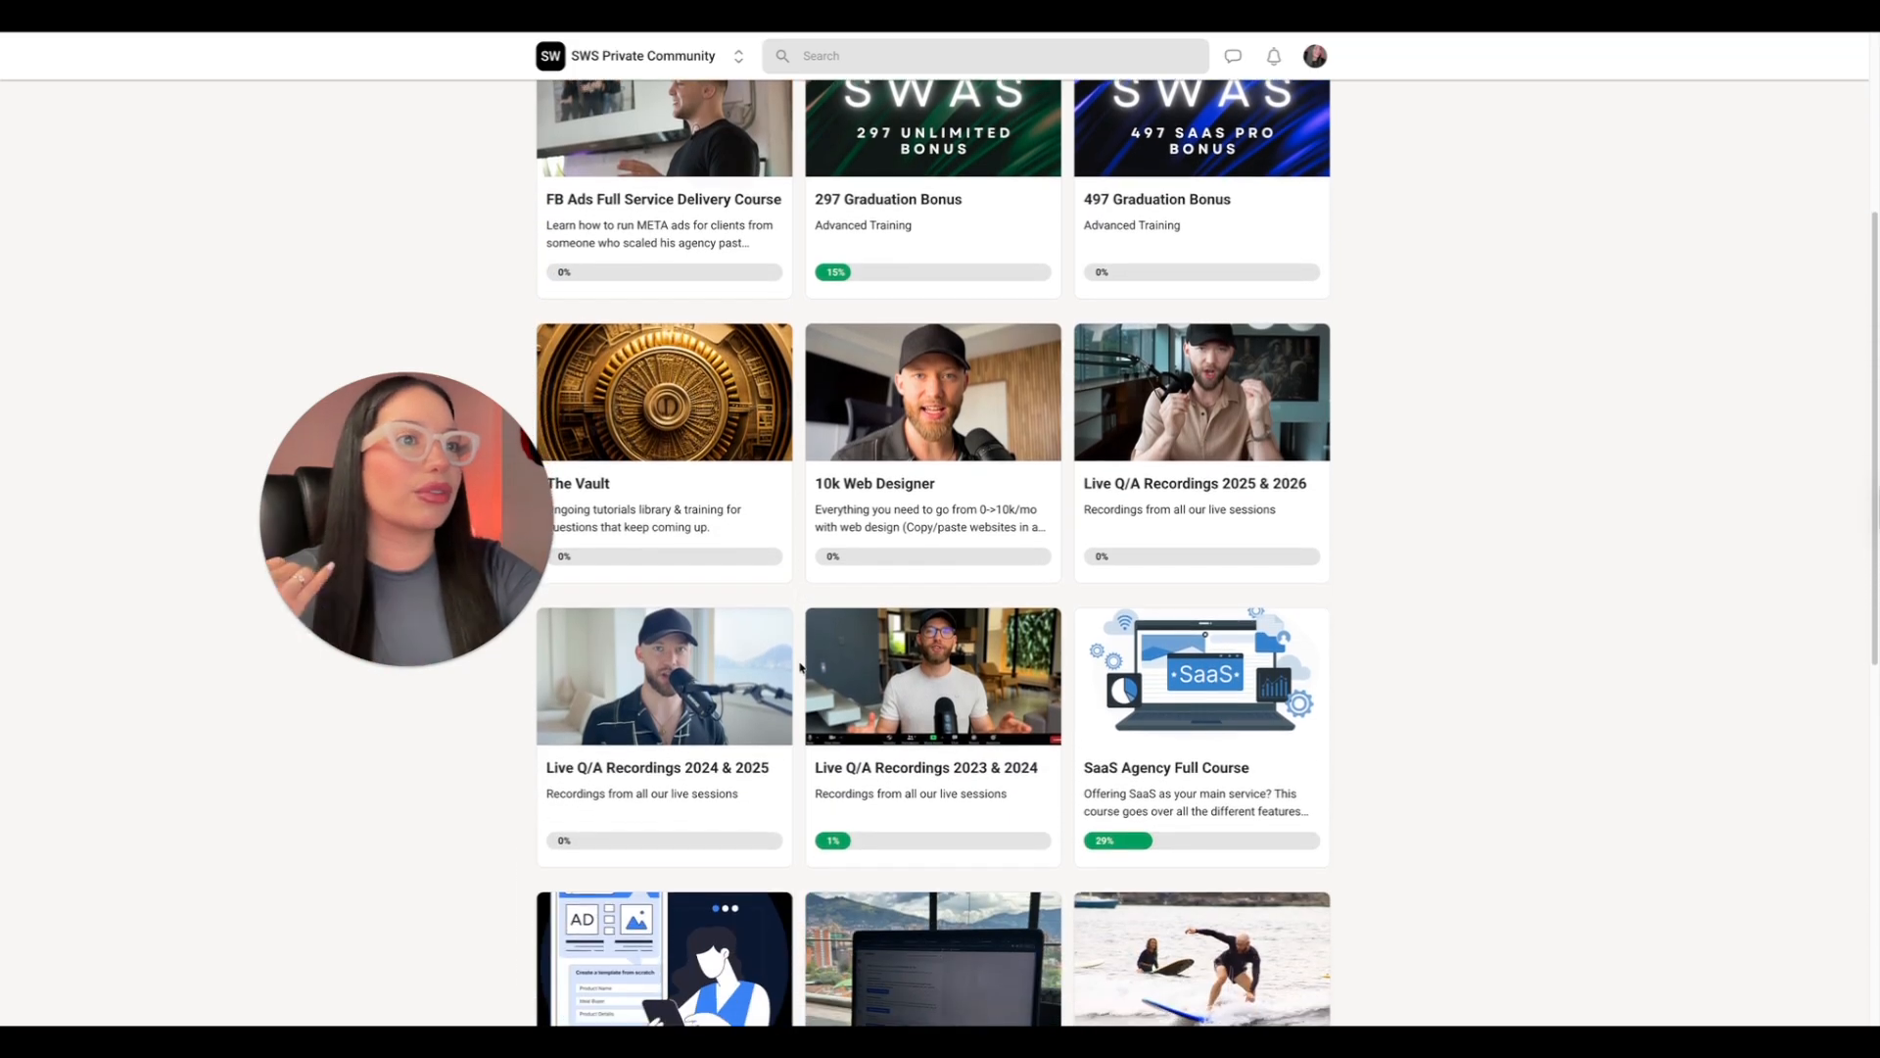
{"action": "scroll", "coordinate": [800, 668], "scroll_direction": "down", "scroll_amount": 2}
{"action": "scroll", "coordinate": [800, 668], "scroll_direction": "down", "scroll_amount": 1}
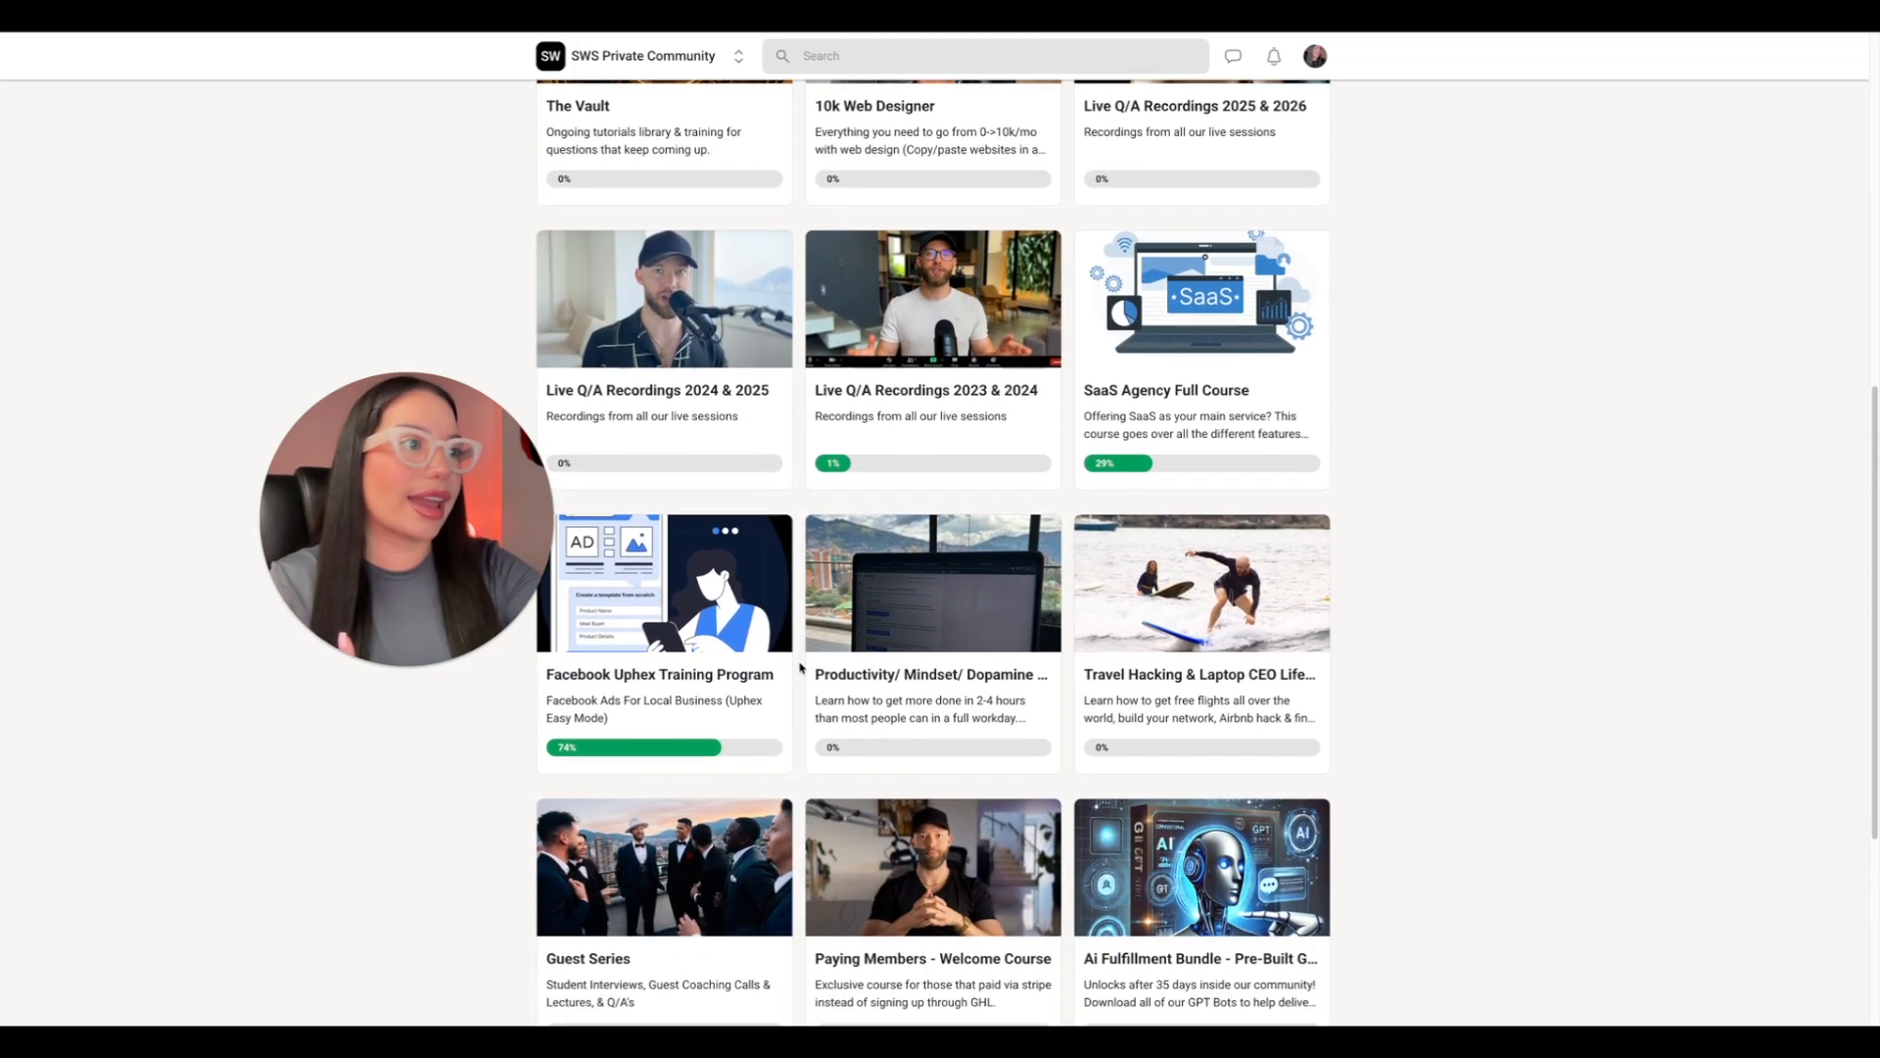
{"action": "scroll", "coordinate": [800, 668], "scroll_direction": "up", "scroll_amount": 7}
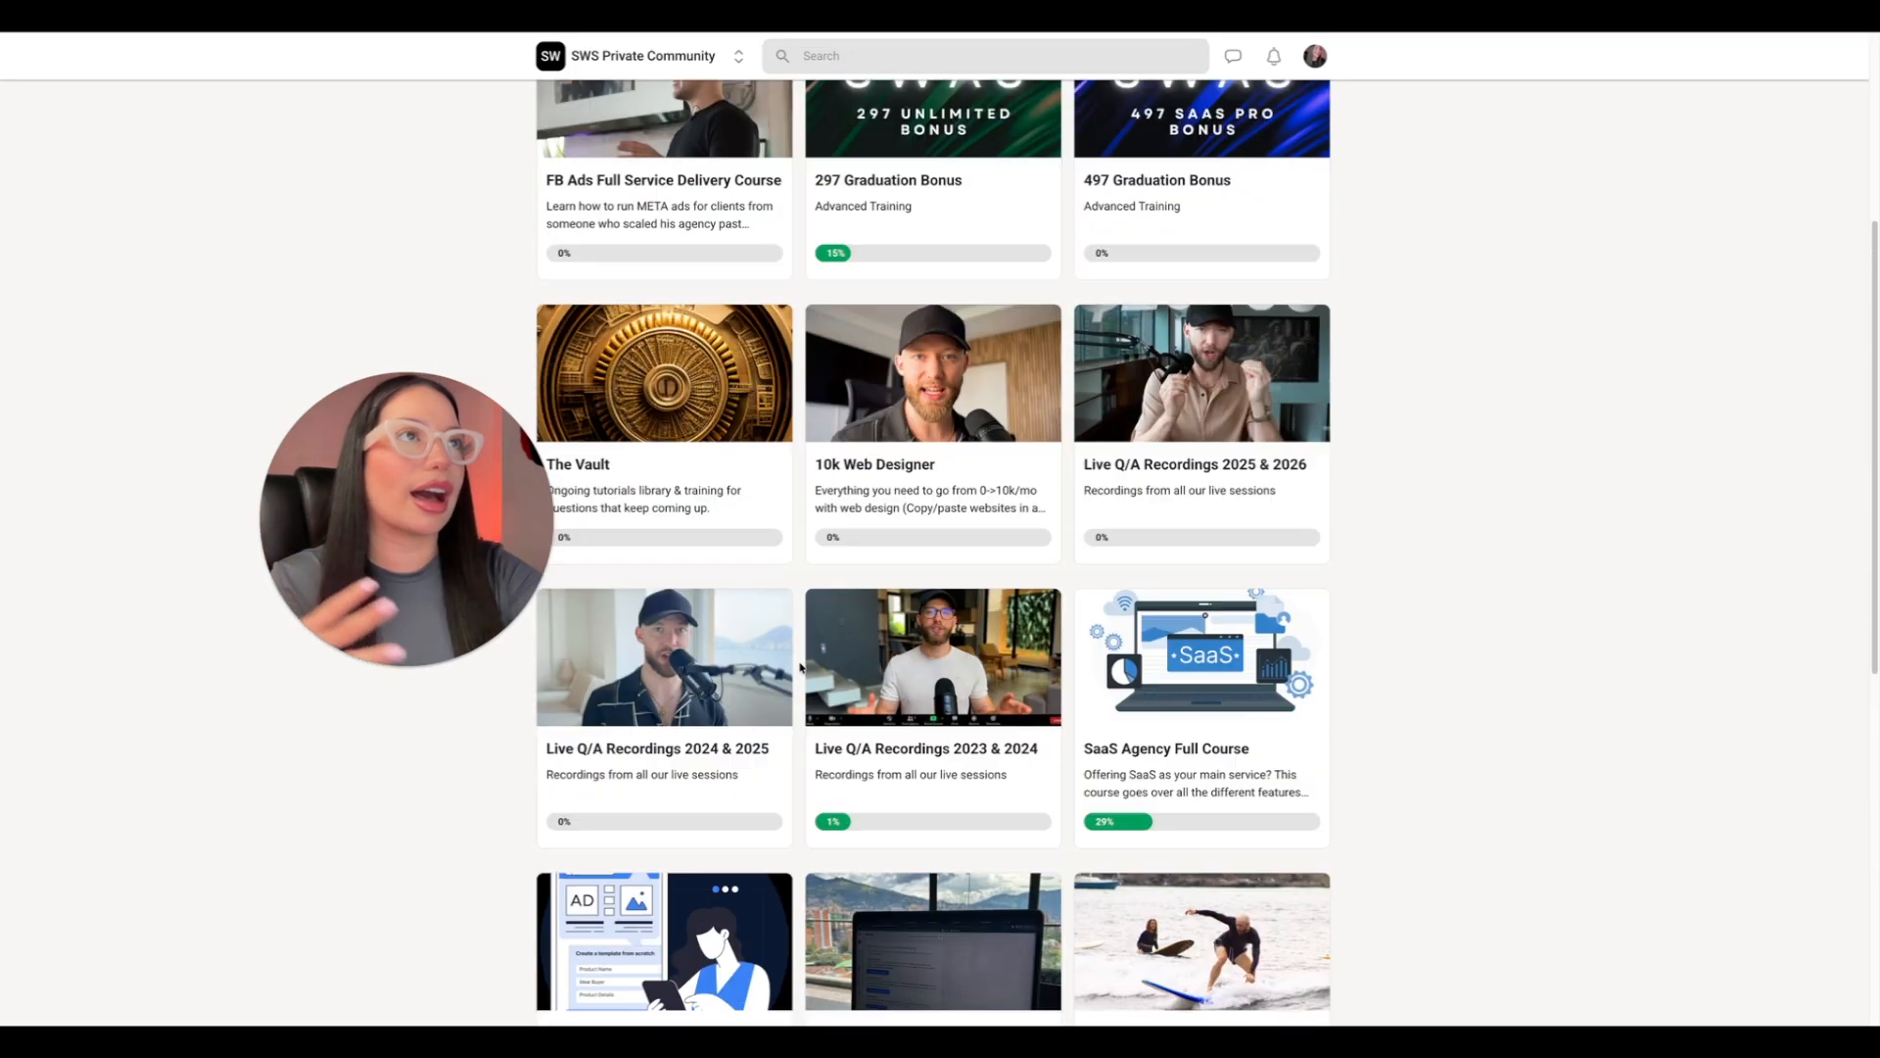
{"action": "scroll", "coordinate": [800, 668], "scroll_direction": "up", "scroll_amount": 2}
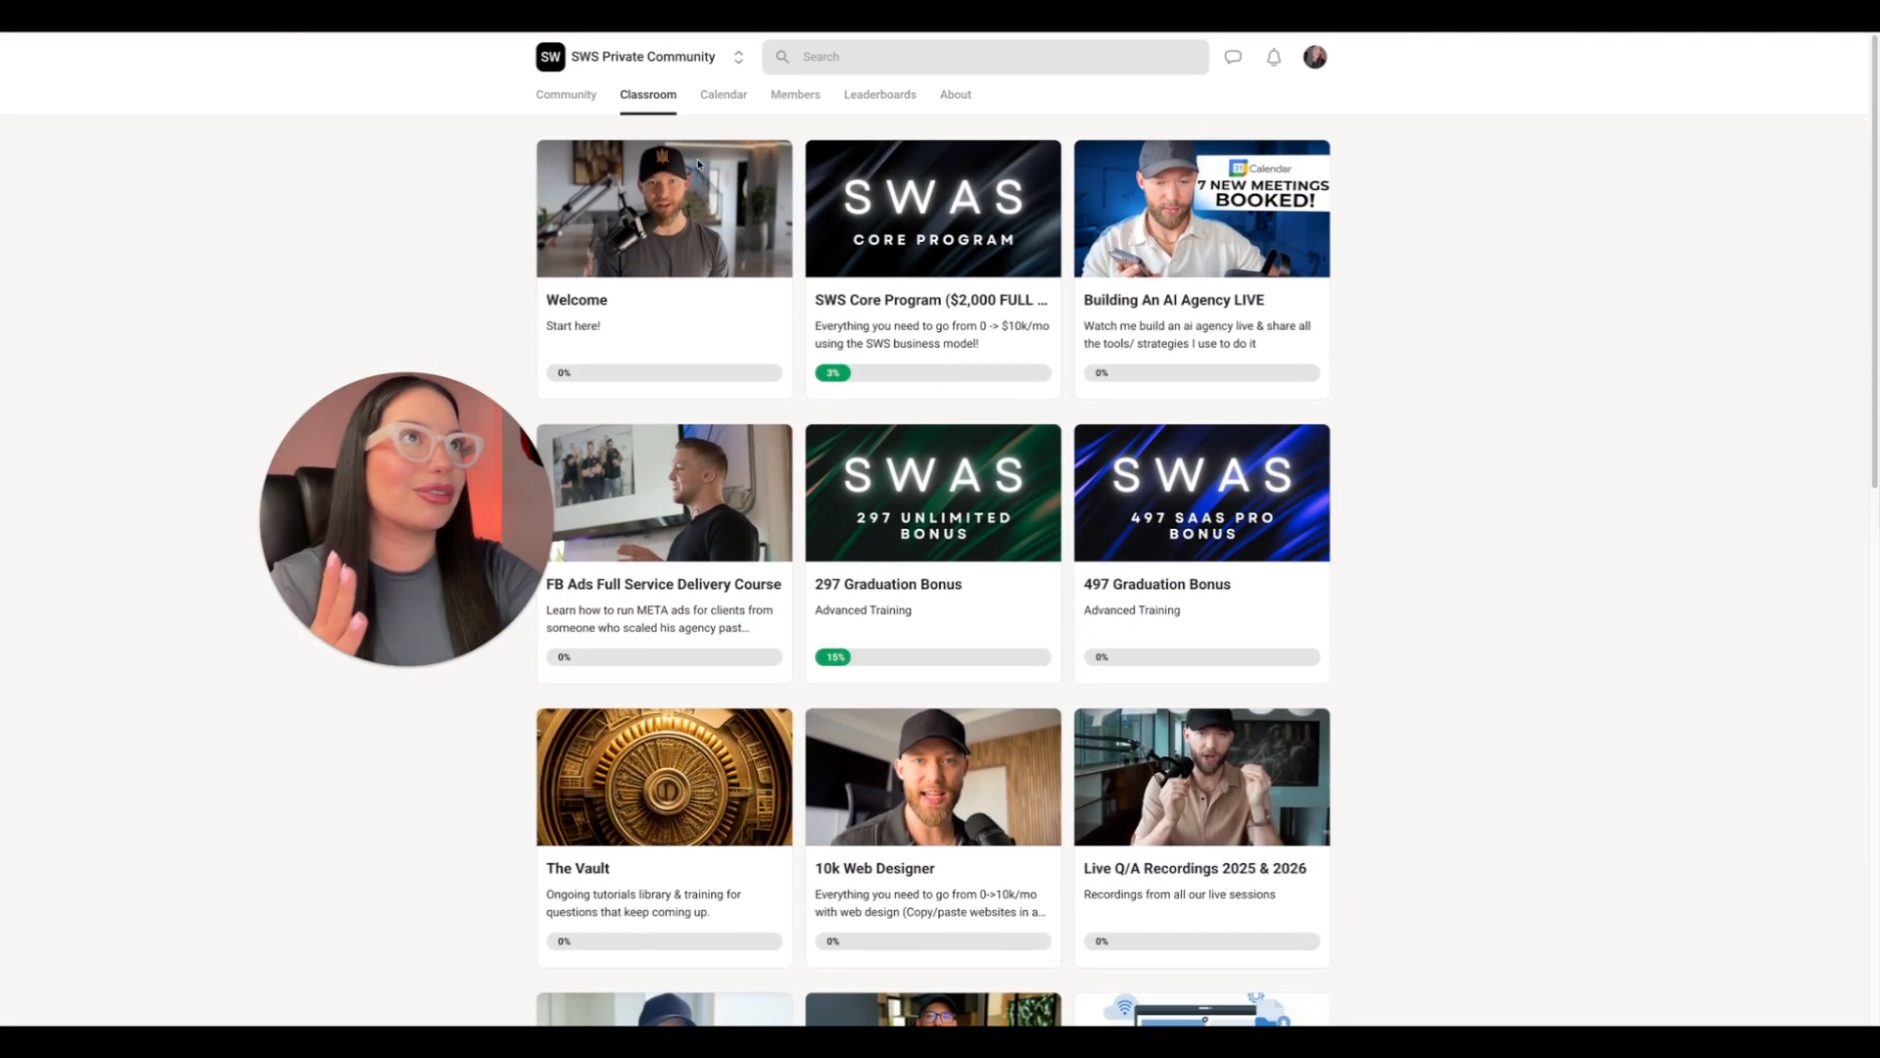
Check the 4pm event on January 21 in the community calendar and return to the HighLevel pipelines page.
{"action": "left_click", "coordinate": [724, 94]}
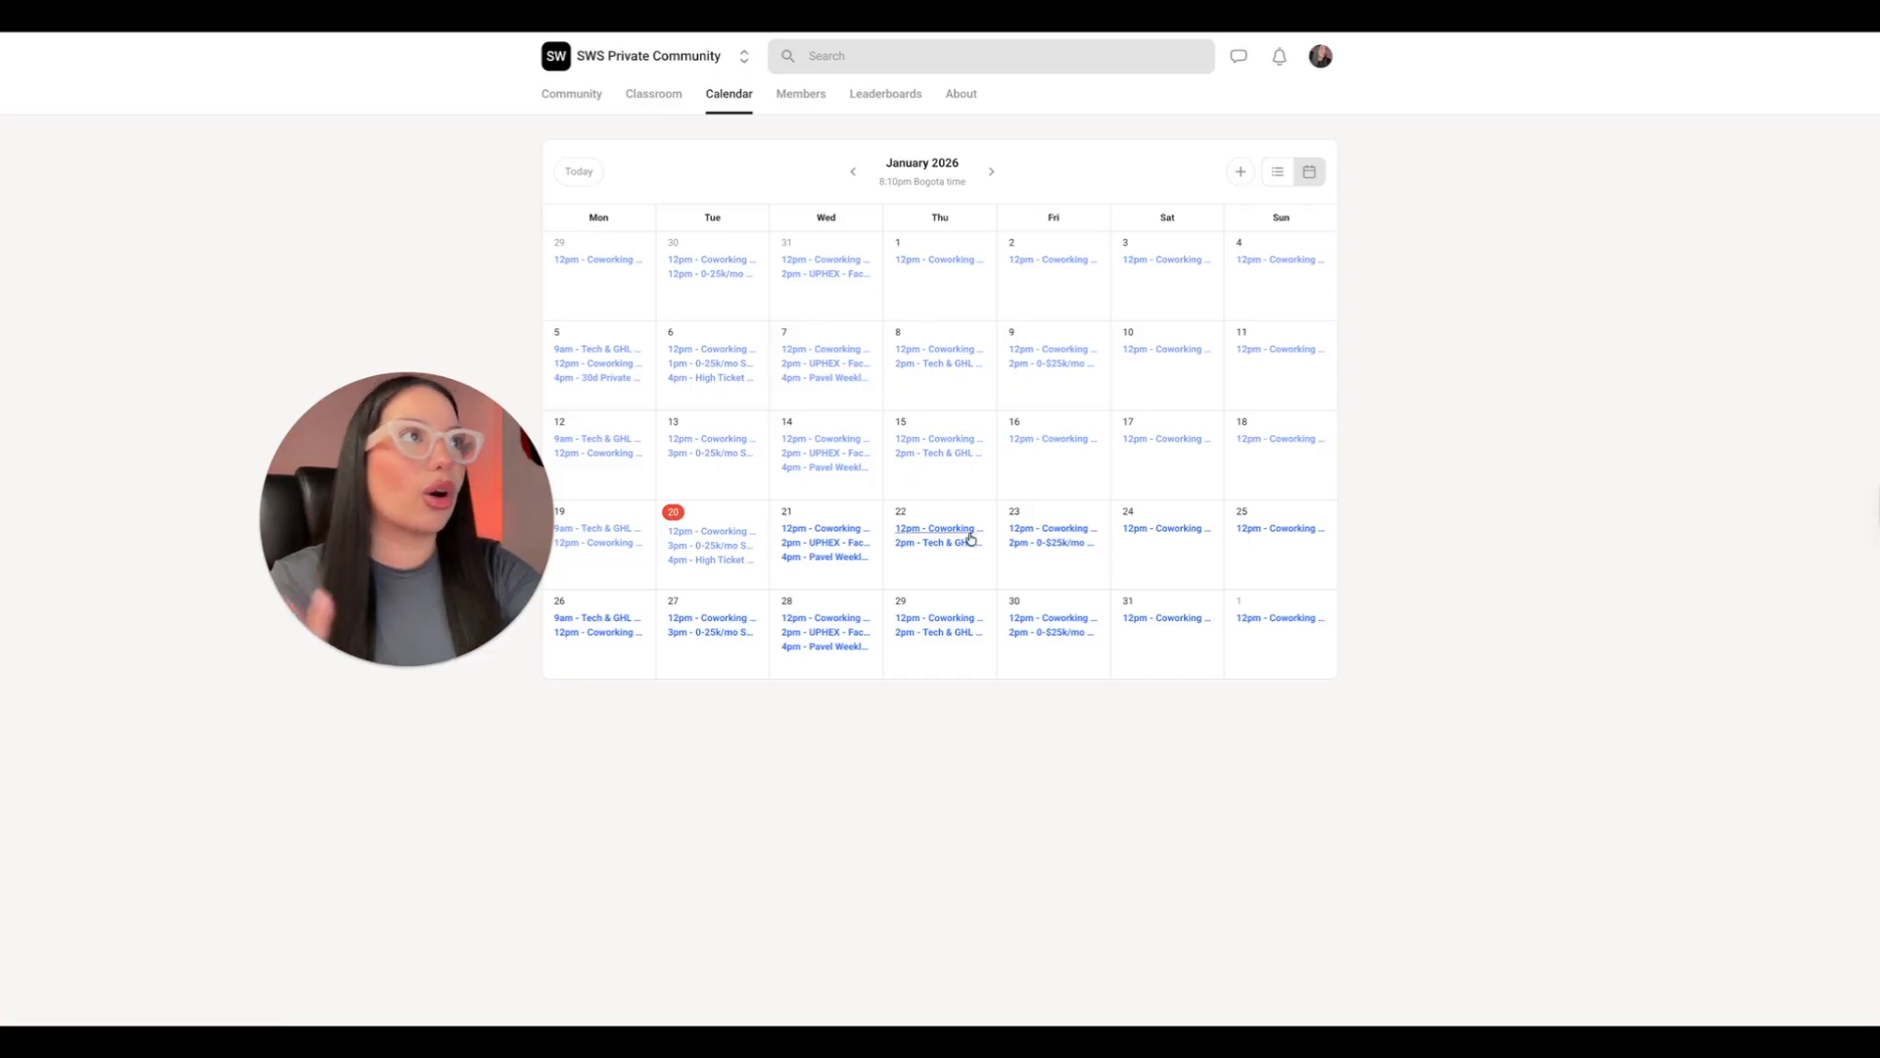
{"action": "left_click", "coordinate": [828, 557]}
{"action": "left_click", "coordinate": [509, 256]}
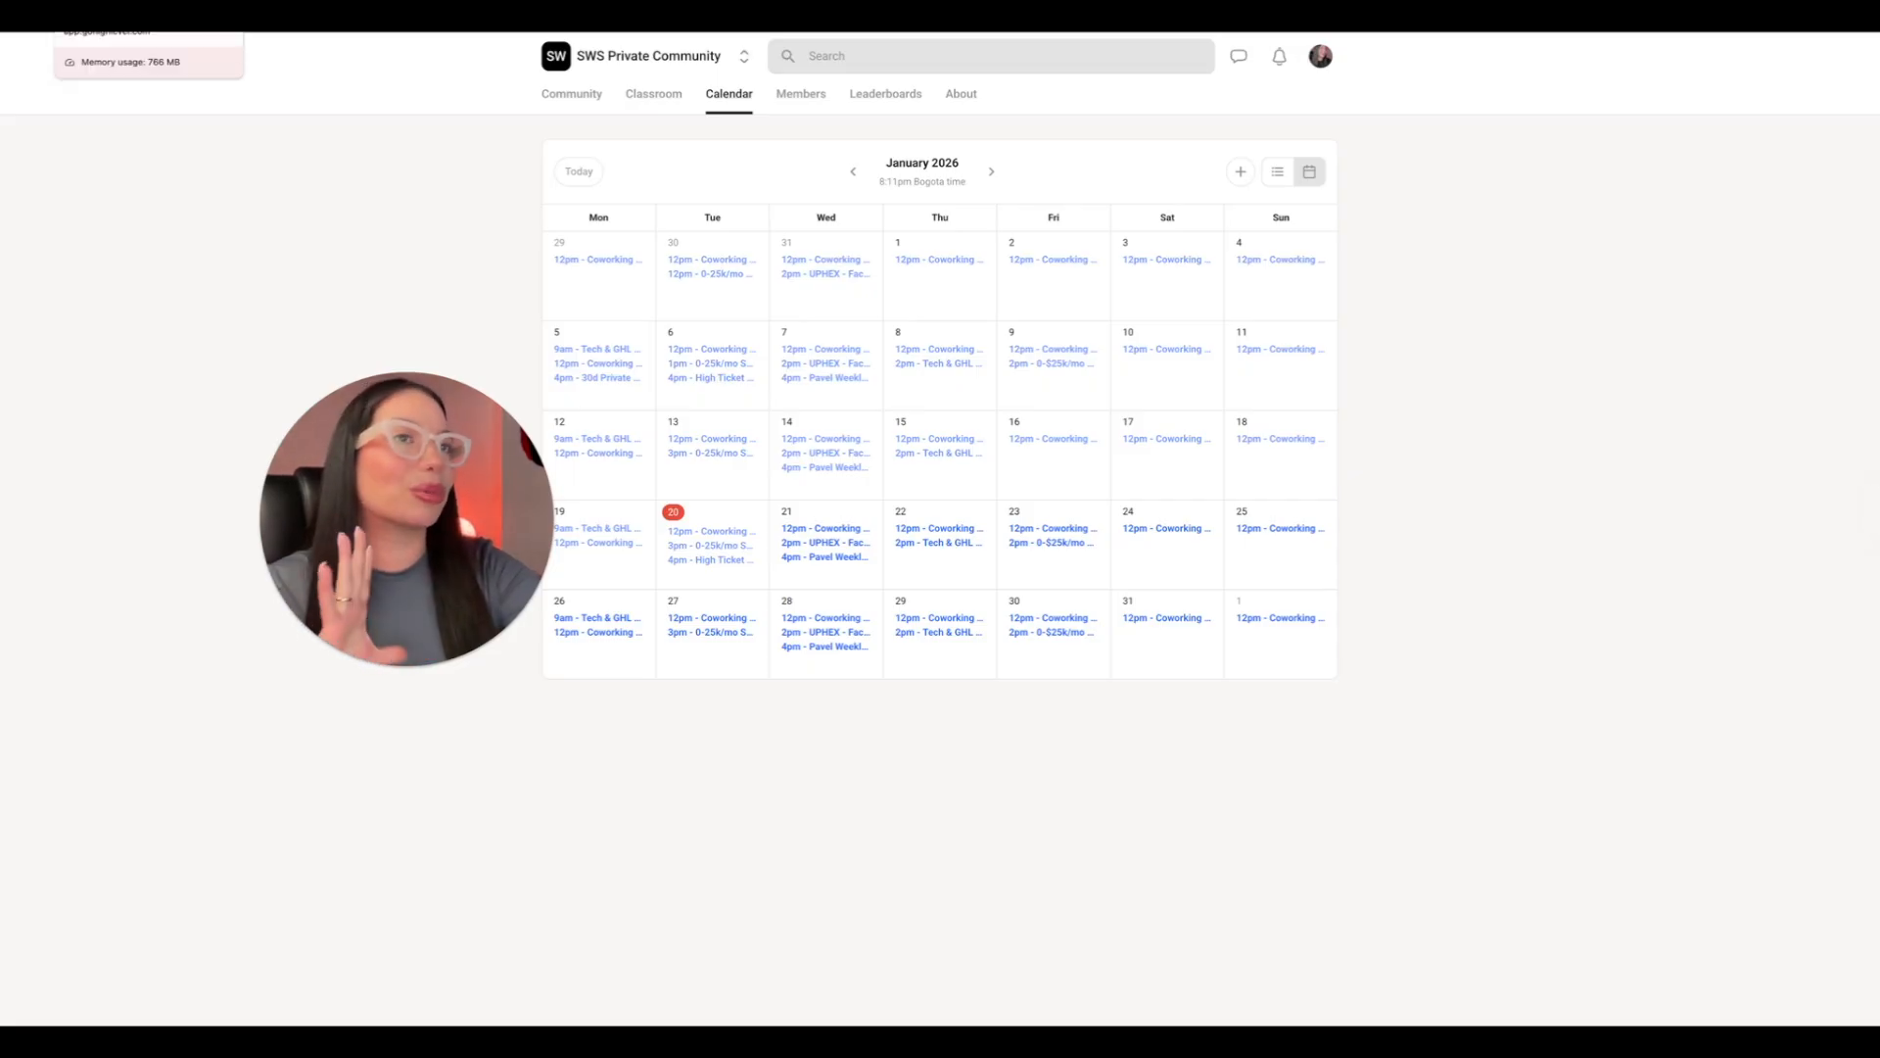
{"action": "left_click", "coordinate": [117, 15]}
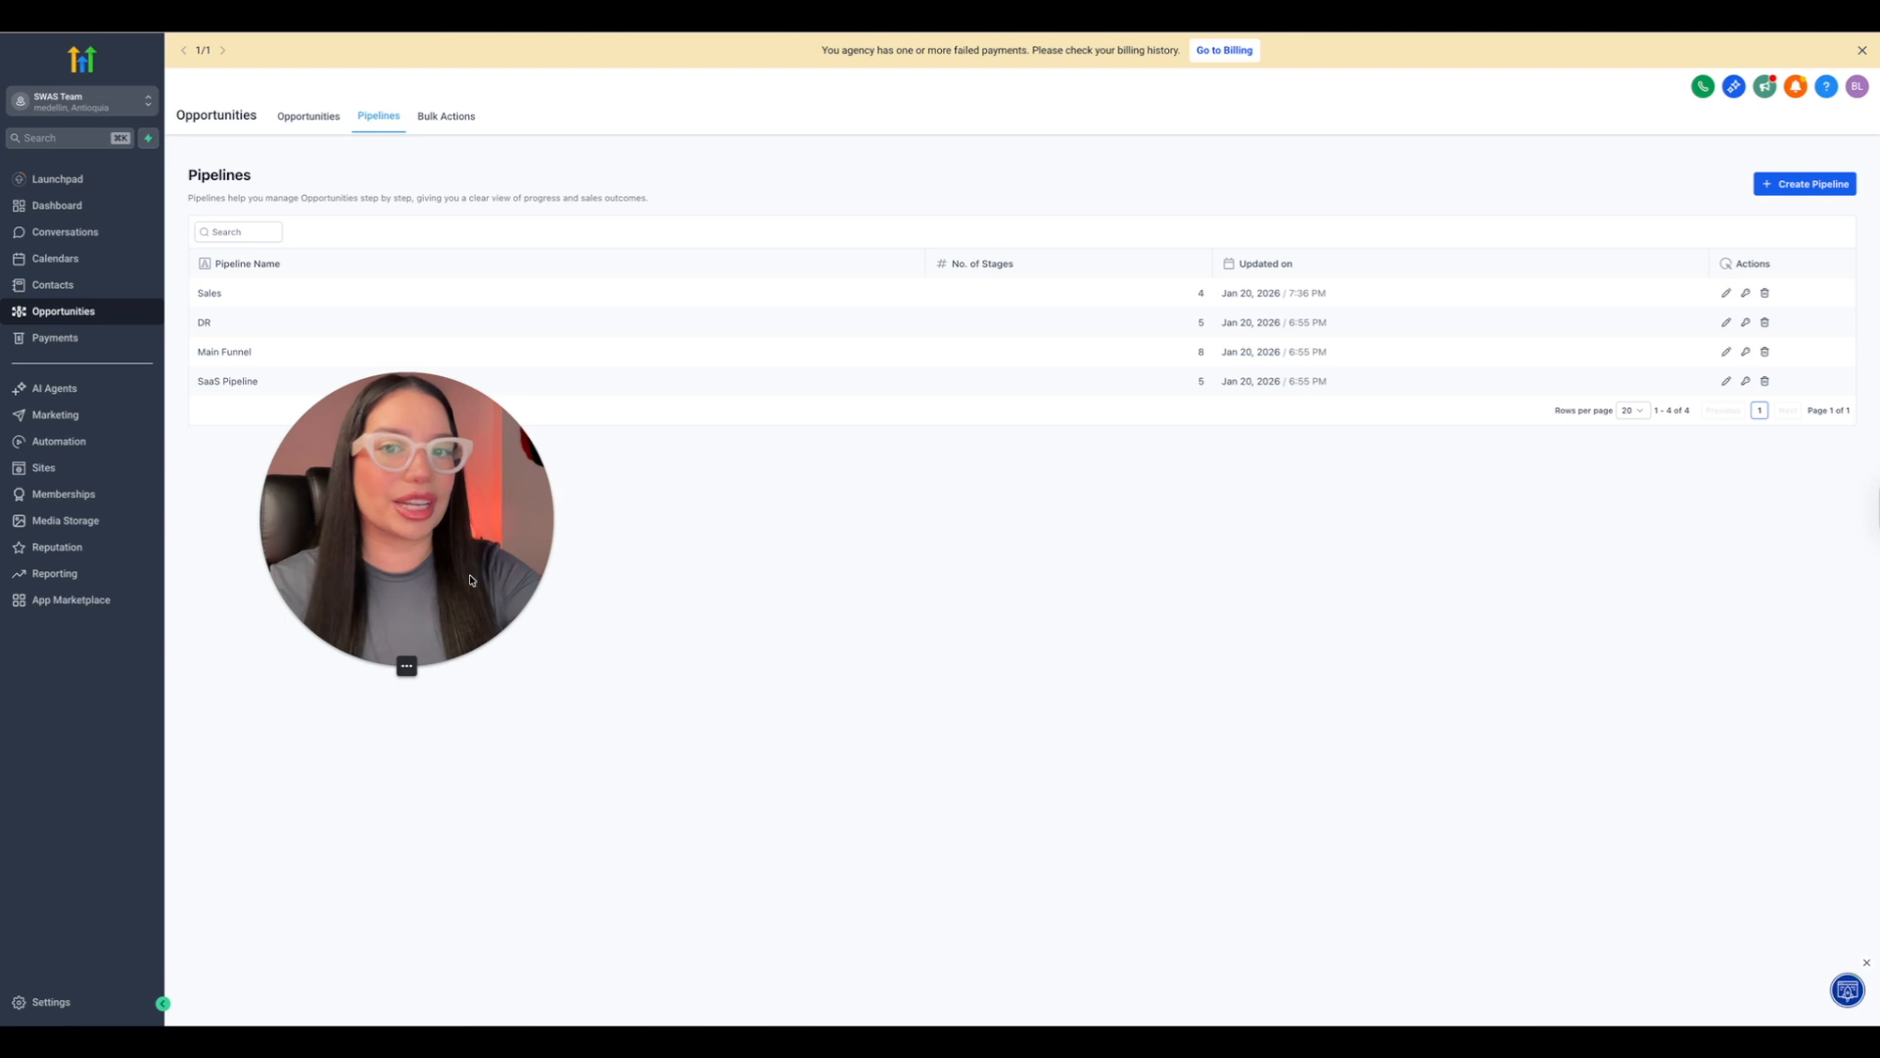
Inspect the stages of the Sales pipeline and return to the opportunities board.
{"action": "left_click_drag", "start_coordinate": [471, 580], "coordinate": [692, 691]}
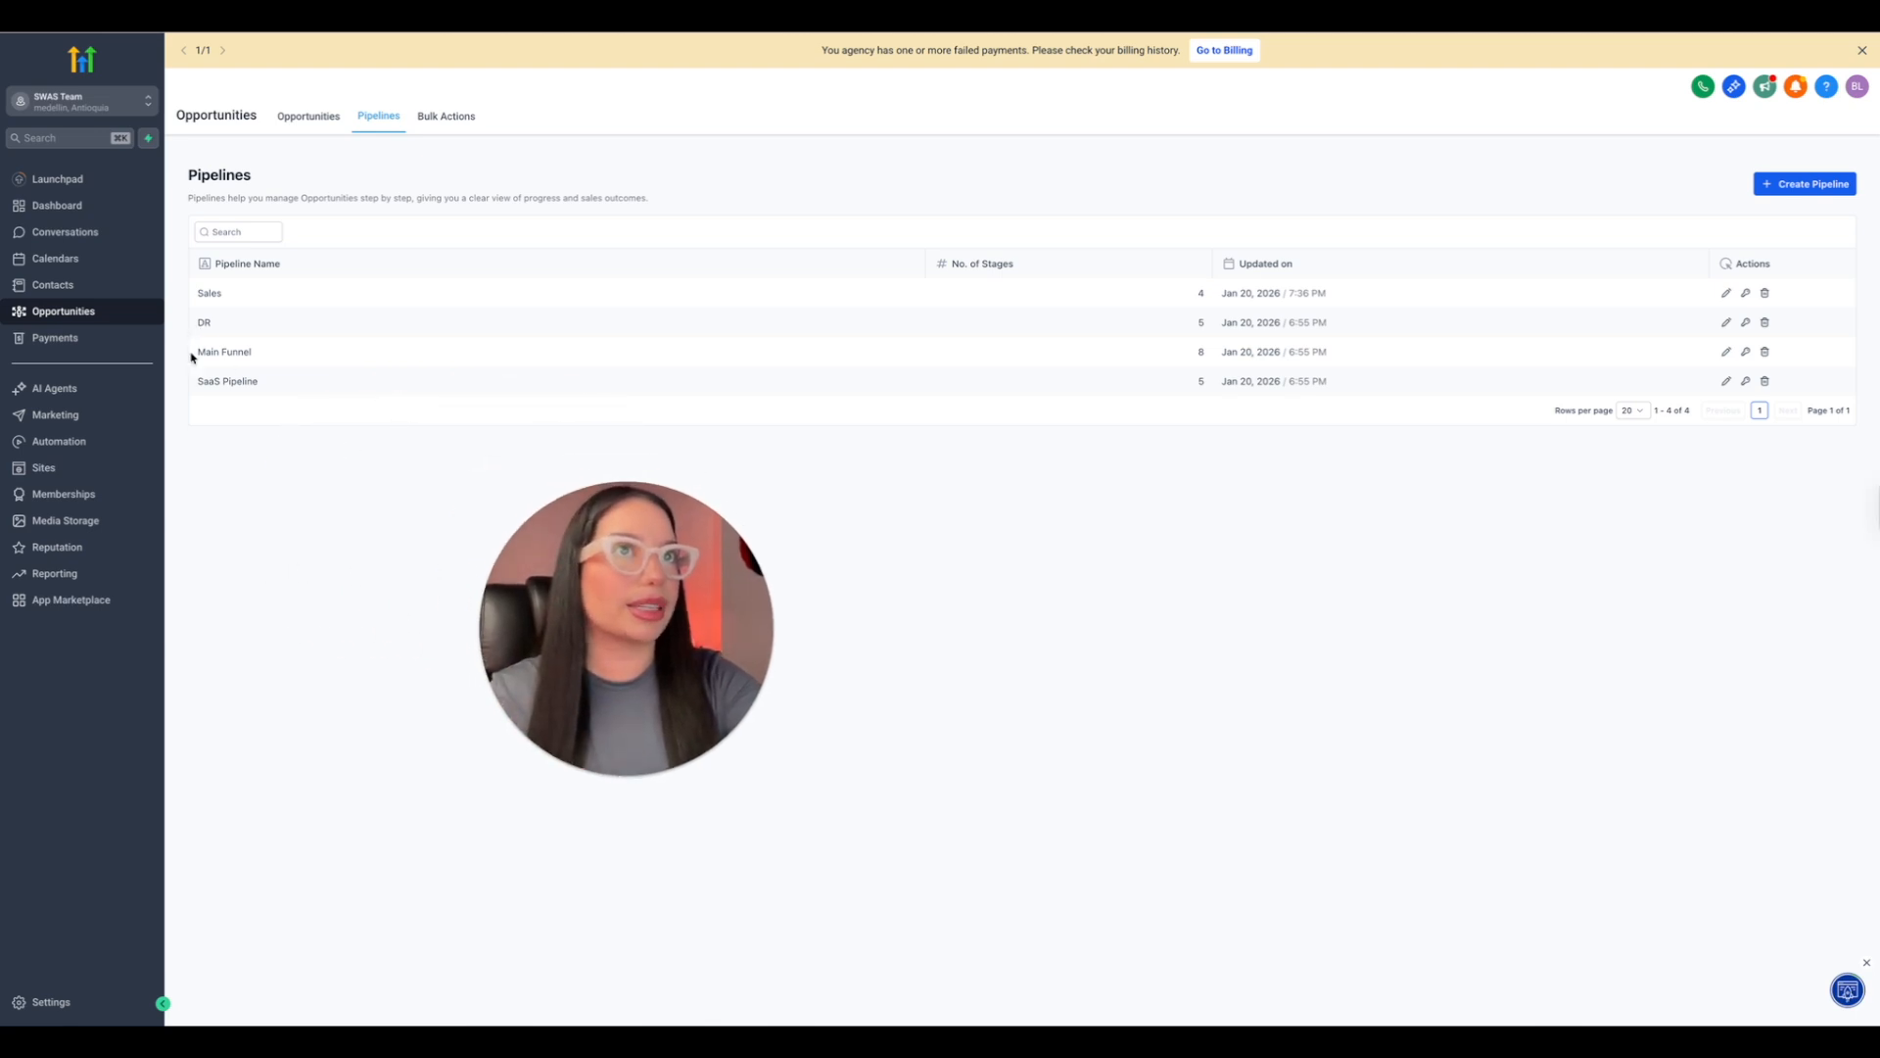
{"action": "left_click", "coordinate": [1724, 294]}
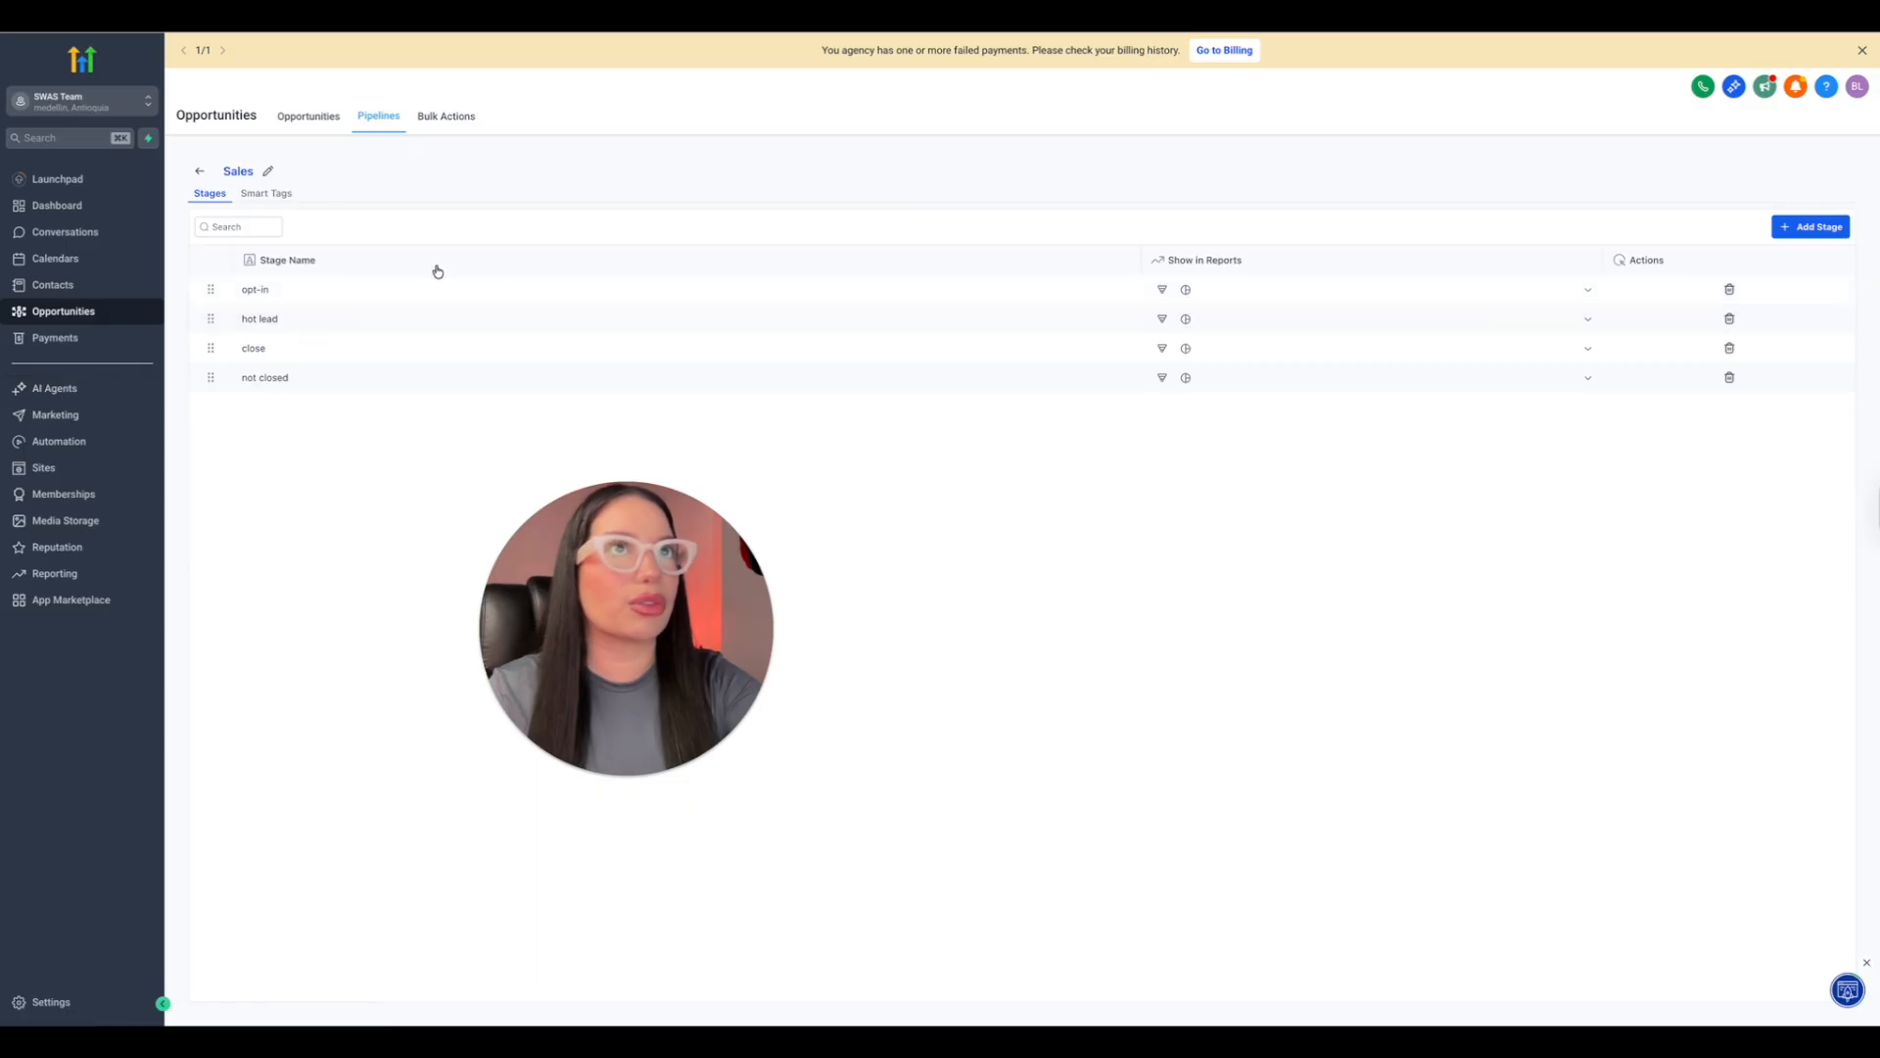
{"action": "left_click", "coordinate": [200, 172]}
{"action": "left_click", "coordinate": [329, 115]}
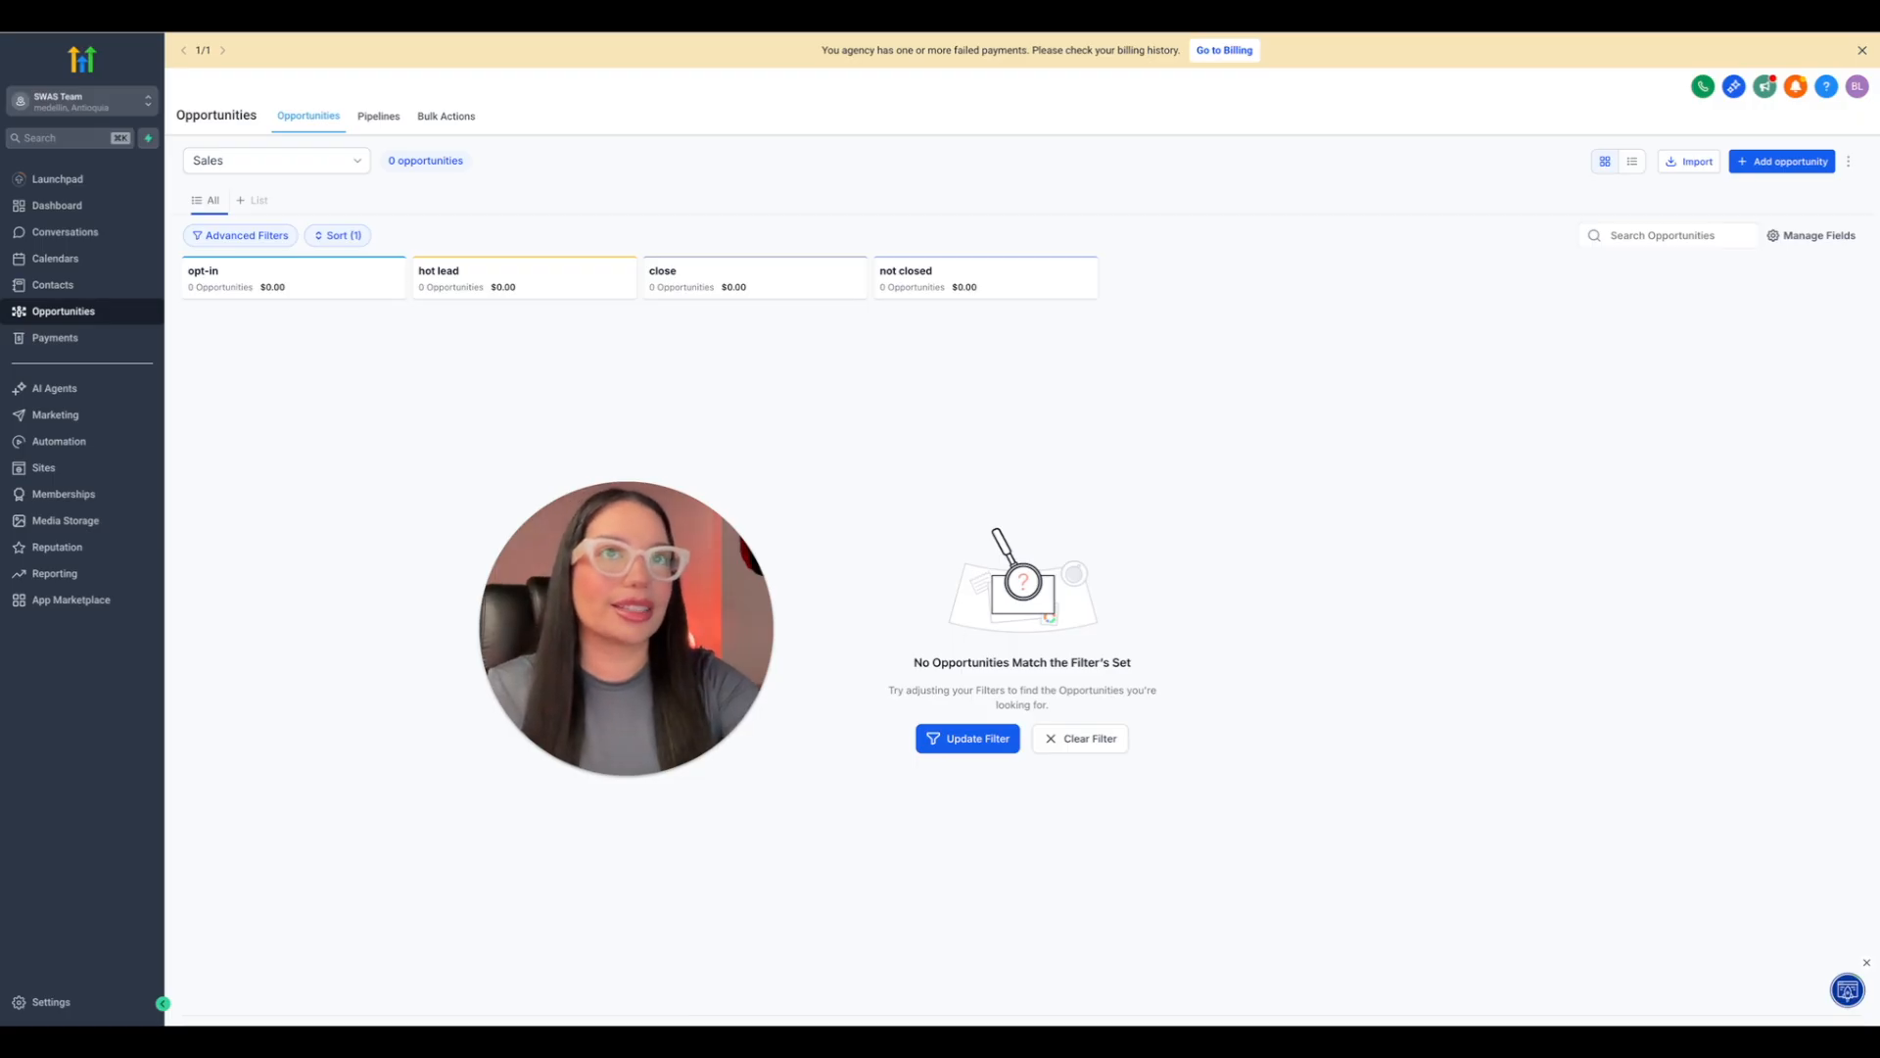
Browse the workflow template library from the automation workflow list and close it.
{"action": "left_click", "coordinate": [58, 441]}
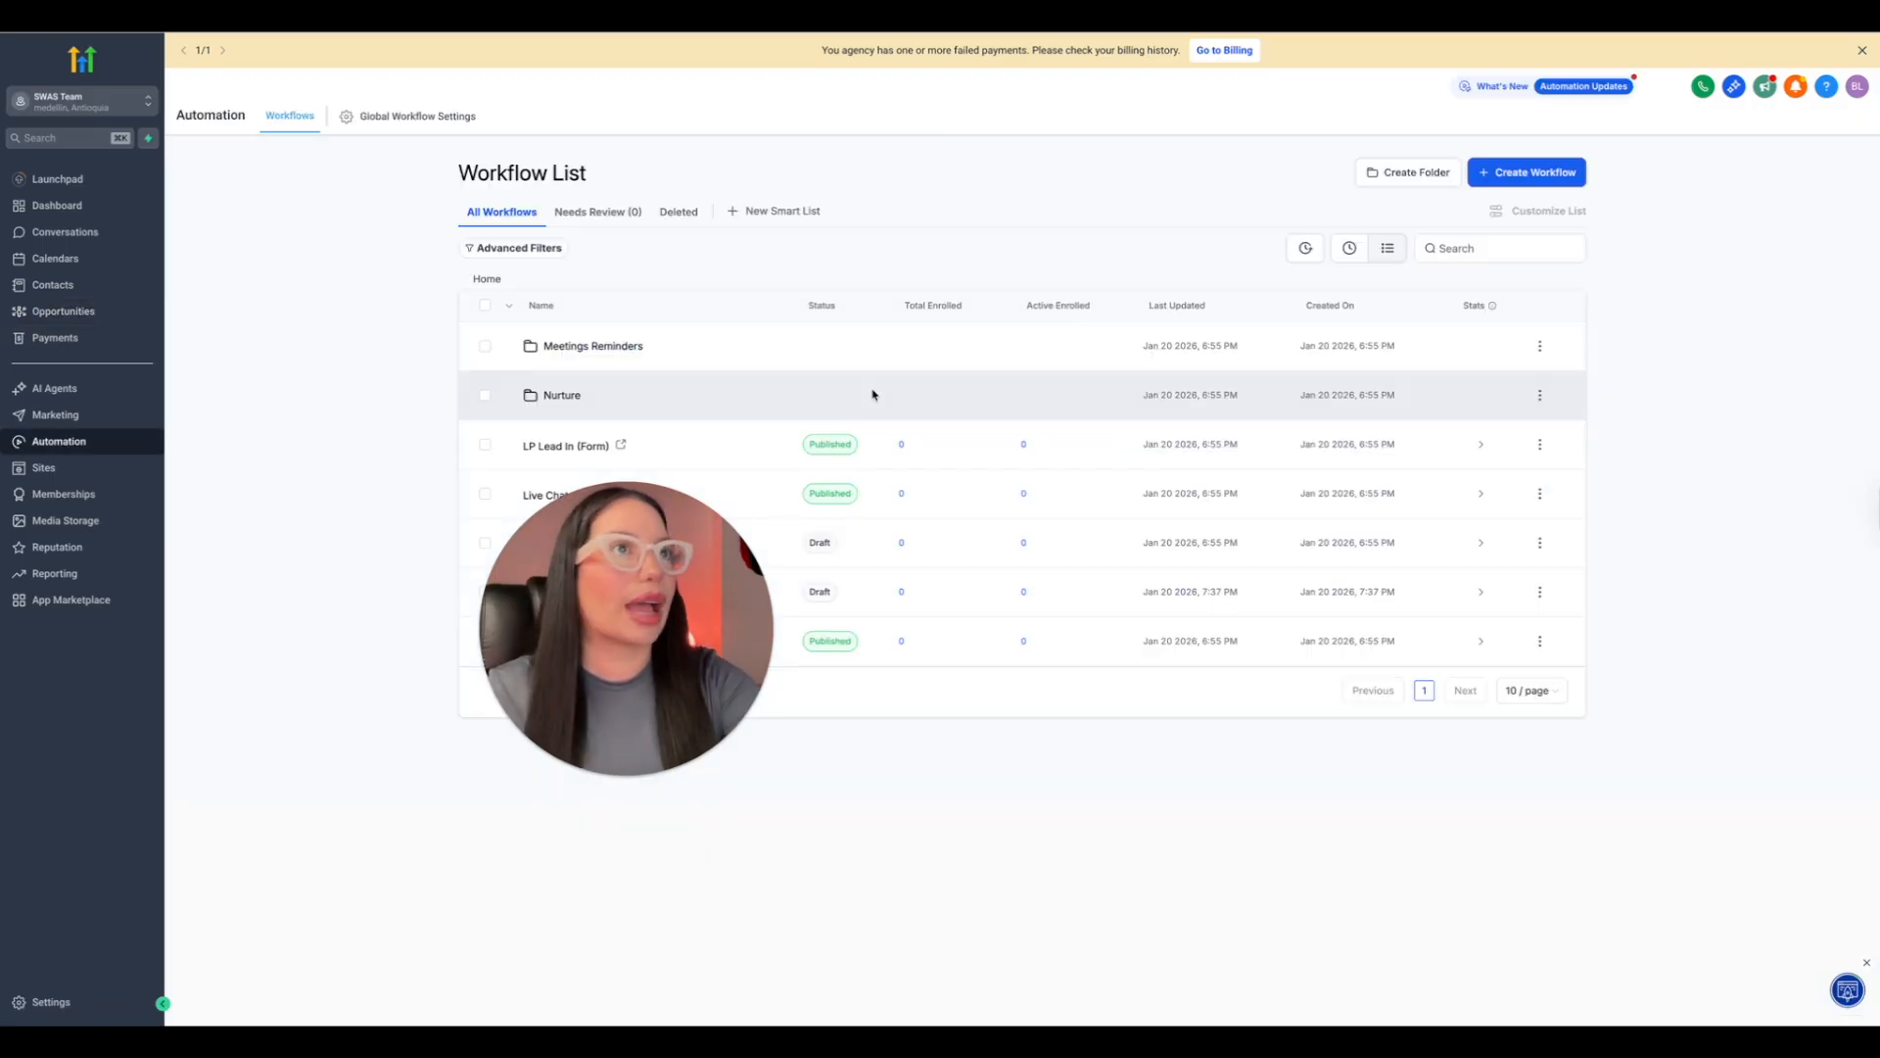
{"action": "left_click", "coordinate": [1528, 173]}
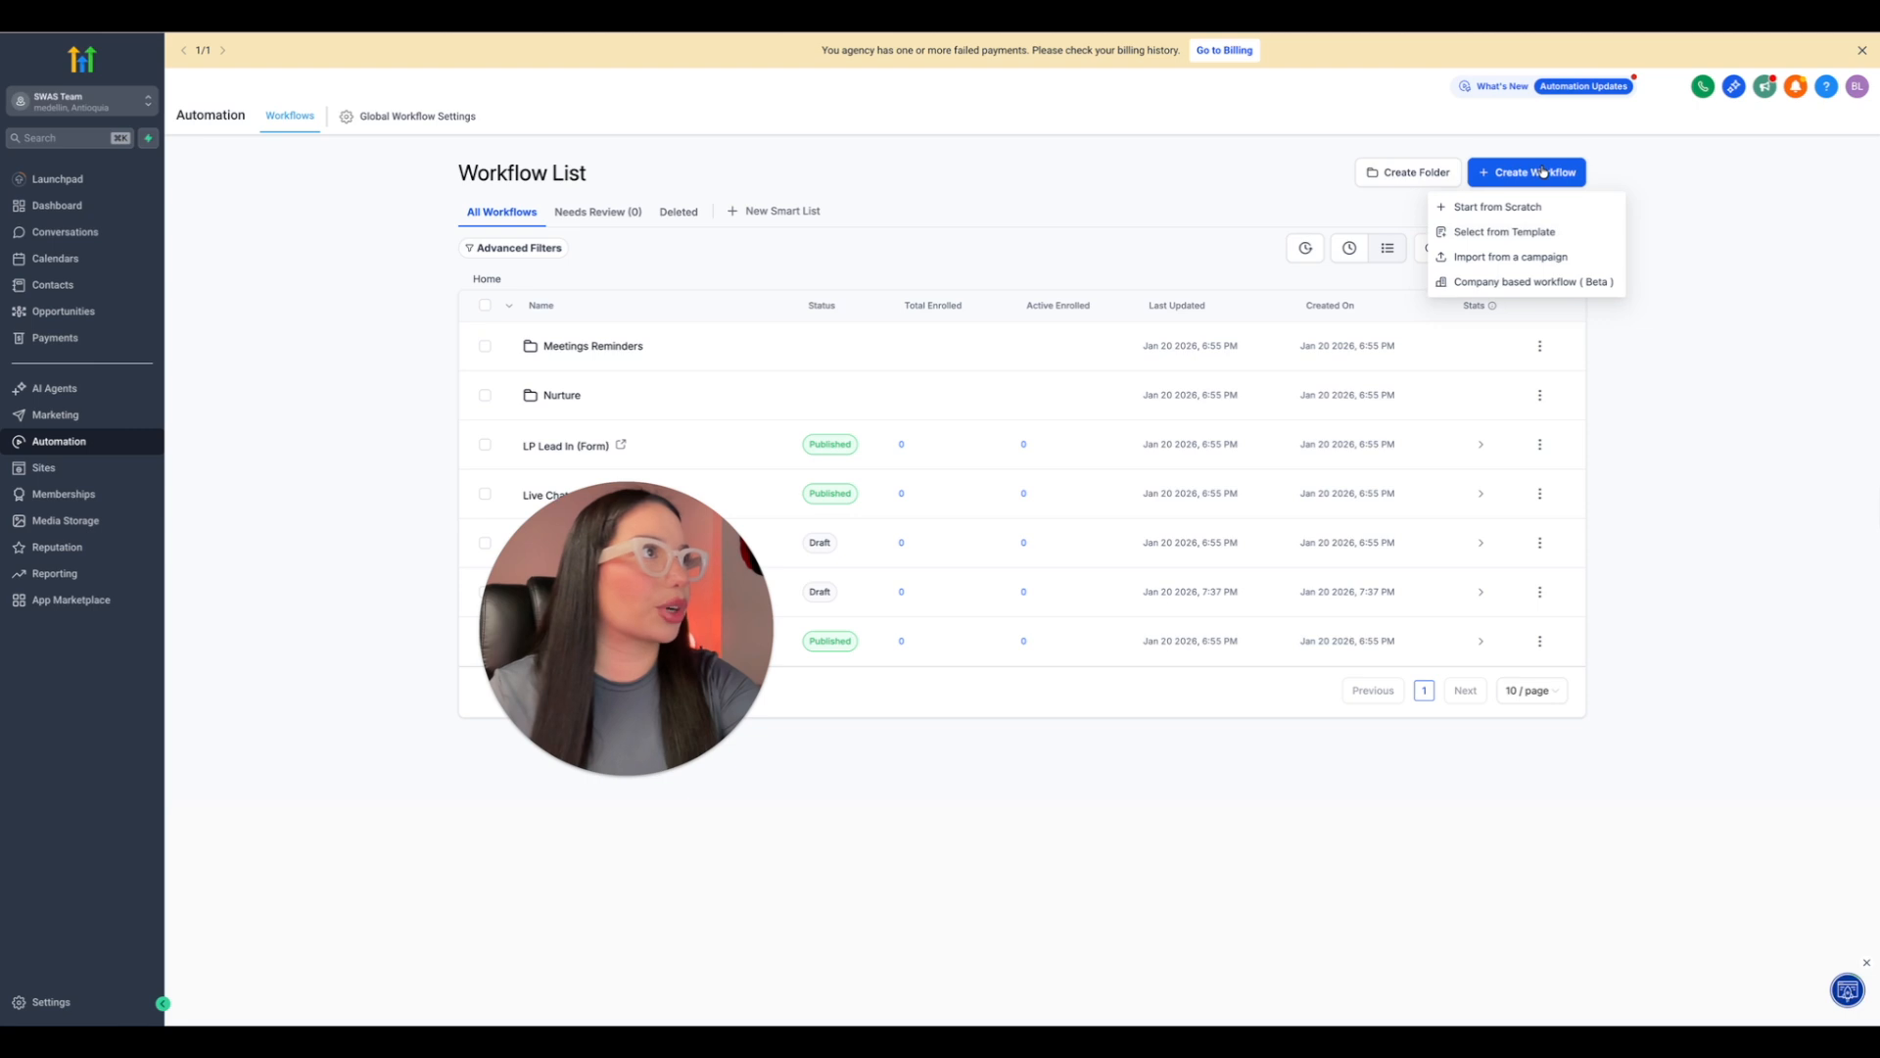
{"action": "left_click", "coordinate": [1520, 235]}
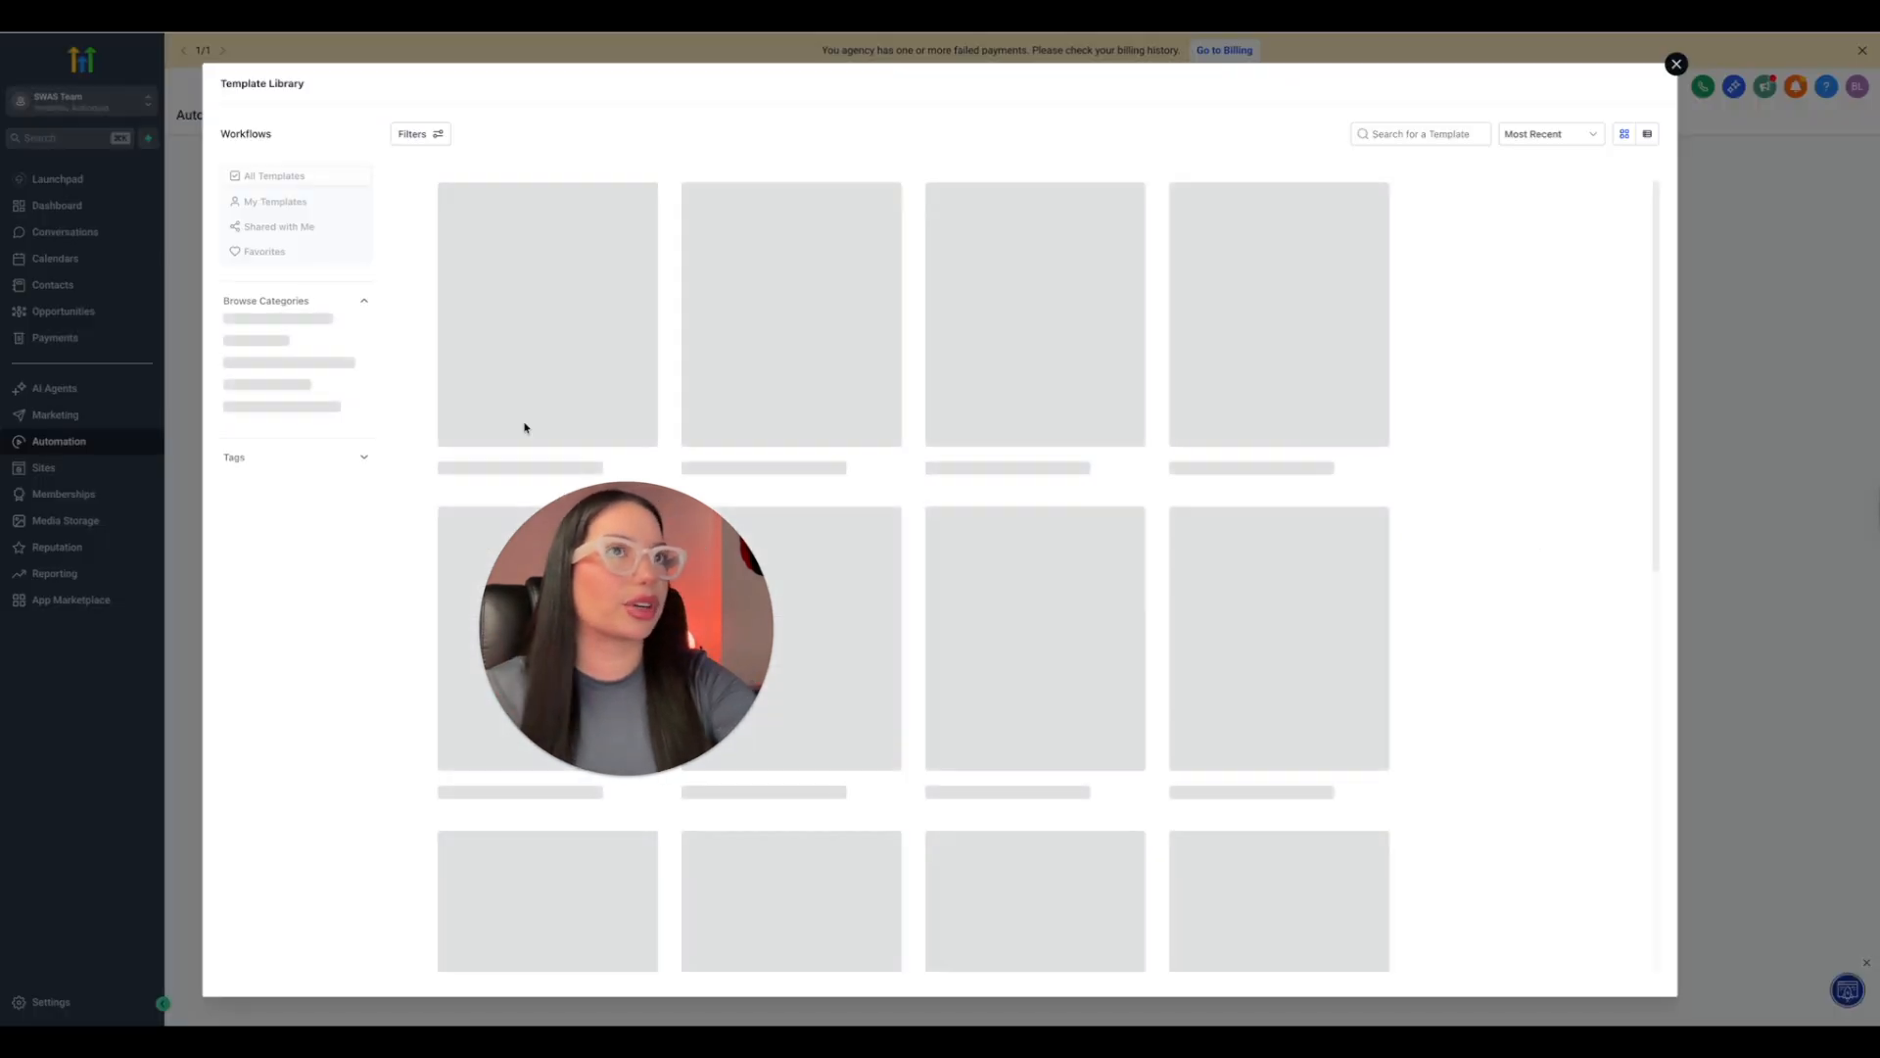
{"action": "left_click_drag", "start_coordinate": [580, 614], "coordinate": [224, 473]}
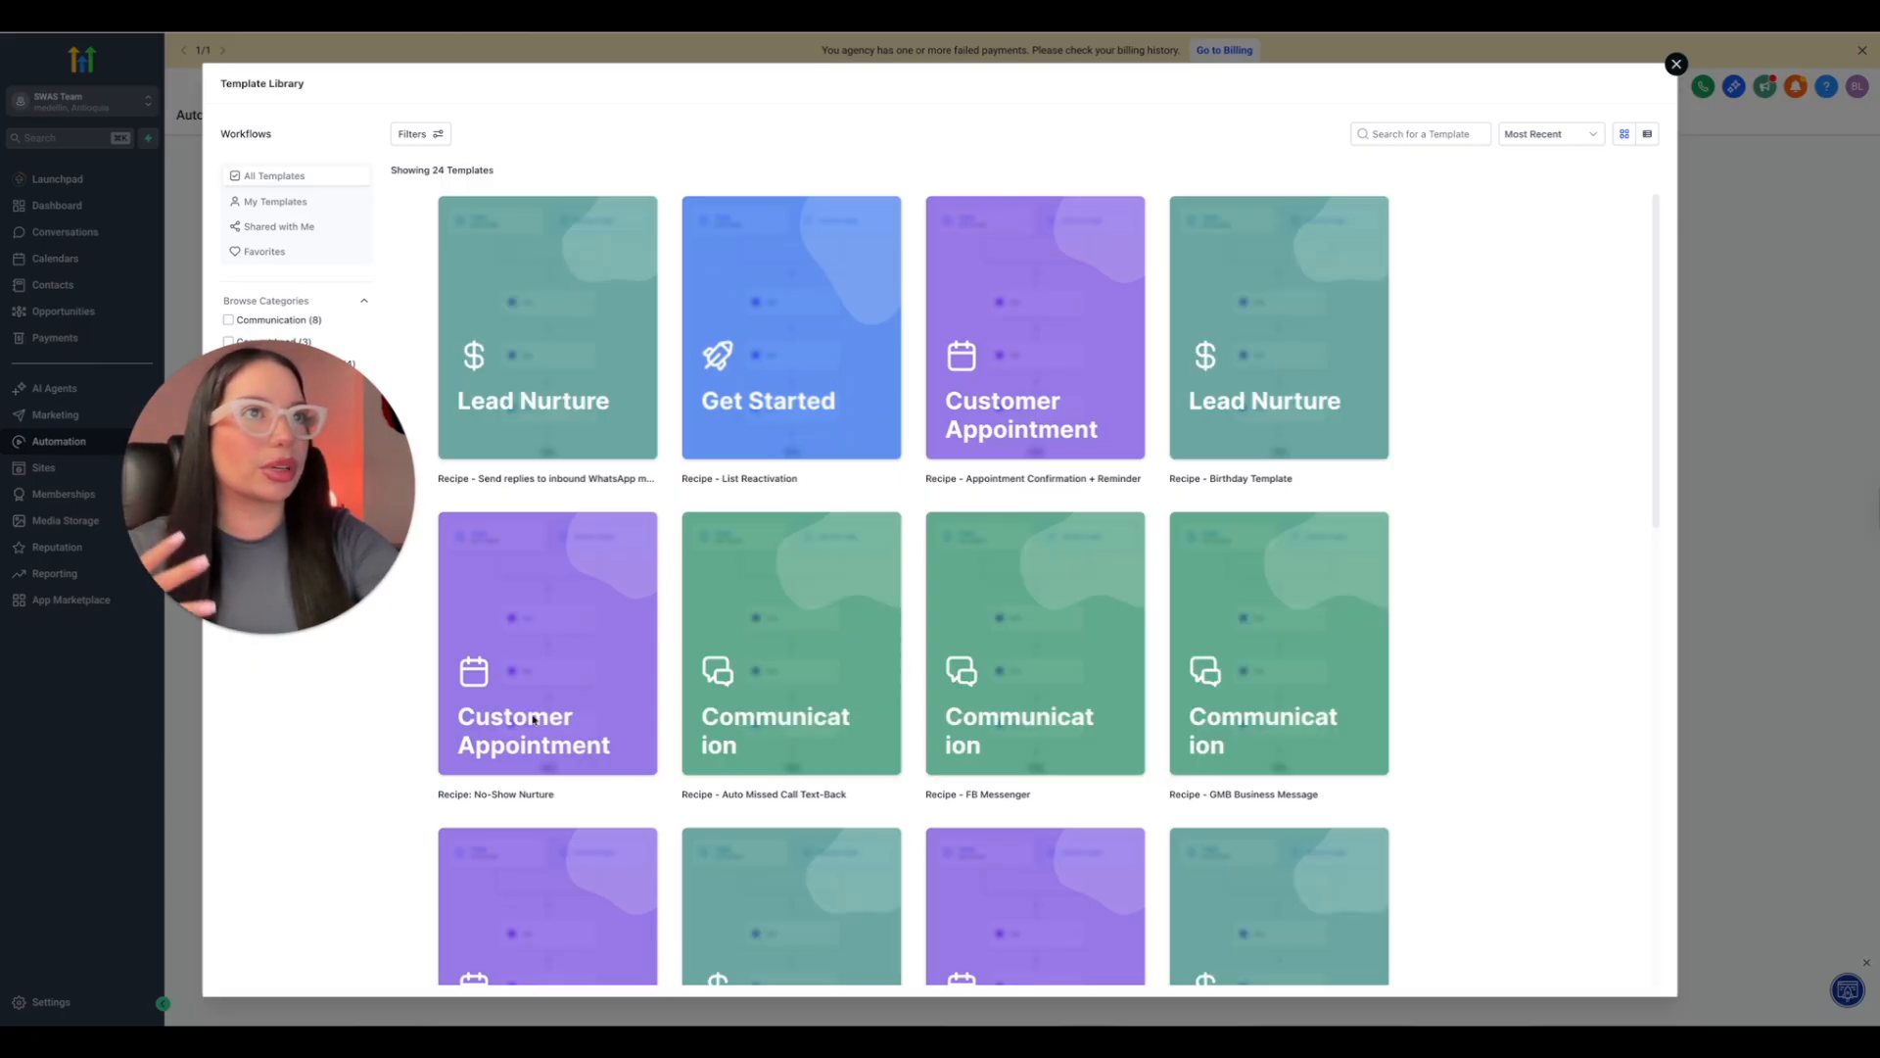
{"action": "scroll", "coordinate": [533, 720], "scroll_direction": "down", "scroll_amount": 1}
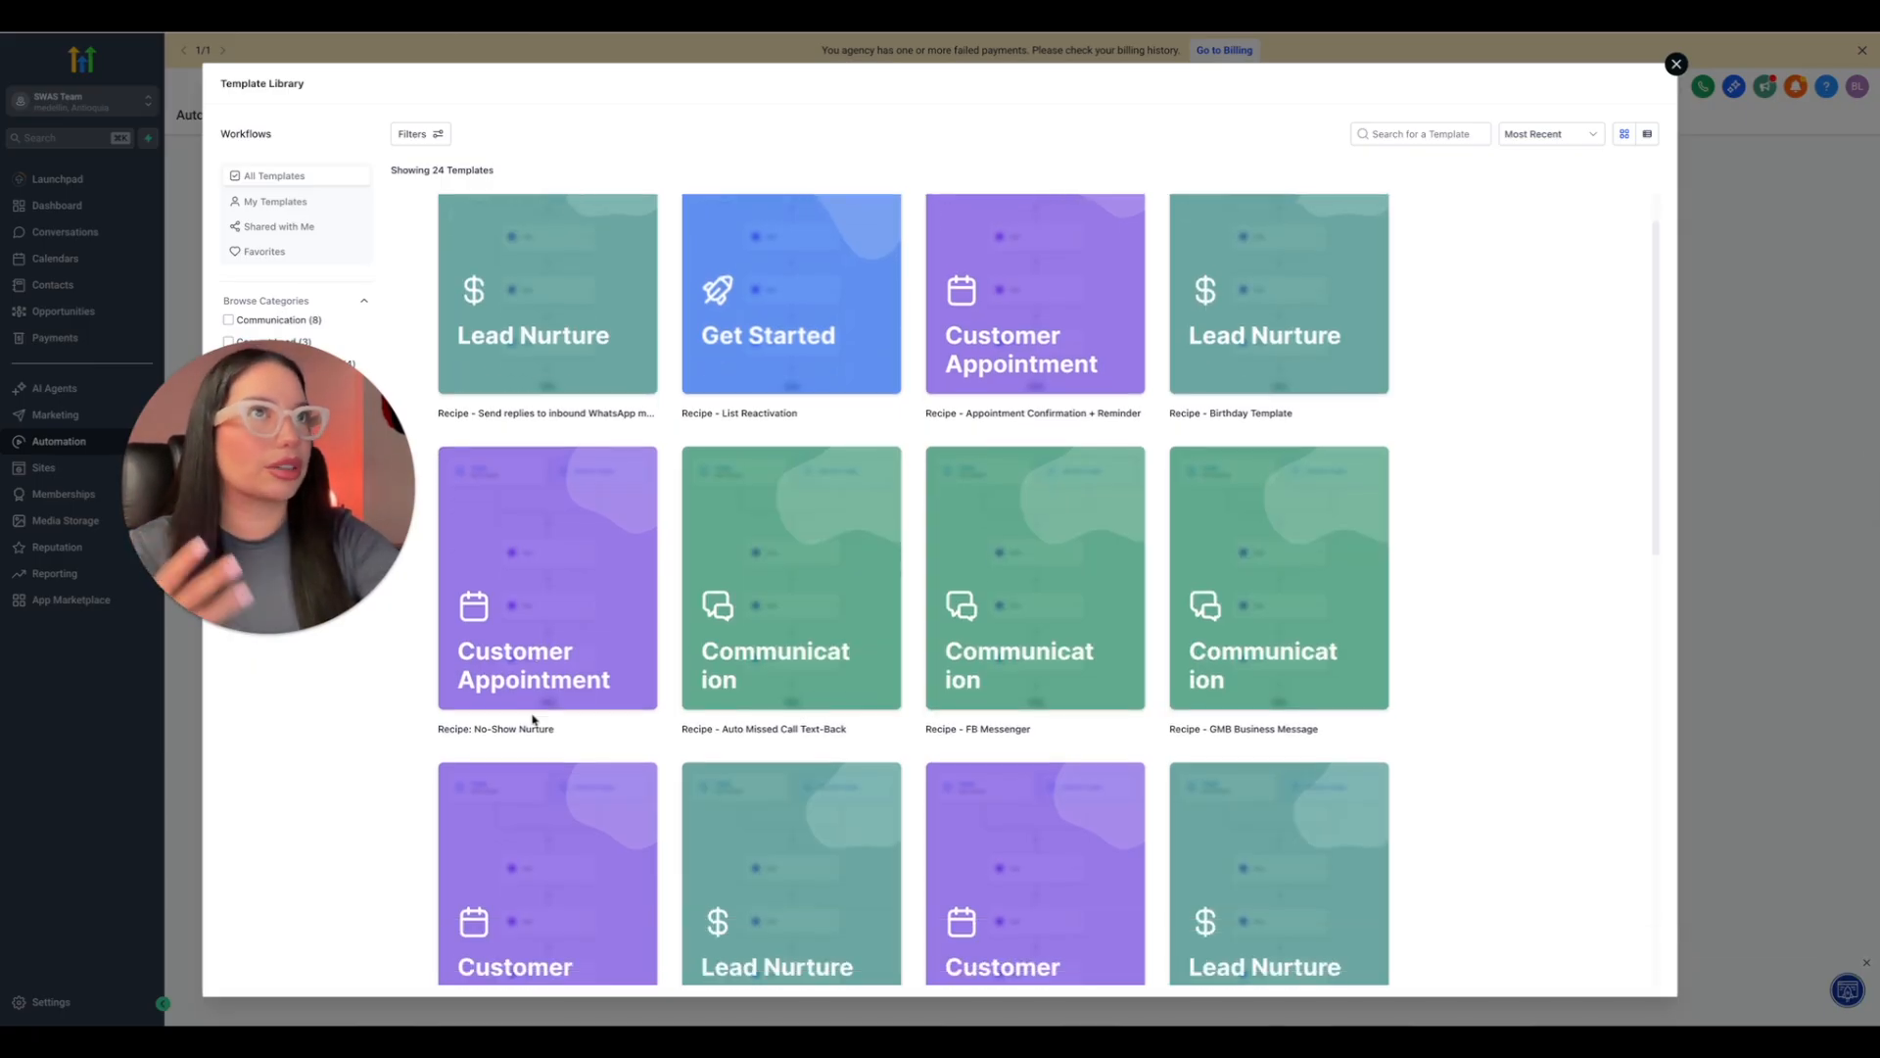
{"action": "left_click", "coordinate": [1677, 64]}
Create a new workflow from scratch.
{"action": "left_click", "coordinate": [1553, 171]}
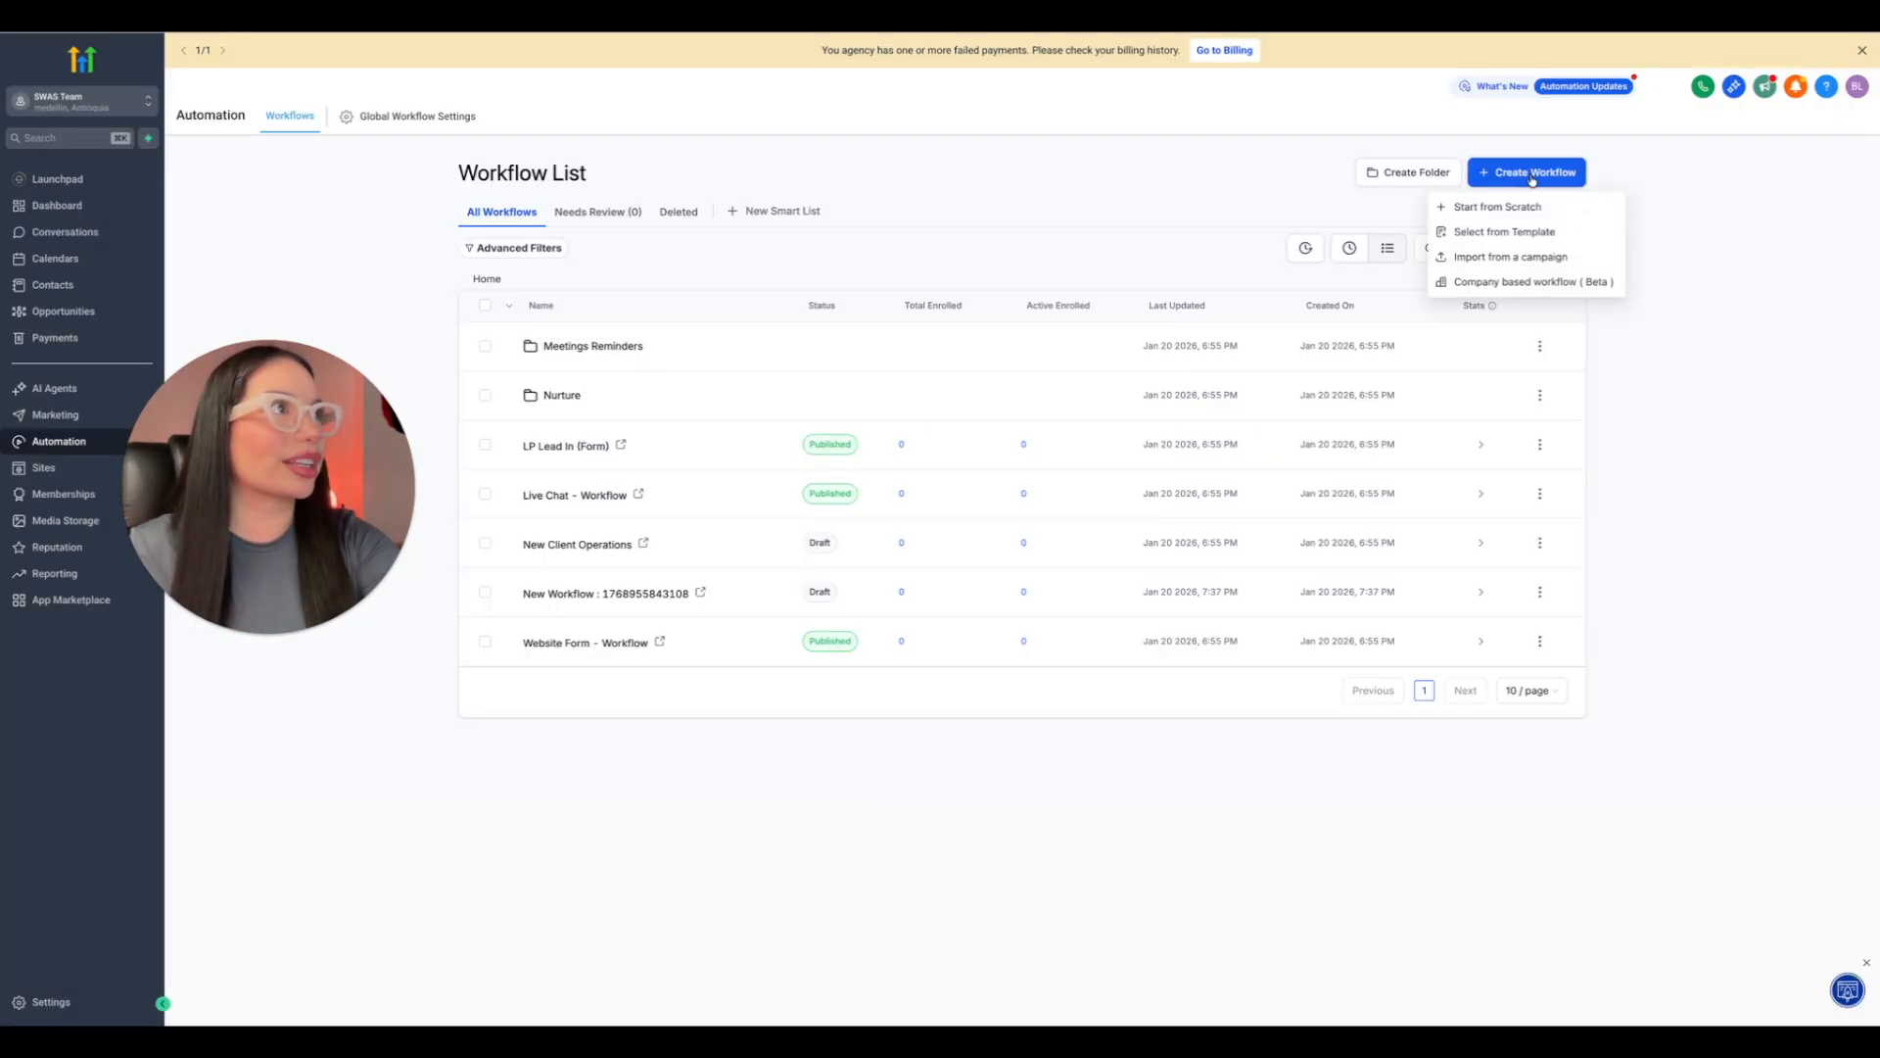
{"action": "left_click", "coordinate": [1484, 203]}
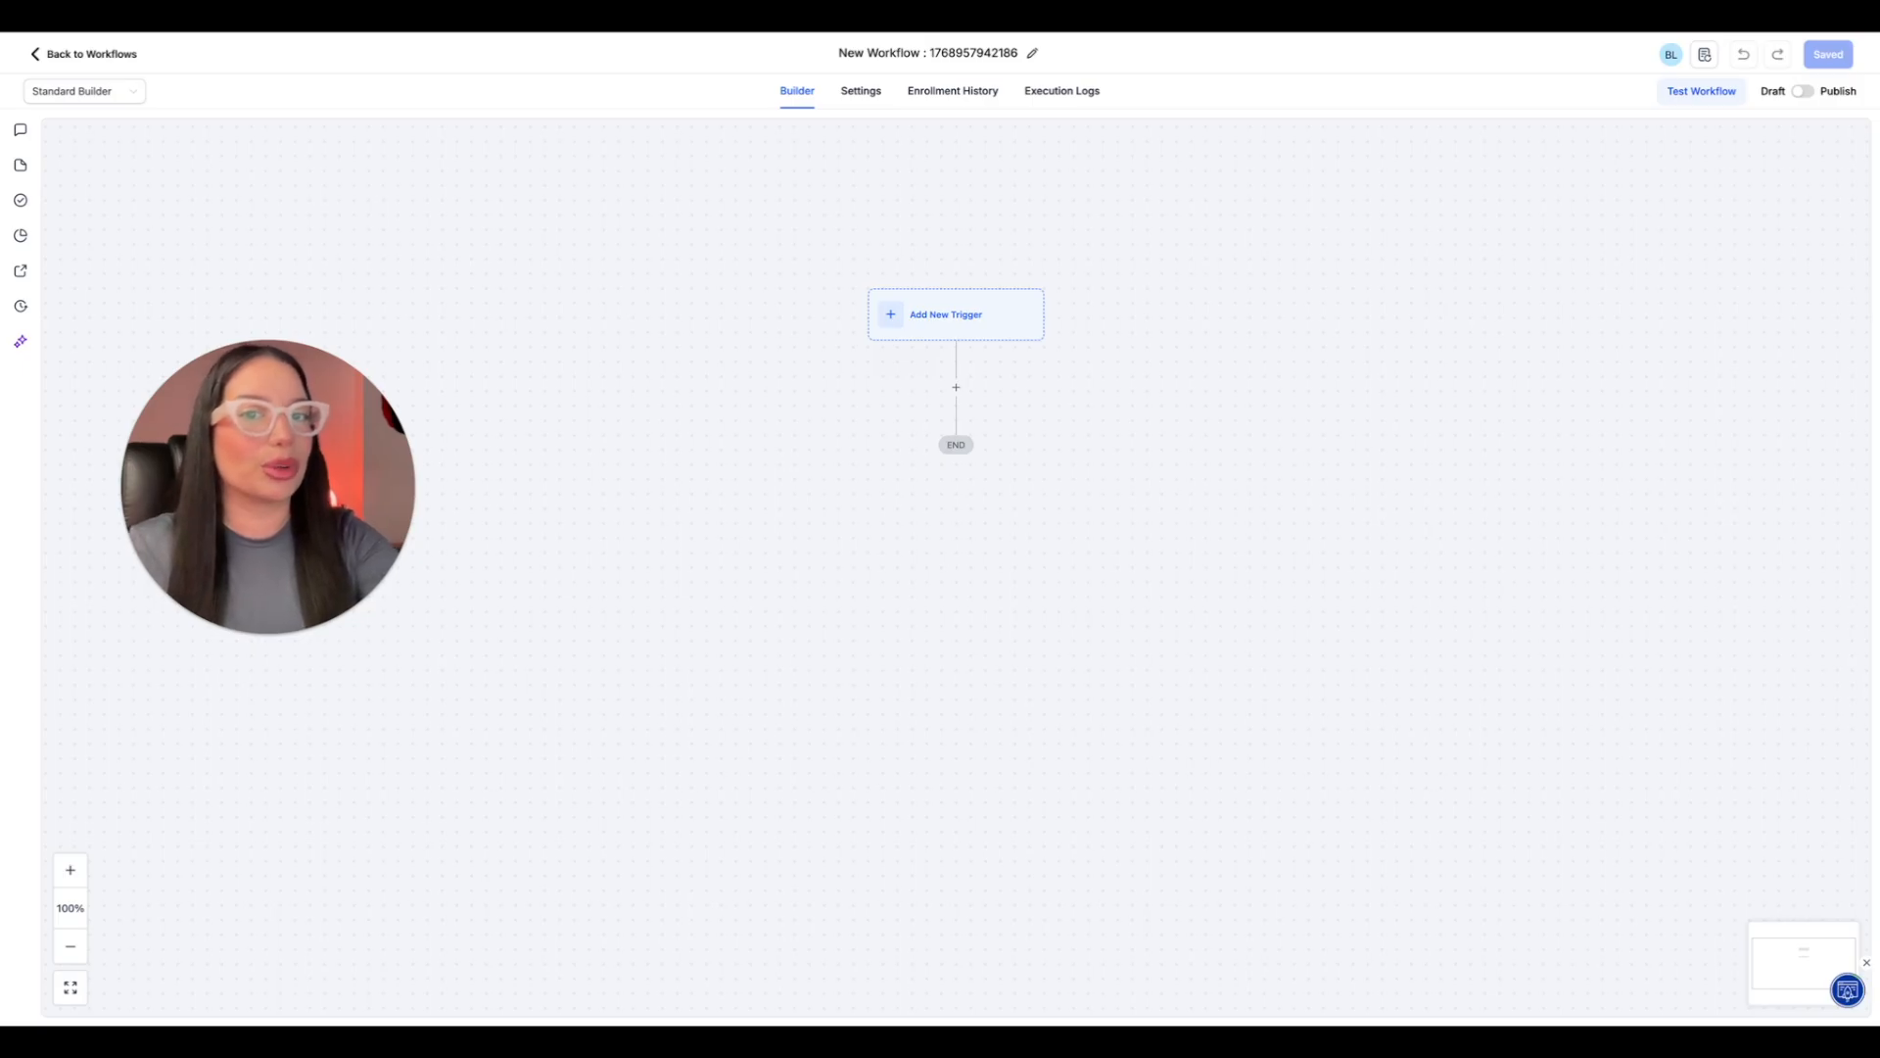
Review the new workflow's contact and communication settings and return to its builder.
{"action": "left_click", "coordinate": [865, 99]}
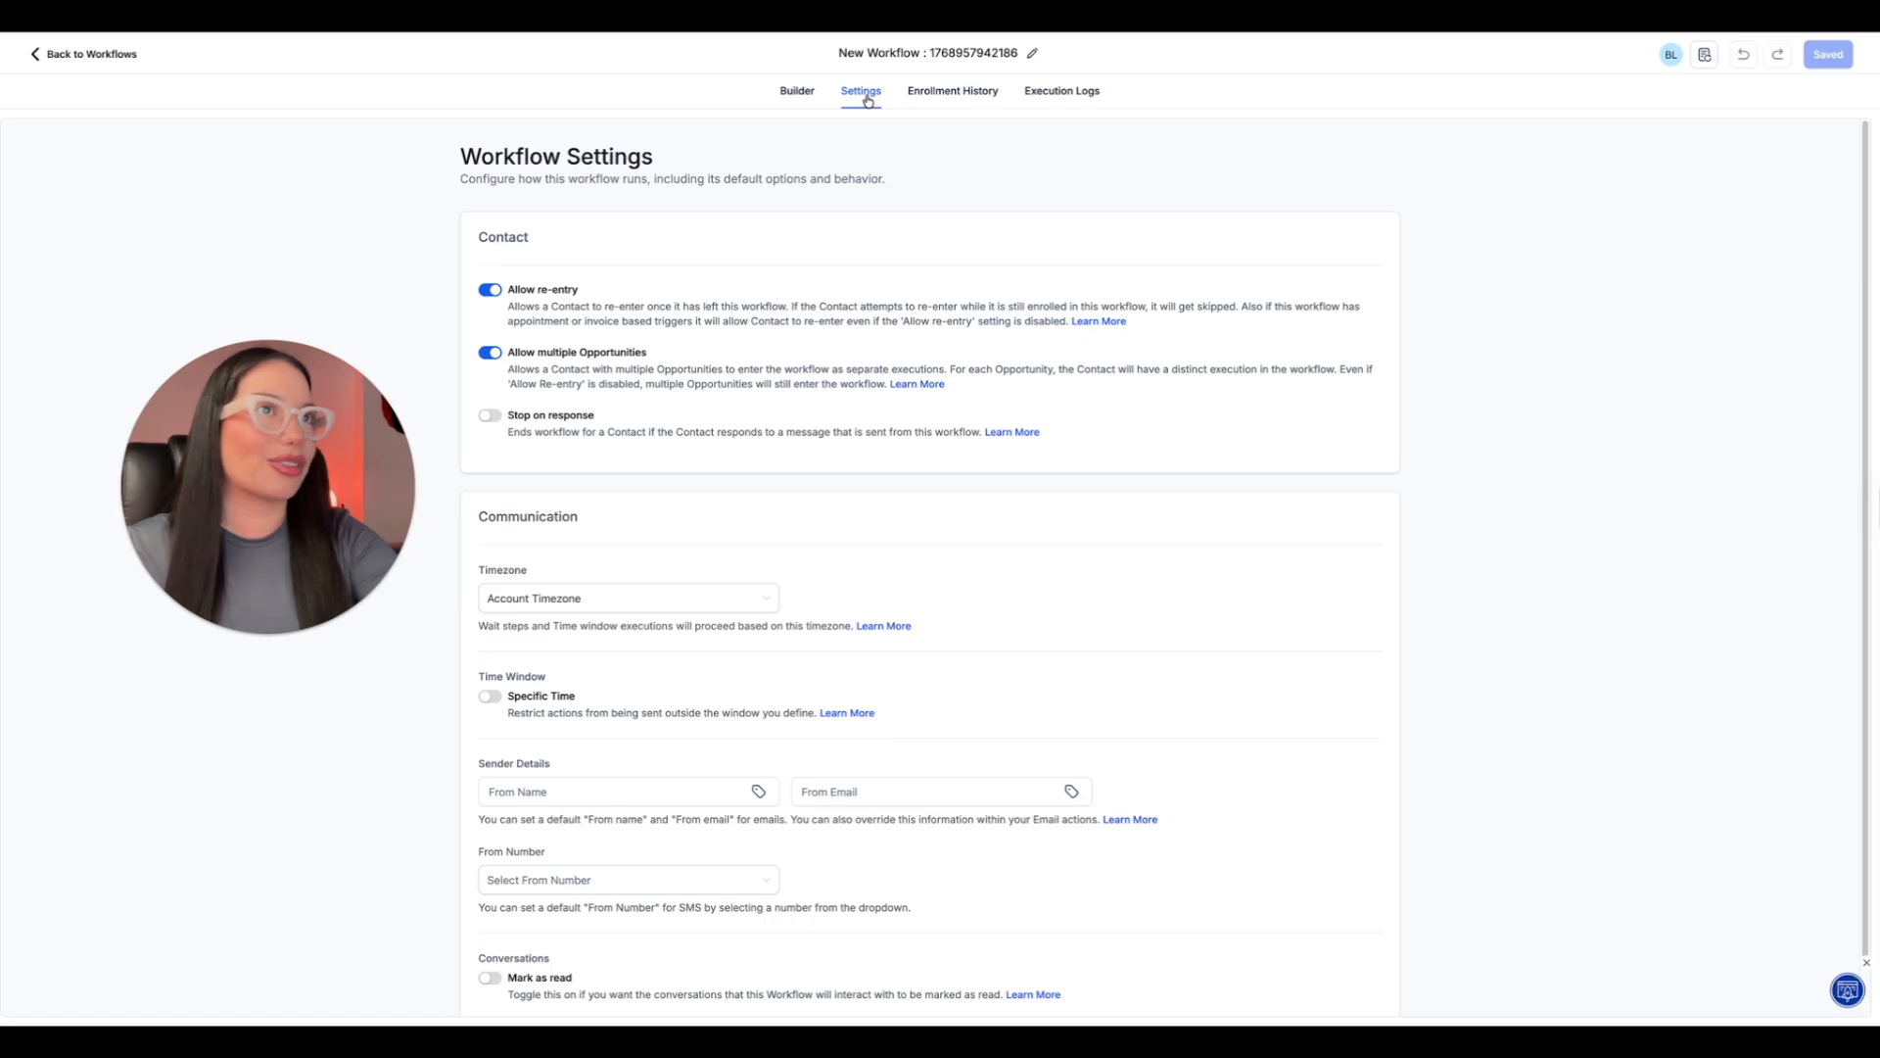
{"action": "scroll", "coordinate": [813, 297], "scroll_direction": "down", "scroll_amount": 1}
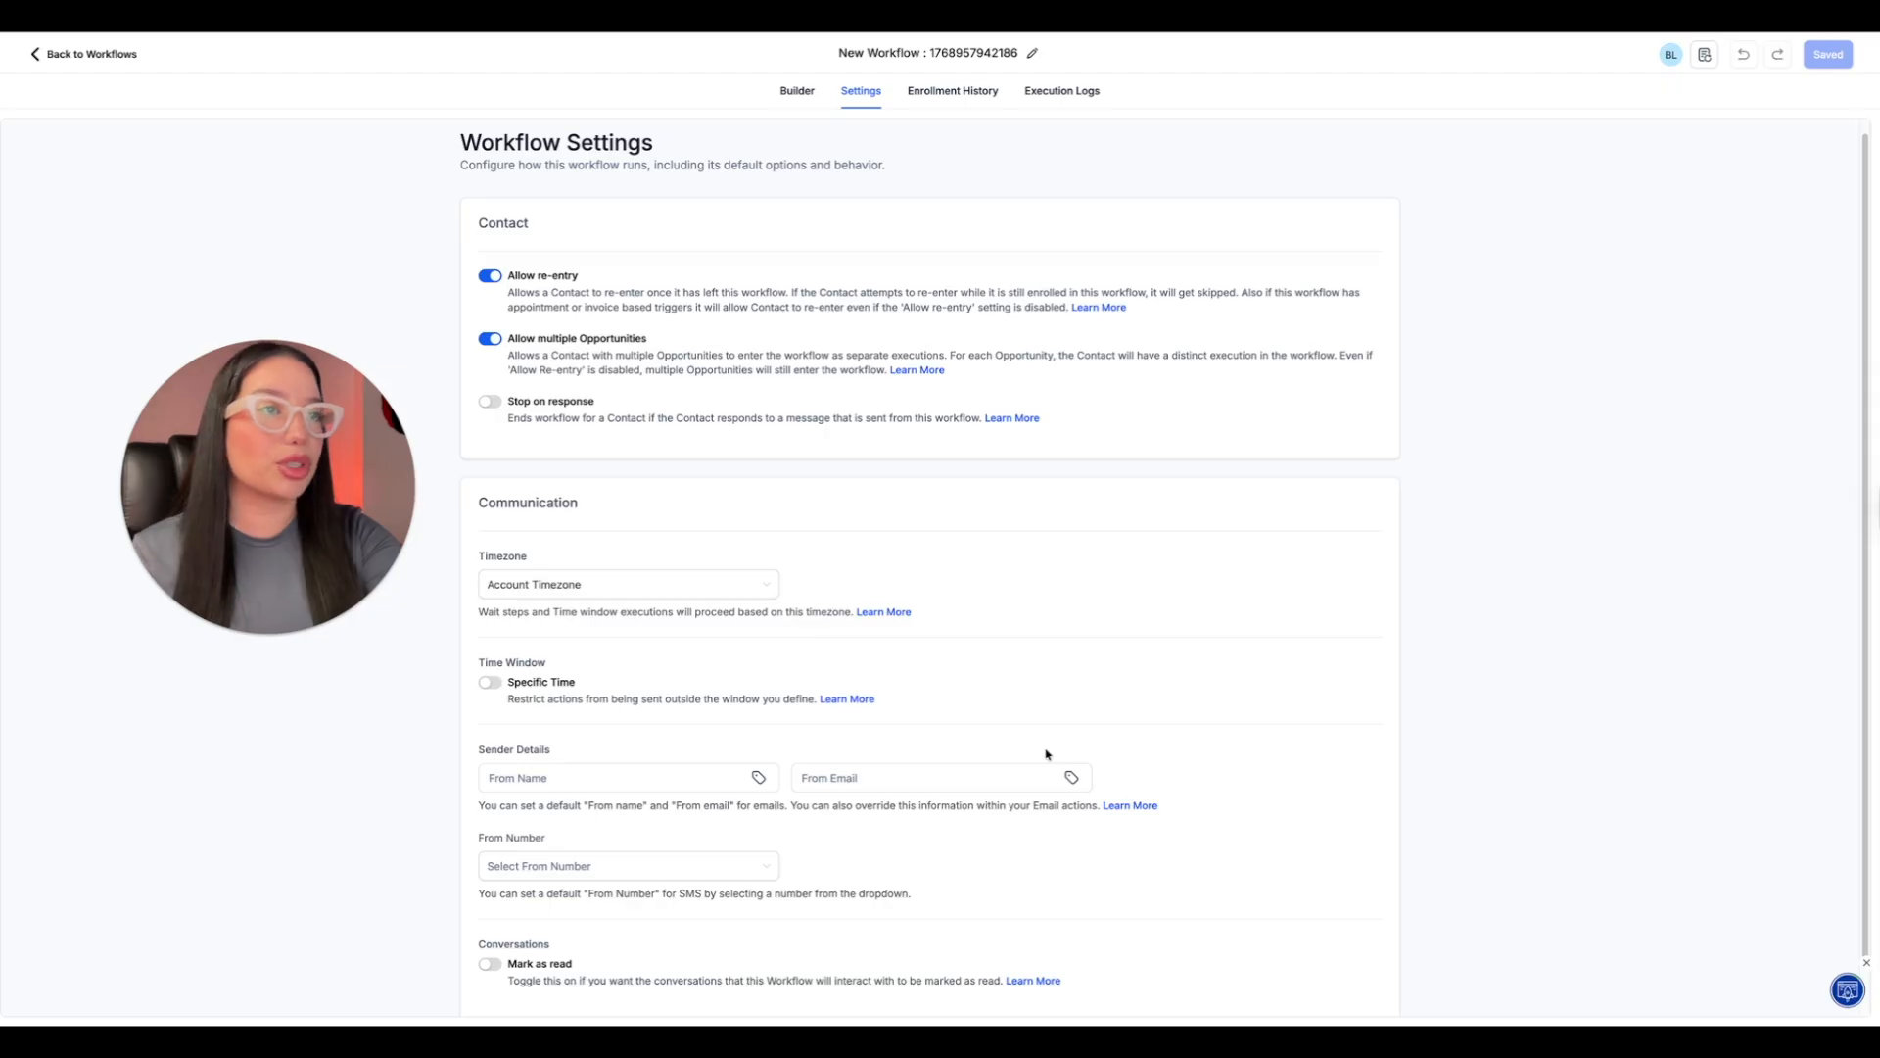
{"action": "scroll", "coordinate": [1047, 754], "scroll_direction": "down", "scroll_amount": 1}
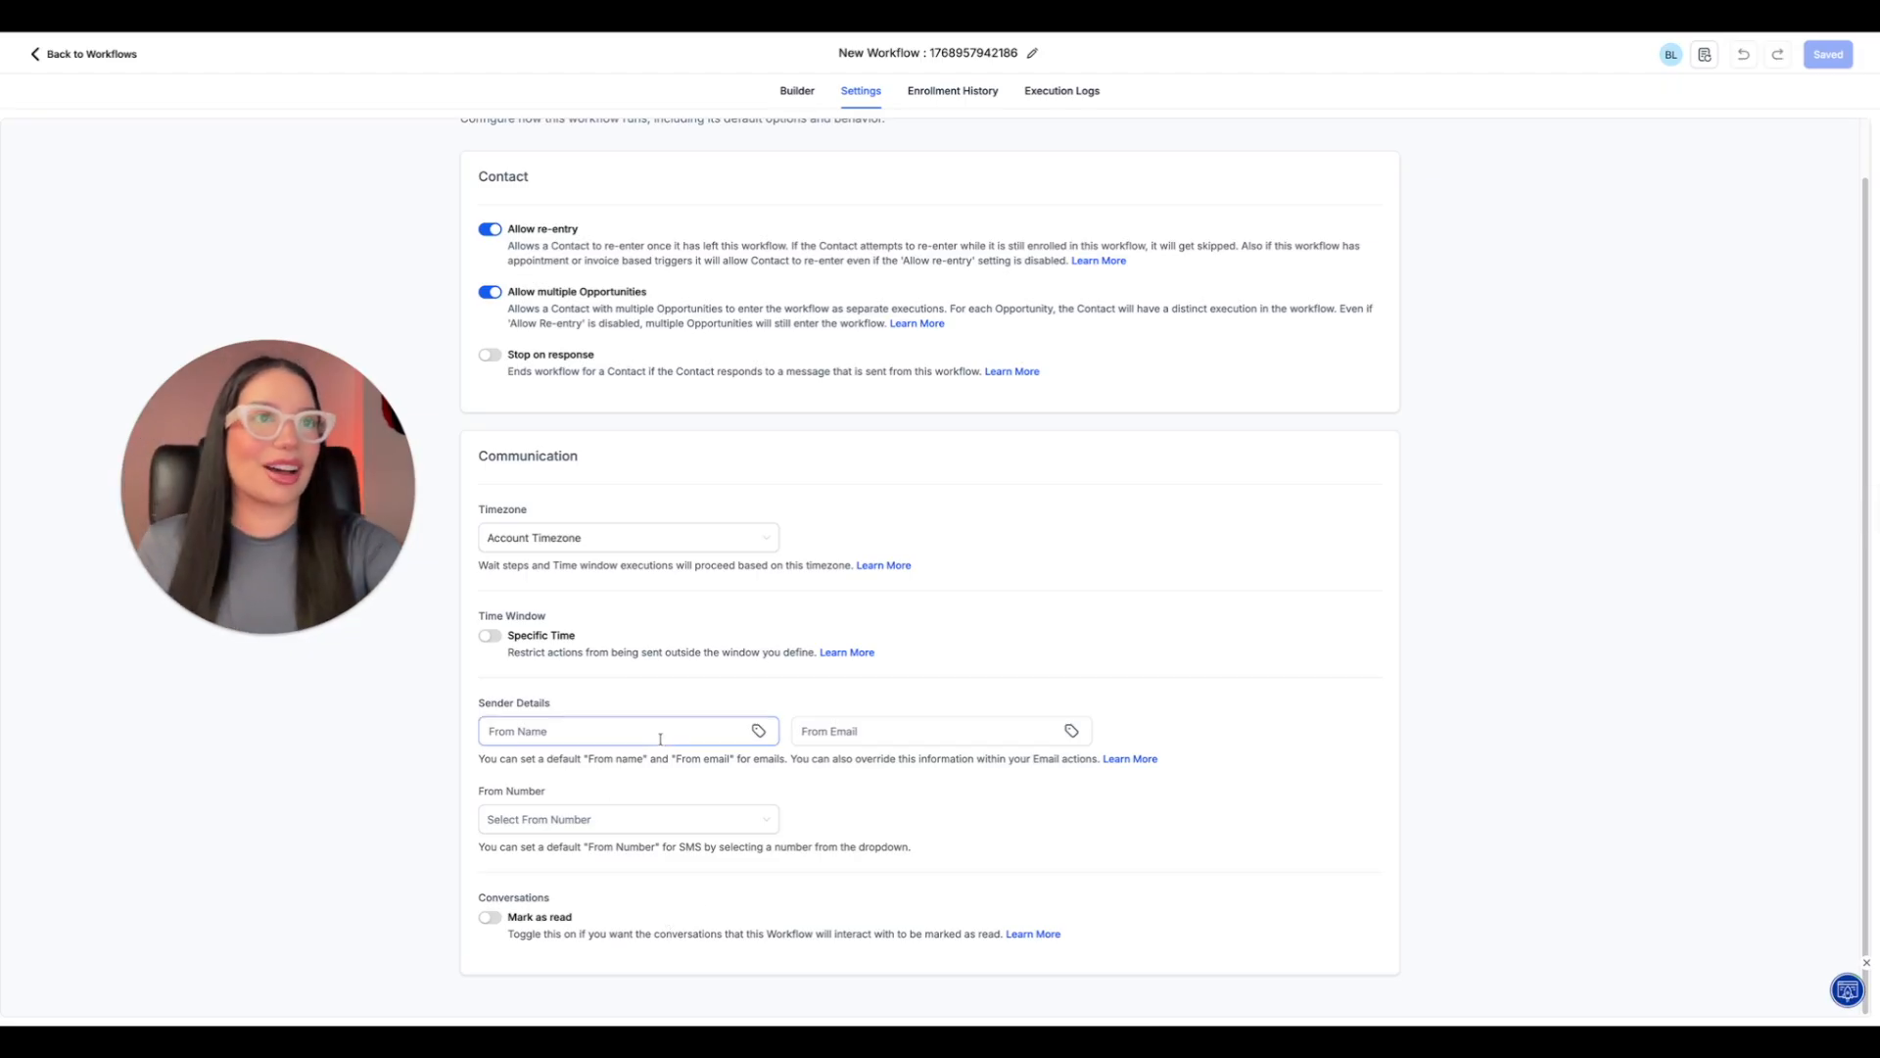
{"action": "scroll", "coordinate": [666, 730], "scroll_direction": "up", "scroll_amount": 1}
{"action": "left_click", "coordinate": [800, 93]}
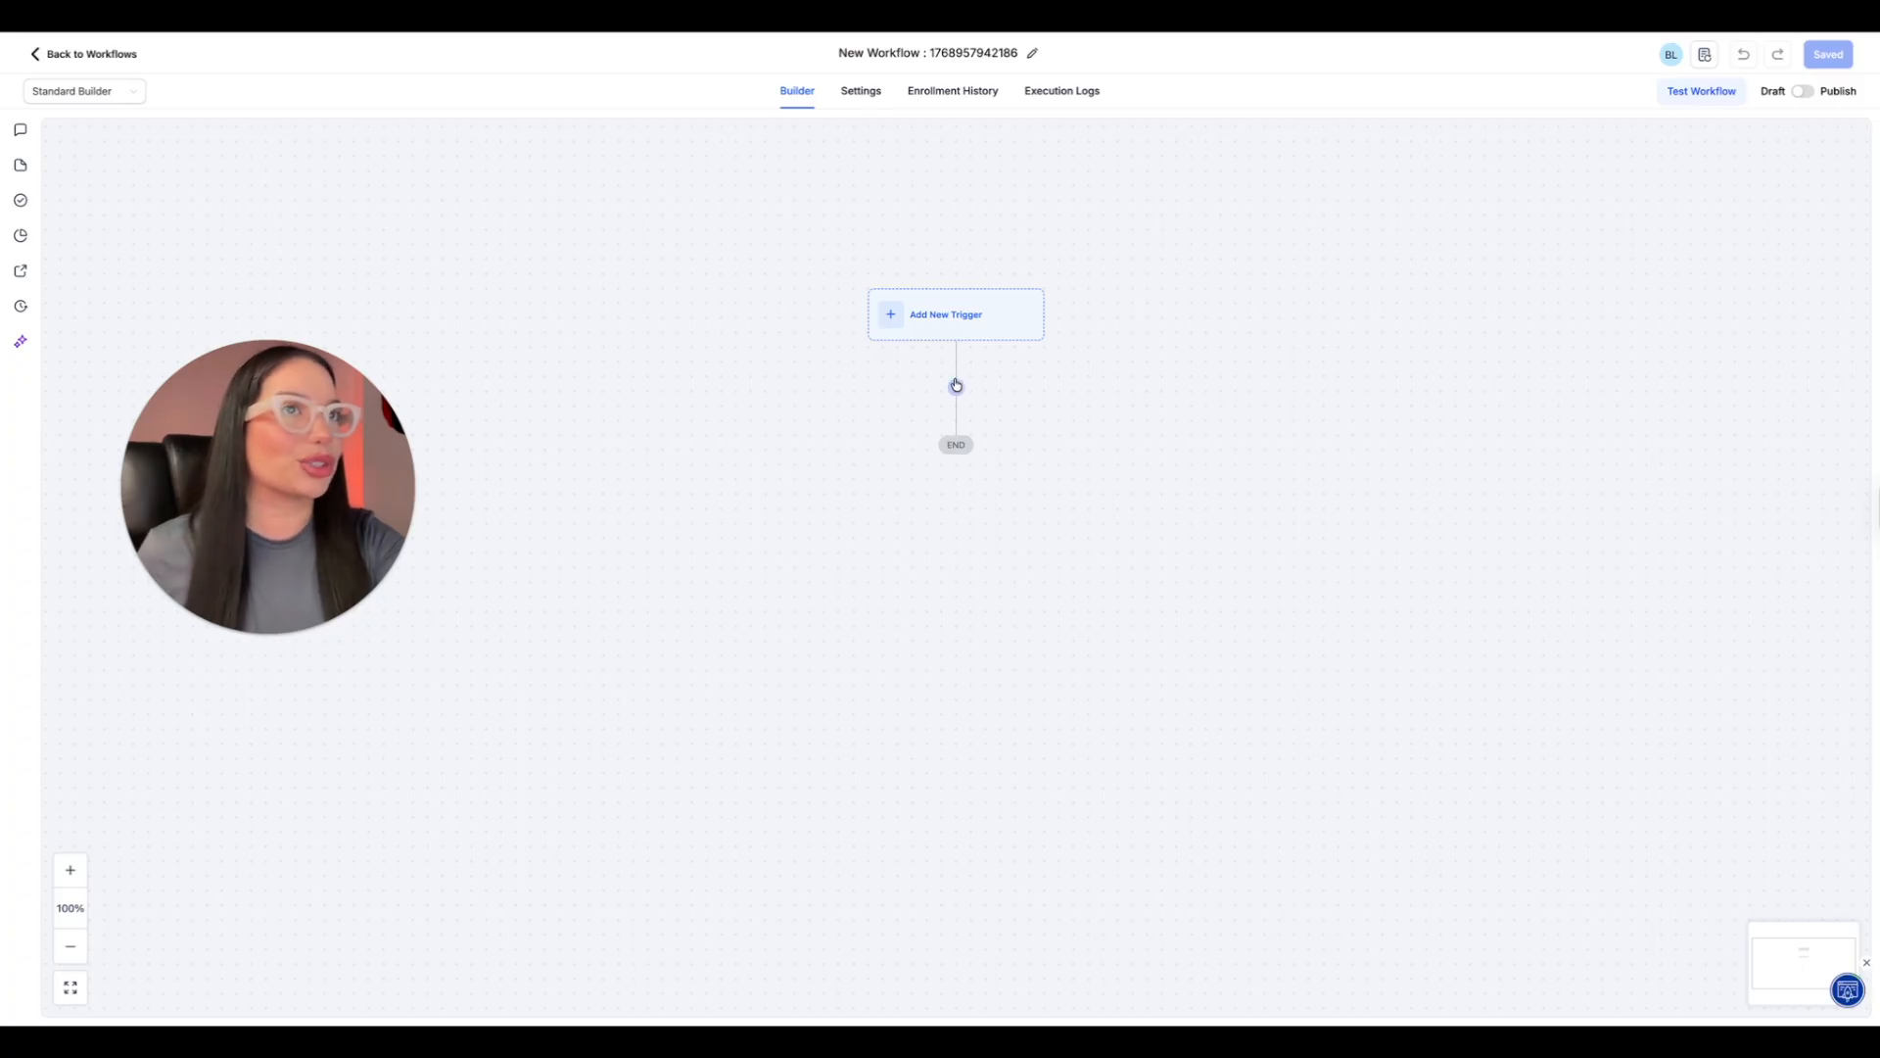
Open the trigger library for the new workflow and examine the Contact, Events and Appointments triggers available.
{"action": "left_click", "coordinate": [967, 323]}
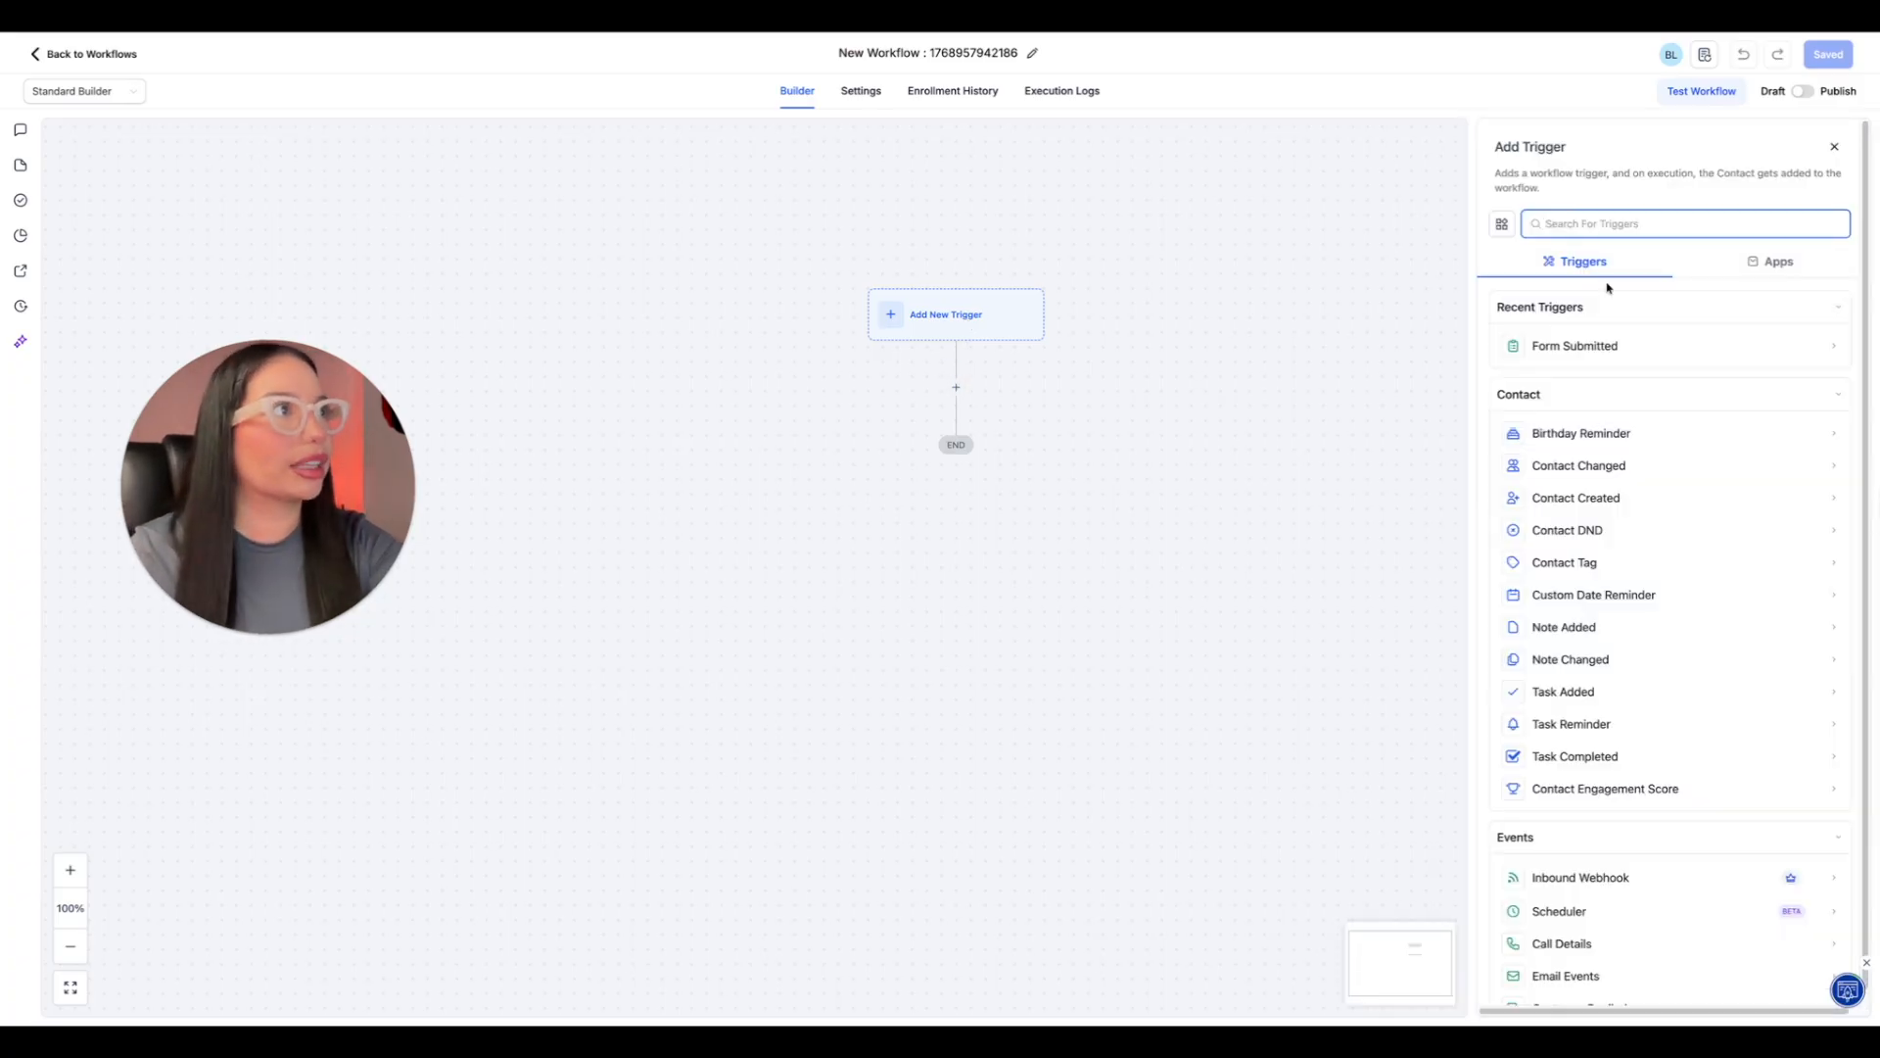
{"action": "scroll", "coordinate": [1542, 549], "scroll_direction": "down", "scroll_amount": 1}
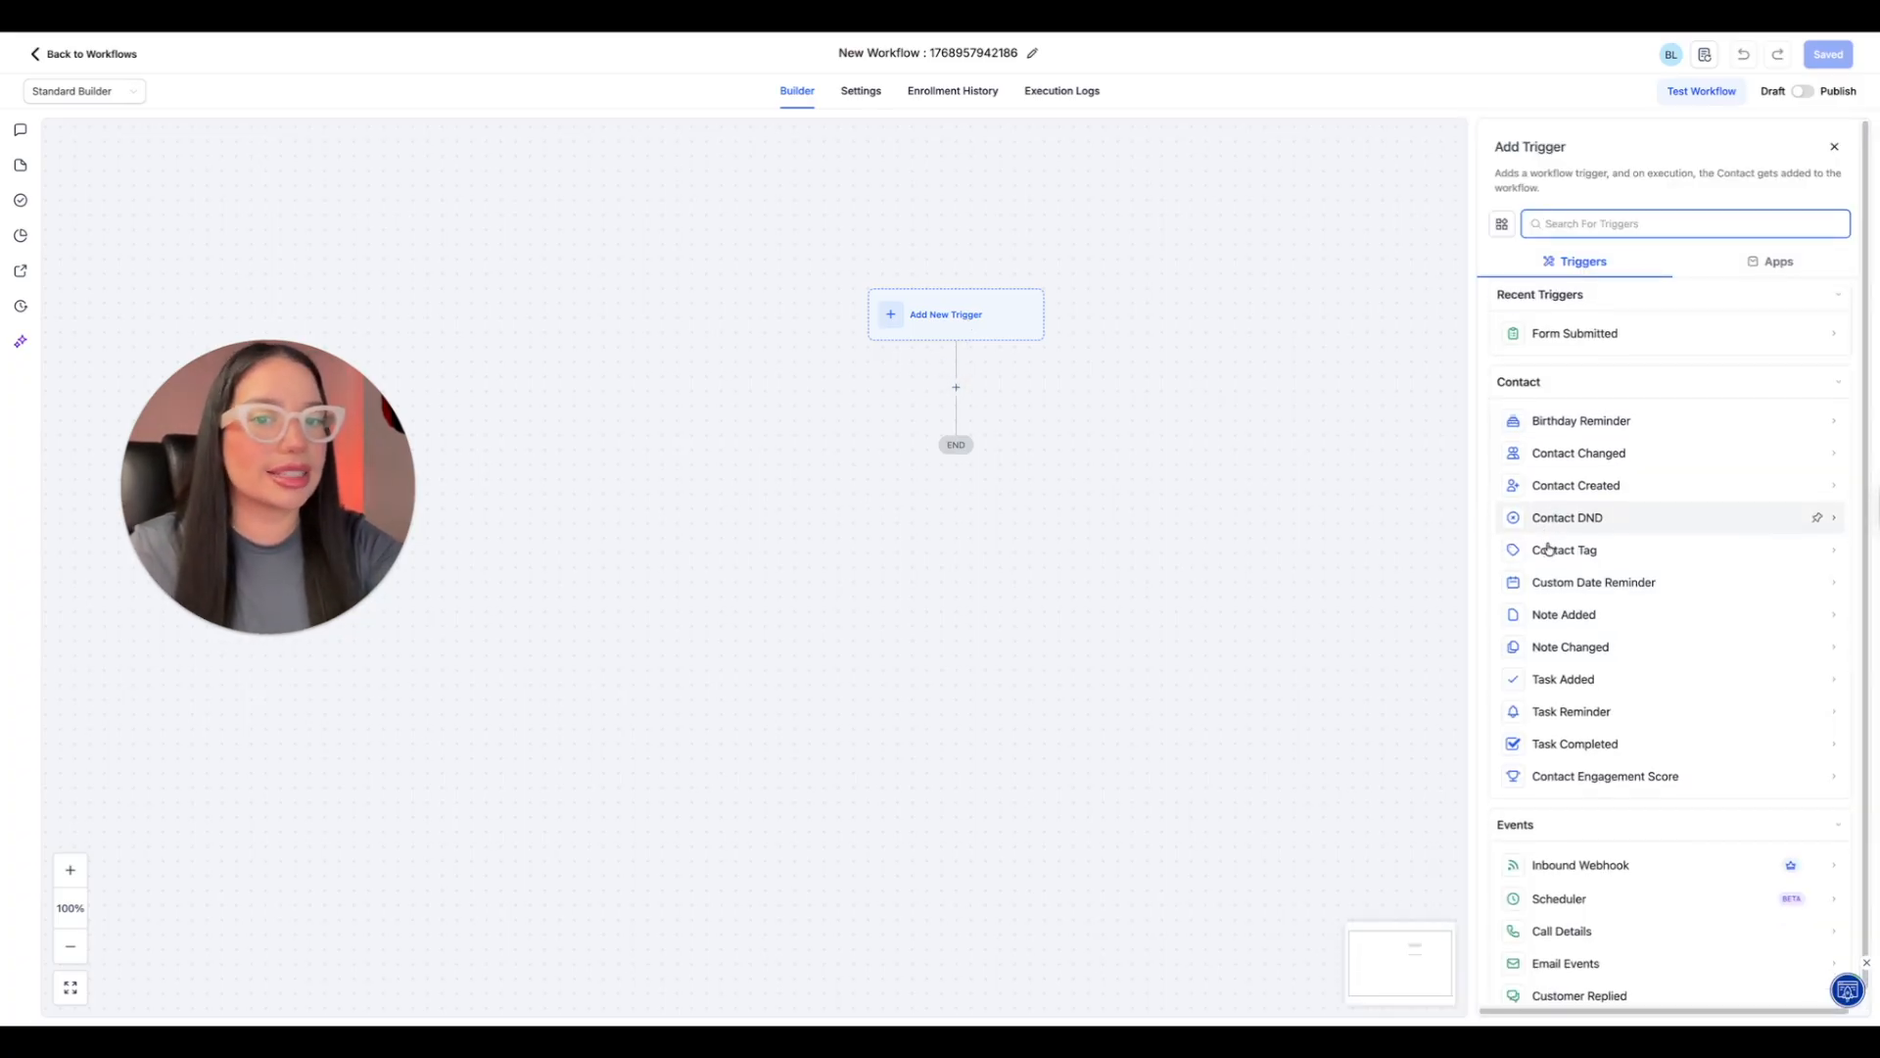
{"action": "scroll", "coordinate": [1547, 549], "scroll_direction": "down", "scroll_amount": 1}
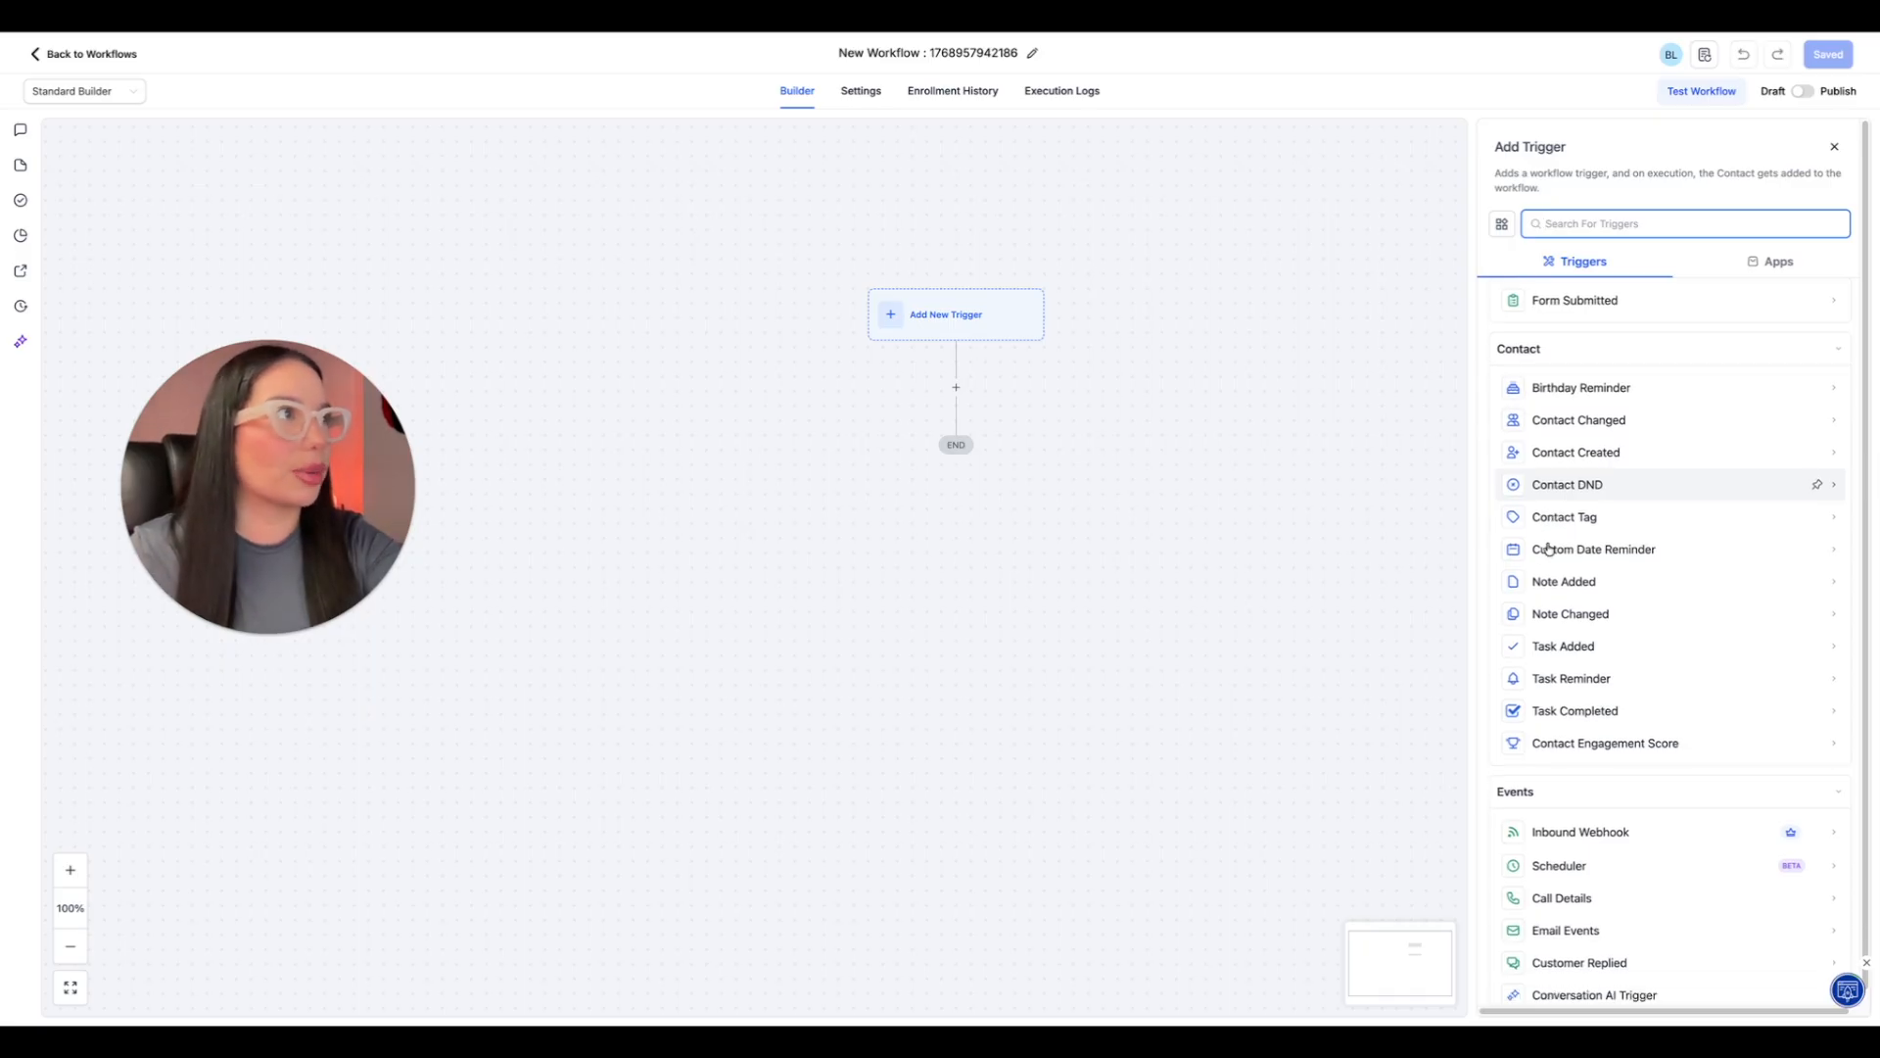
{"action": "left_click", "coordinate": [956, 387]}
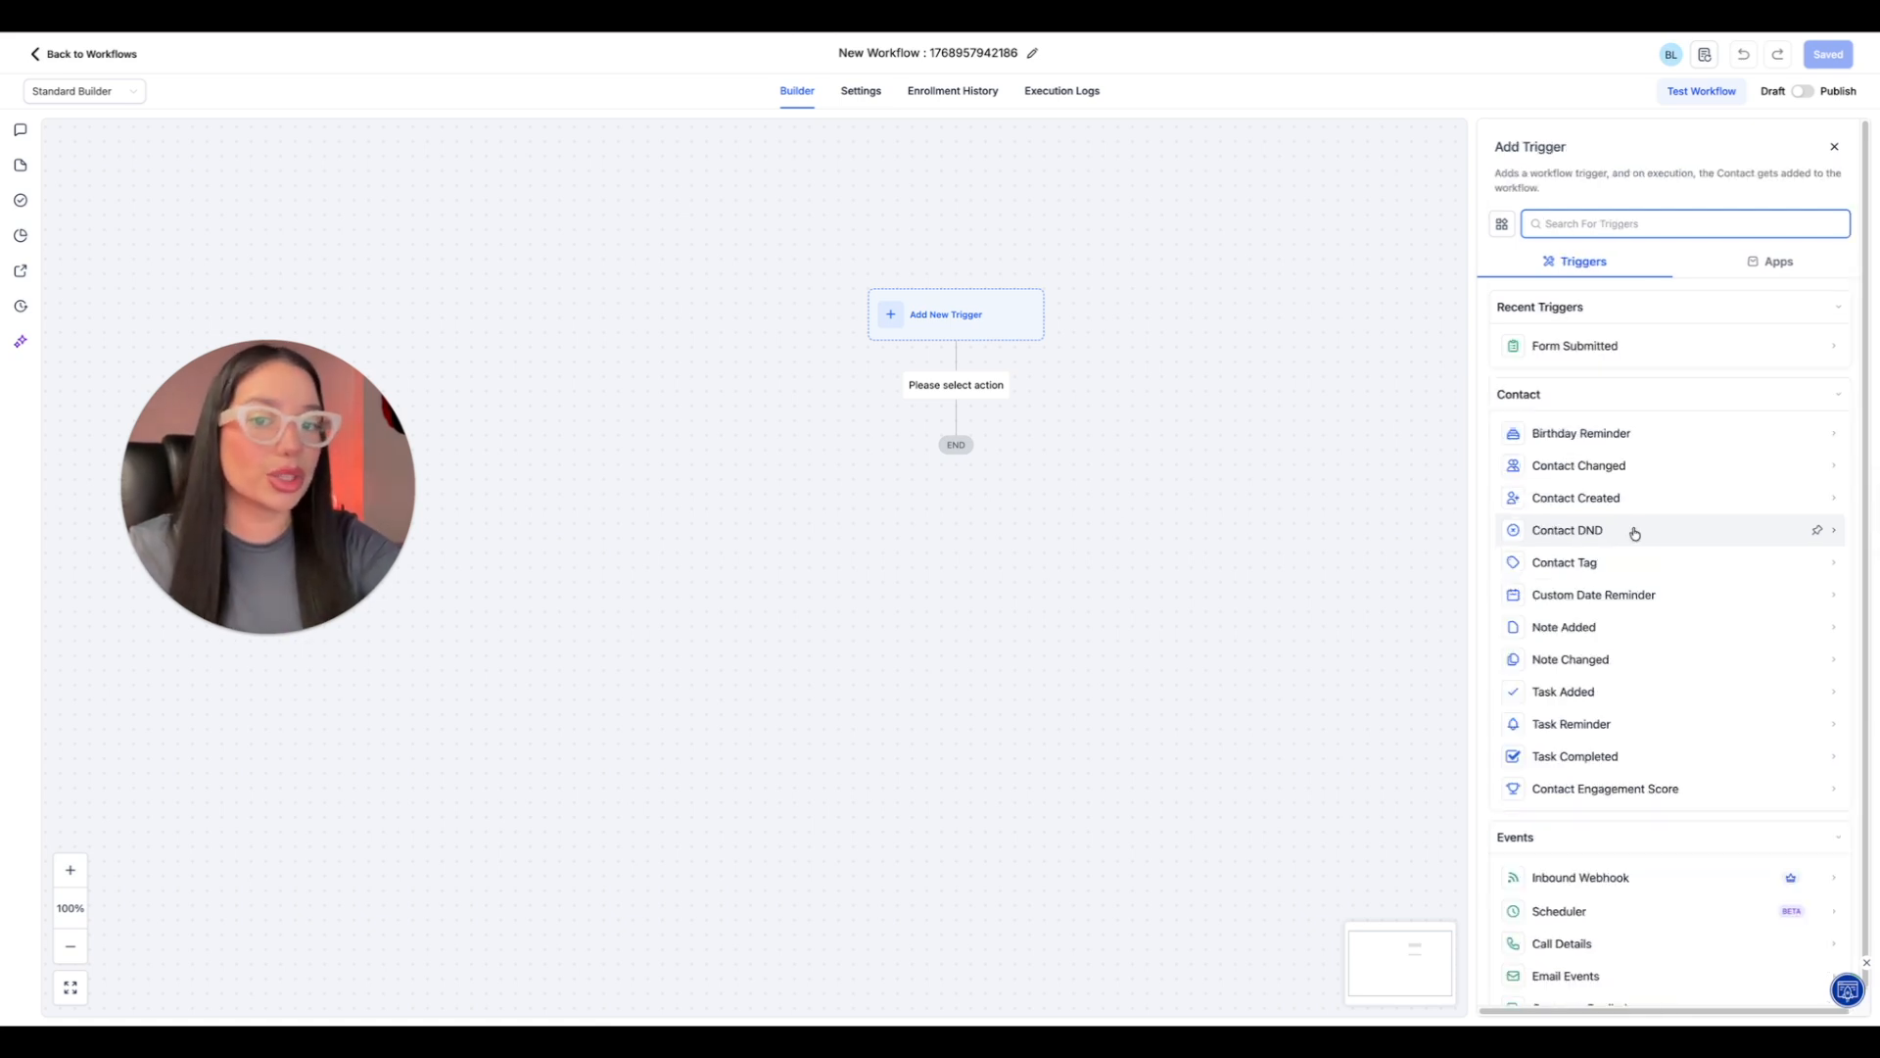
{"action": "scroll", "coordinate": [1635, 532], "scroll_direction": "down", "scroll_amount": 1}
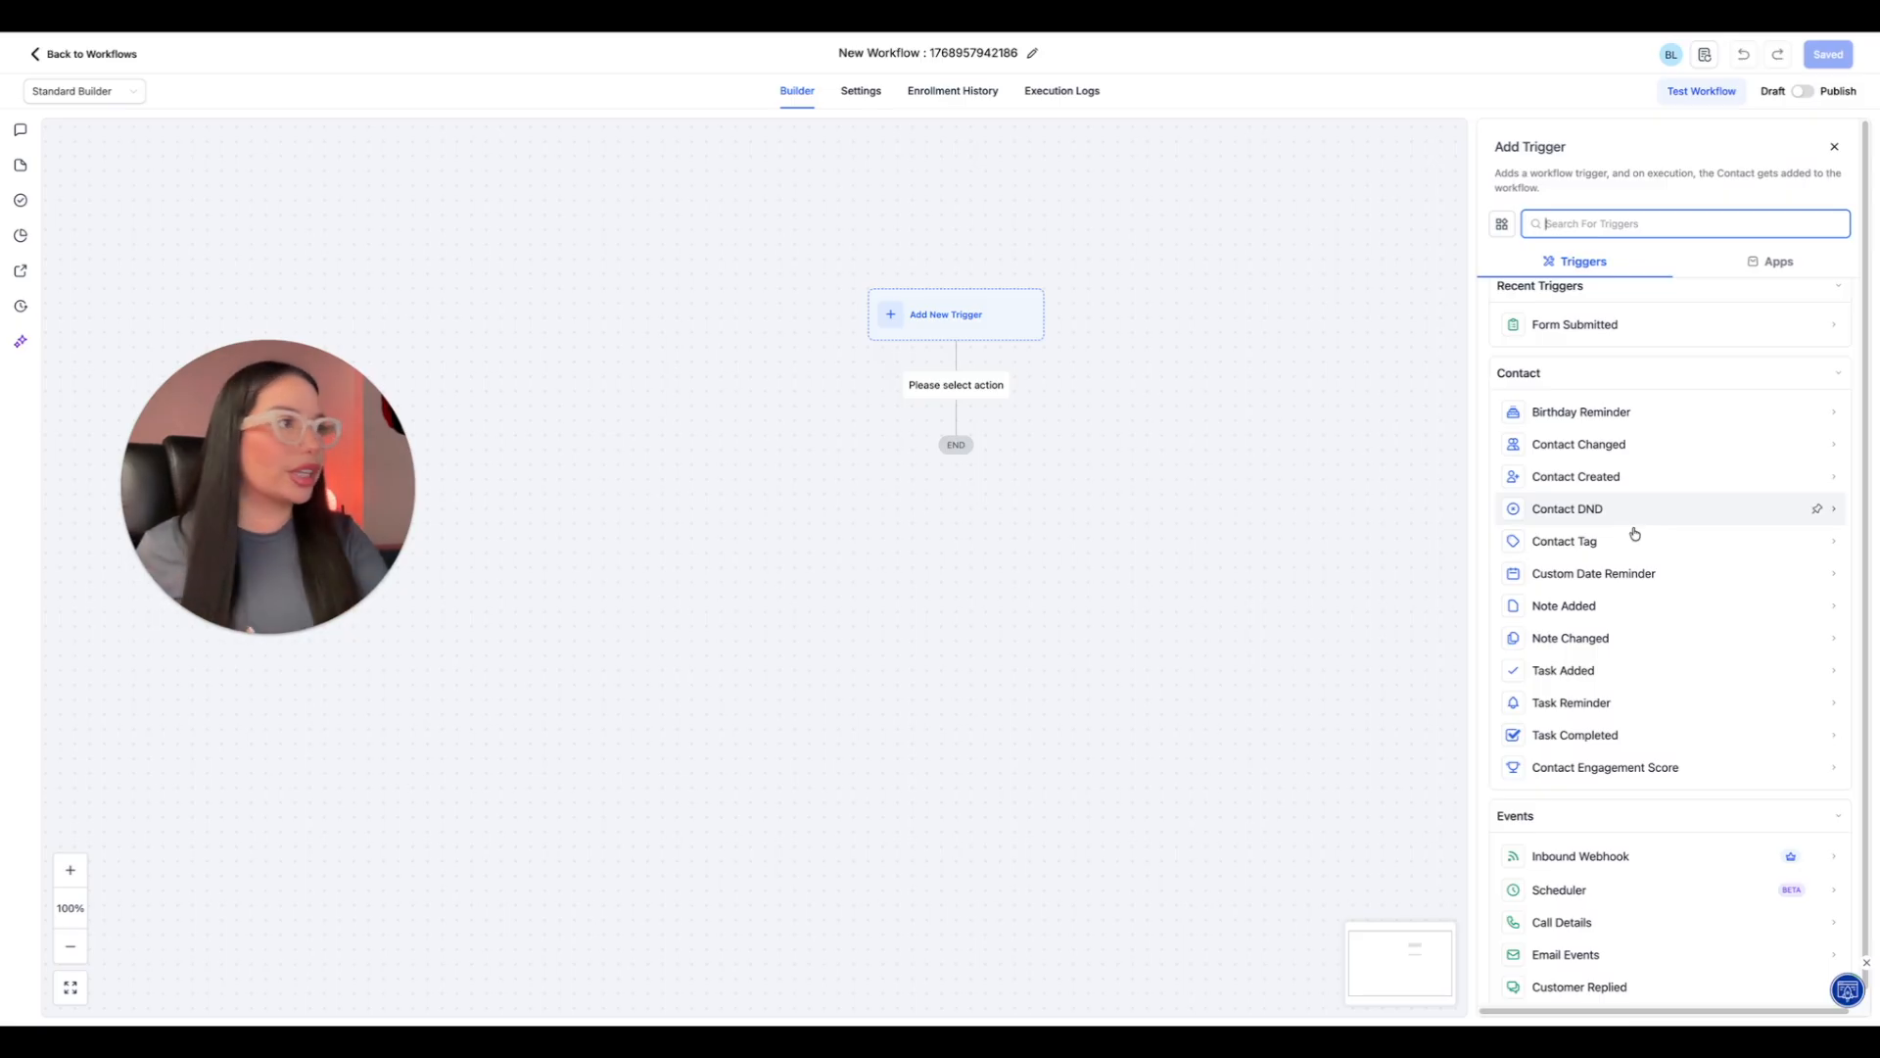
{"action": "scroll", "coordinate": [1700, 643], "scroll_direction": "down", "scroll_amount": 4}
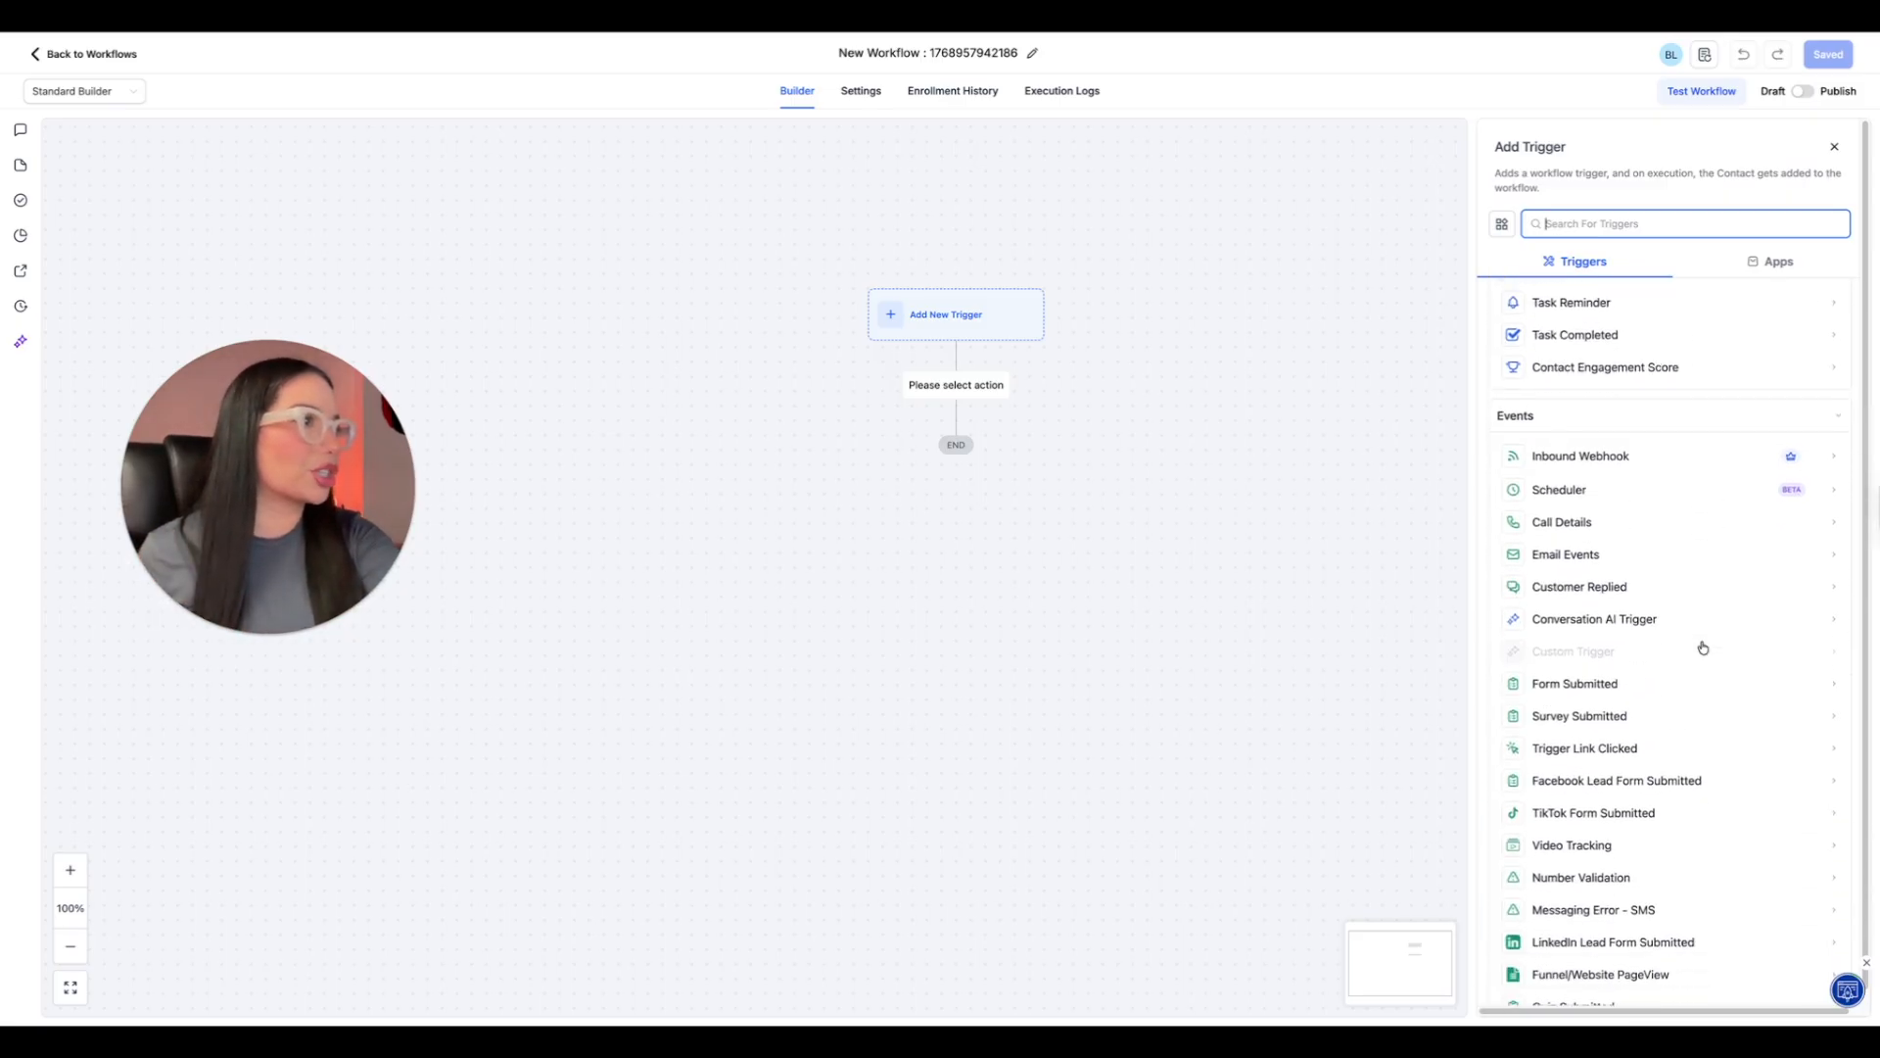
{"action": "scroll", "coordinate": [1703, 648], "scroll_direction": "down", "scroll_amount": 1}
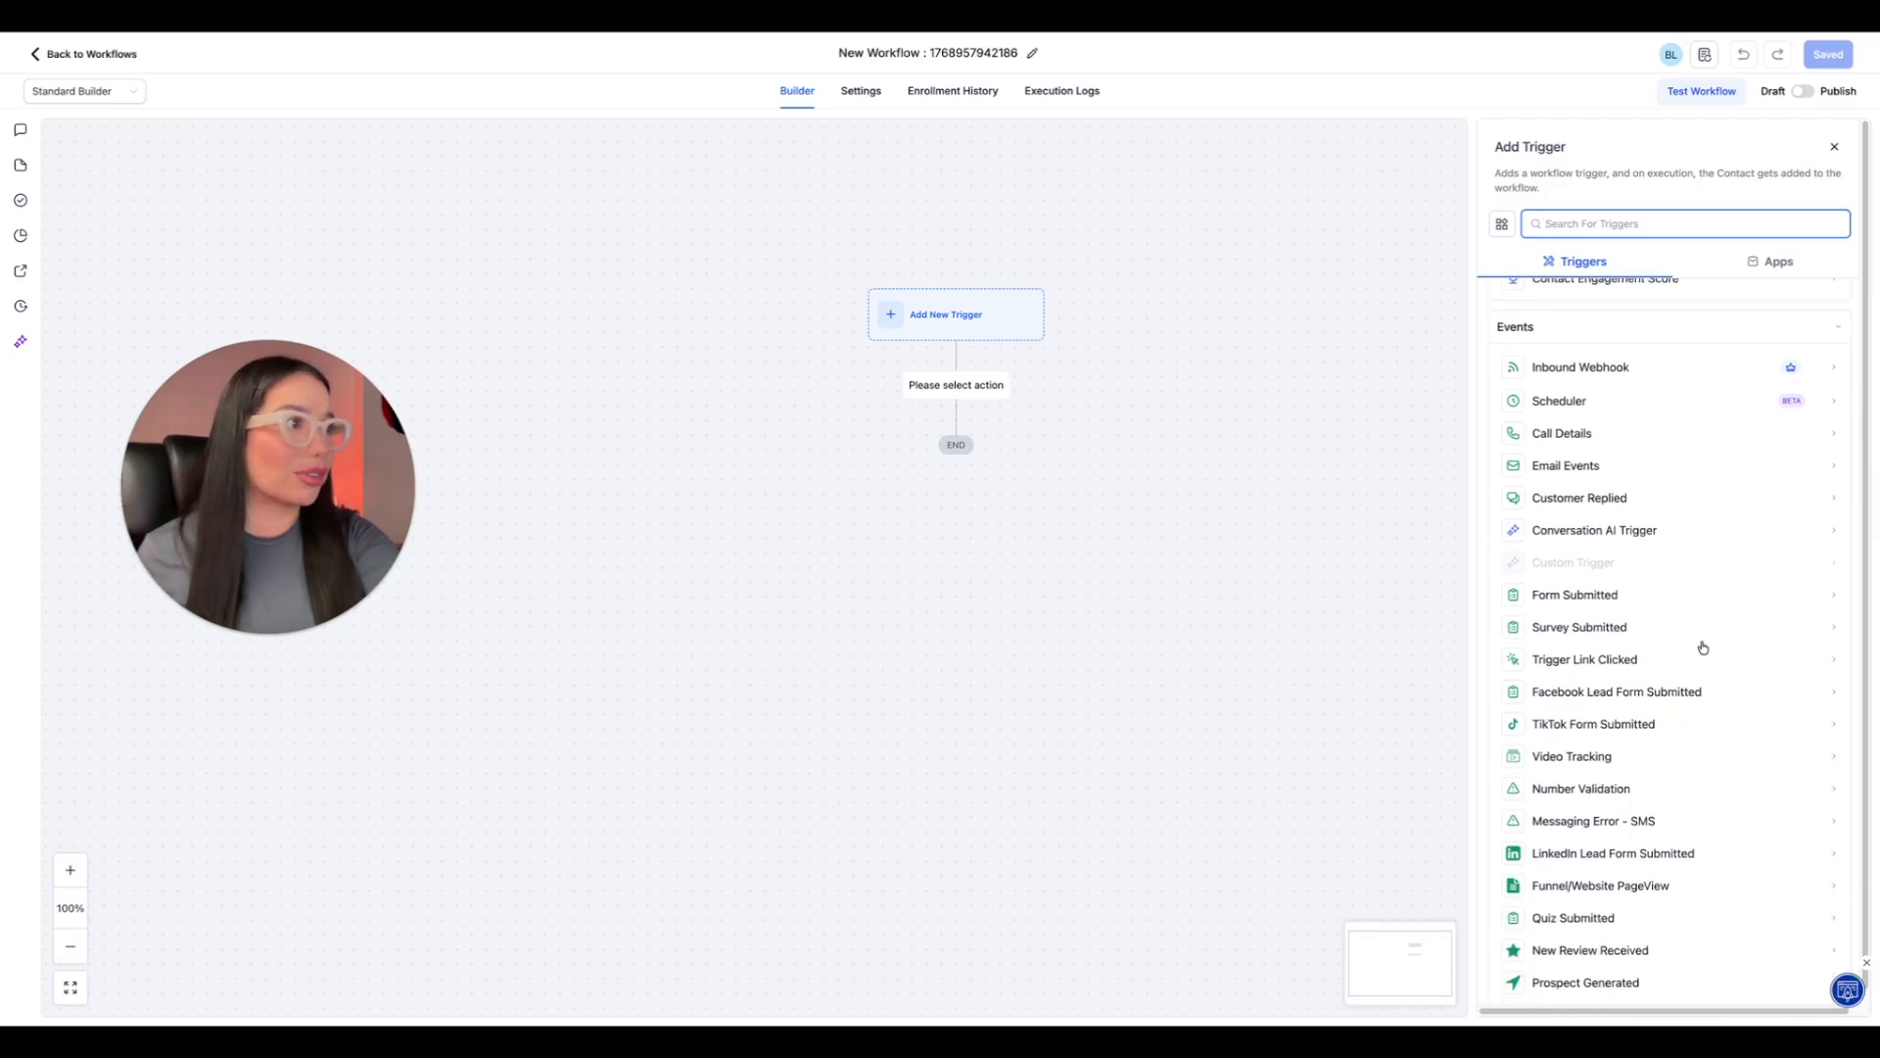
{"action": "scroll", "coordinate": [1703, 647], "scroll_direction": "down", "scroll_amount": 1}
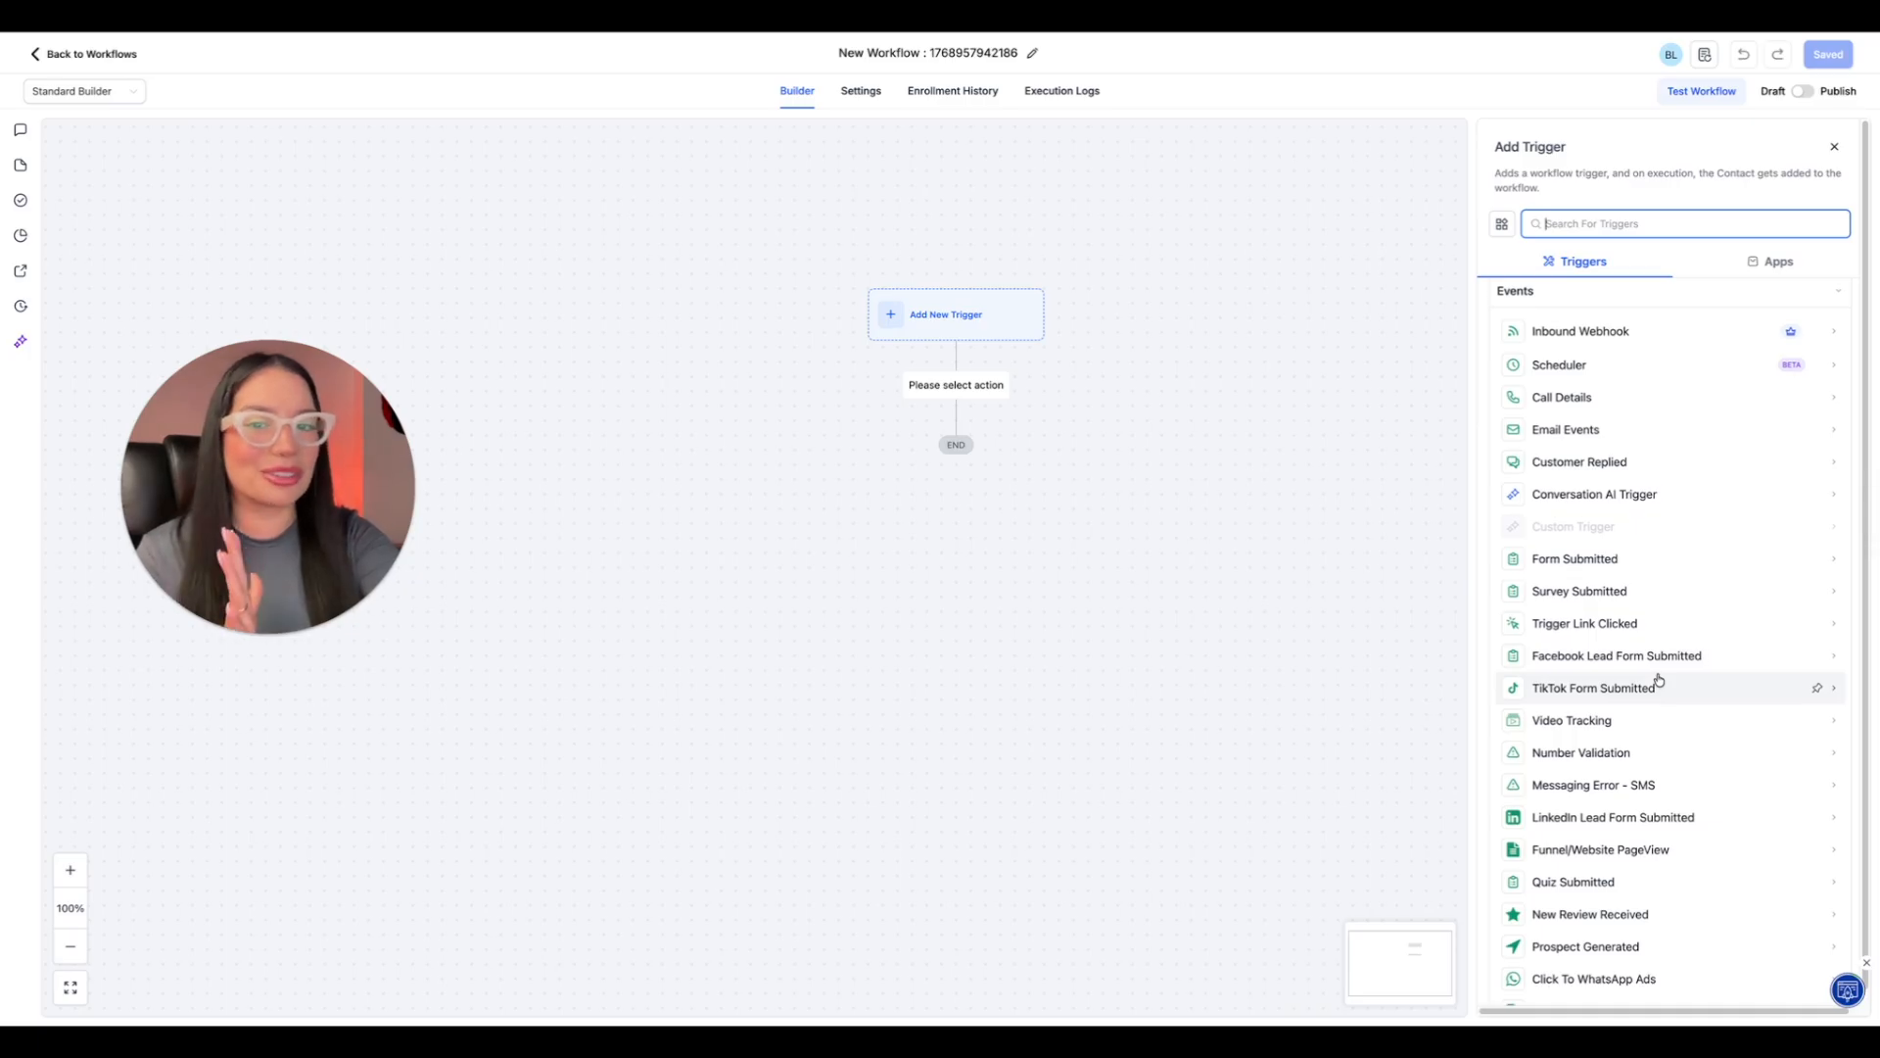
{"action": "scroll", "coordinate": [1658, 682], "scroll_direction": "down", "scroll_amount": 3}
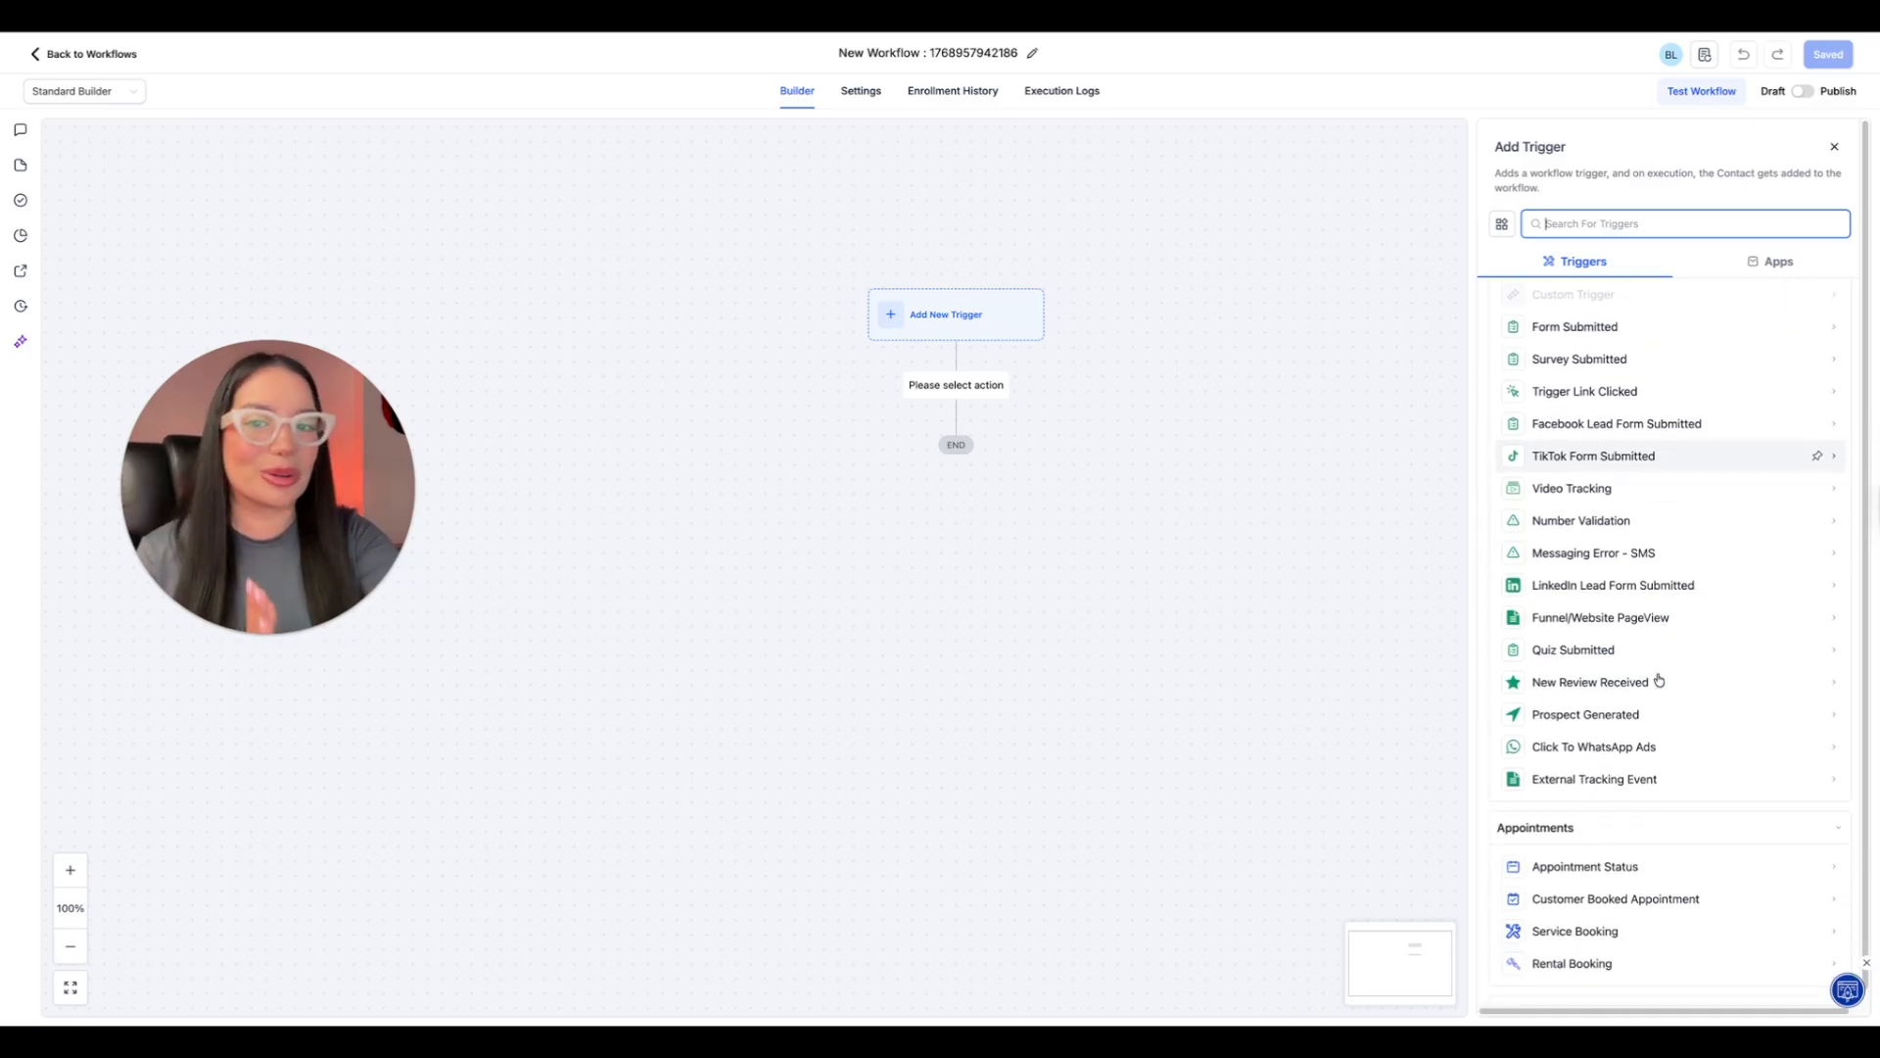
{"action": "scroll", "coordinate": [1779, 812], "scroll_direction": "down", "scroll_amount": 1}
{"action": "scroll", "coordinate": [1779, 813], "scroll_direction": "up", "scroll_amount": 3}
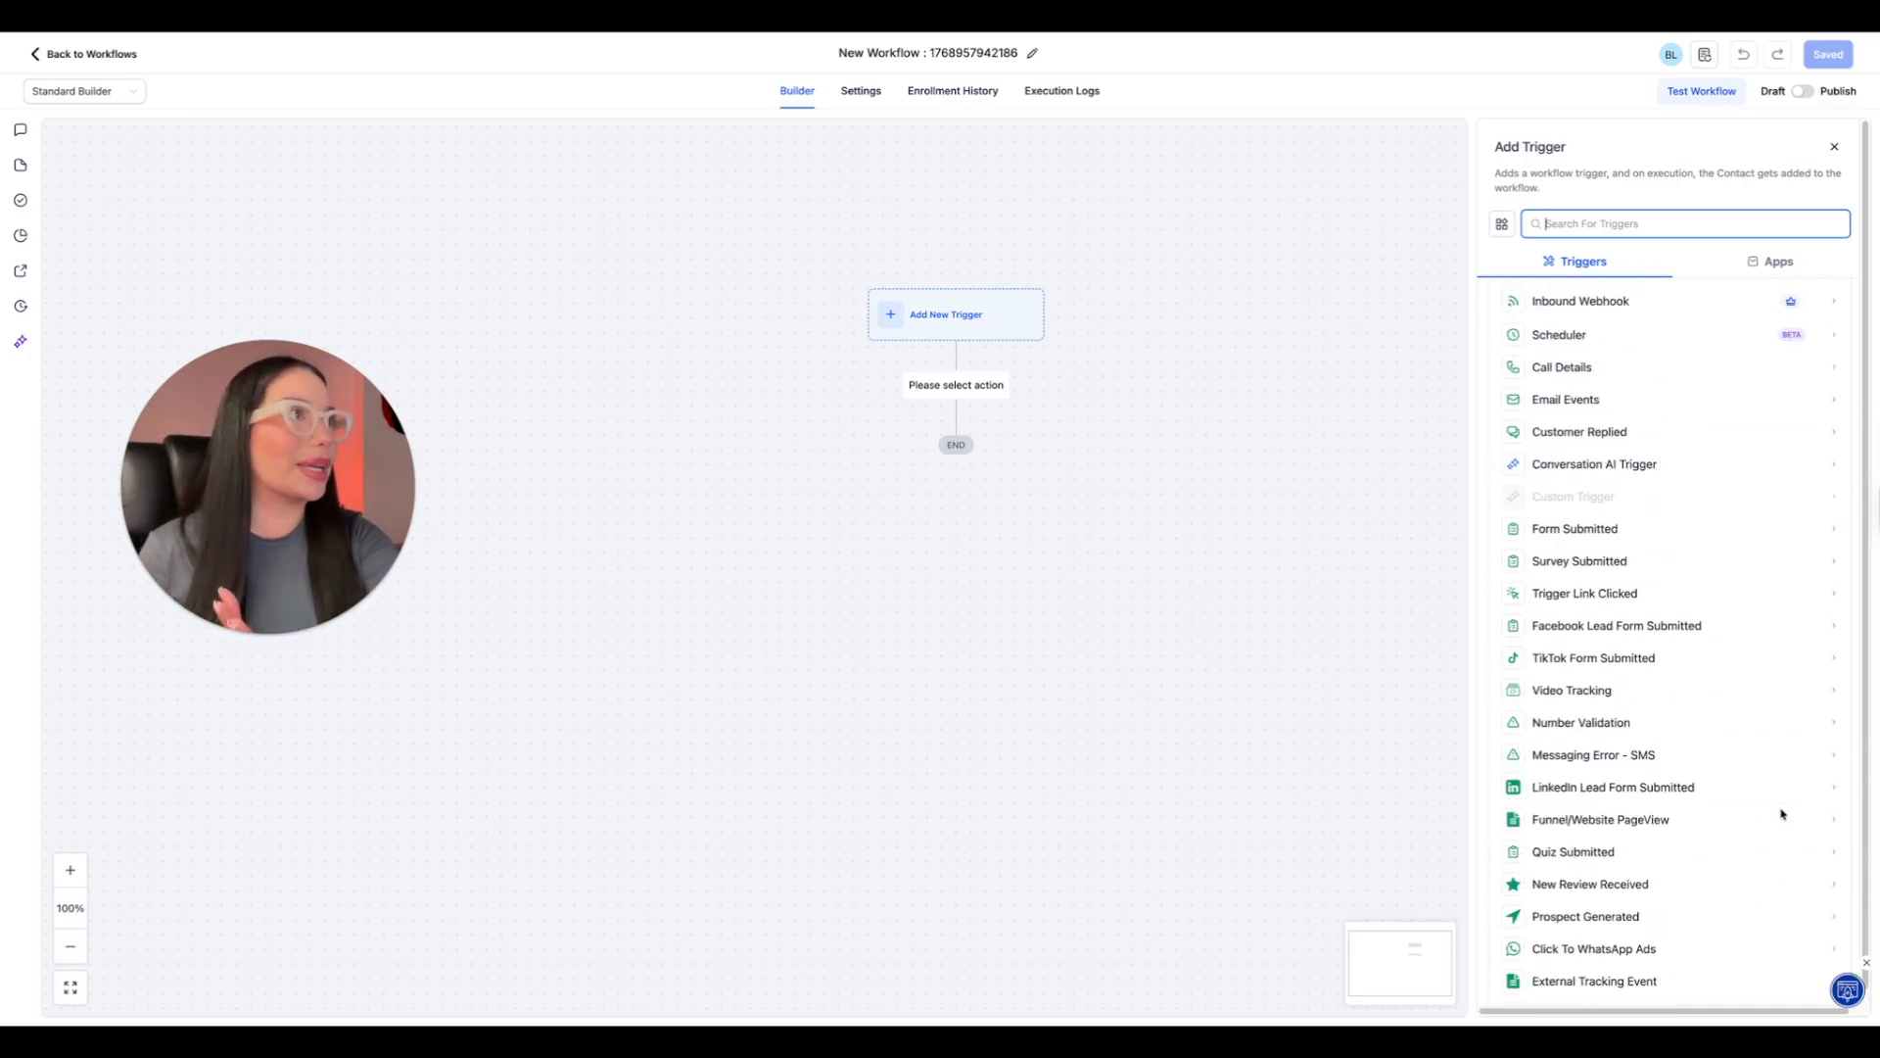
{"action": "scroll", "coordinate": [1782, 812], "scroll_direction": "up", "scroll_amount": 3}
{"action": "left_click", "coordinate": [1348, 643]}
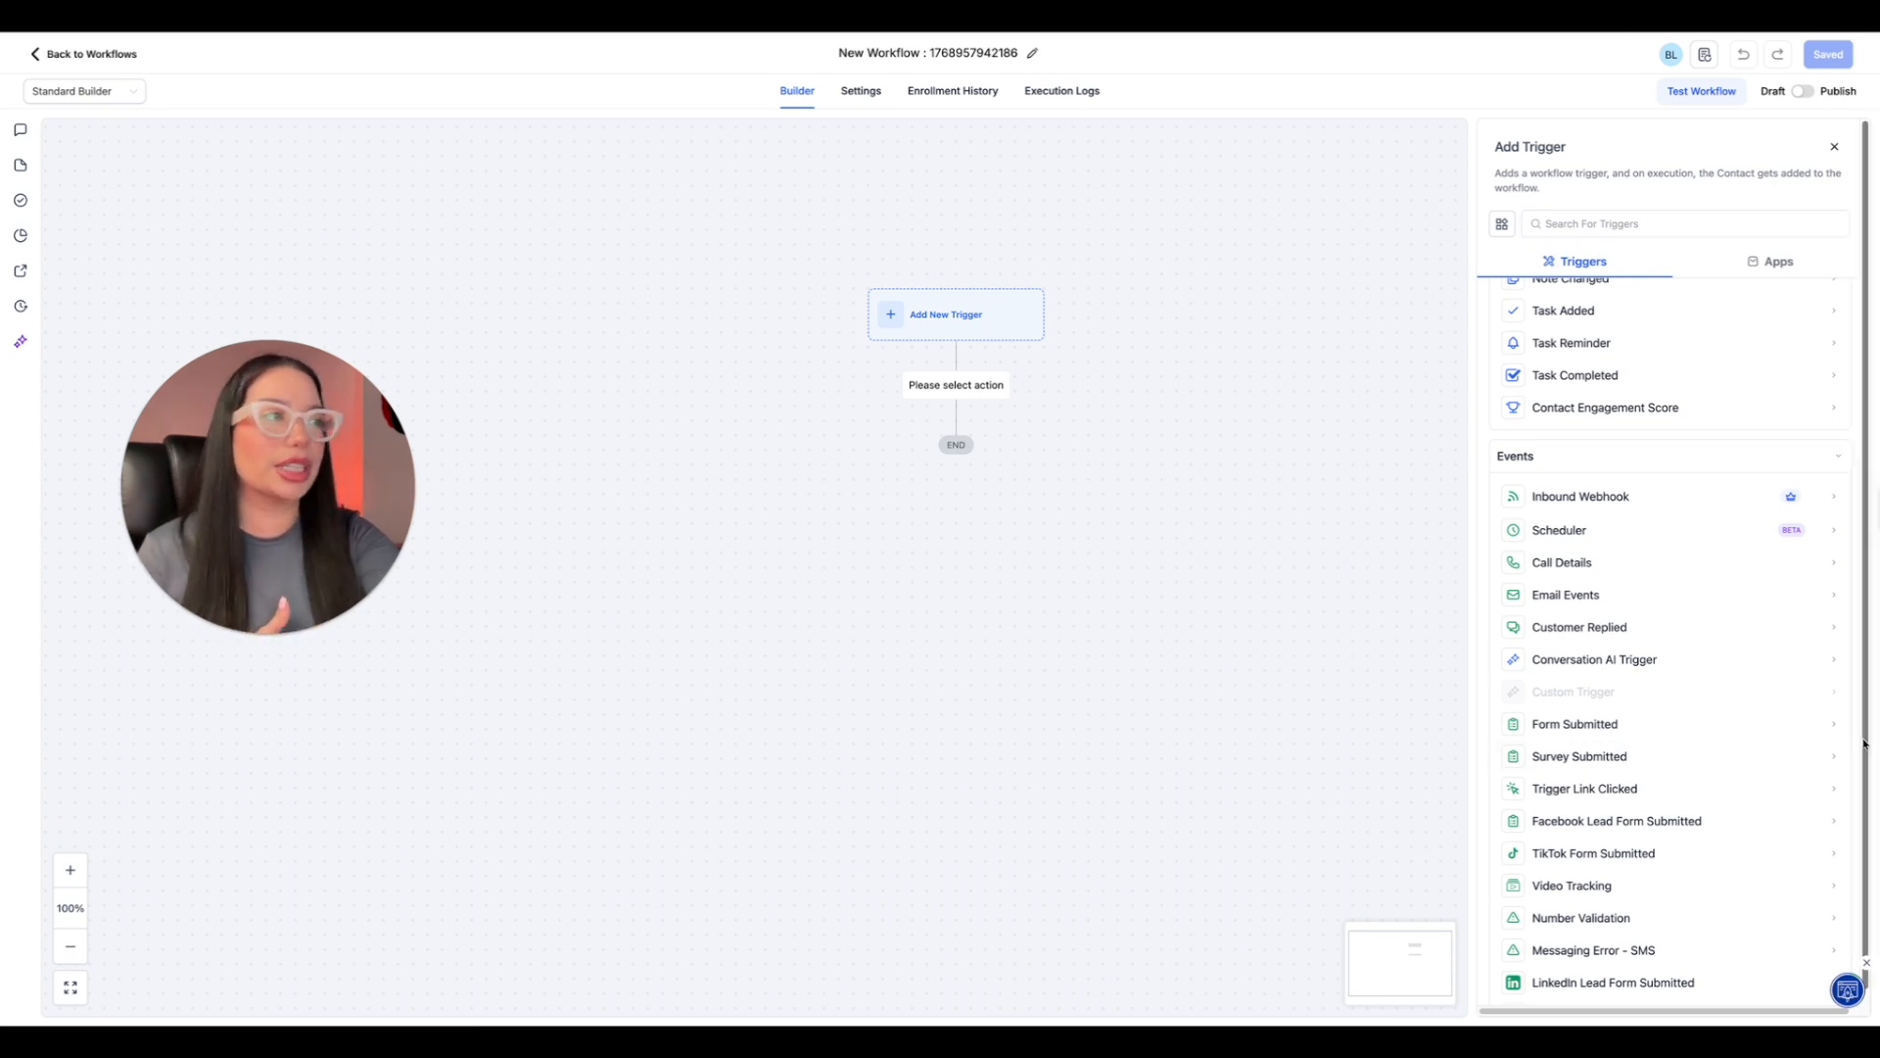
{"action": "scroll", "coordinate": [1733, 686], "scroll_direction": "up", "scroll_amount": 1}
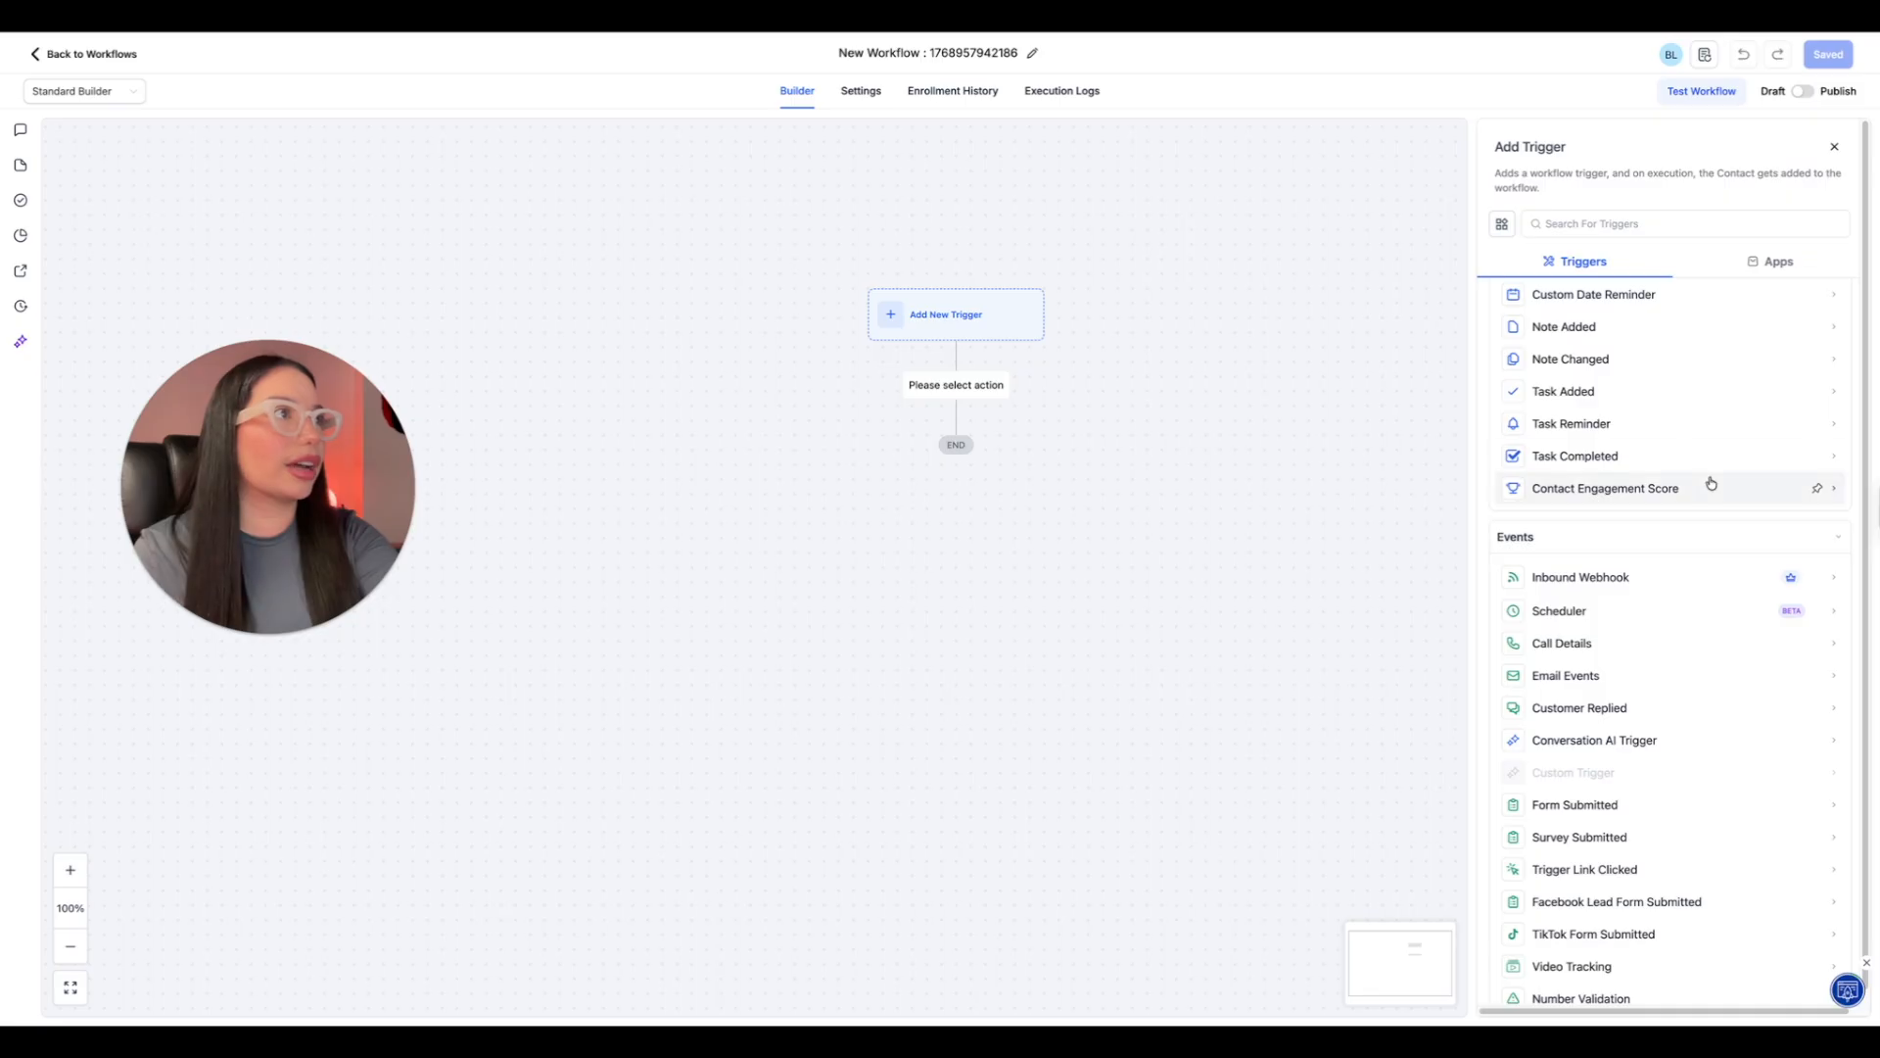
{"action": "scroll", "coordinate": [1711, 483], "scroll_direction": "up", "scroll_amount": 1}
{"action": "scroll", "coordinate": [1711, 483], "scroll_direction": "up", "scroll_amount": 1}
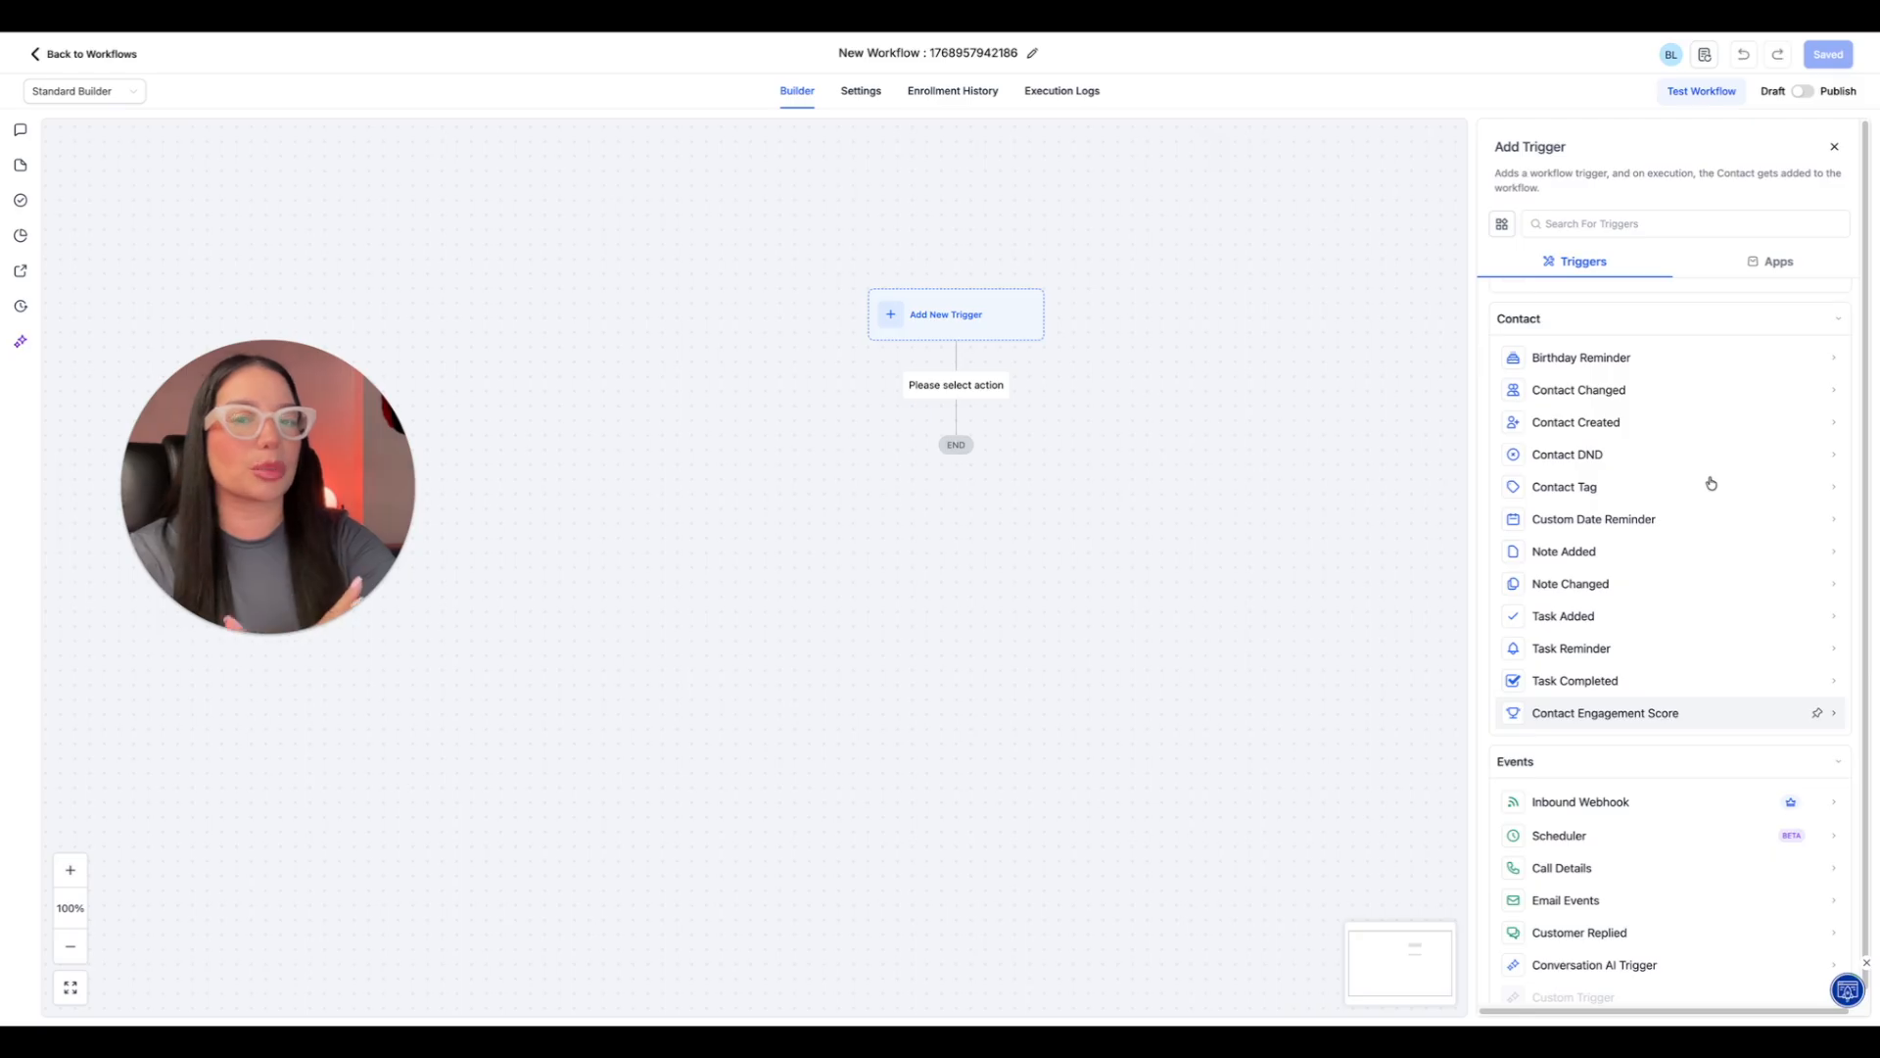
{"action": "scroll", "coordinate": [1711, 483], "scroll_direction": "up", "scroll_amount": 1}
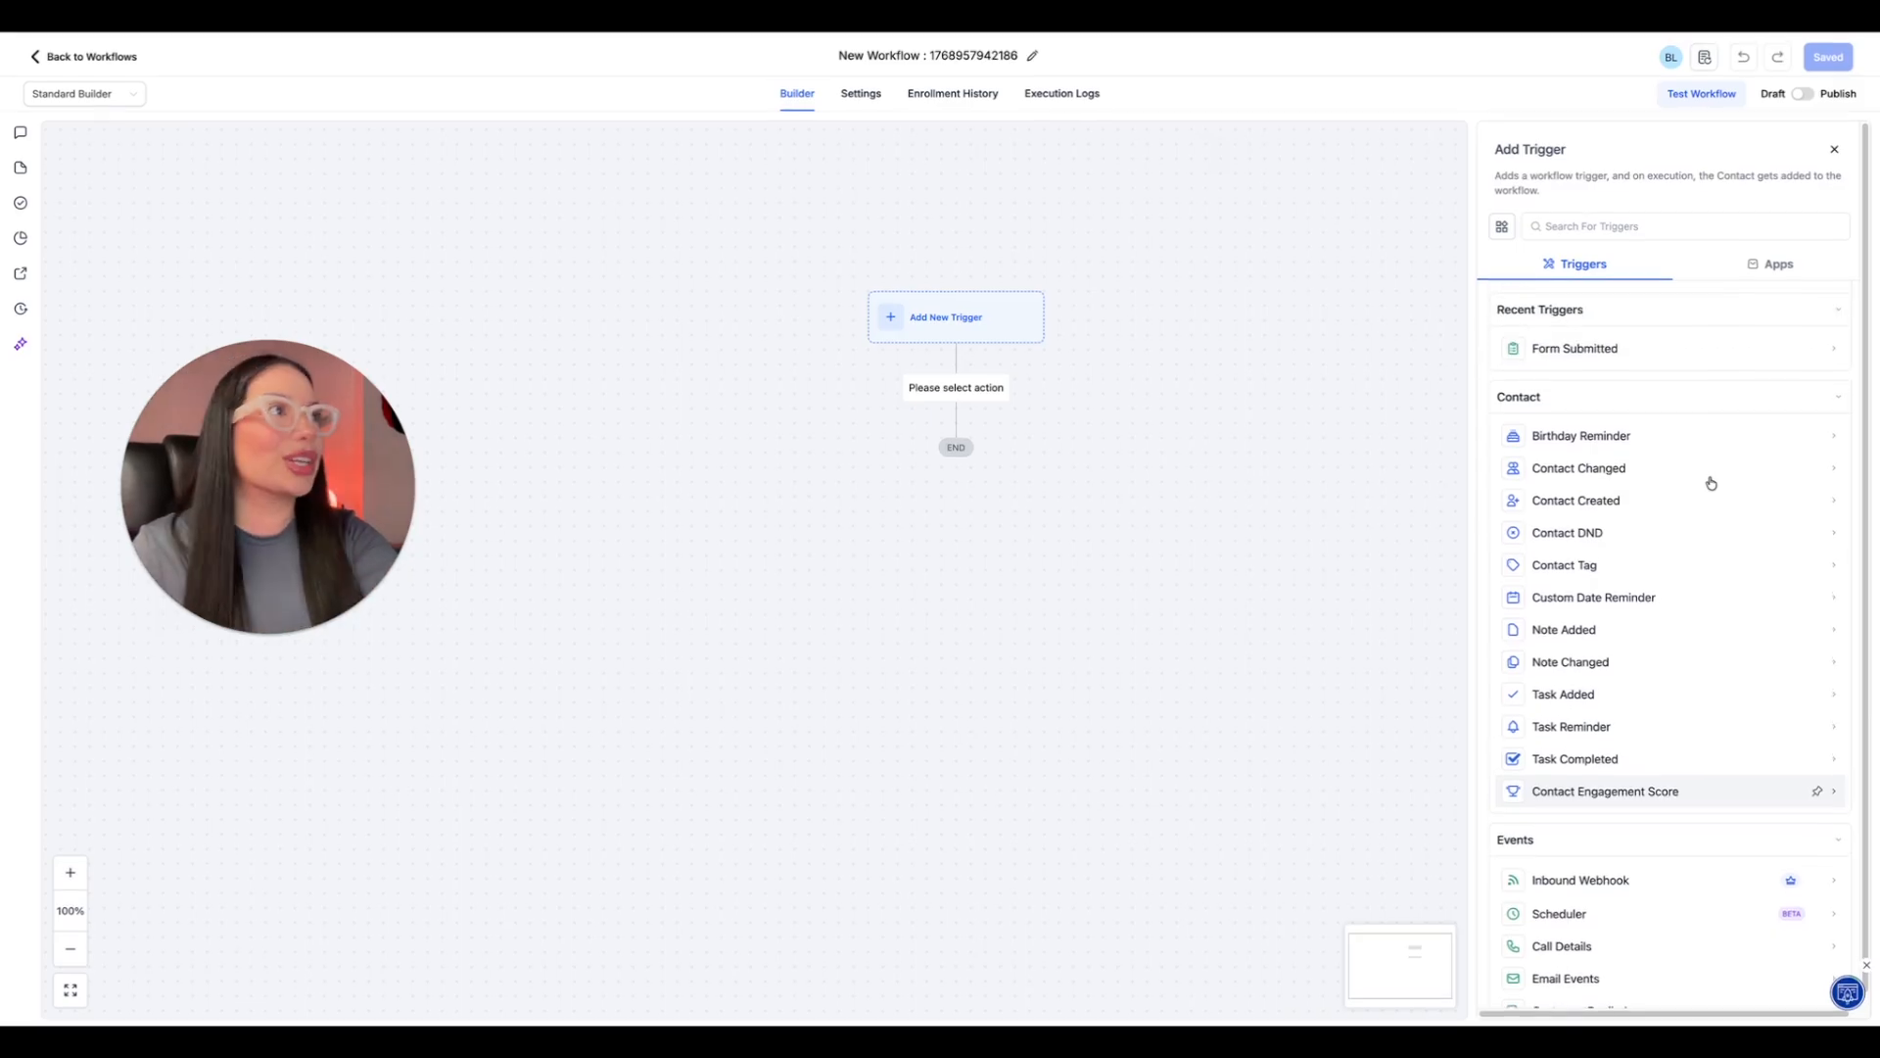
Add a Form Submitted trigger filtered to Form is Website Form and save it.
{"action": "left_click", "coordinate": [1617, 354]}
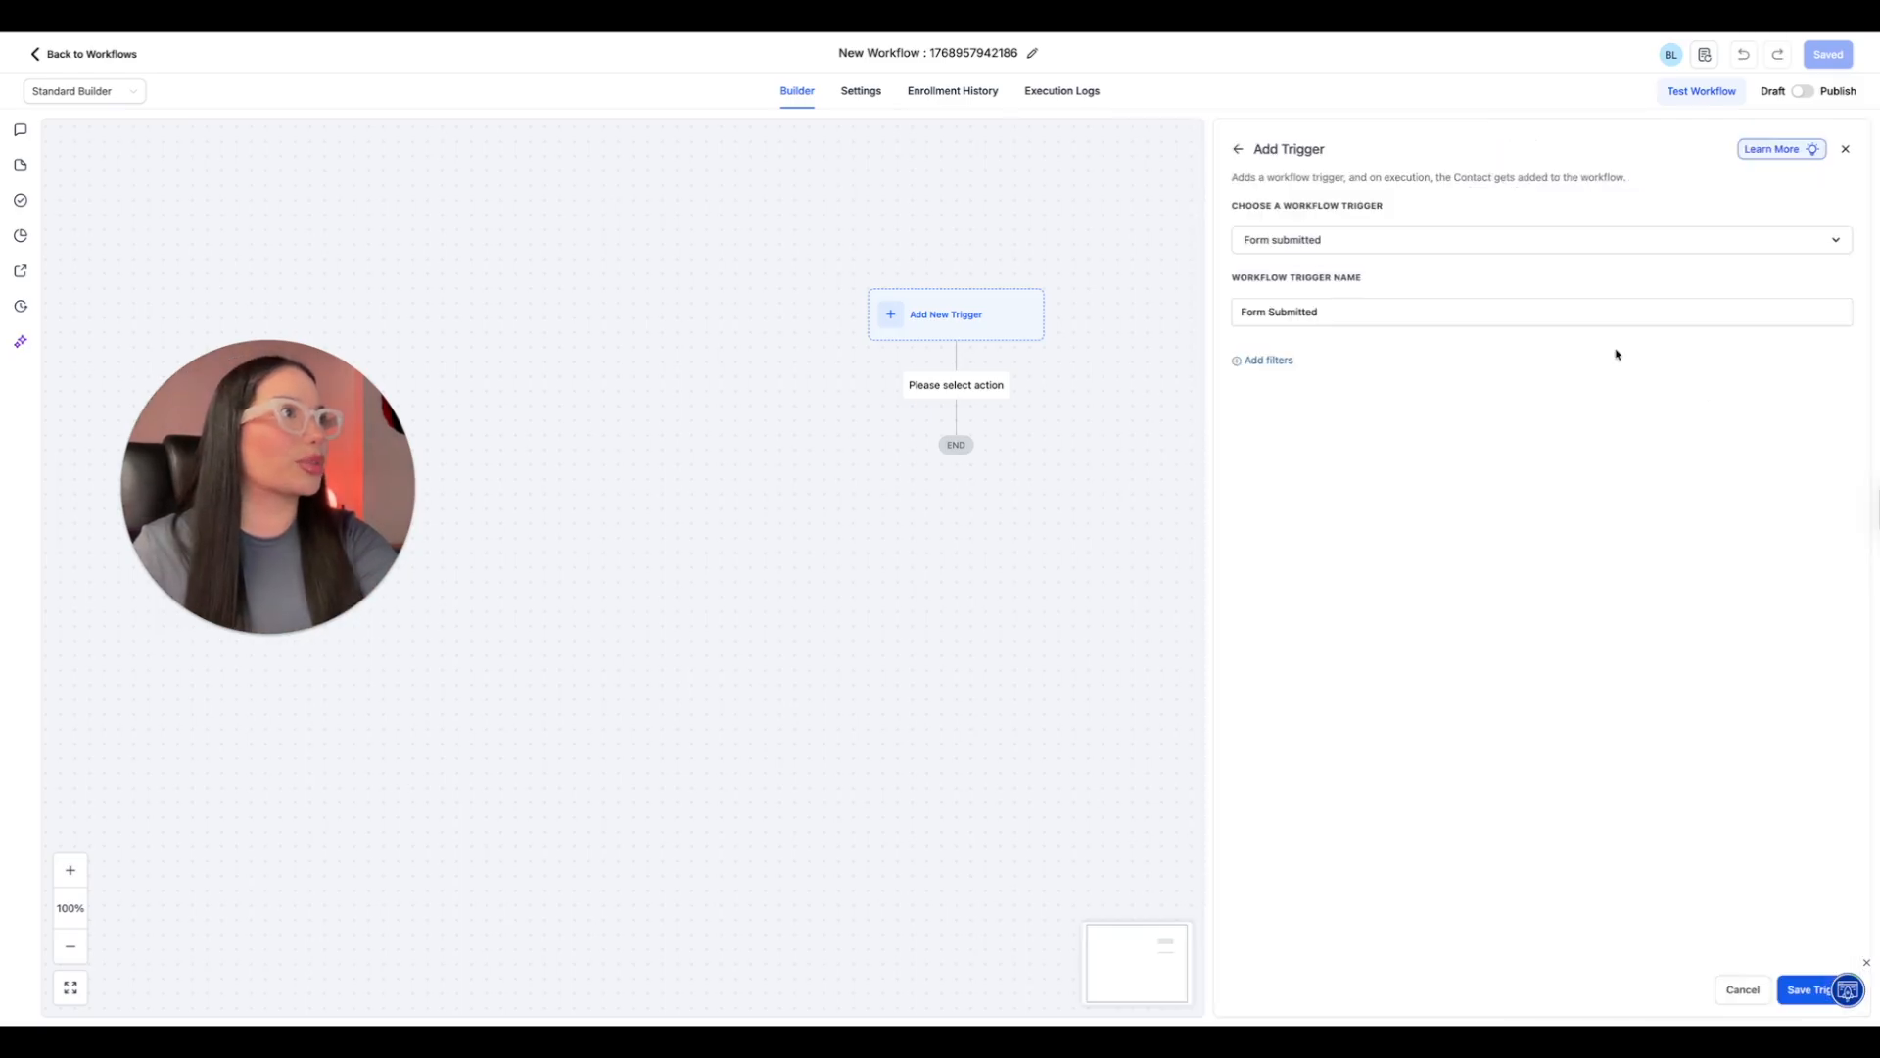
{"action": "left_click", "coordinate": [1306, 313]}
{"action": "left_click", "coordinate": [1279, 362]}
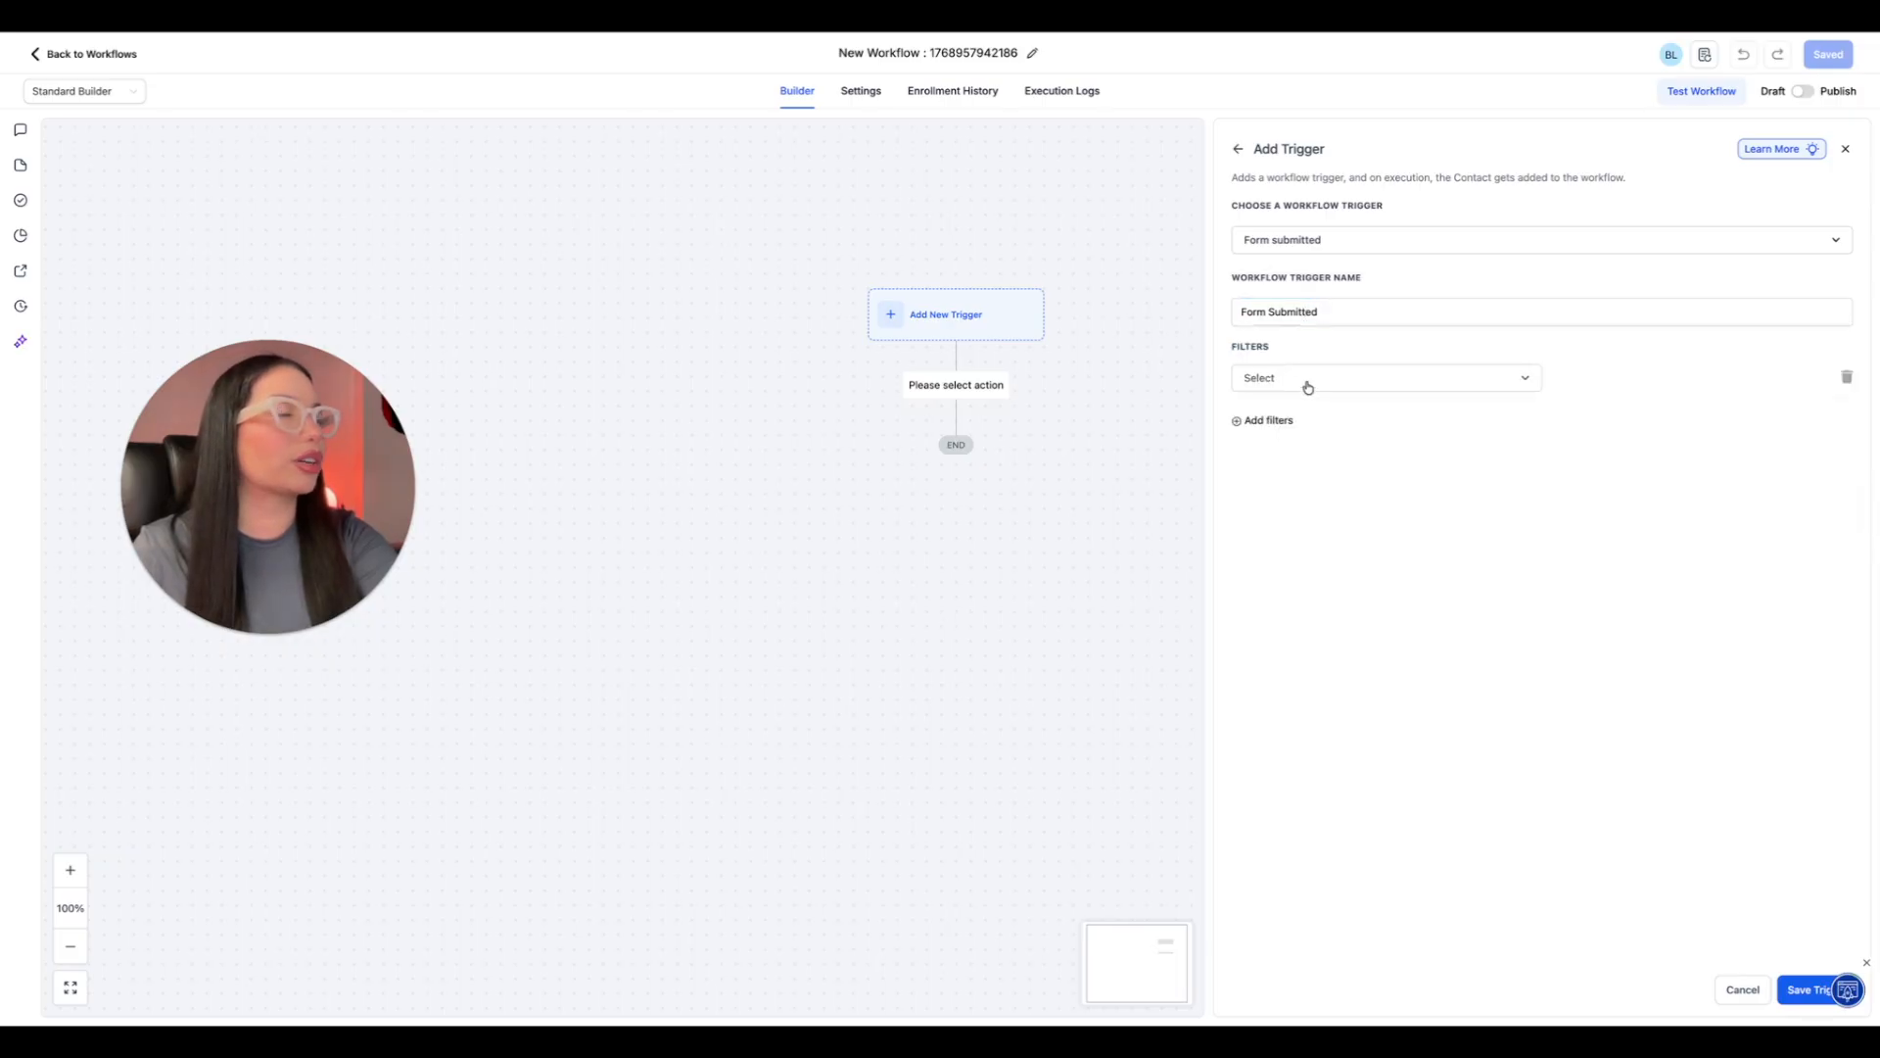
{"action": "left_click", "coordinate": [1305, 381]}
{"action": "left_click", "coordinate": [1266, 480]}
{"action": "left_click", "coordinate": [1670, 392]}
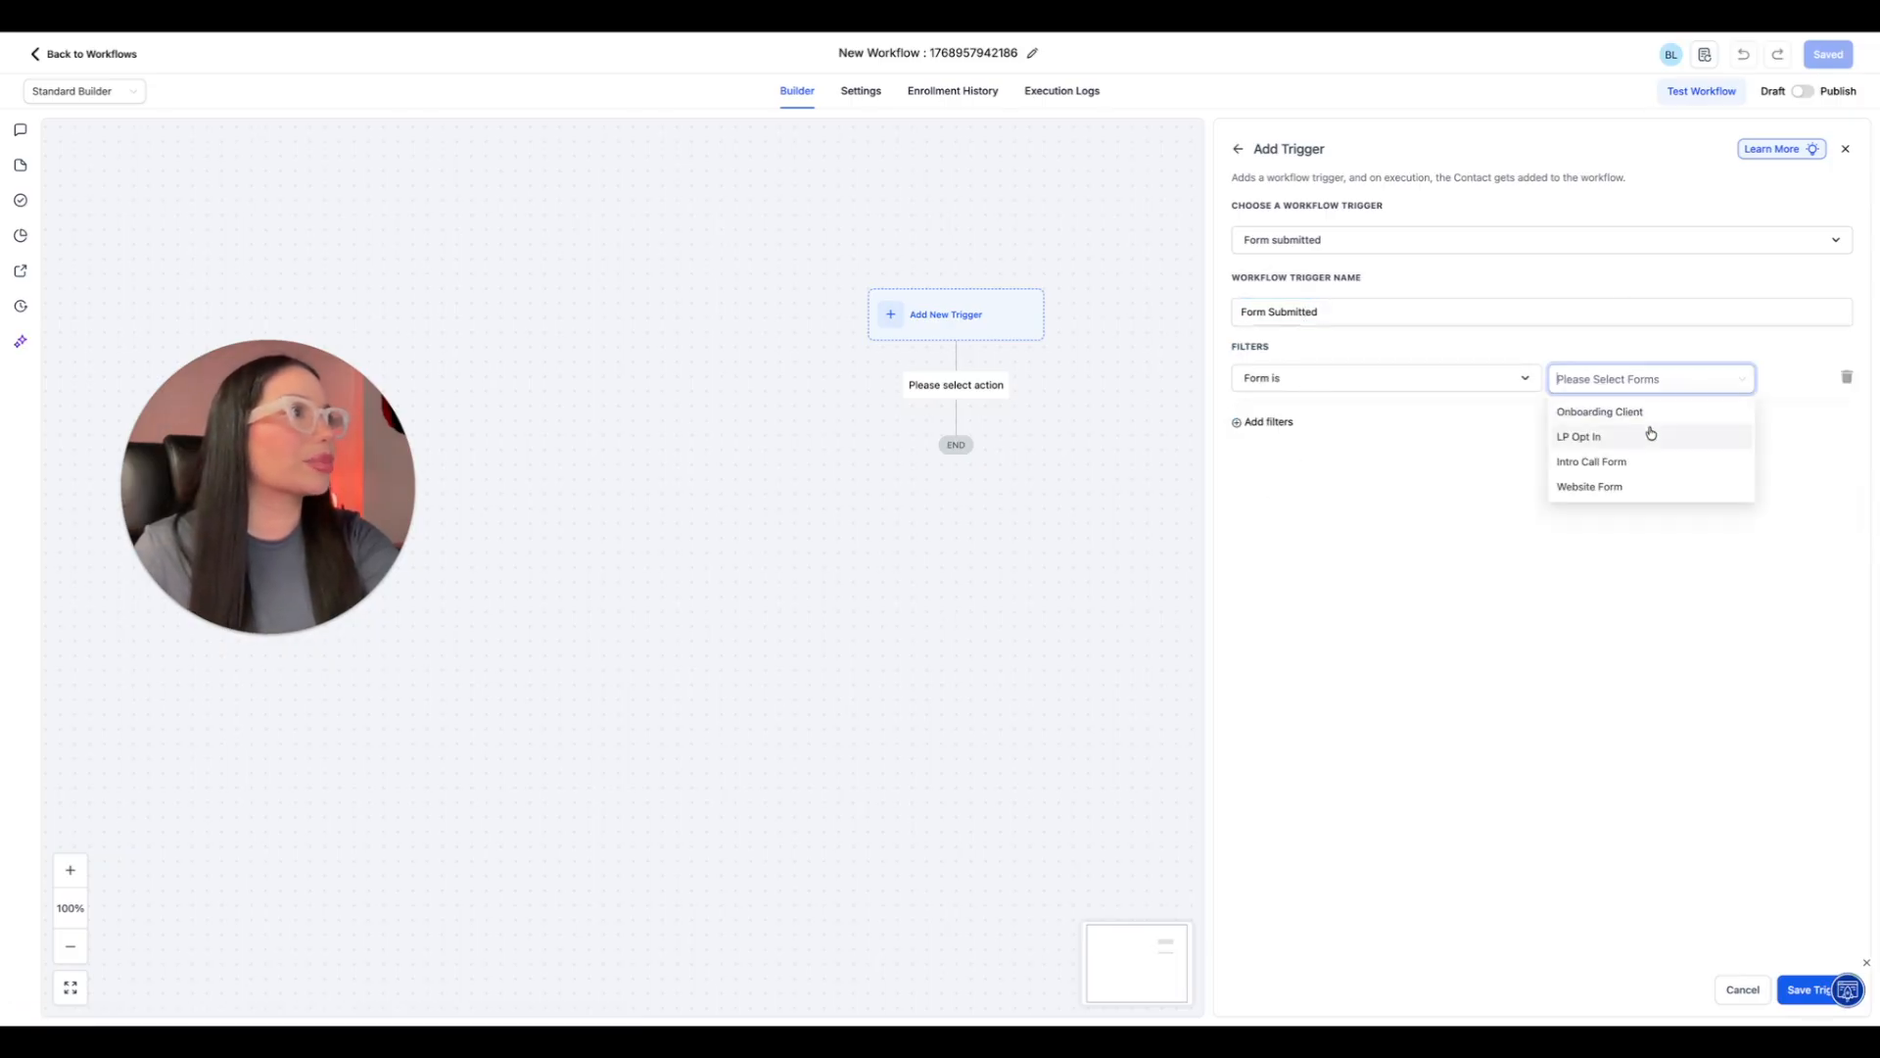
{"action": "left_click", "coordinate": [1610, 490]}
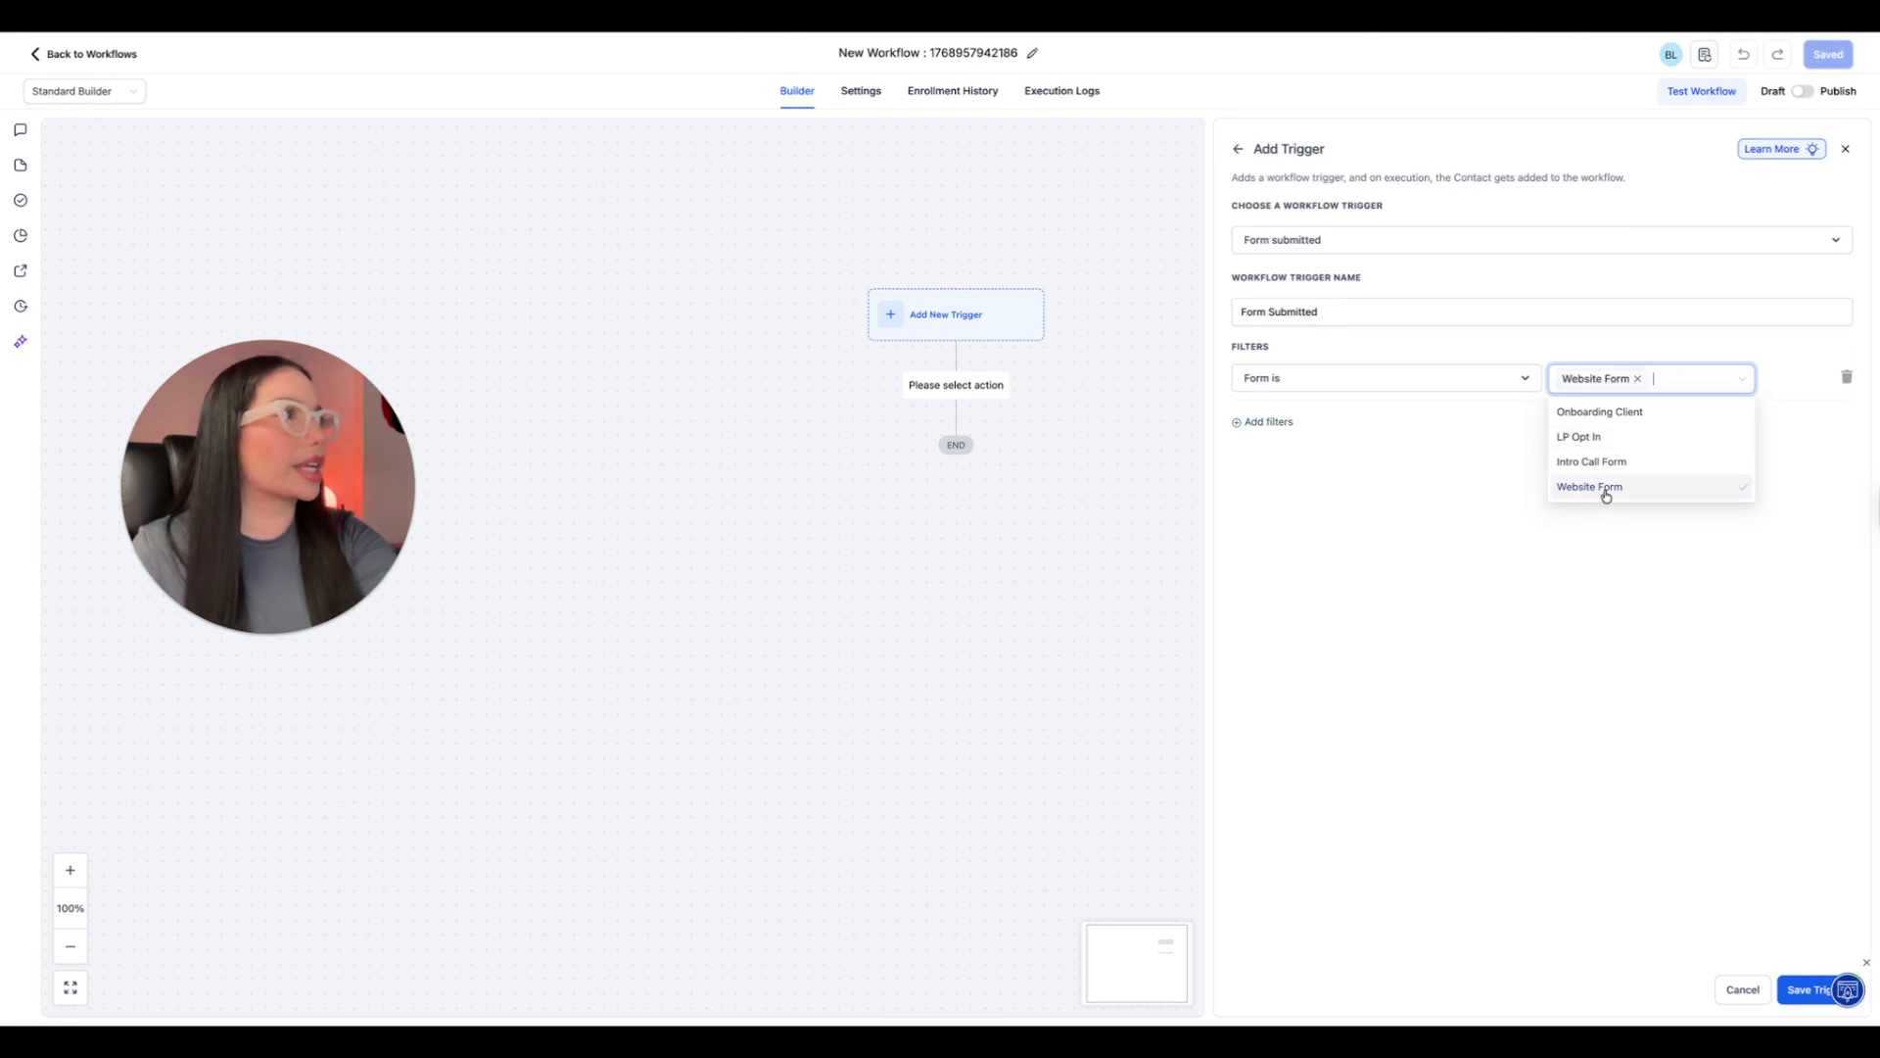
{"action": "left_click", "coordinate": [1485, 500]}
{"action": "left_click", "coordinate": [1810, 990]}
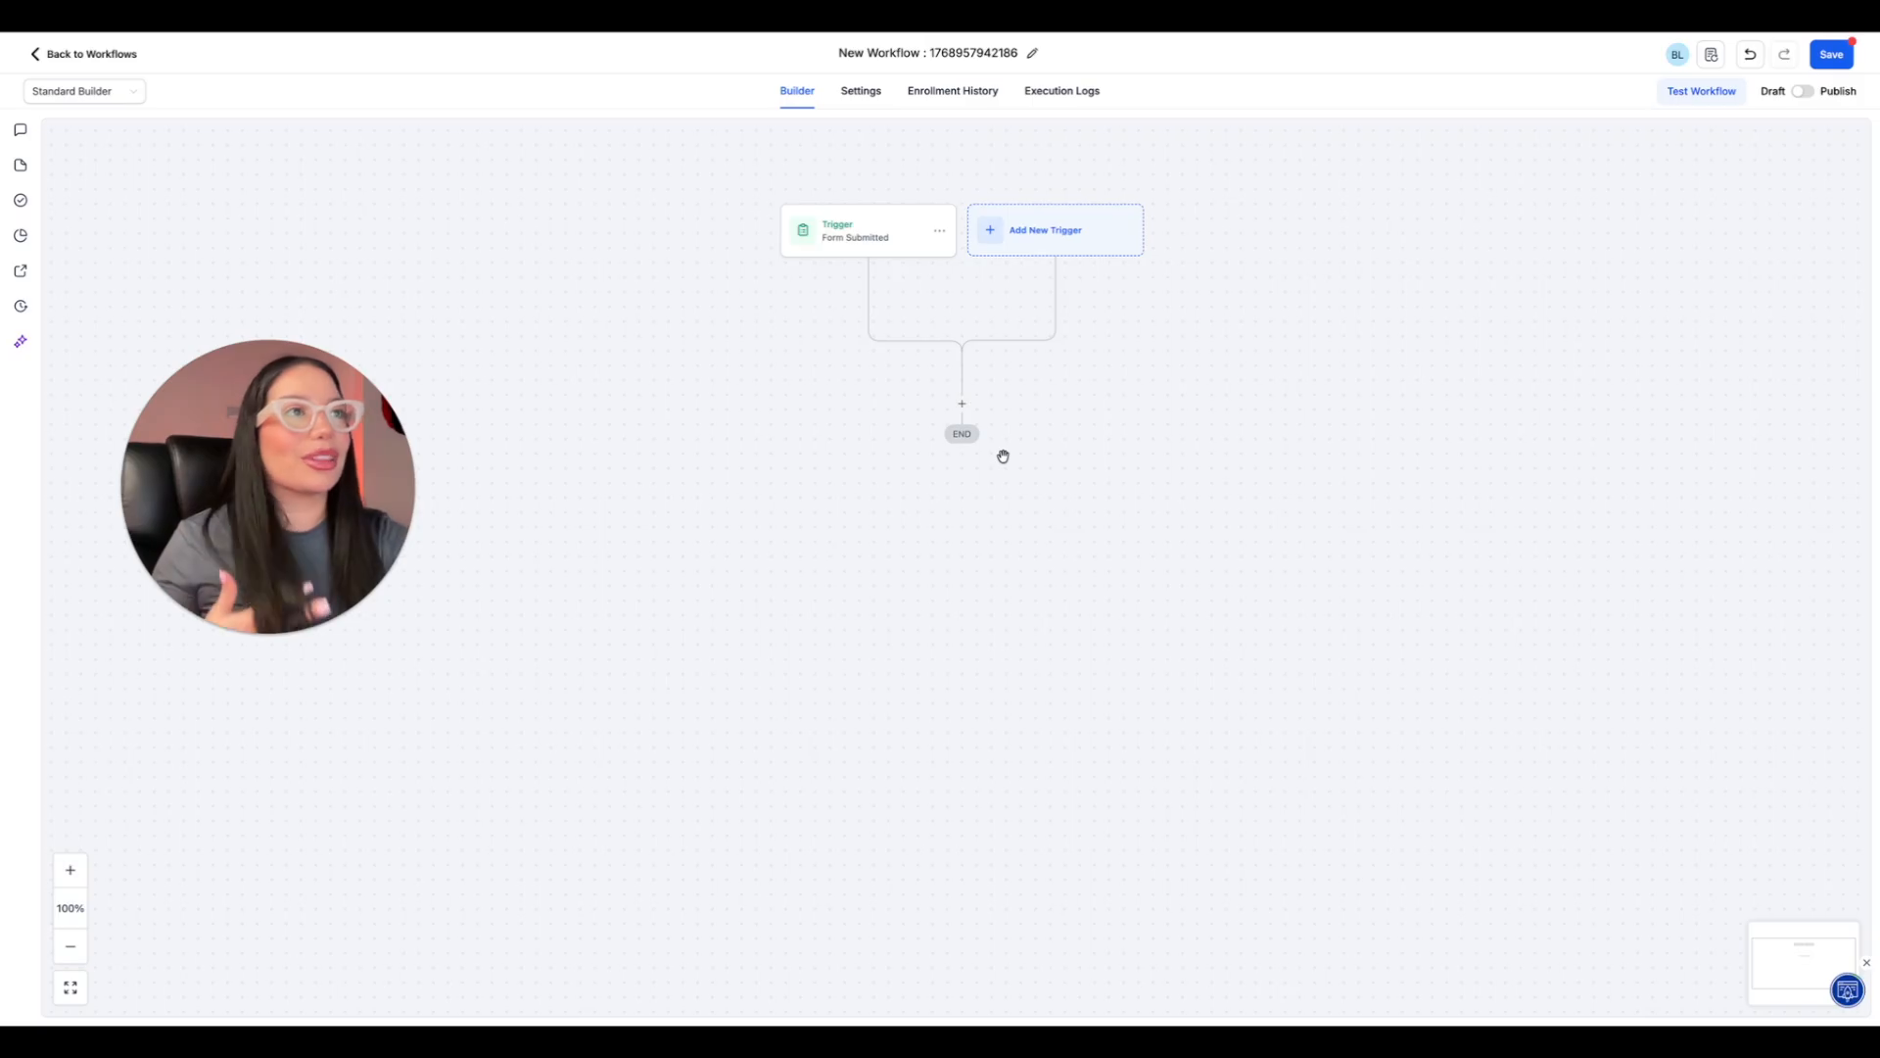
Add a Create/Update Opportunity action after the trigger and assign it to the Sales pipeline.
{"action": "left_click", "coordinate": [963, 406]}
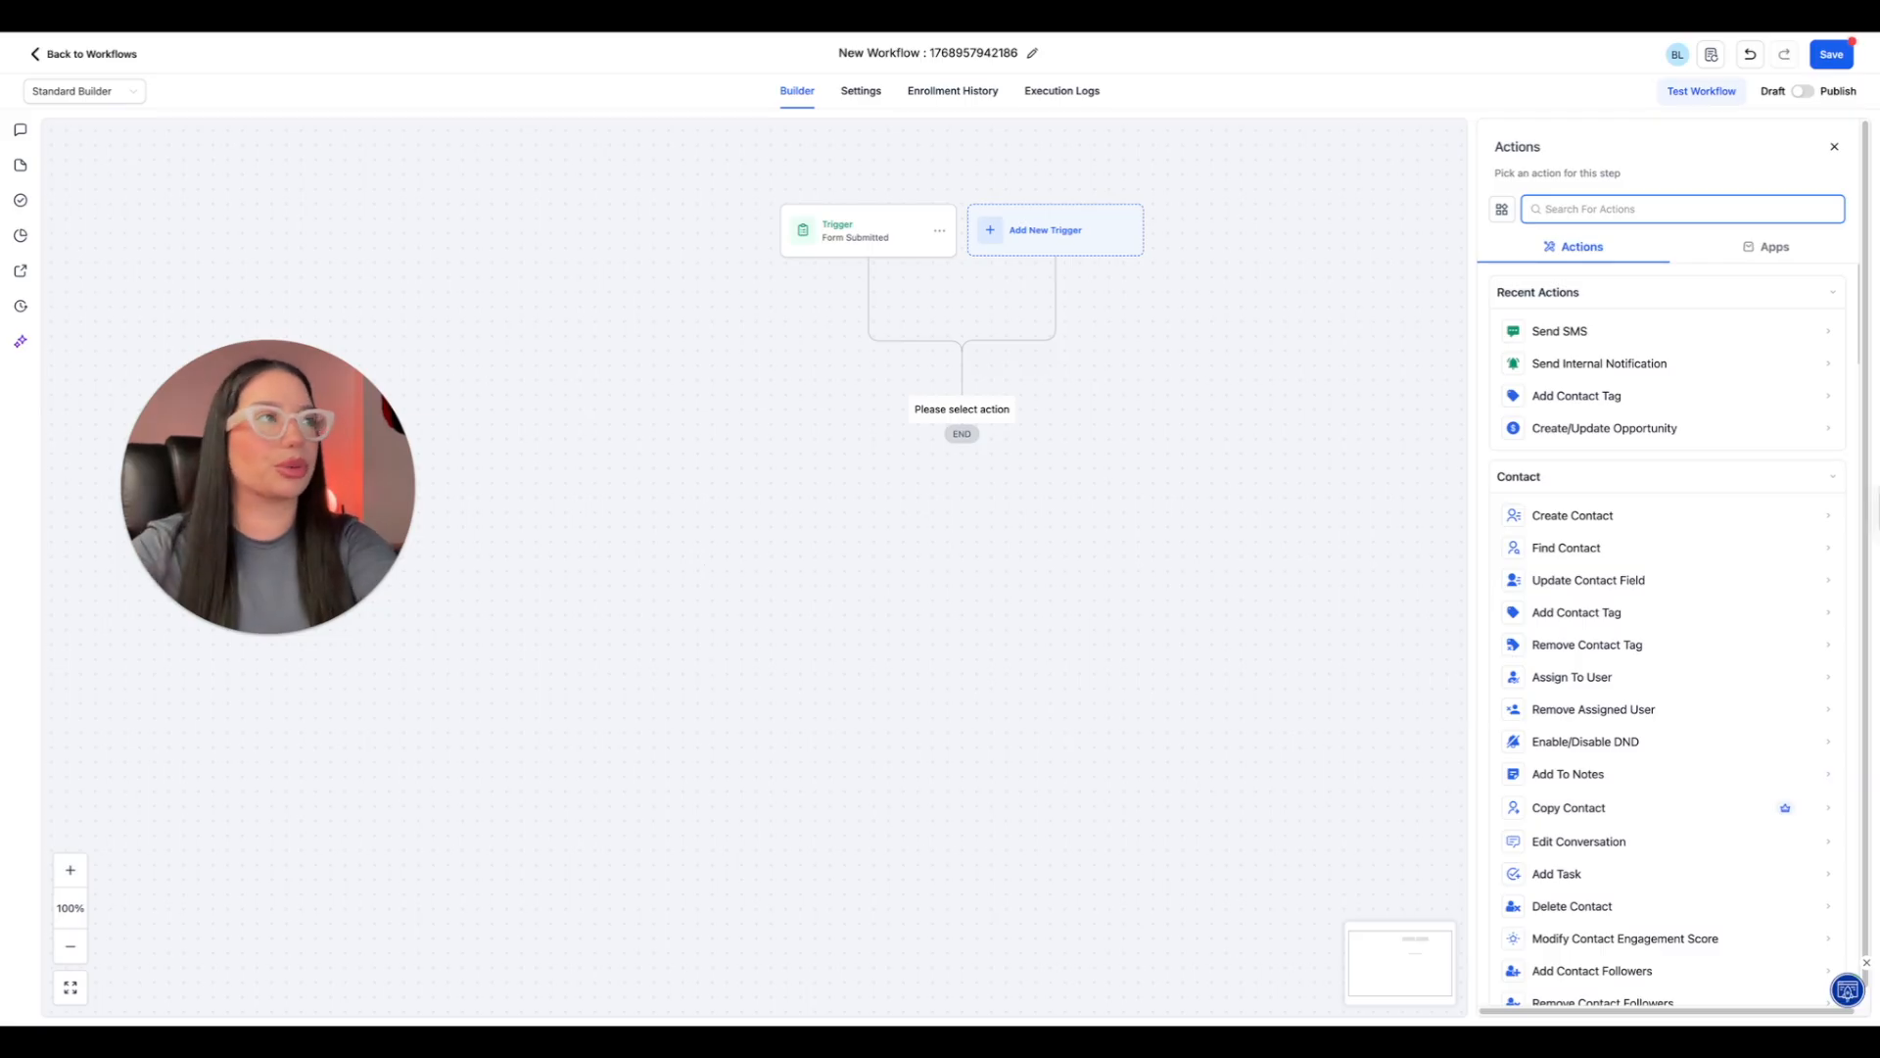
{"action": "type", "text": "opp"}
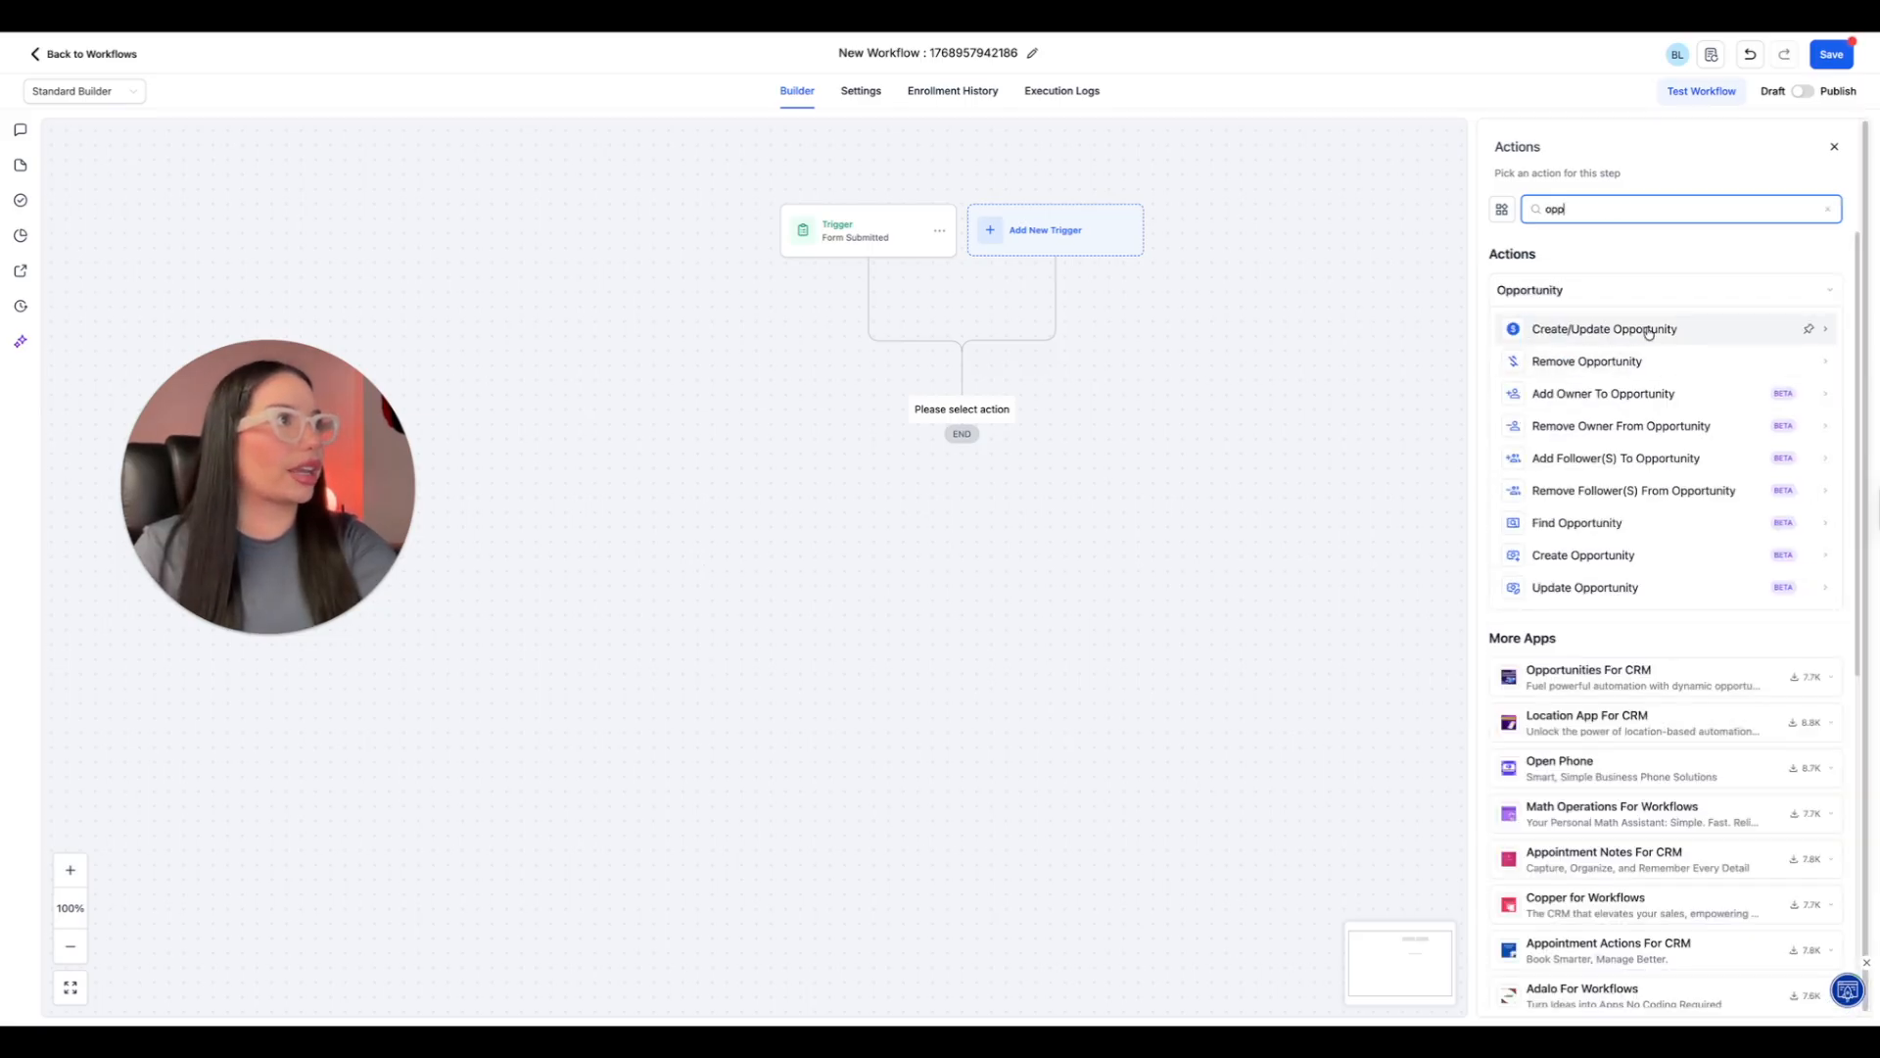
{"action": "left_click", "coordinate": [1664, 327]}
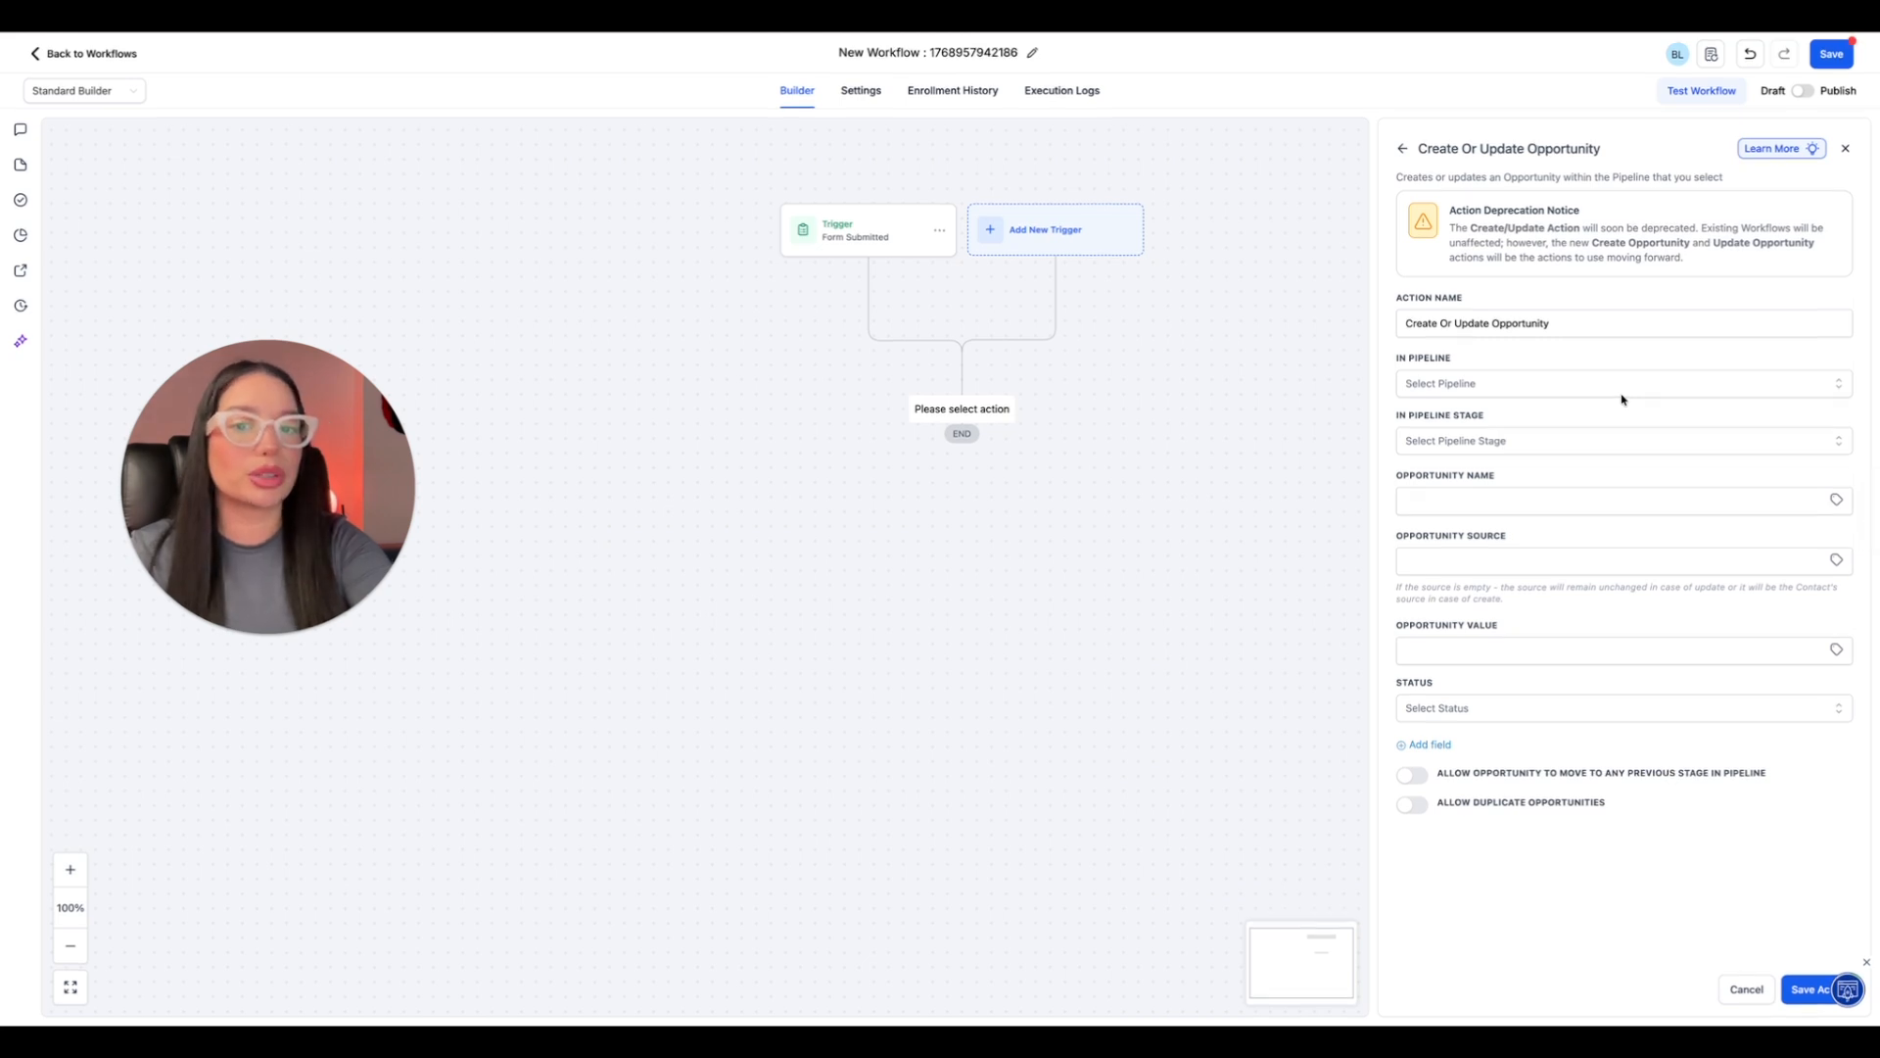
{"action": "left_click", "coordinate": [1596, 441]}
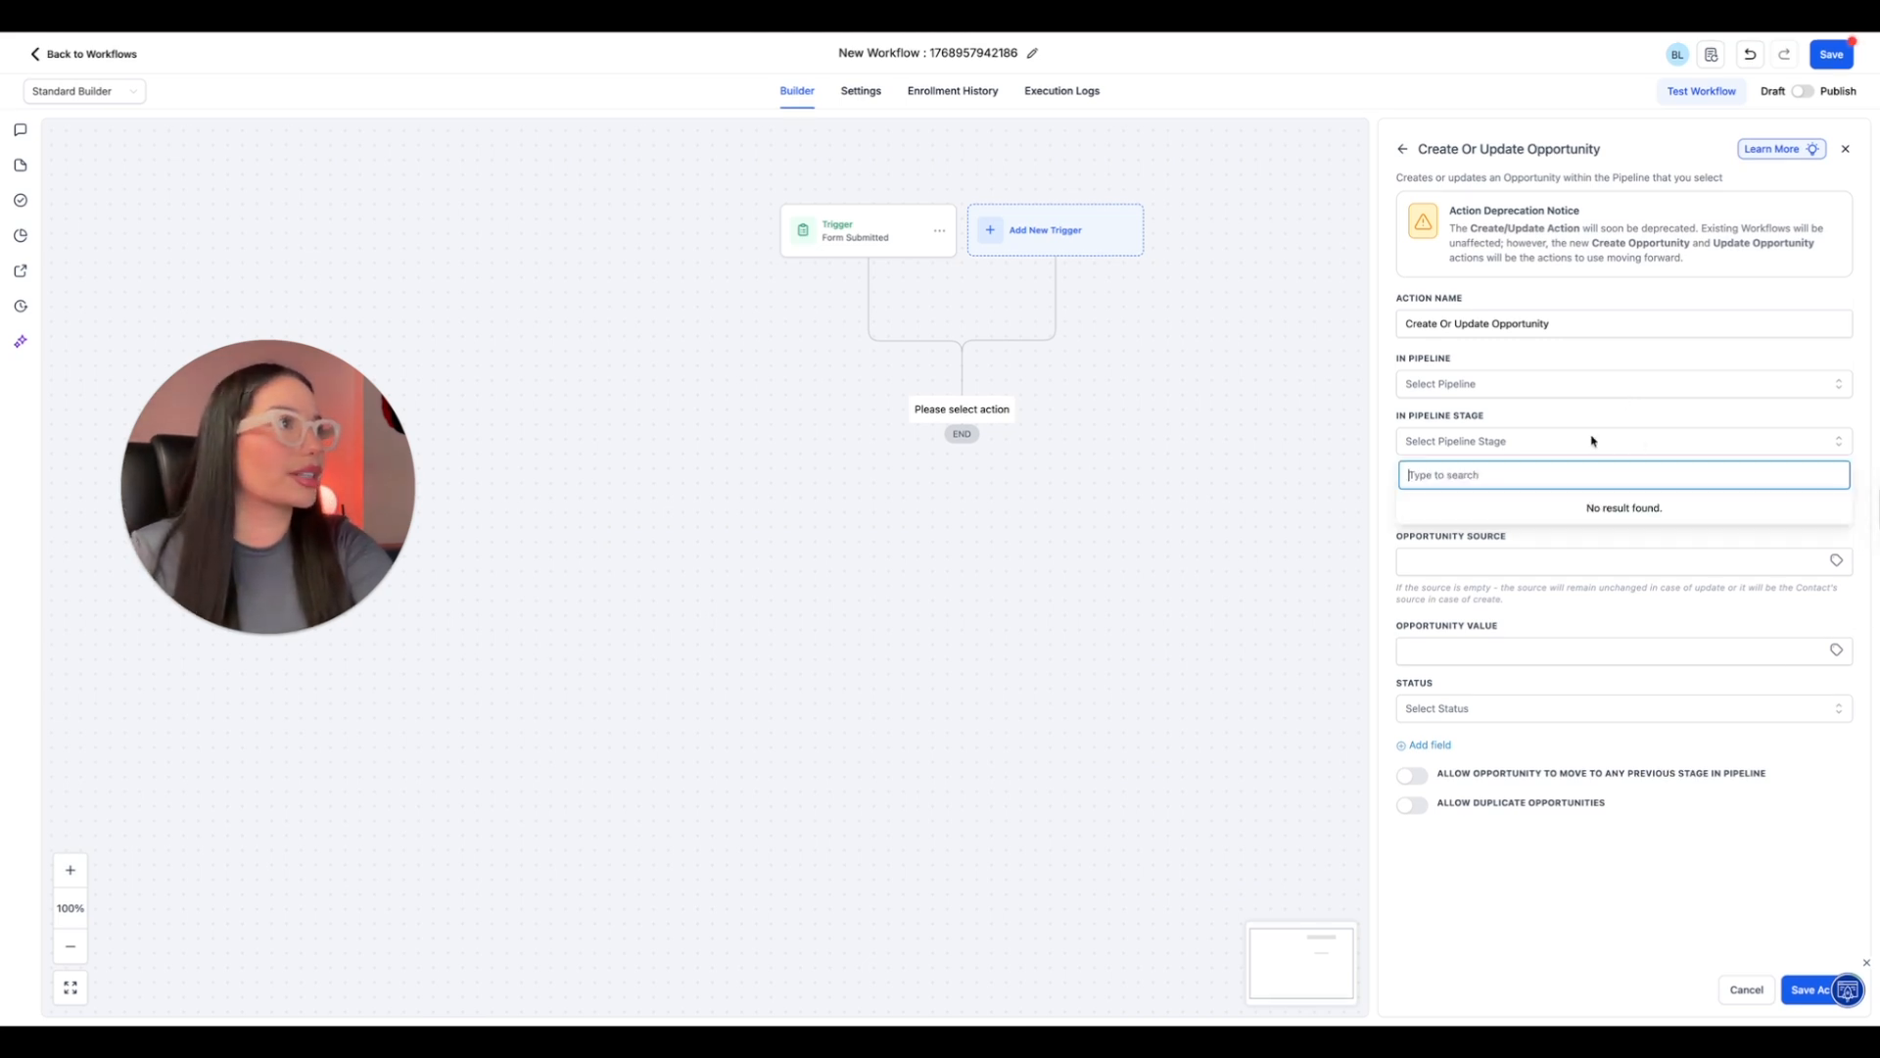
{"action": "left_click", "coordinate": [1506, 383]}
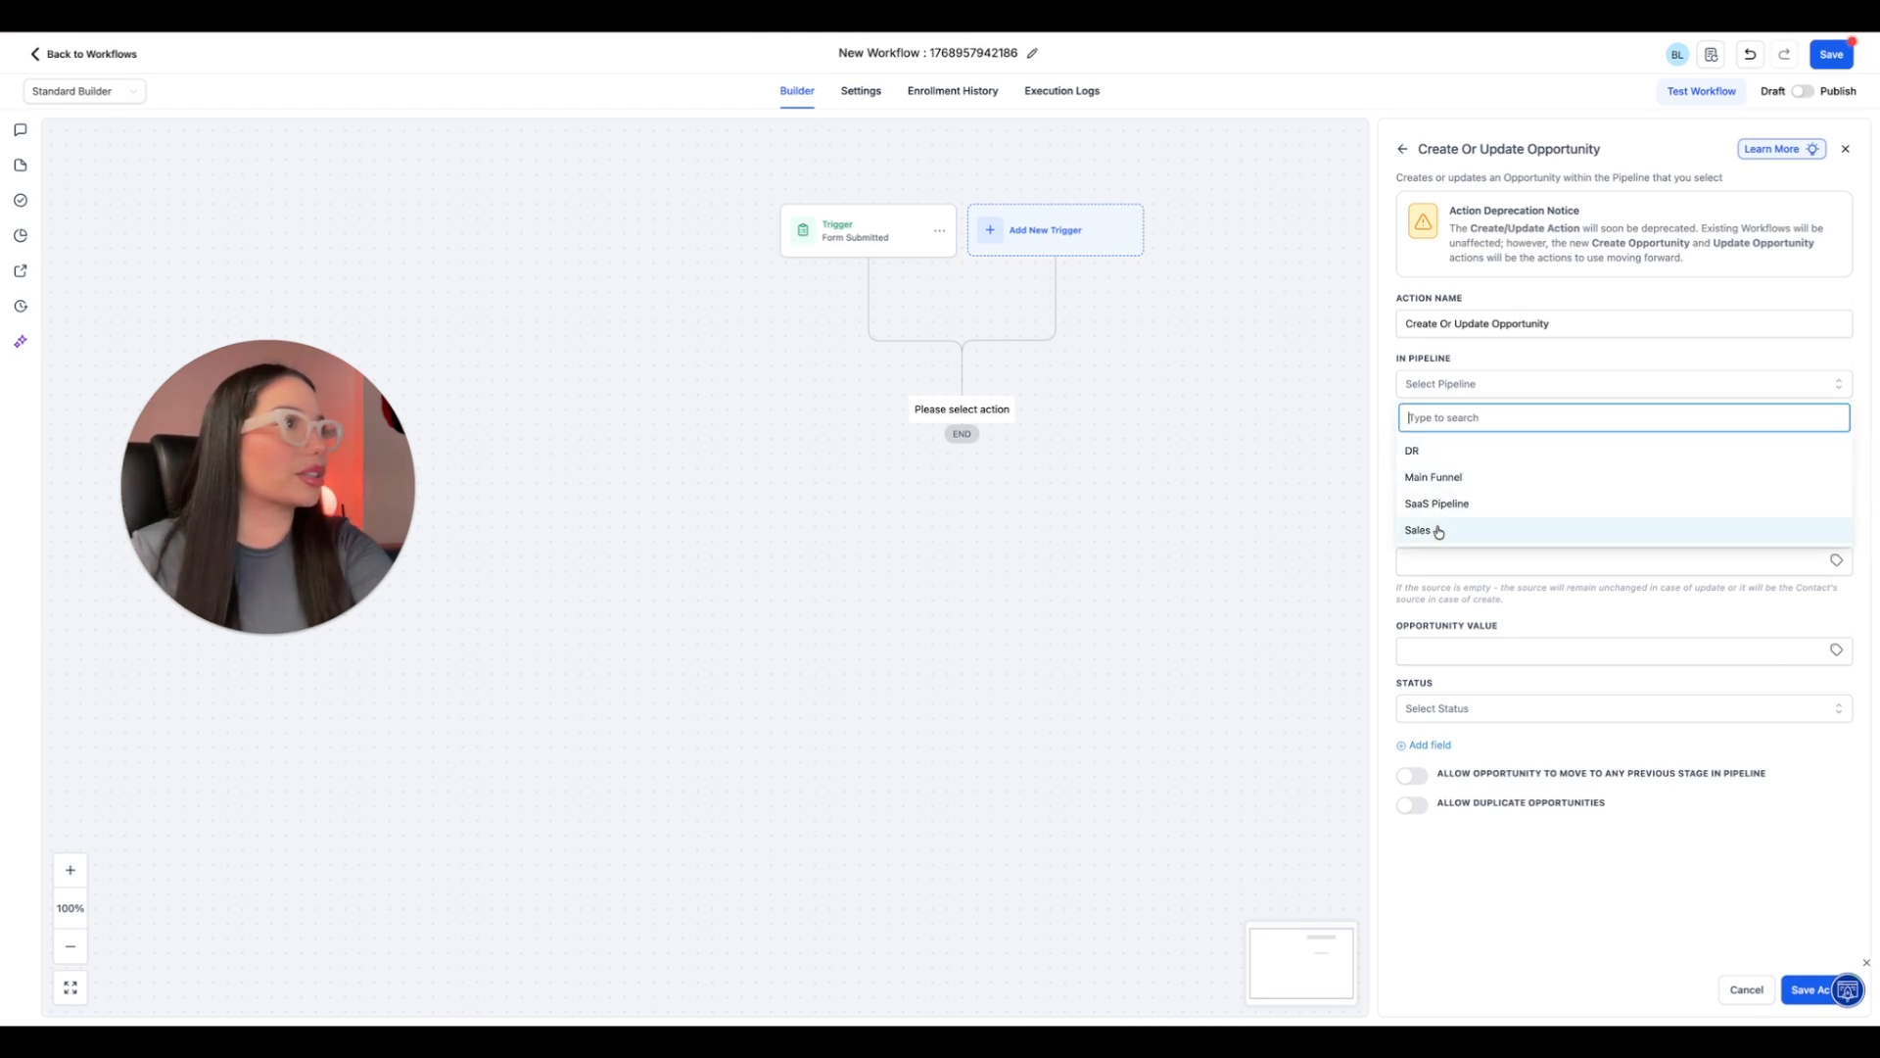
{"action": "left_click", "coordinate": [1422, 530]}
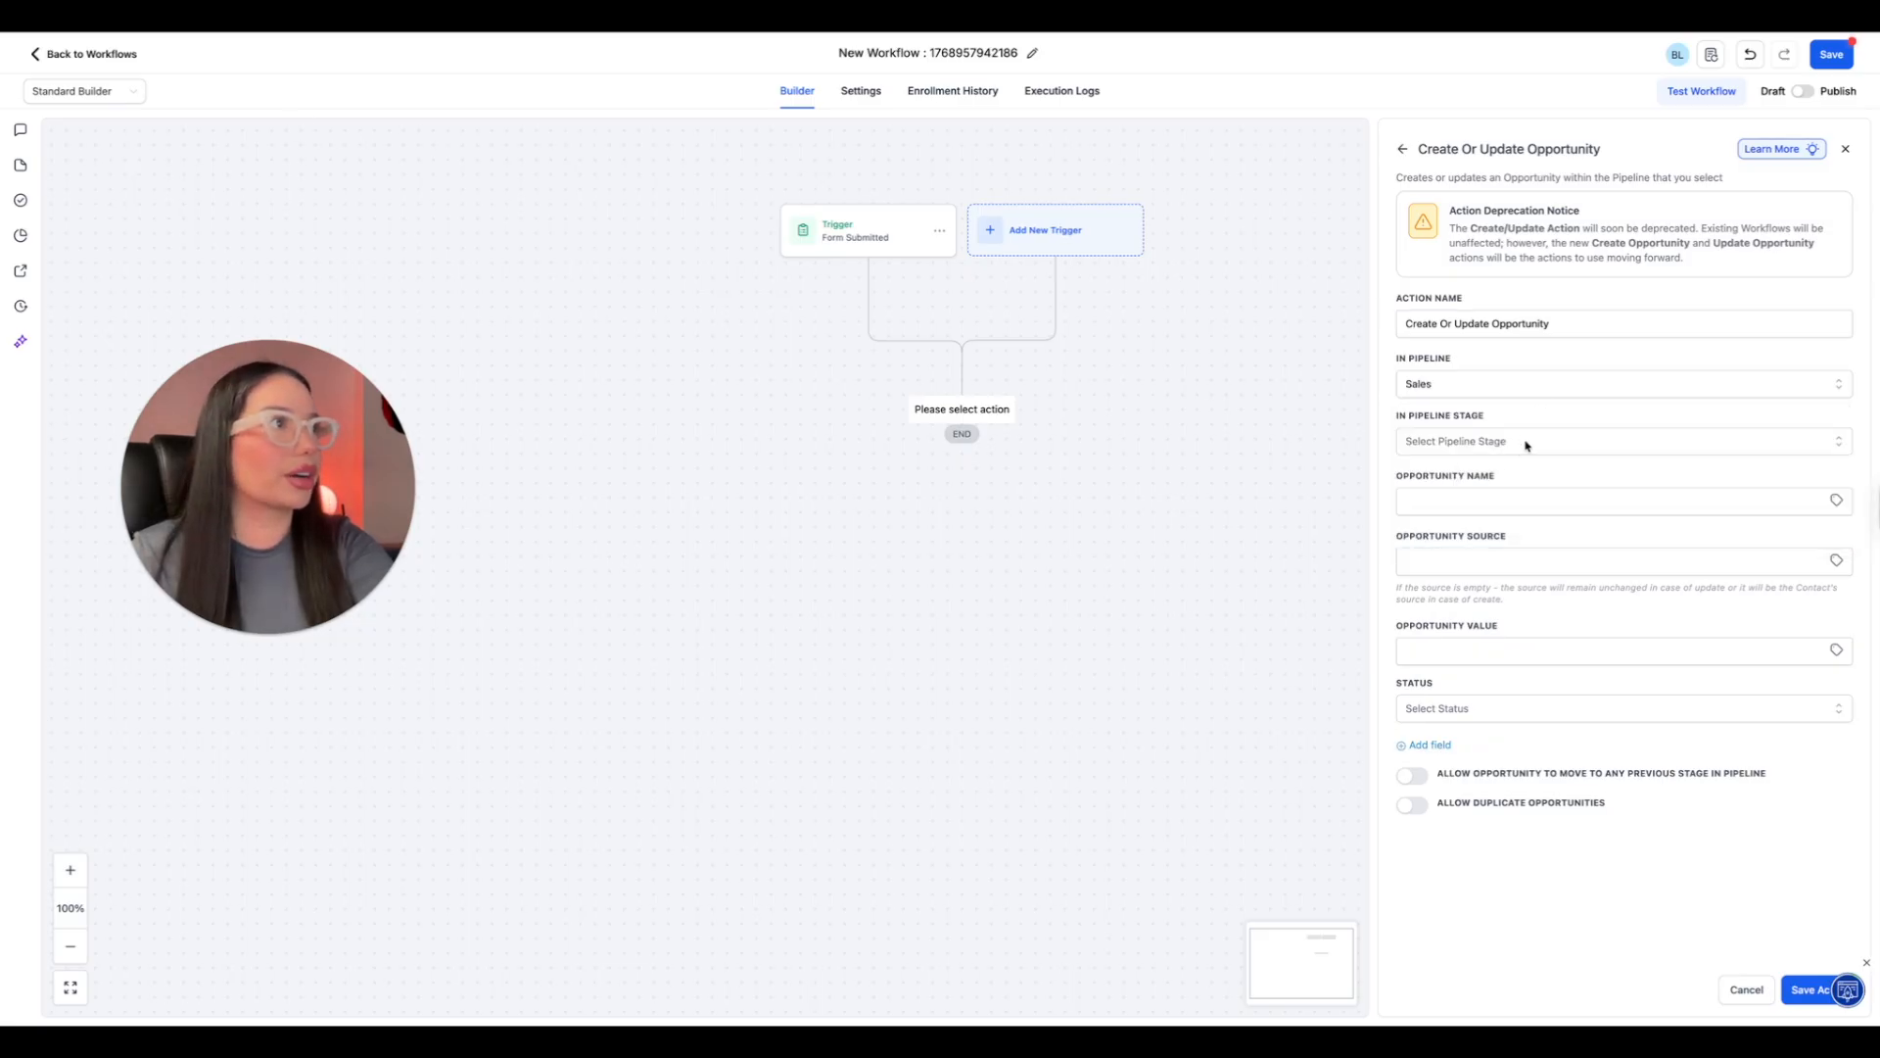
Set the opportunity name to the contact's full-name merge field {{contact.name}} and save the action, leaving source and value blank.
{"action": "left_click", "coordinate": [1524, 501]}
{"action": "left_click", "coordinate": [1836, 500]}
{"action": "left_click", "coordinate": [1784, 548]}
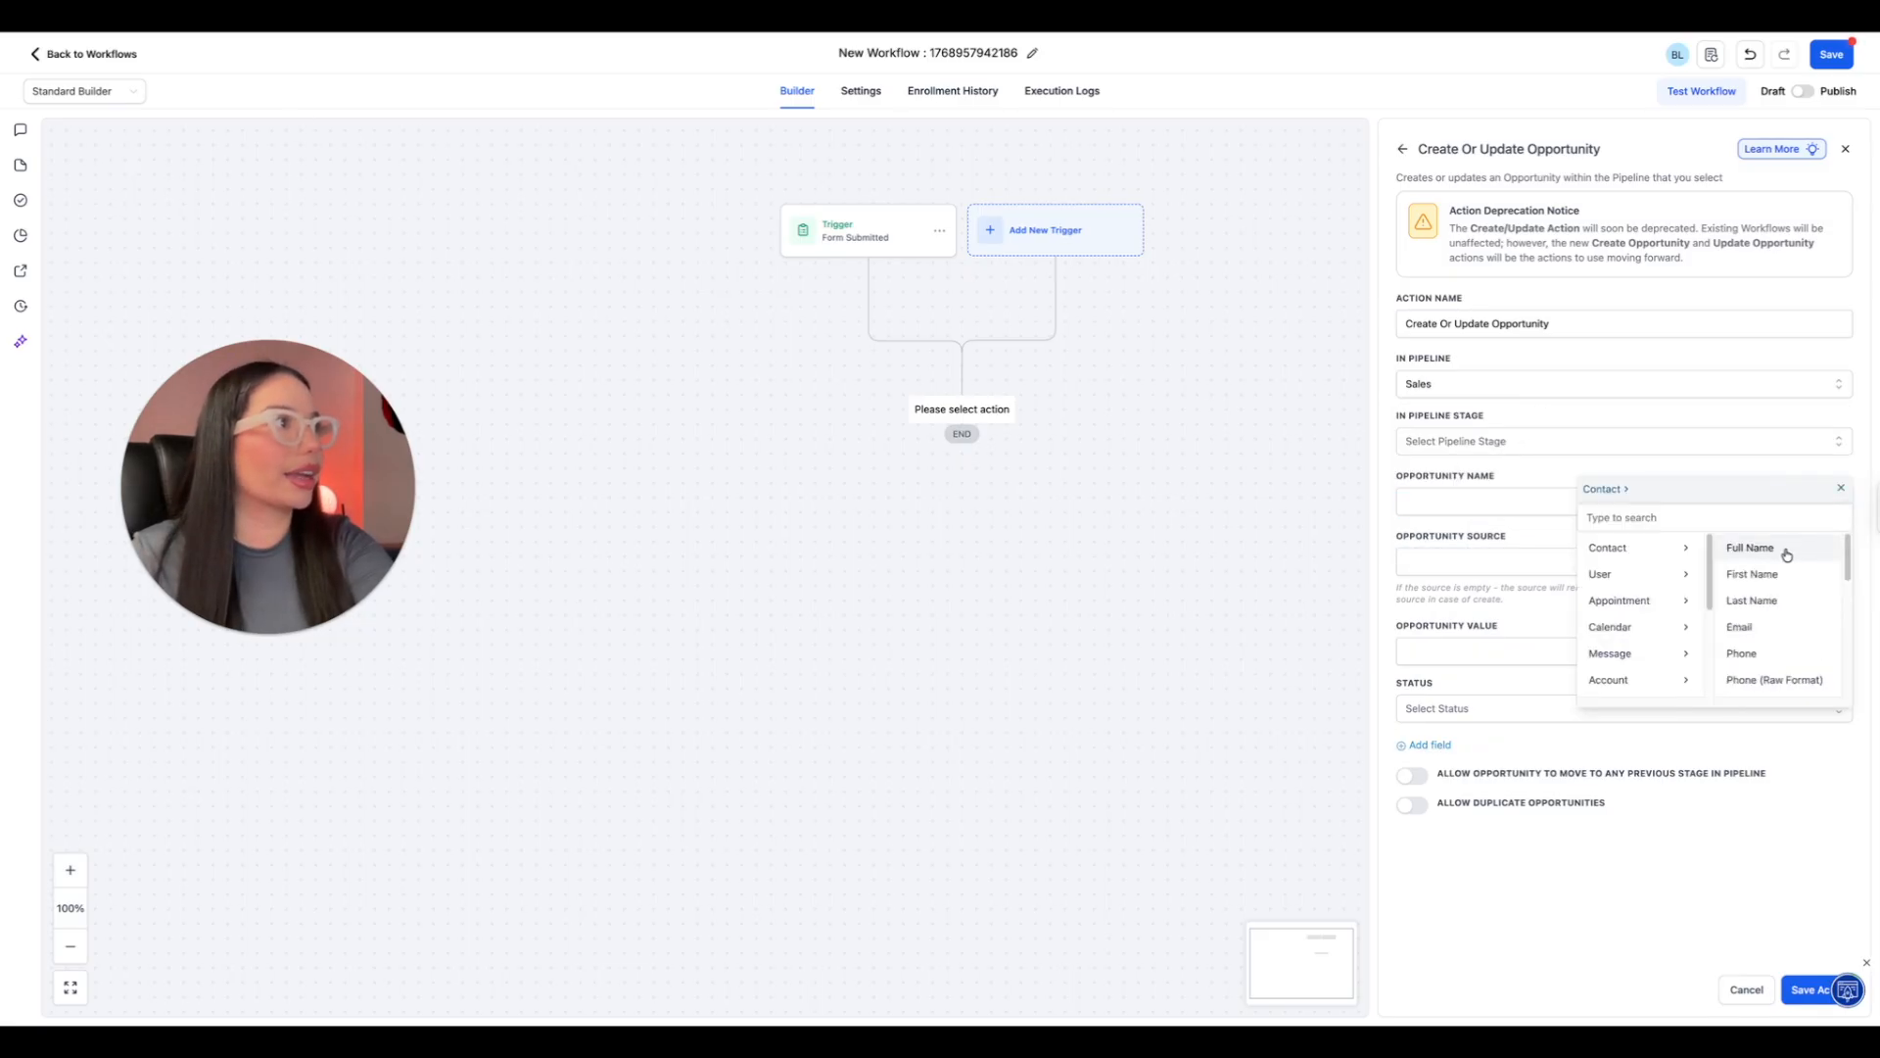
{"action": "left_click", "coordinate": [1773, 550]}
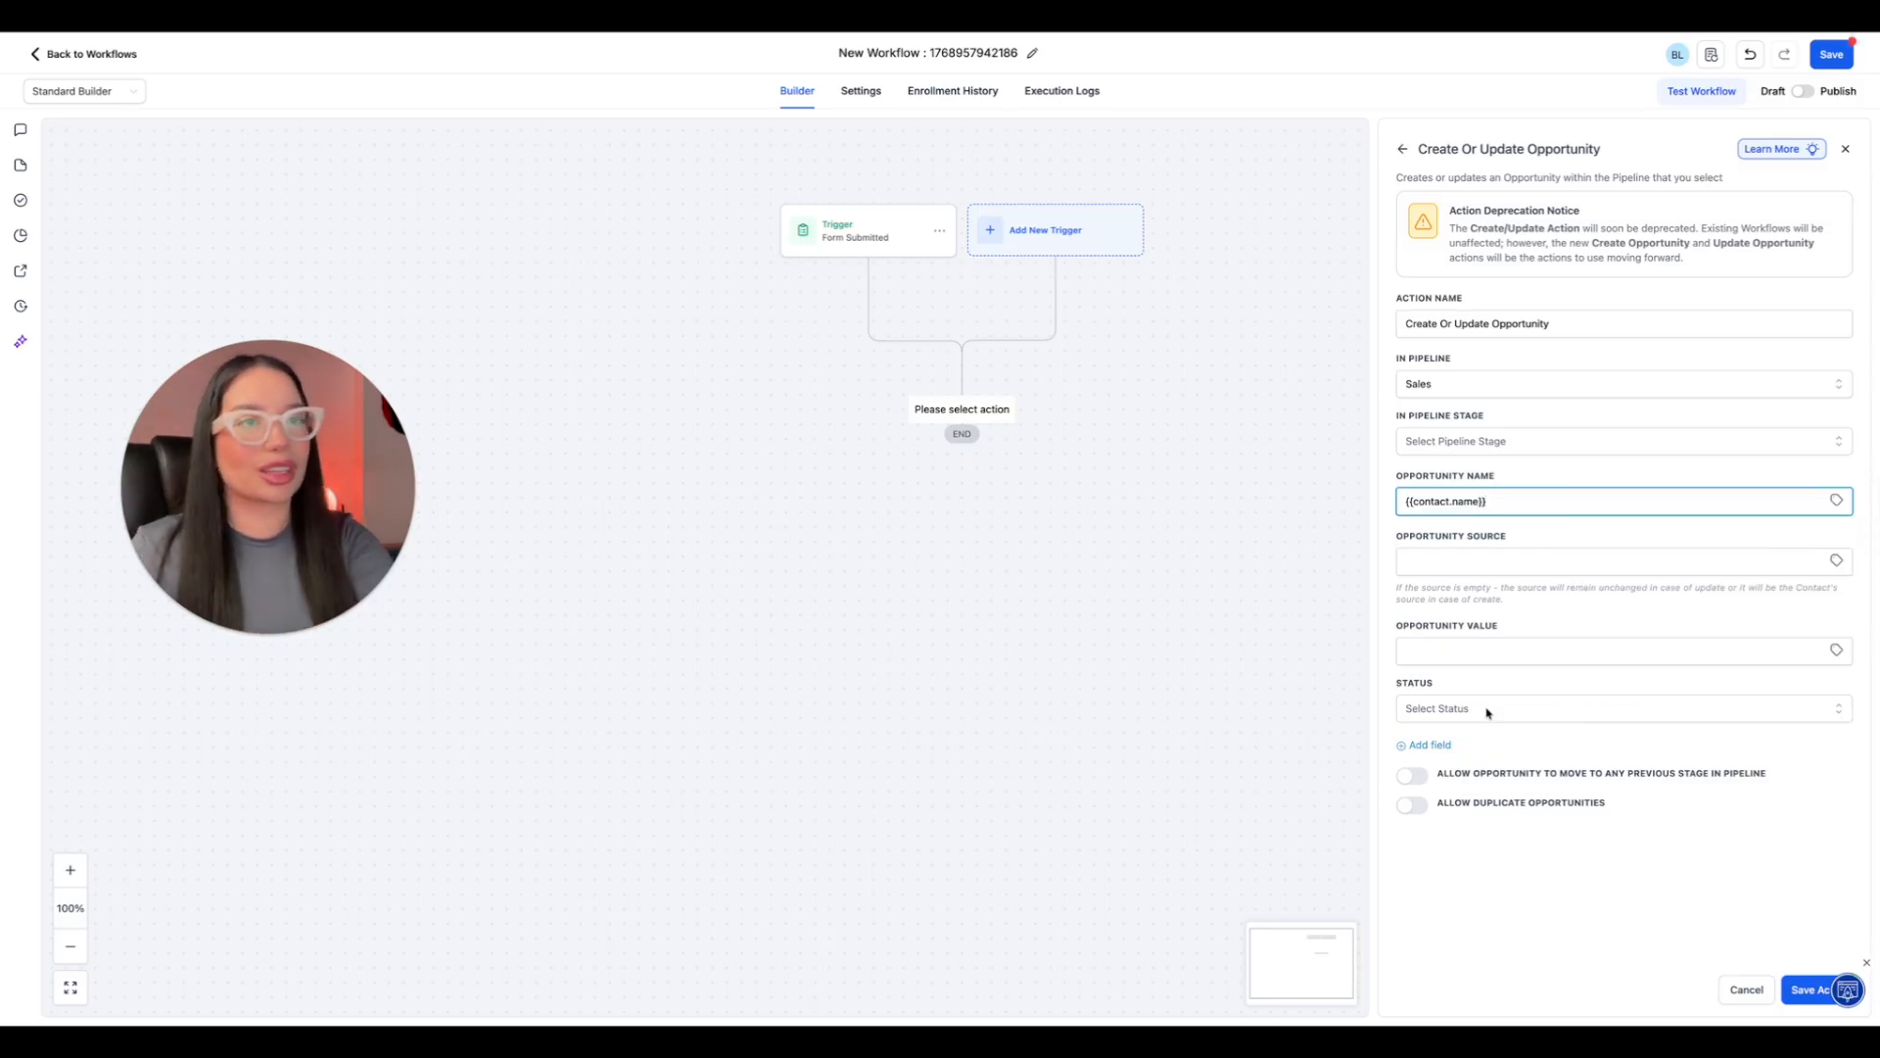
{"action": "left_click", "coordinate": [1492, 560]}
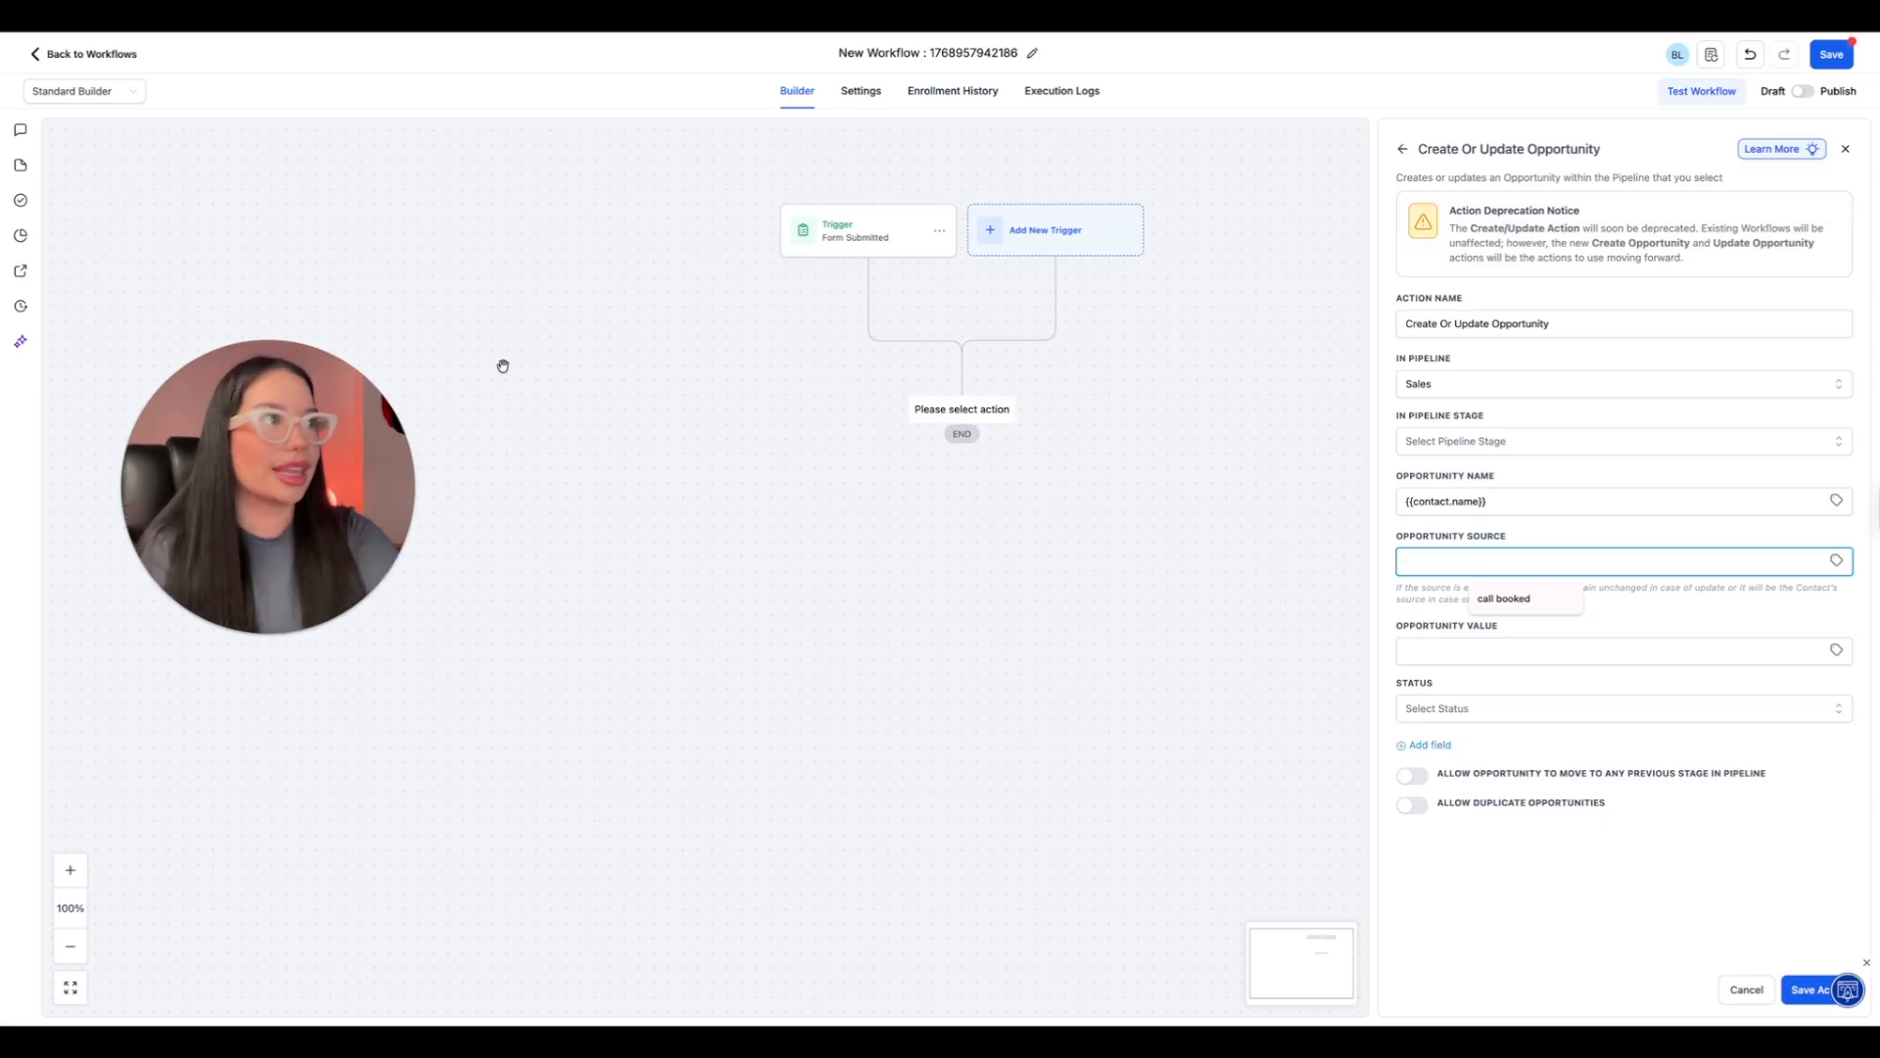
{"action": "left_click", "coordinate": [1434, 647]}
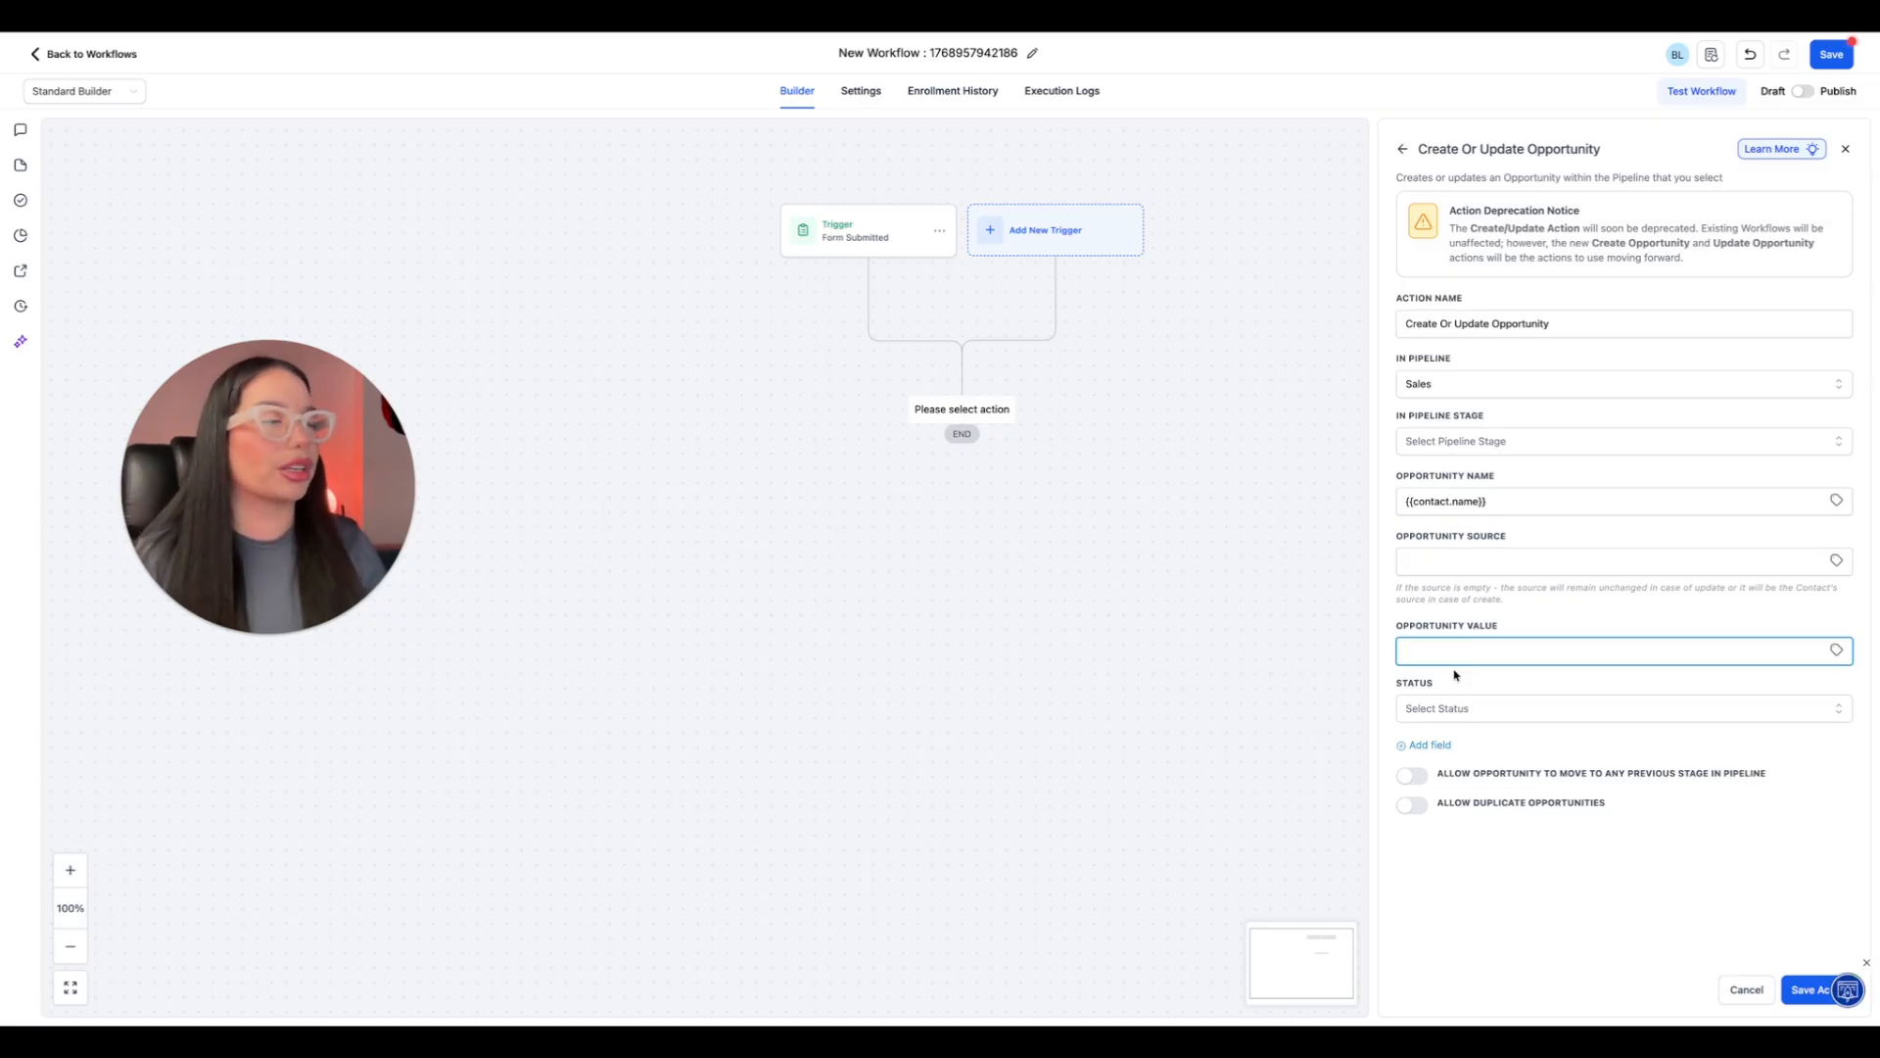
{"action": "left_click", "coordinate": [1807, 991]}
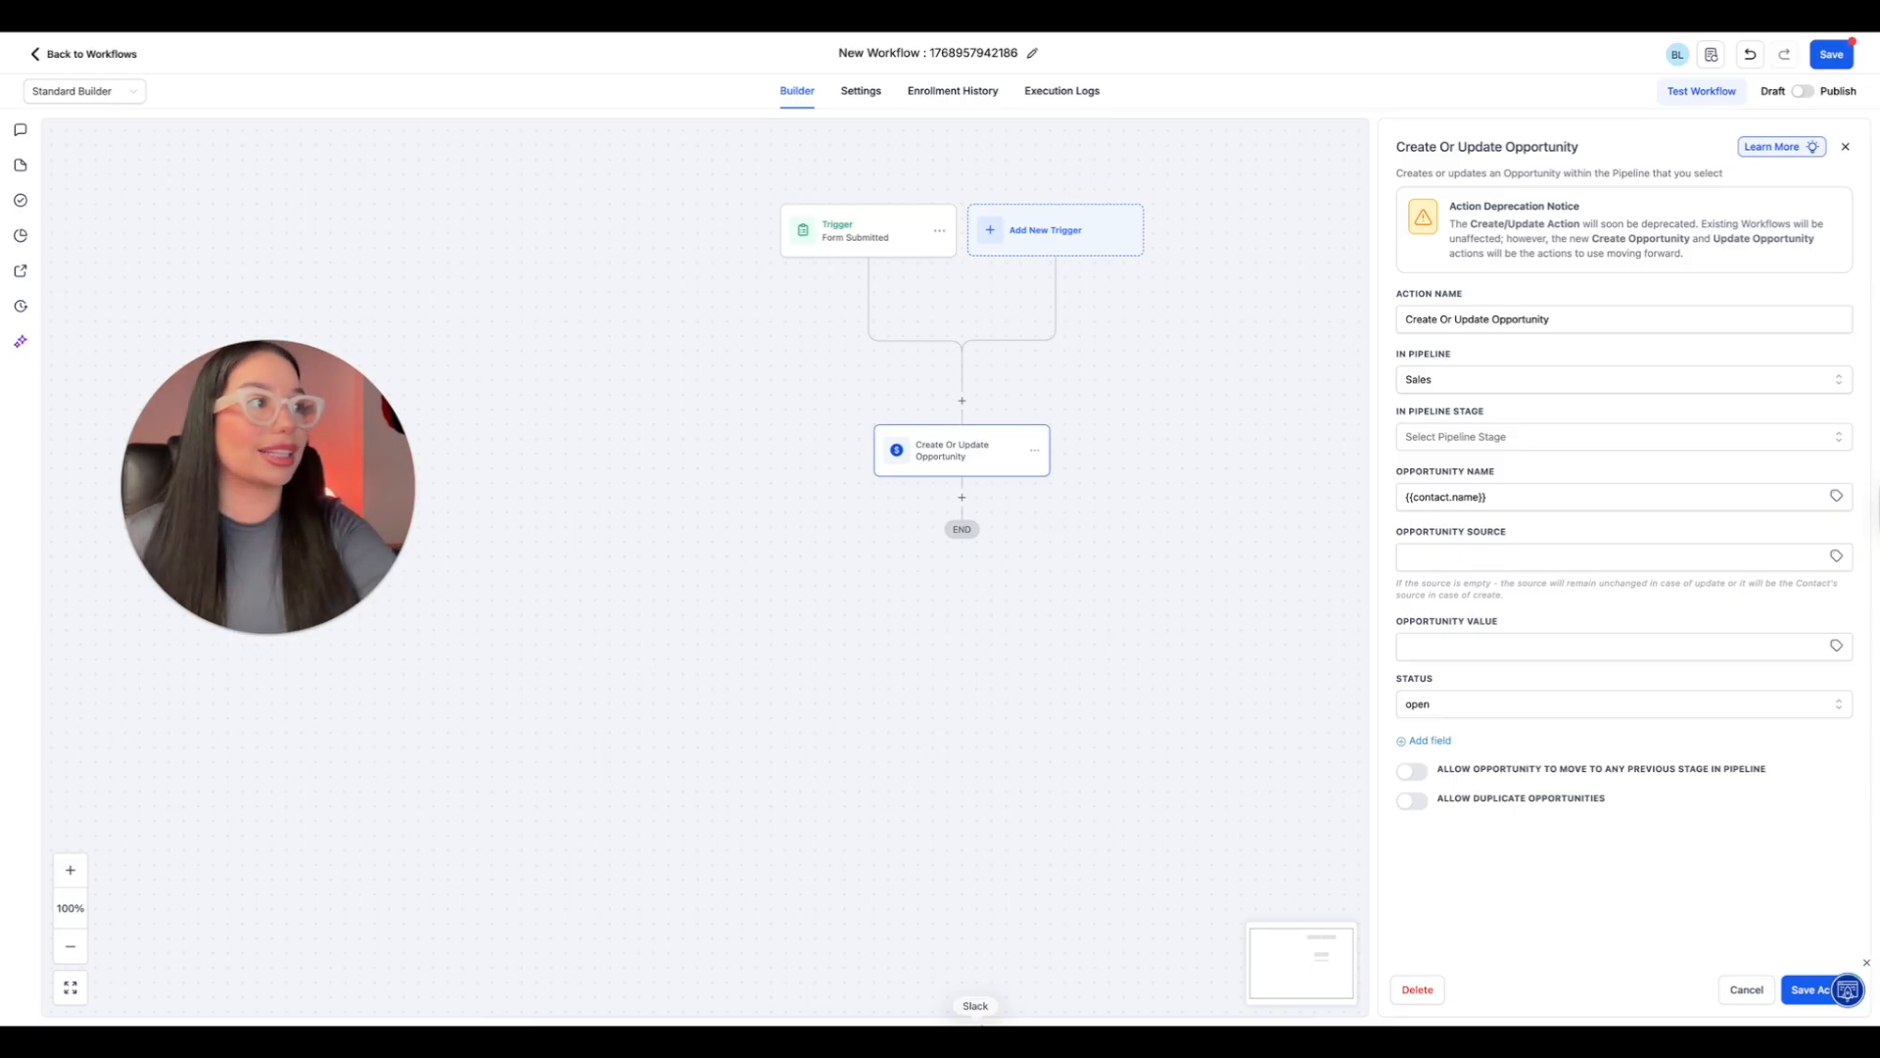
{"action": "left_click", "coordinate": [1812, 991]}
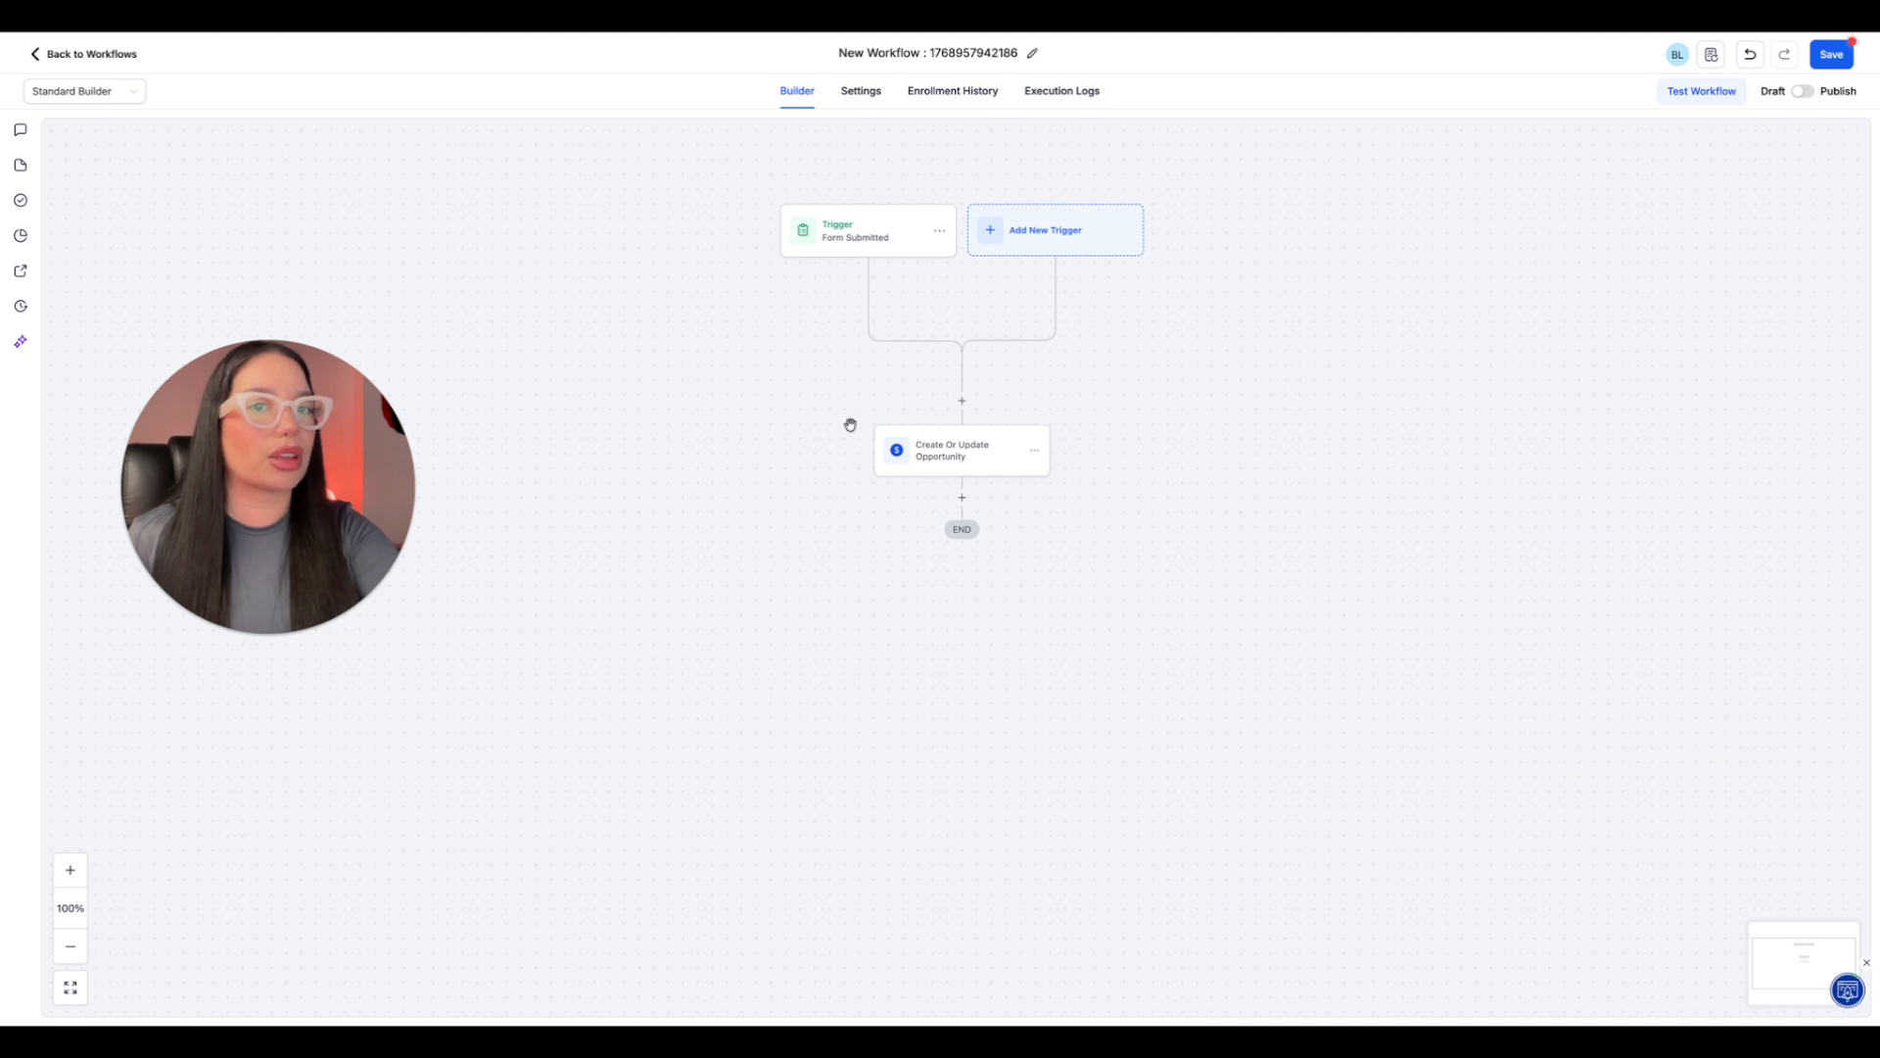
Rename the opportunity action to "Create Opt-in Opportunity" and save it.
{"action": "left_click", "coordinate": [975, 447]}
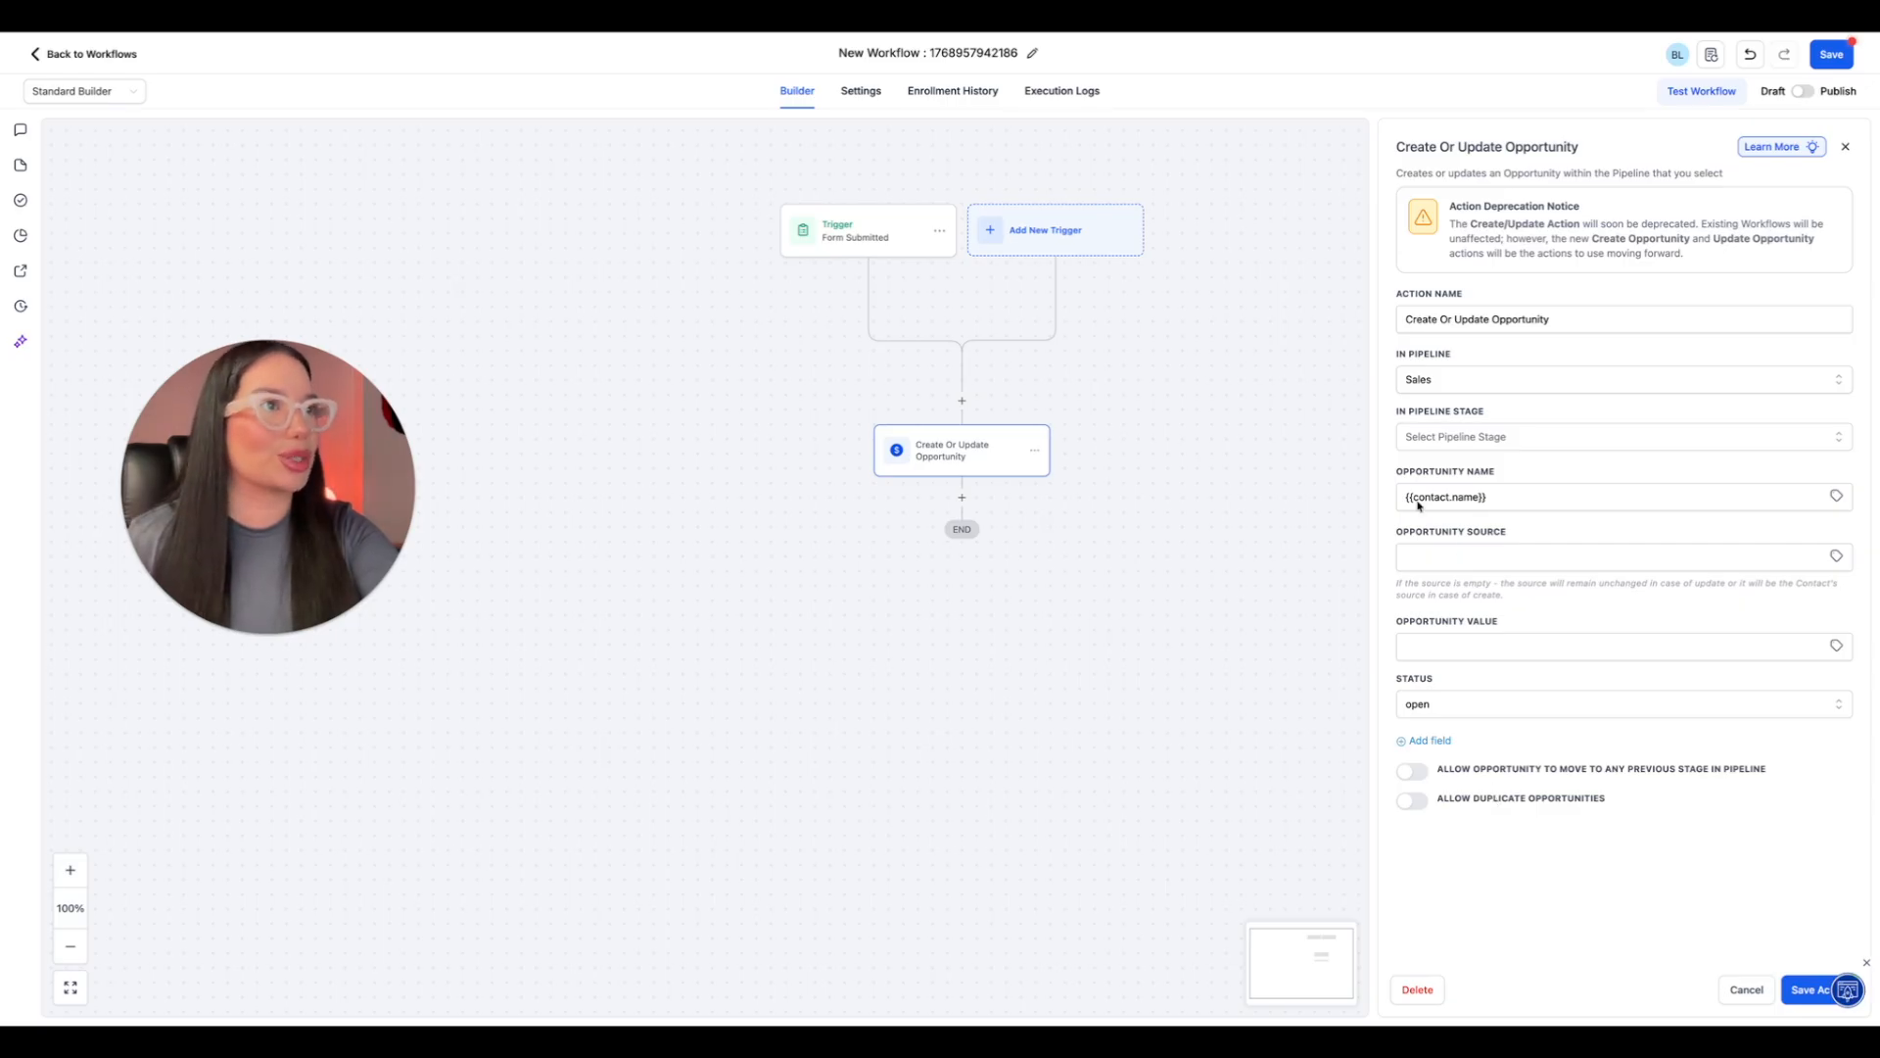
{"action": "left_click", "coordinate": [1743, 991]}
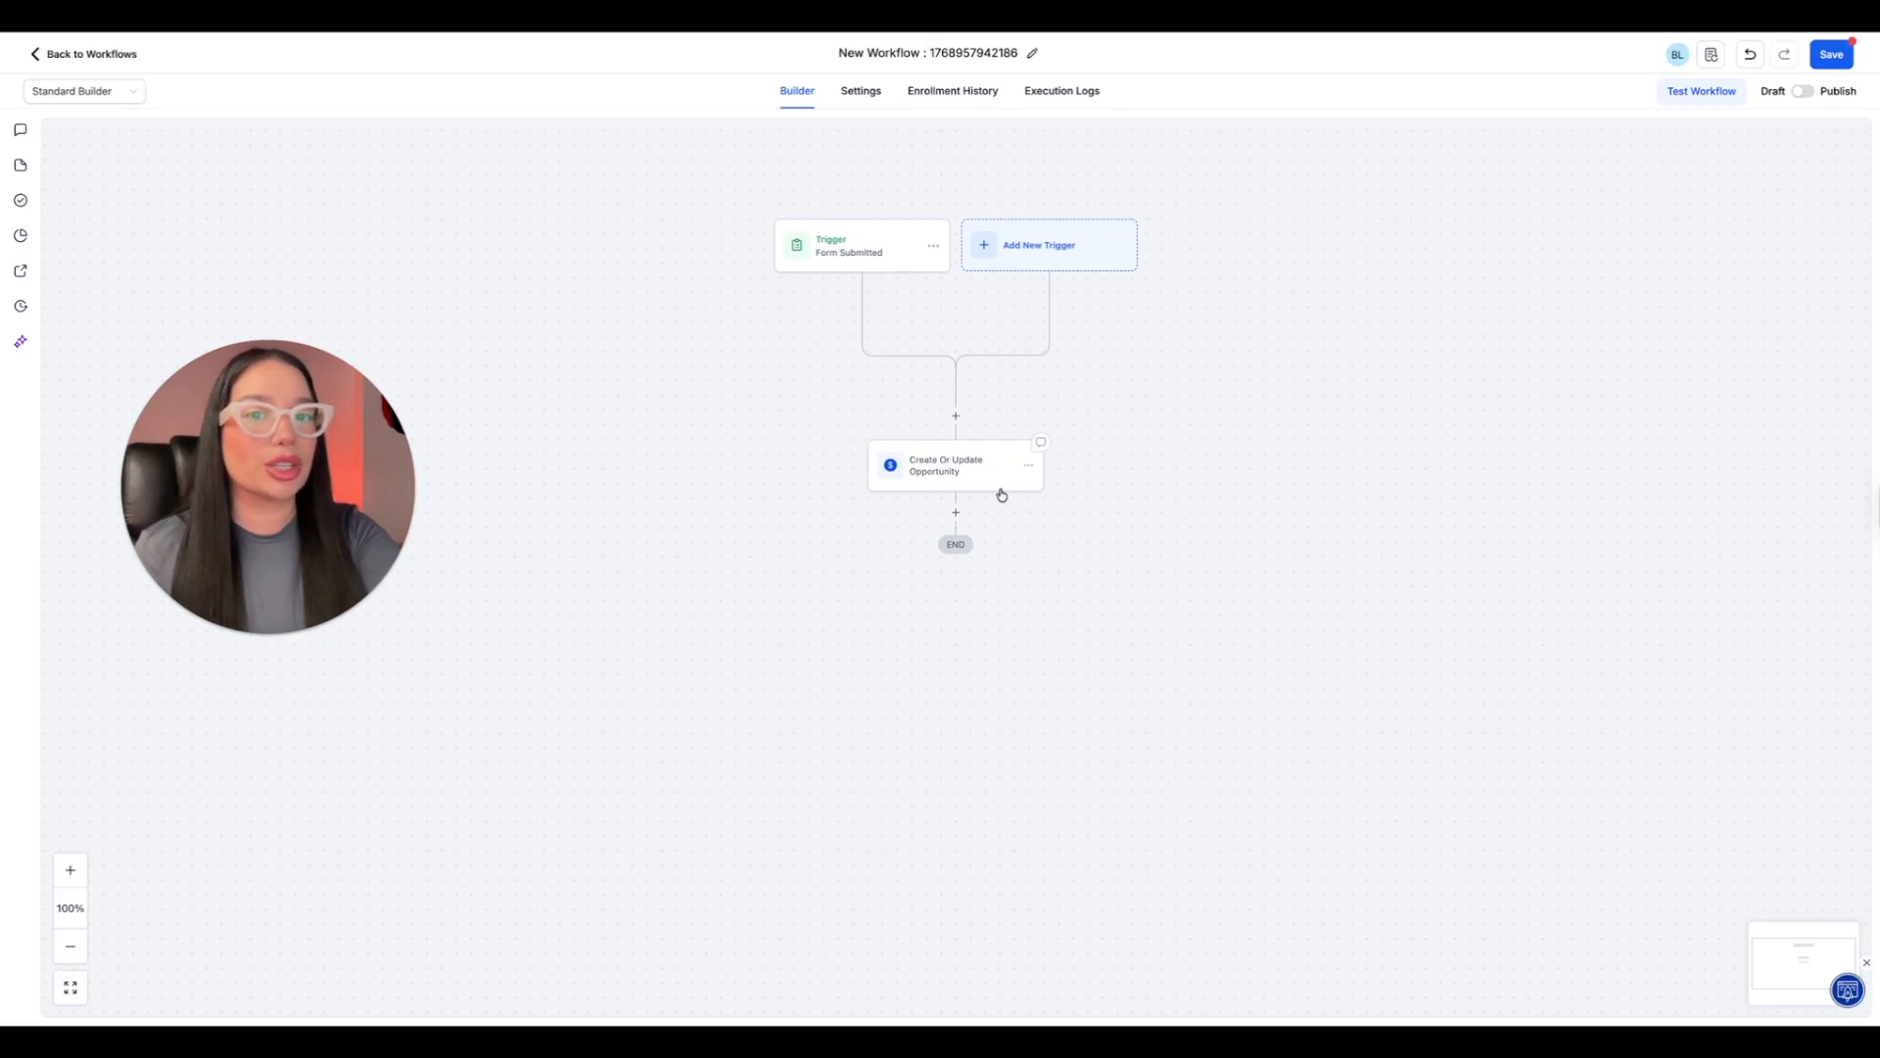
{"action": "left_click", "coordinate": [1001, 494]}
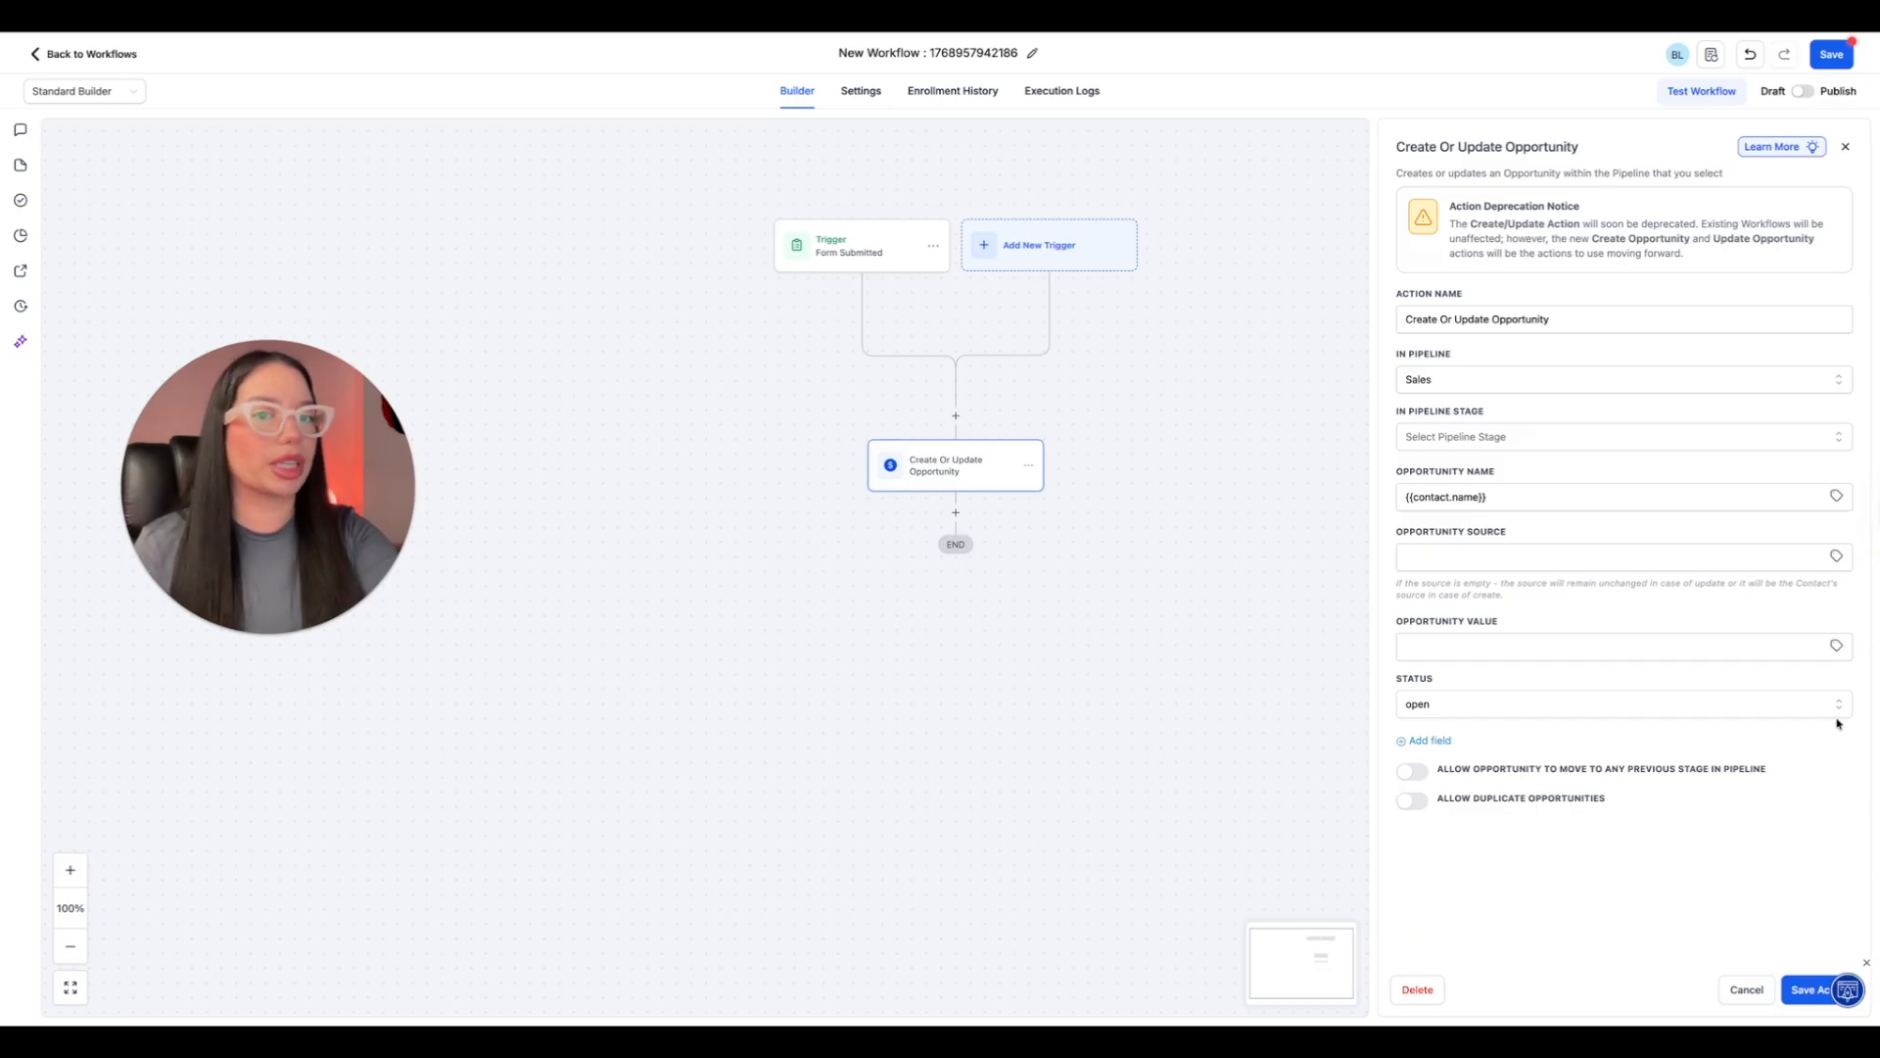
{"action": "left_click", "coordinate": [1444, 319]}
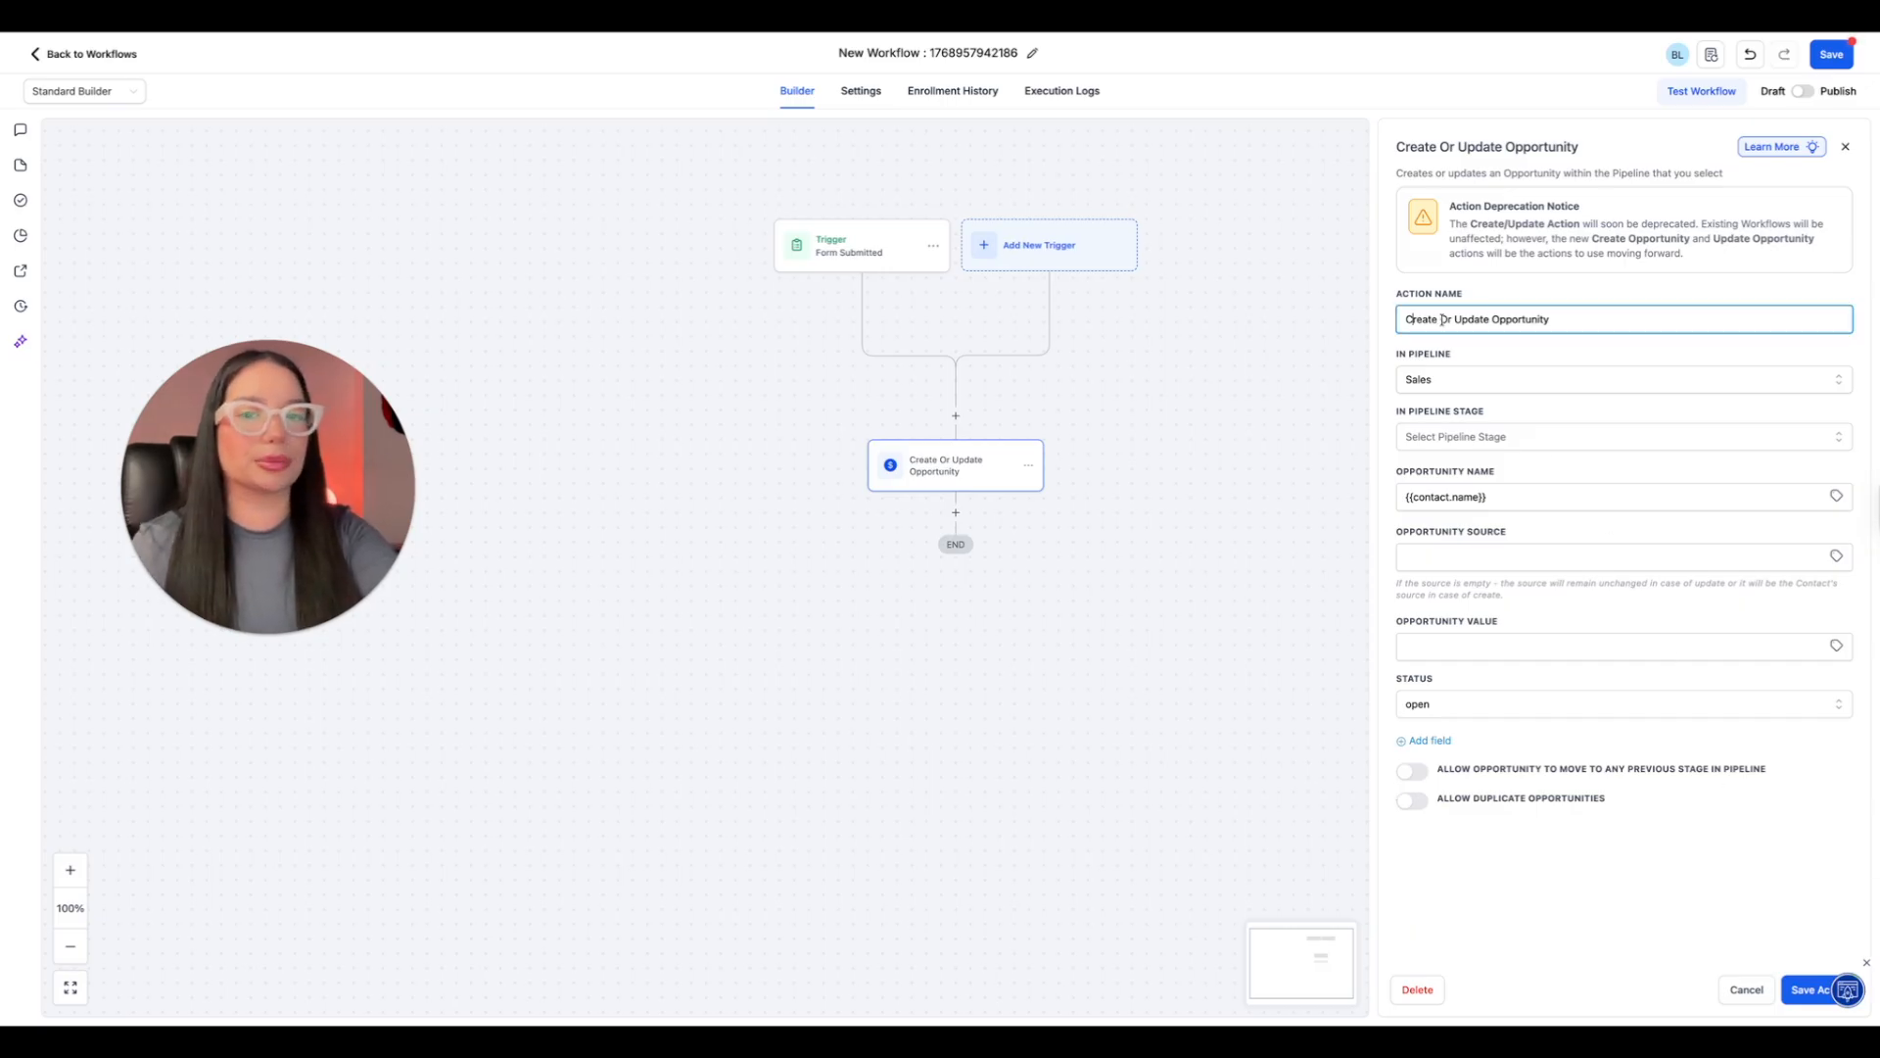
{"action": "left_click_drag", "start_coordinate": [1444, 320], "coordinate": [1490, 319]}
{"action": "key", "text": "BackSpace"}
{"action": "type", "text": "pt-in"}
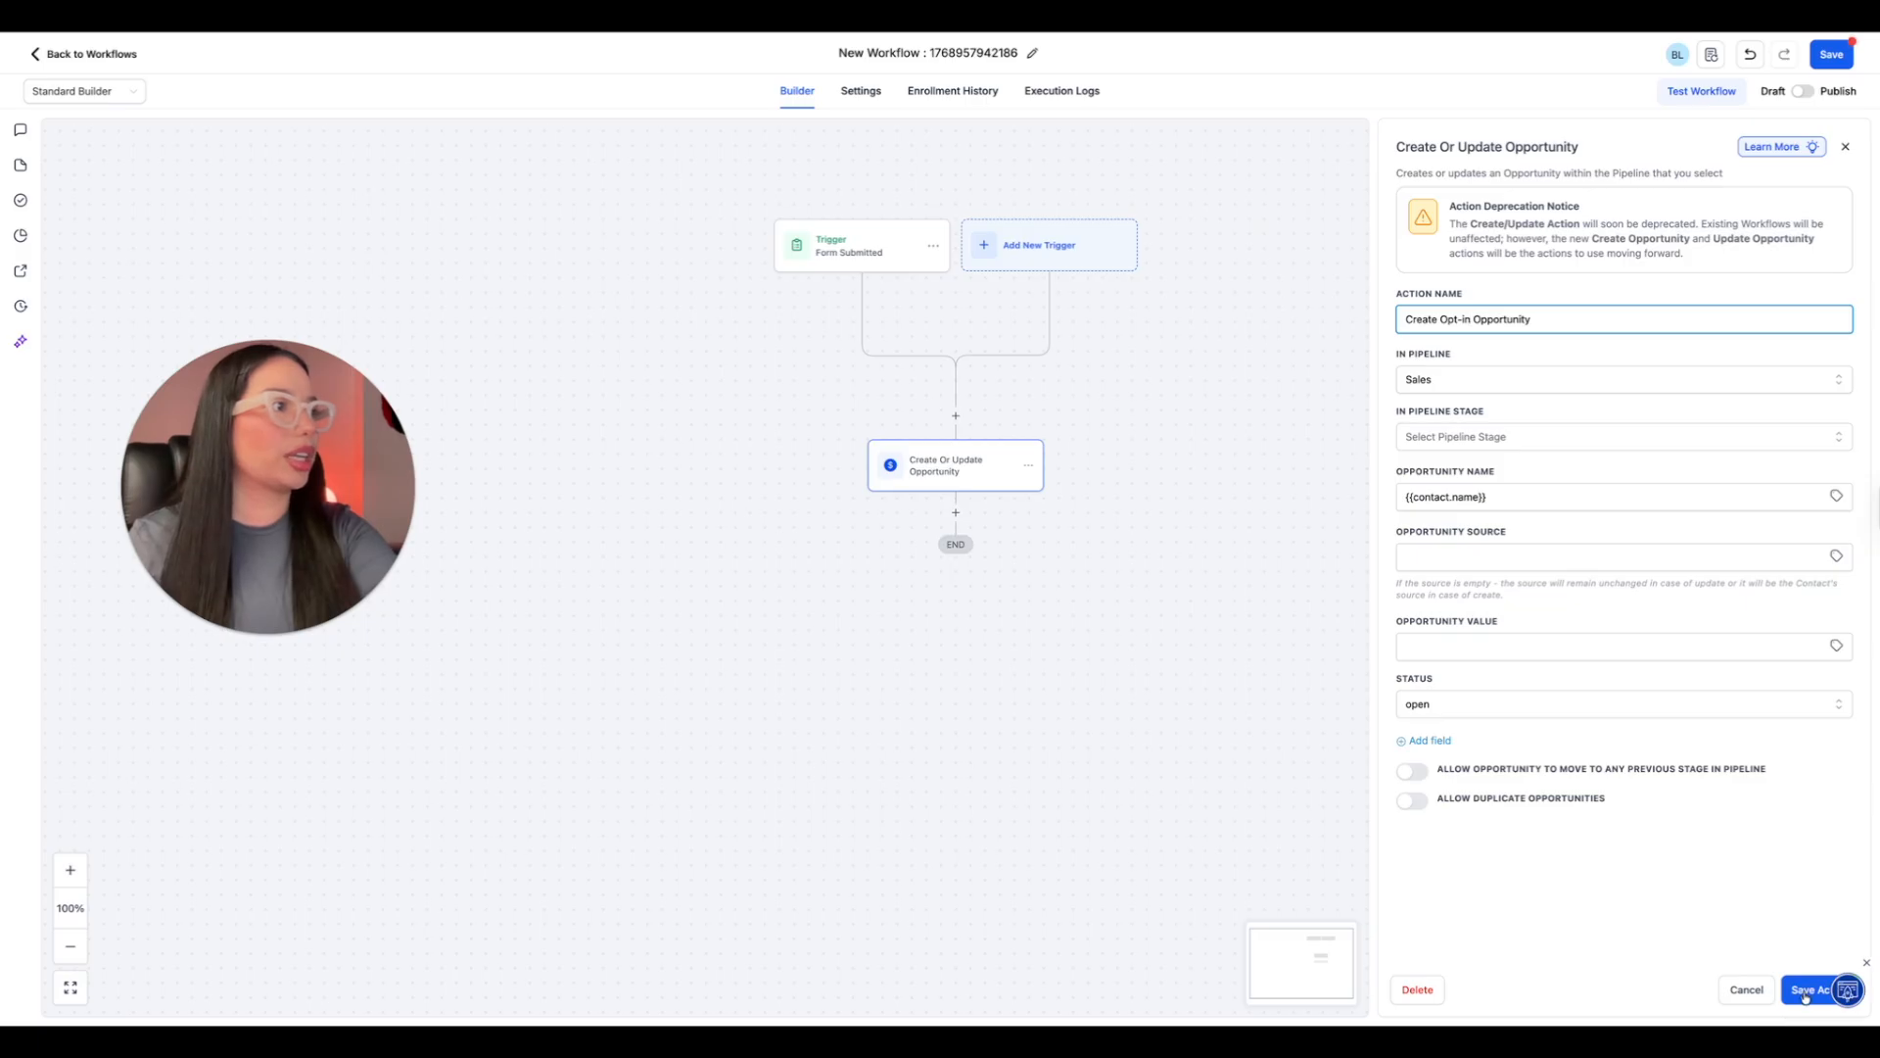
{"action": "left_click", "coordinate": [1805, 989]}
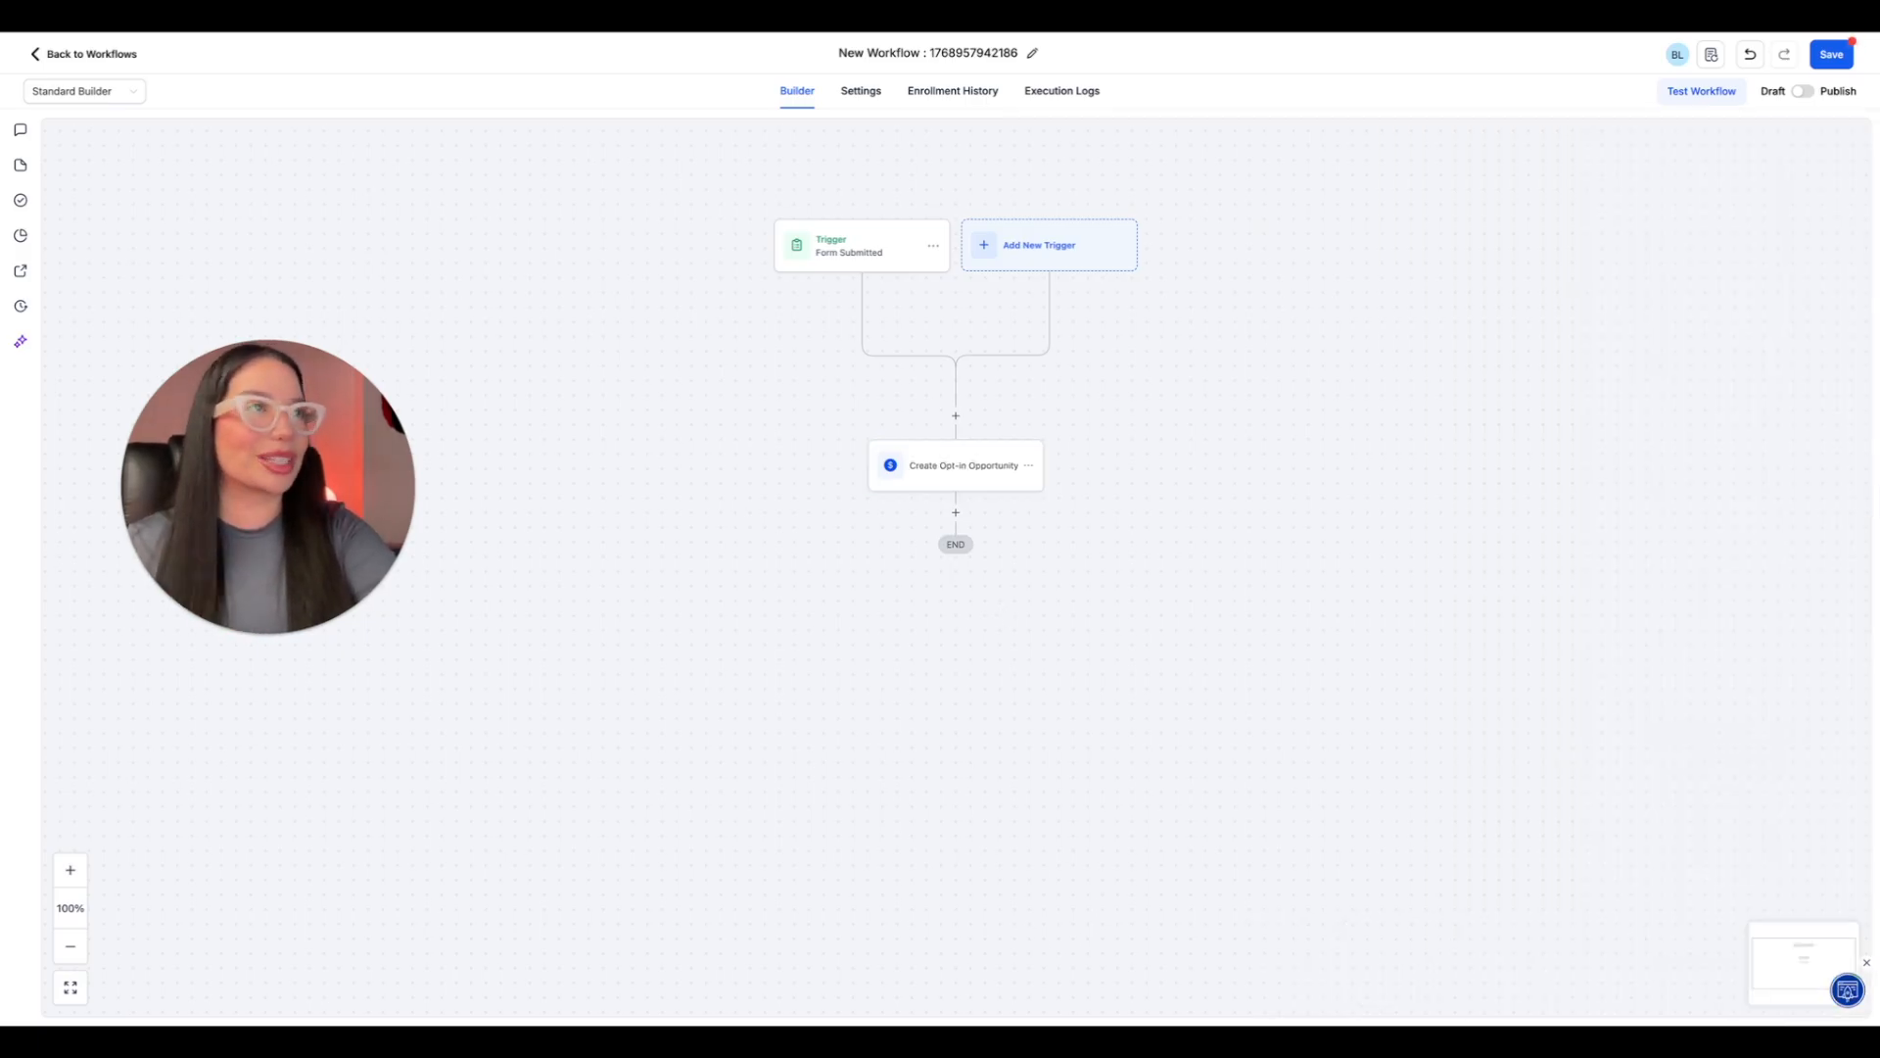
Rename the Form Submitted trigger to "Website Form Submitted" and save it.
{"action": "left_click", "coordinate": [876, 260]}
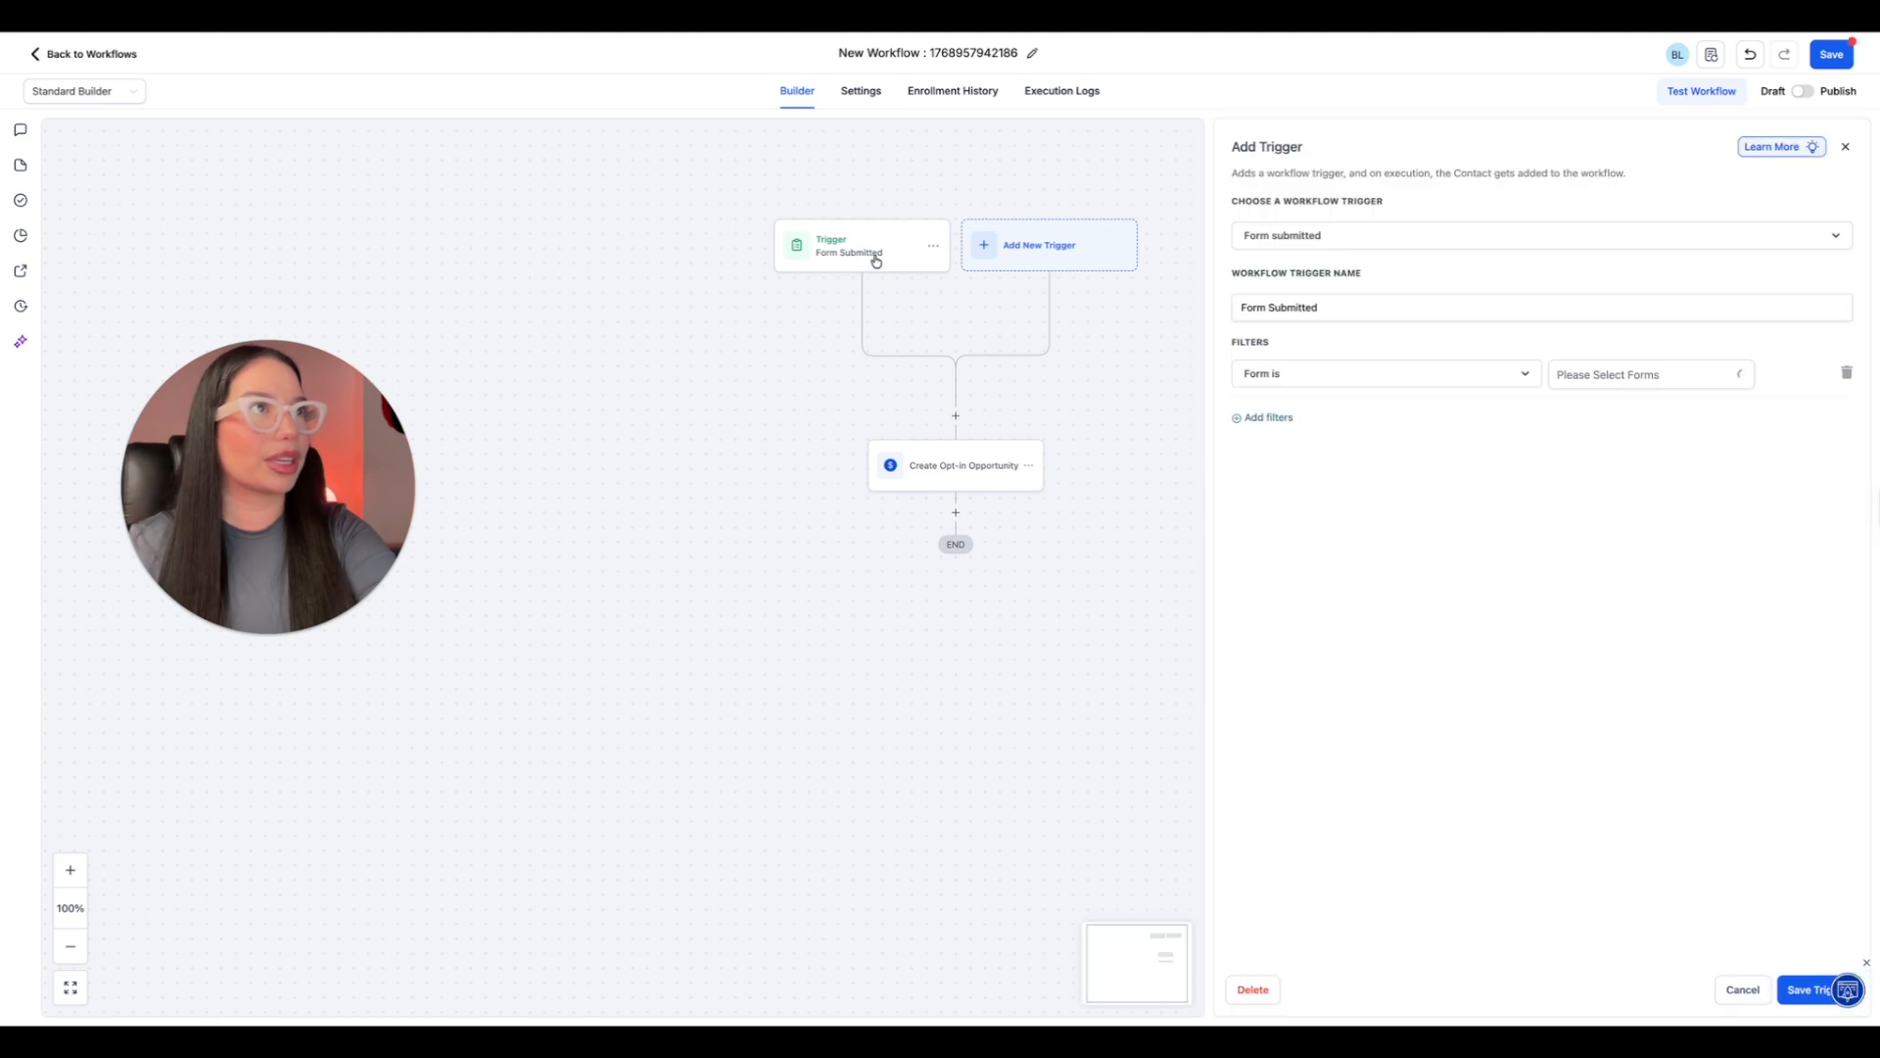
{"action": "left_click", "coordinate": [1242, 307]}
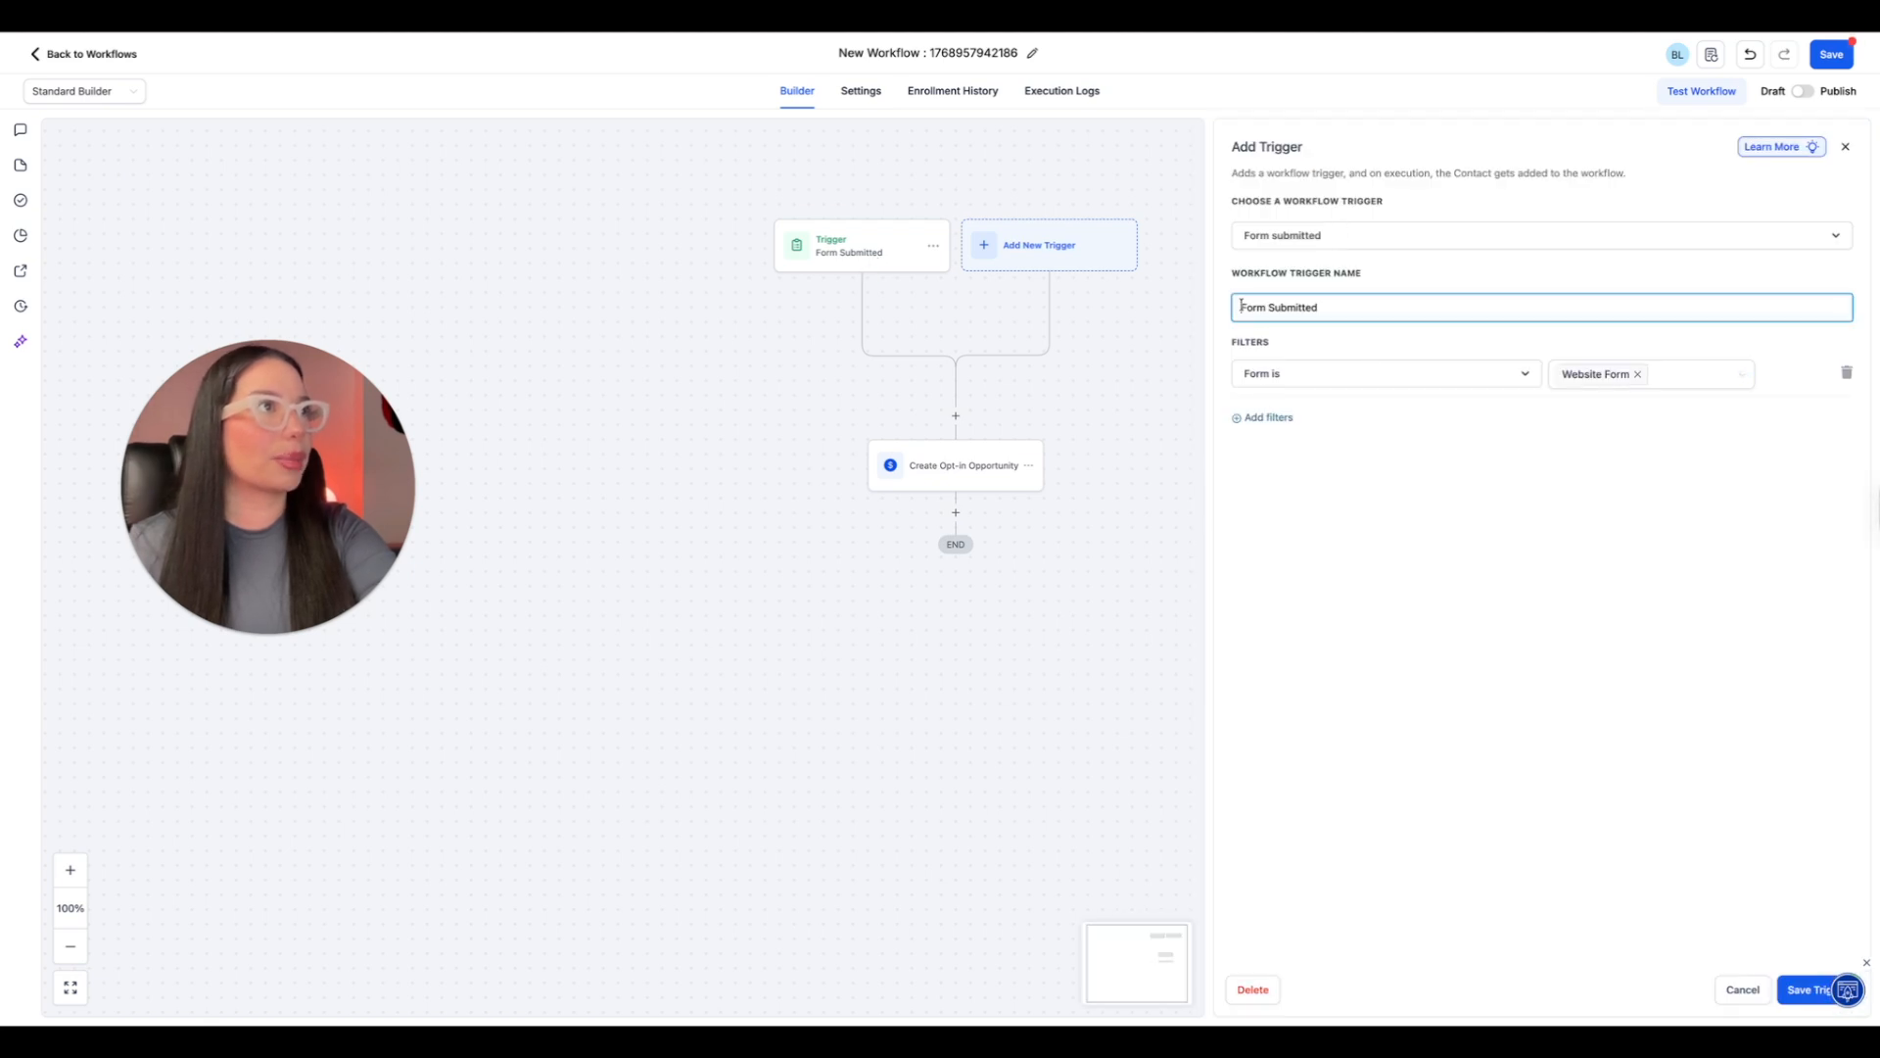
{"action": "type", "text": "webs"}
{"action": "key", "text": "BackSpace"}
{"action": "key", "text": "BackSpace"}
{"action": "key", "text": "BackSpace"}
{"action": "key", "text": "BackSpace"}
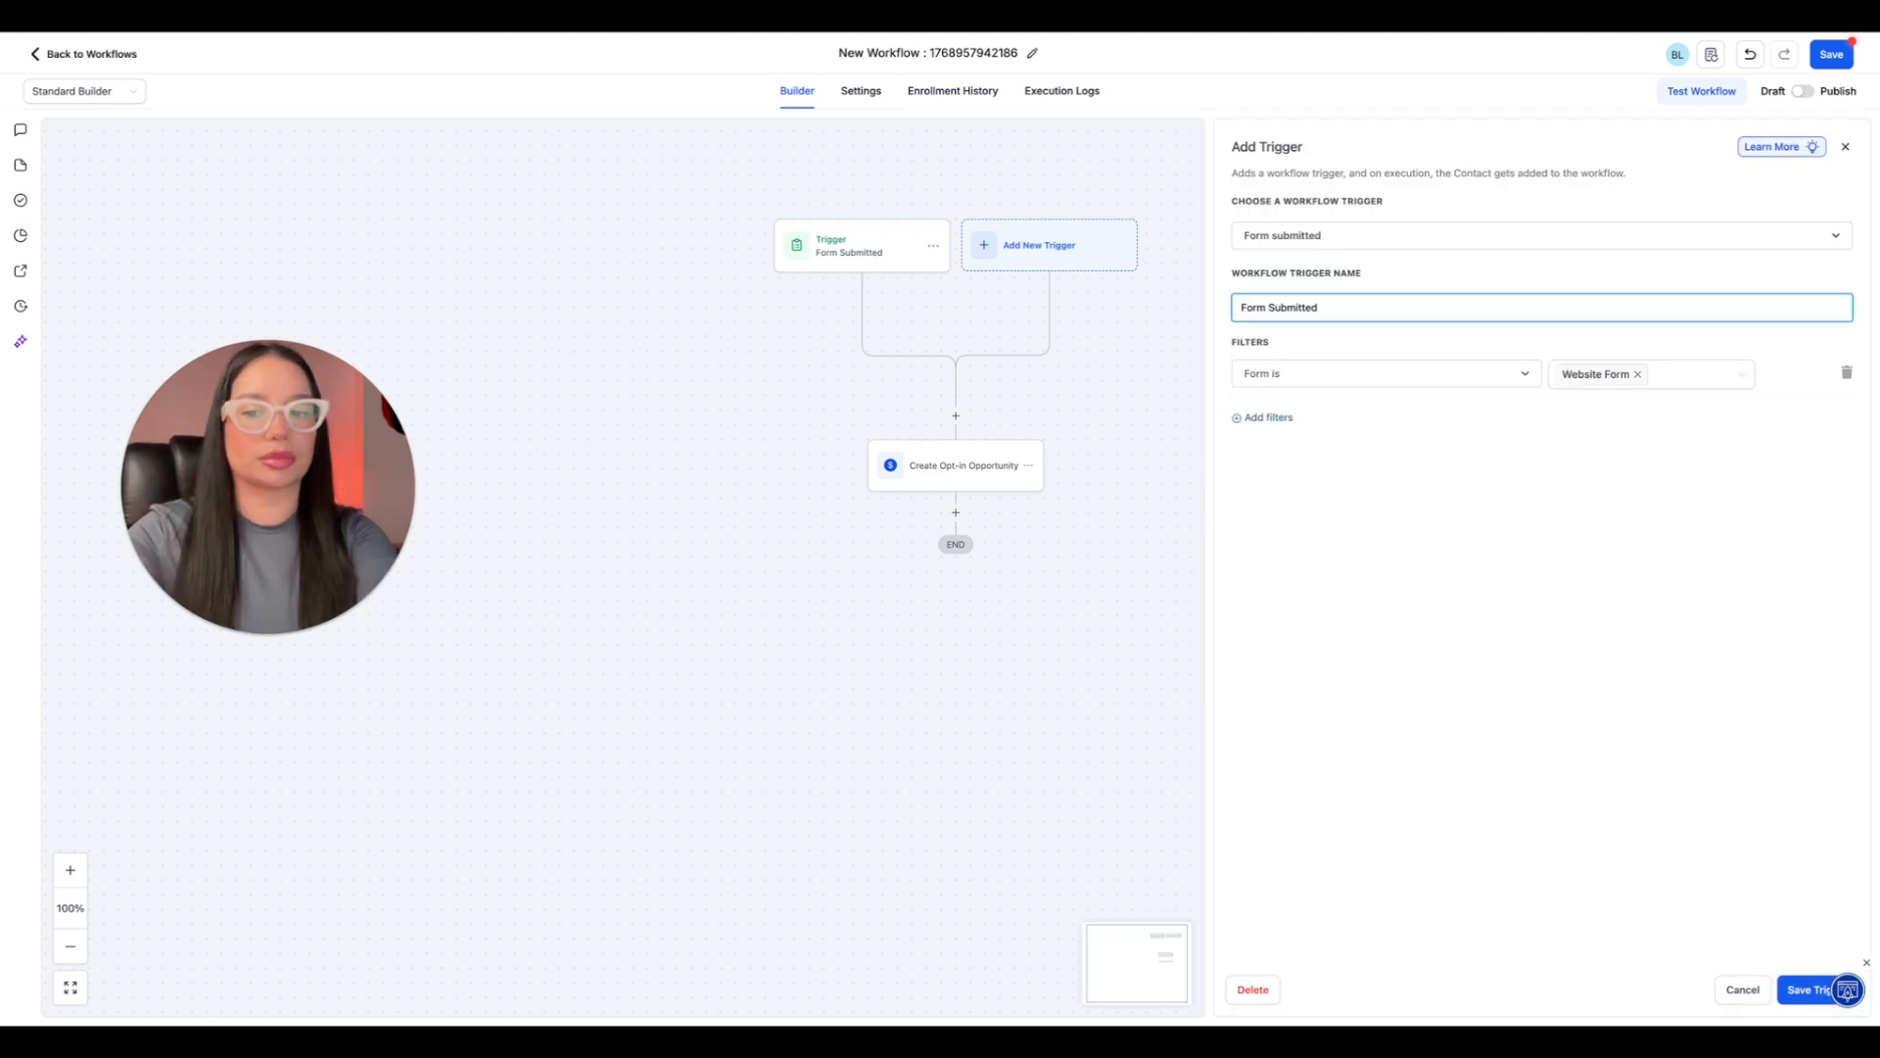
{"action": "type", "text": "Website"}
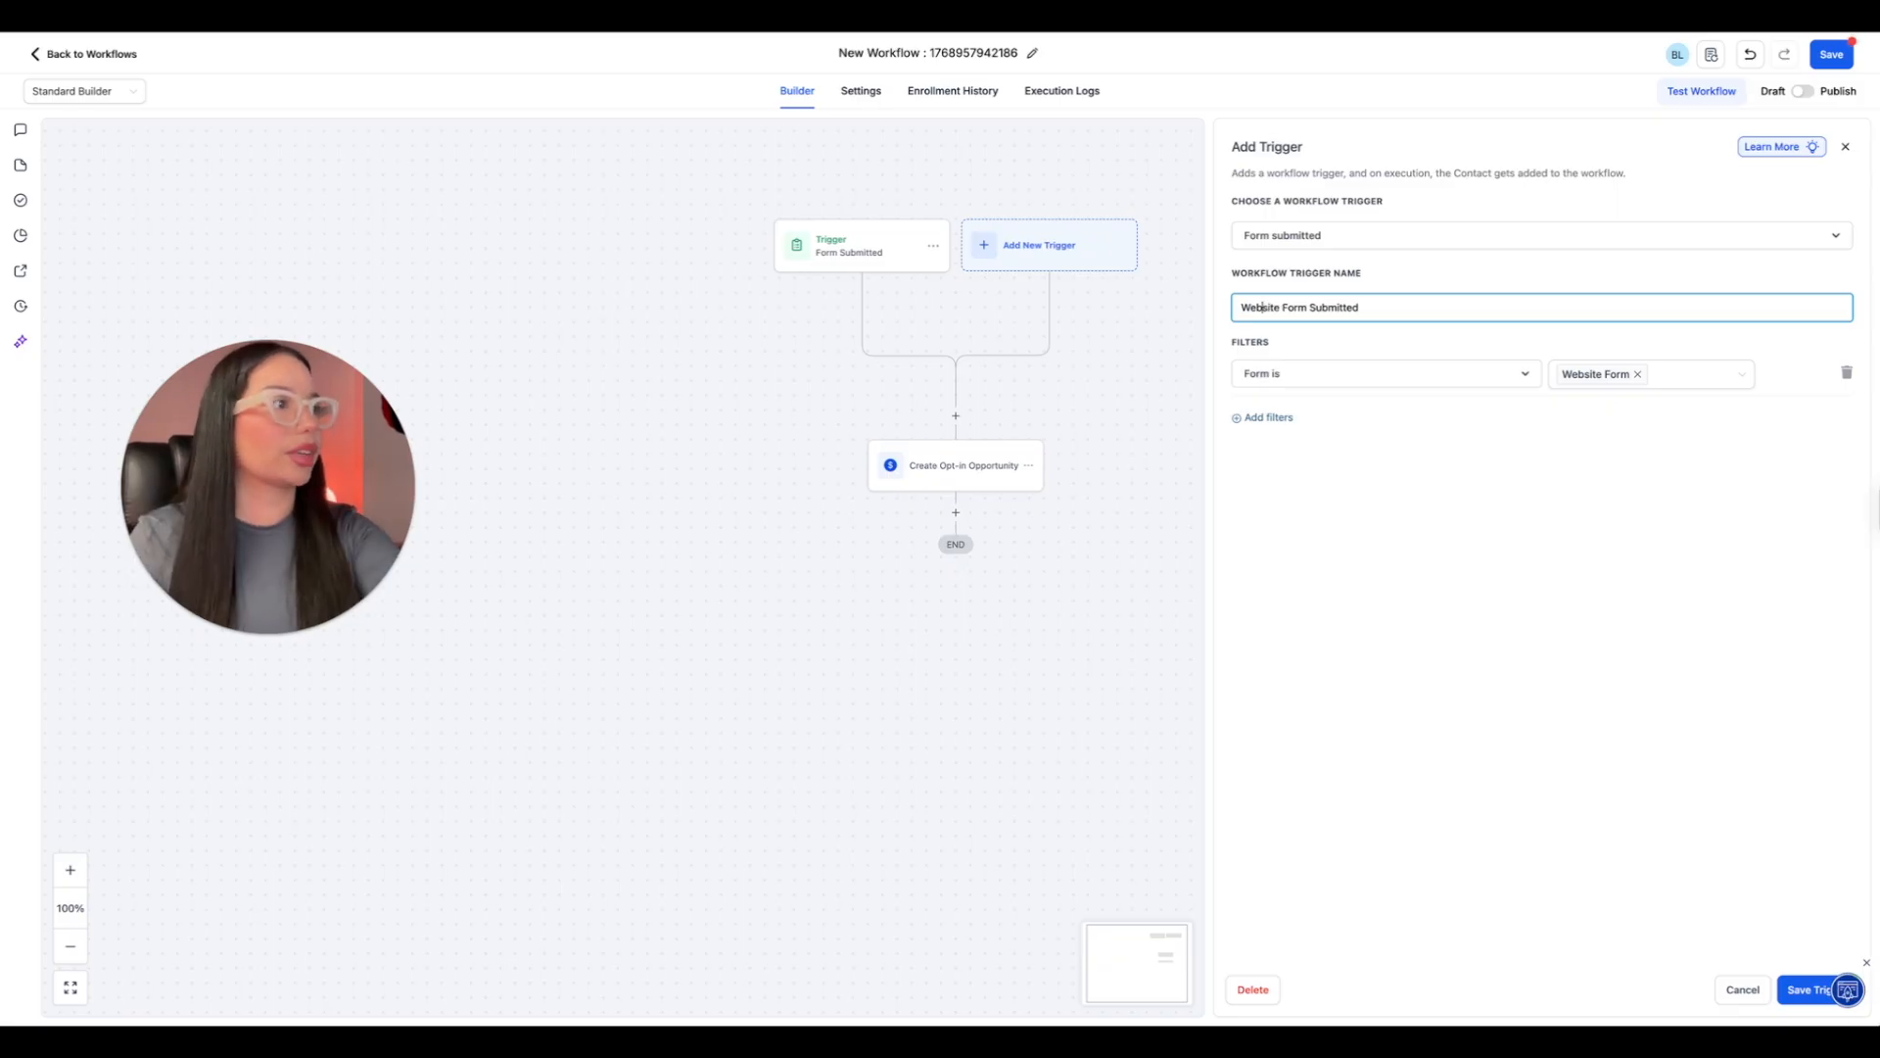
{"action": "left_click", "coordinate": [1802, 989]}
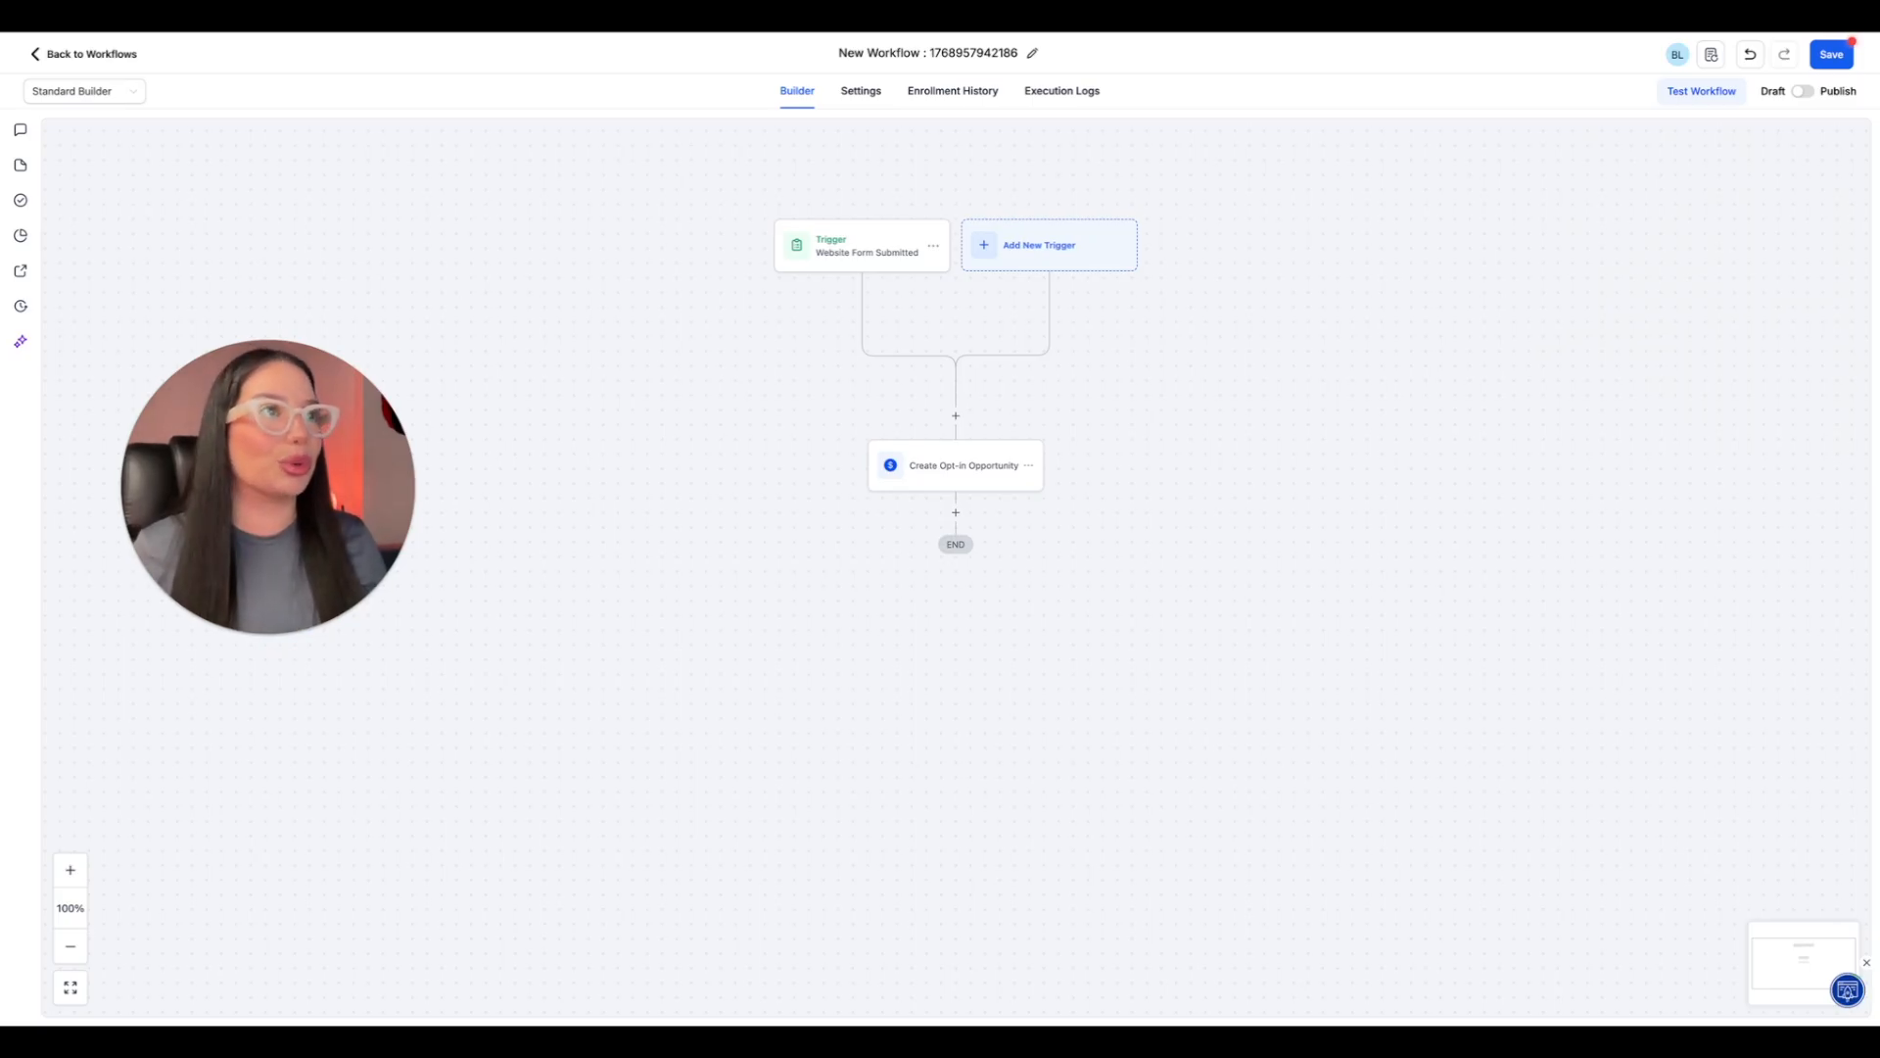
Add an Add Contact Tag action after the opportunity action, choose the "website form" tag and save it.
{"action": "left_click", "coordinate": [955, 513]}
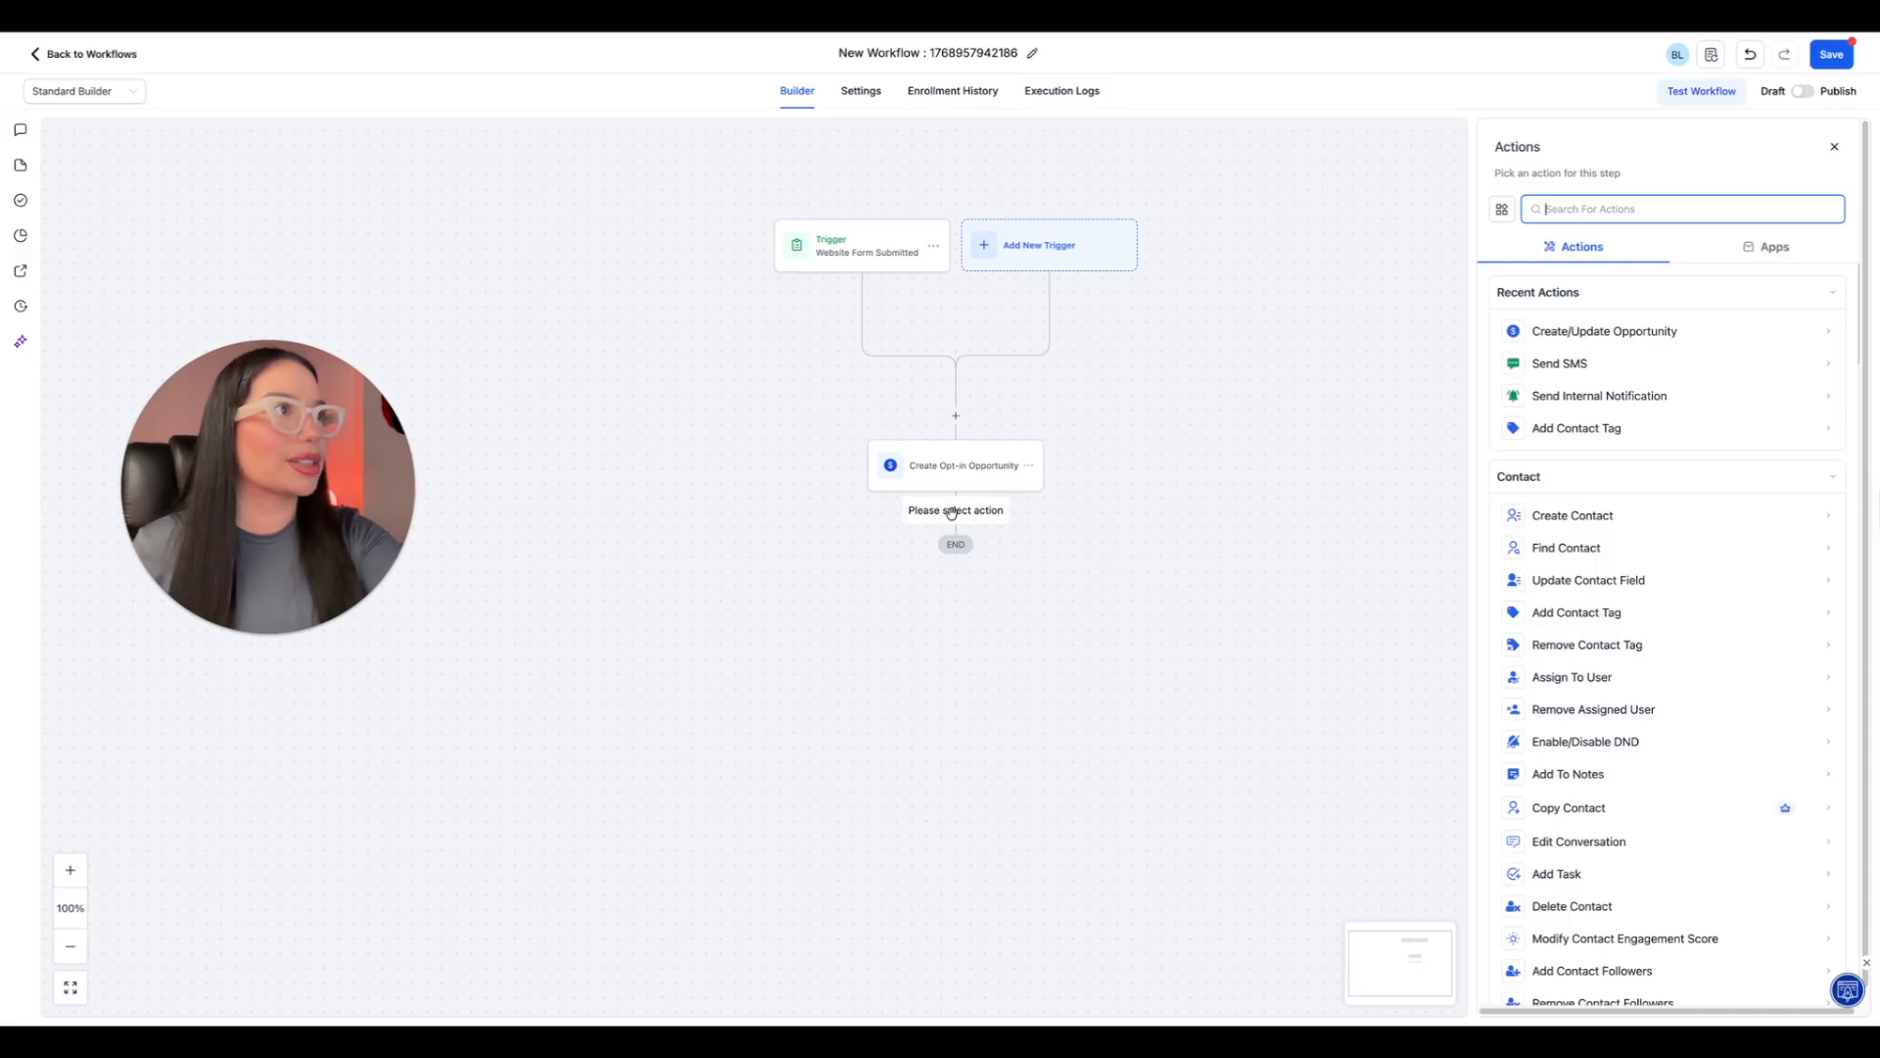
{"action": "left_click", "coordinate": [1601, 437]}
{"action": "left_click", "coordinate": [1595, 298]}
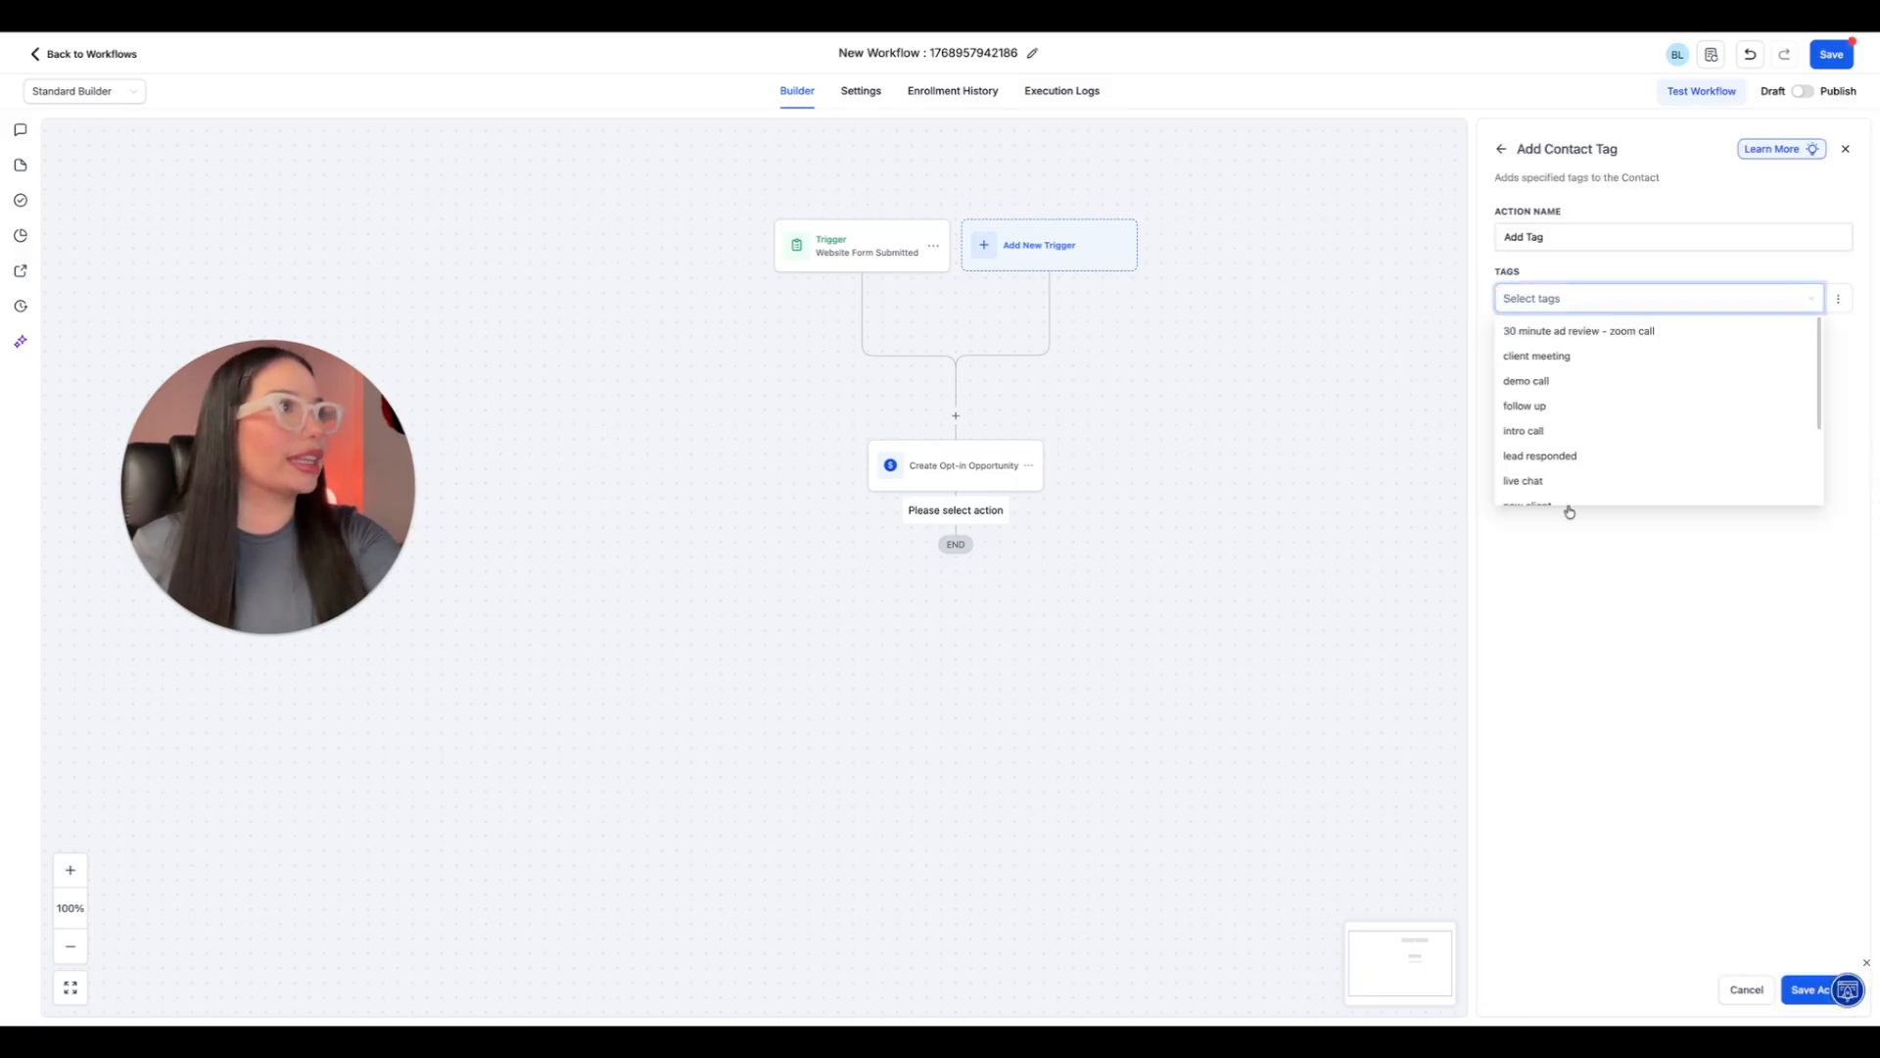
{"action": "scroll", "coordinate": [1645, 489], "scroll_direction": "down", "scroll_amount": 2}
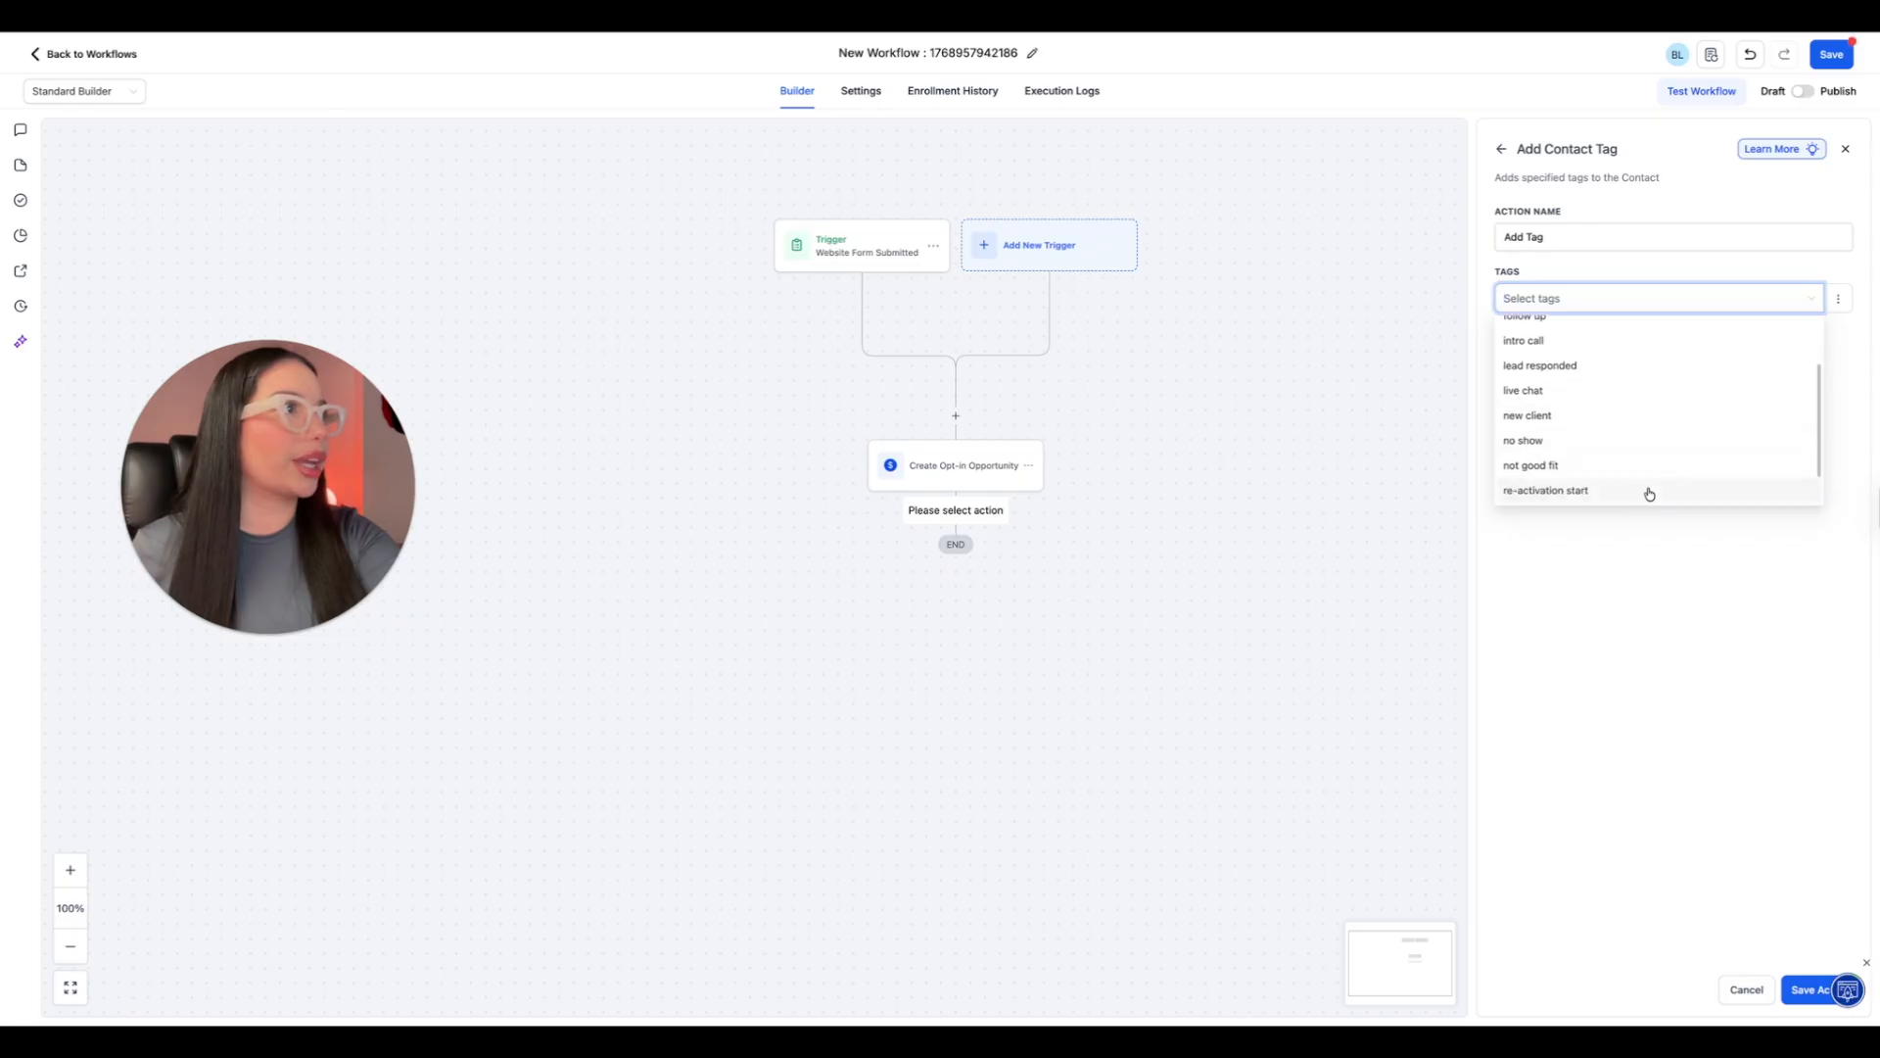
{"action": "scroll", "coordinate": [1649, 493], "scroll_direction": "down", "scroll_amount": 2}
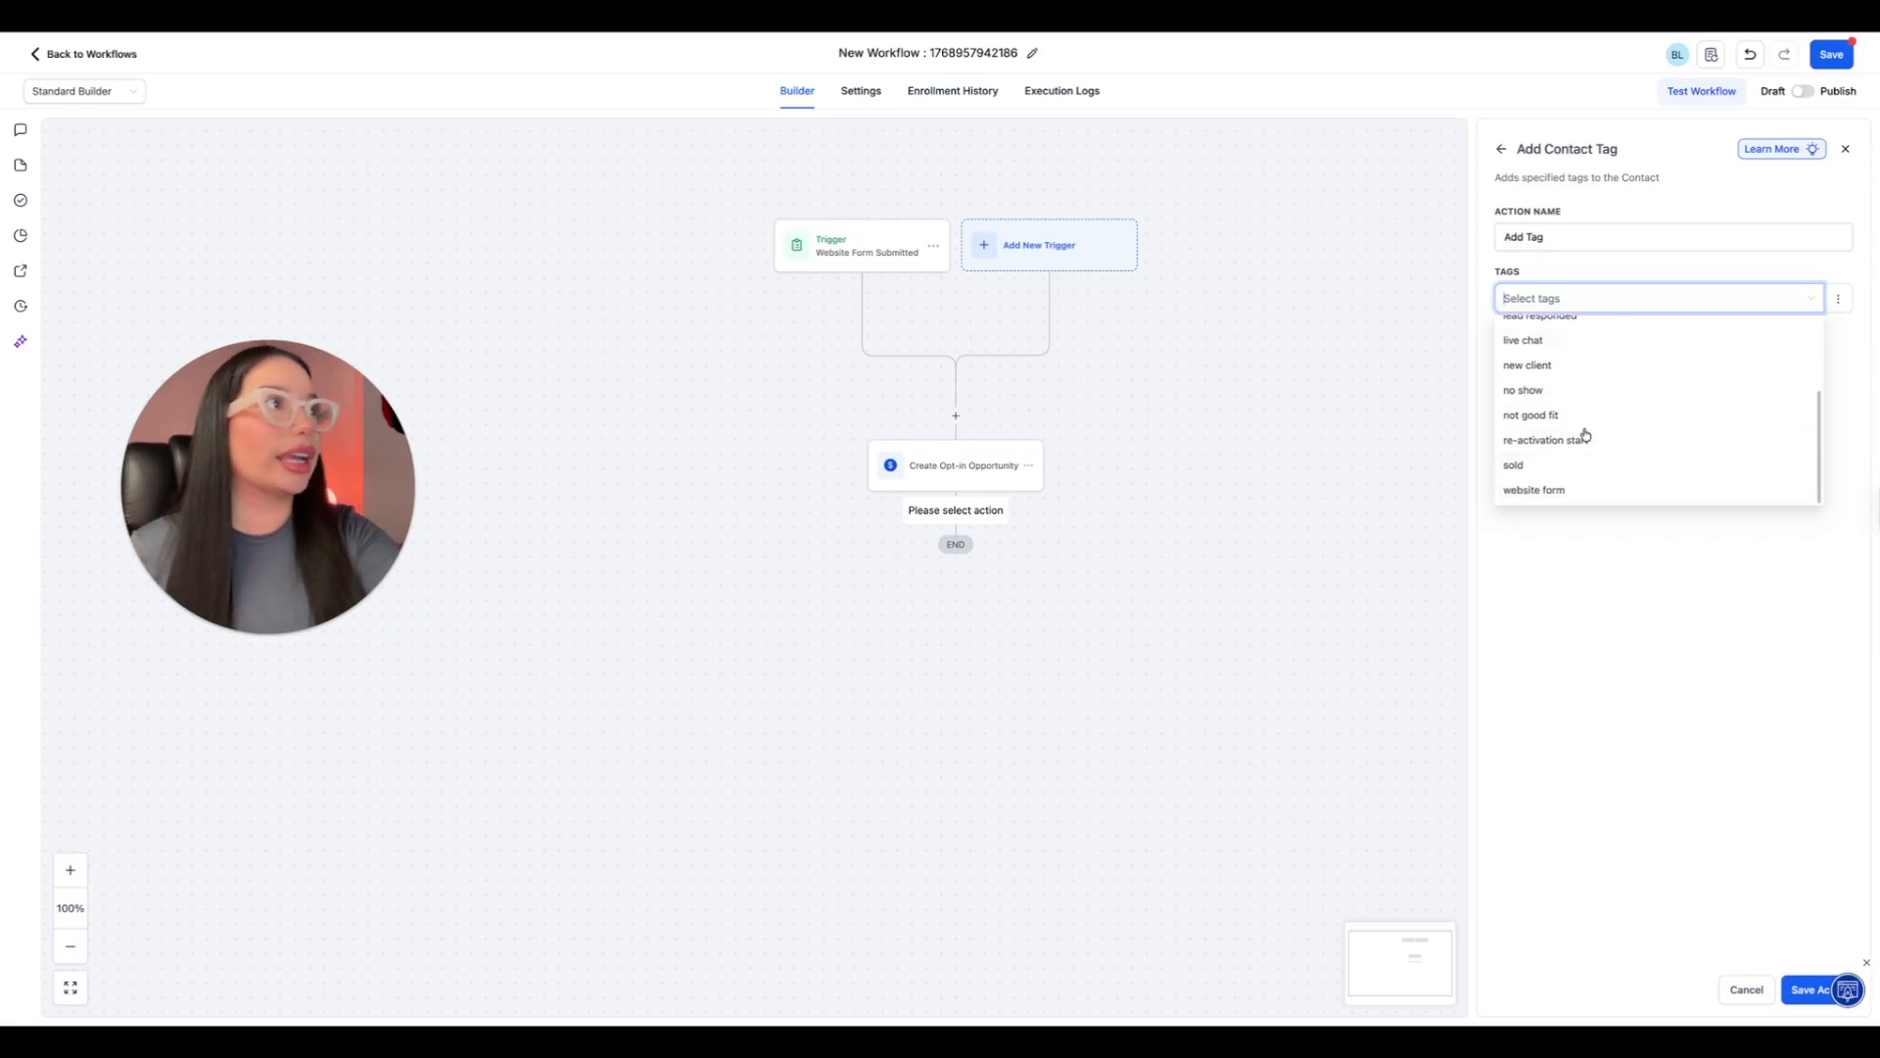
{"action": "left_click", "coordinate": [1550, 493]}
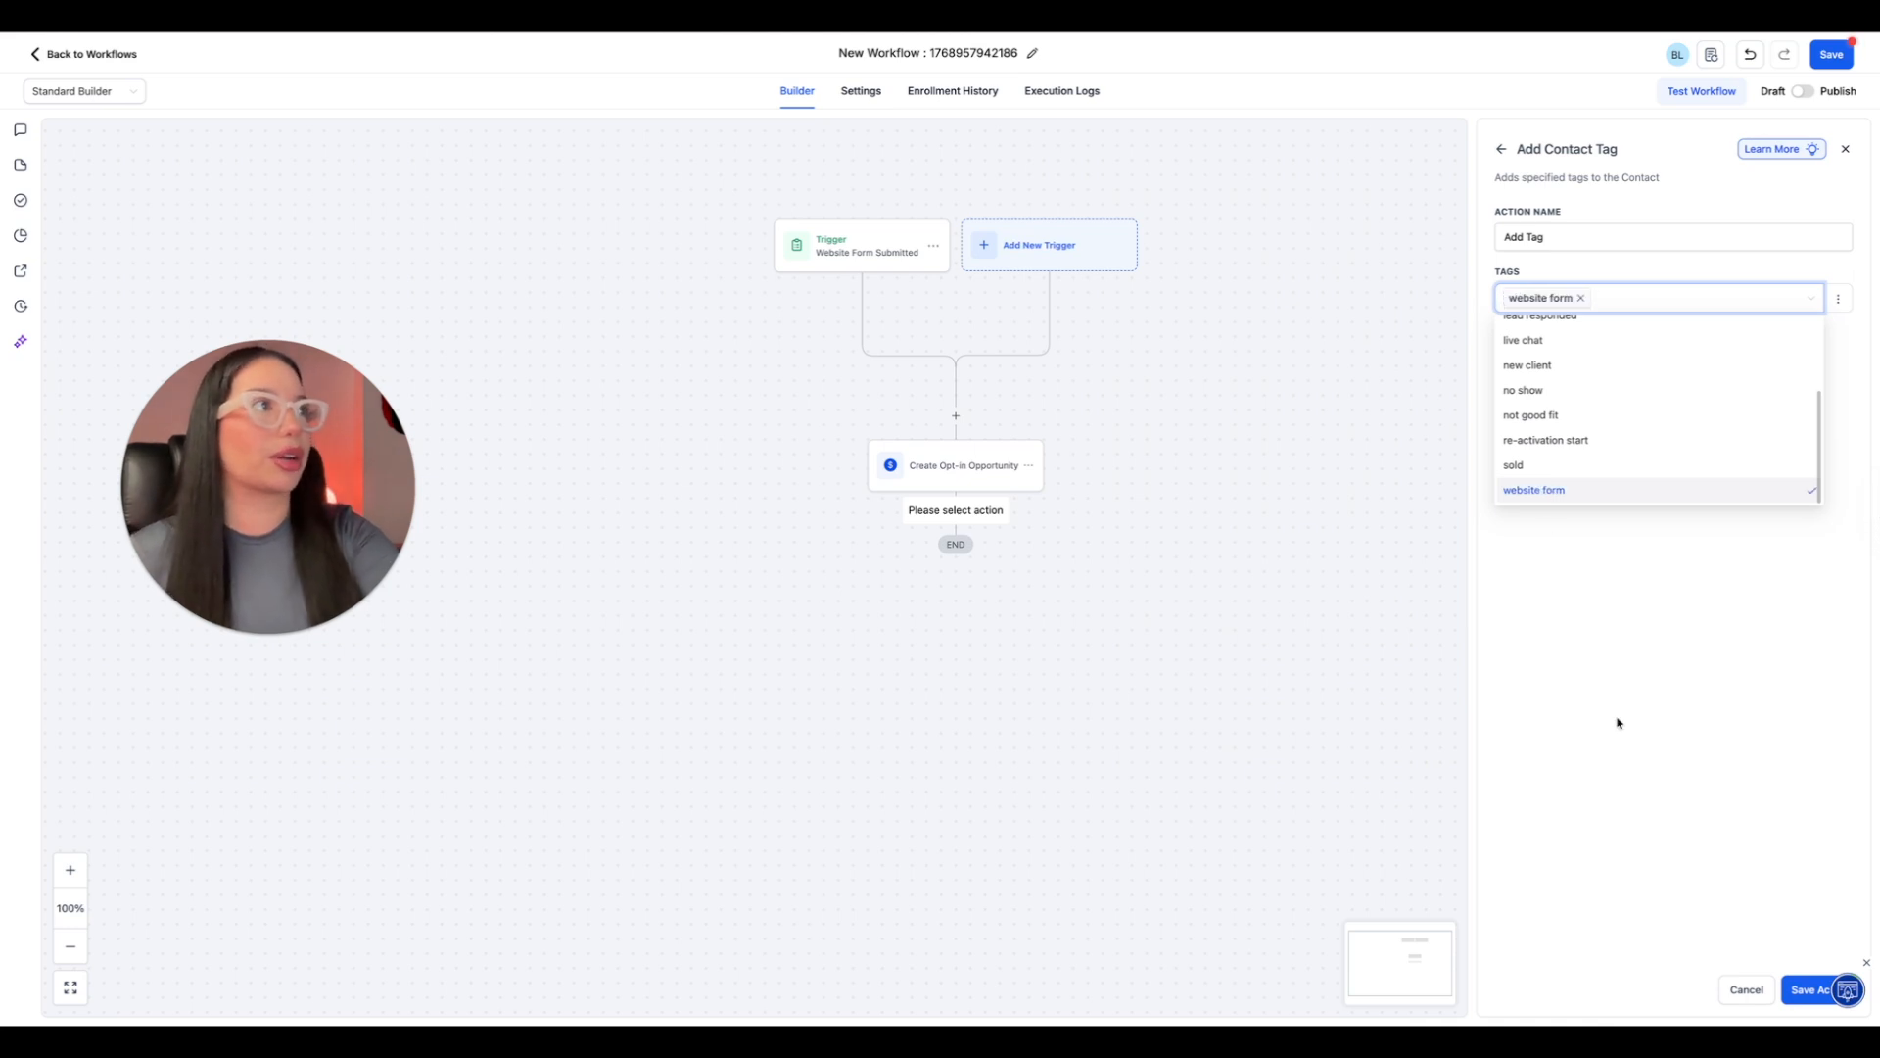
{"action": "left_click", "coordinate": [1807, 990]}
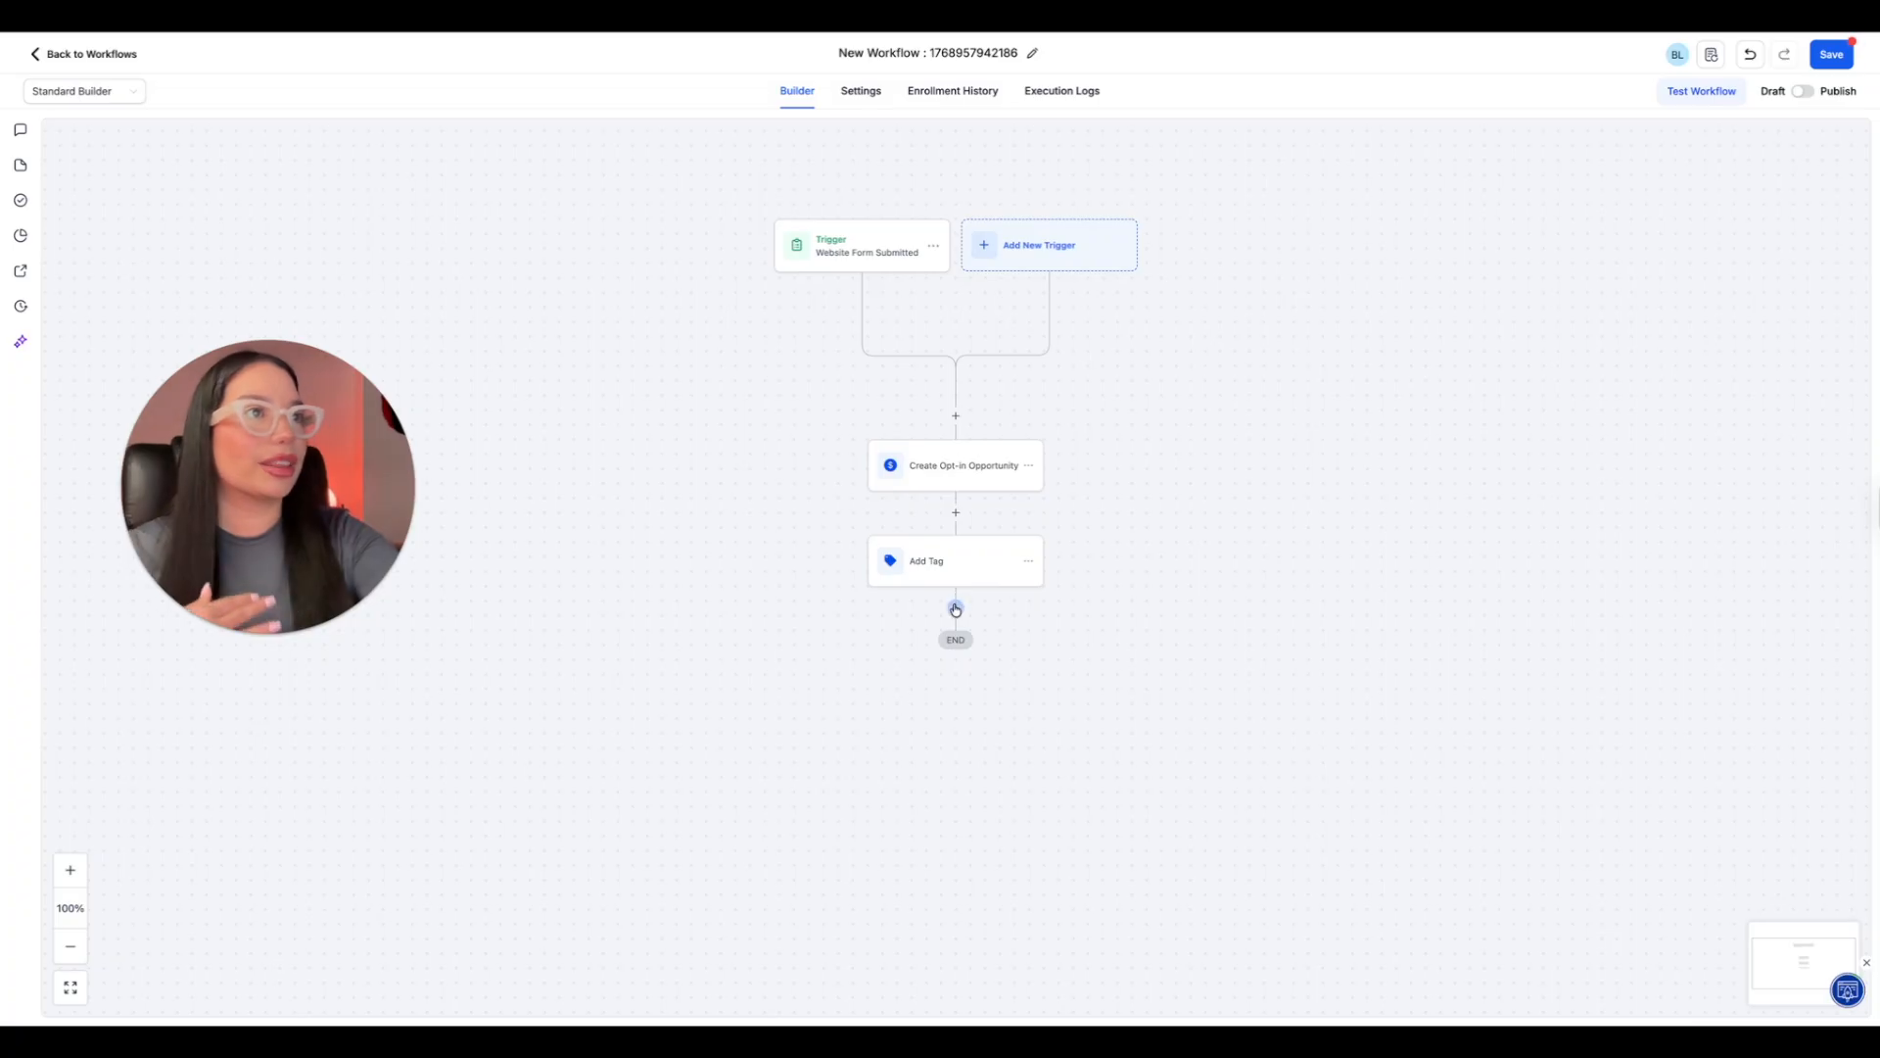
Add a Send Internal Notification action after the Add Tag action and set its notification type to Email.
{"action": "left_click", "coordinate": [956, 607]}
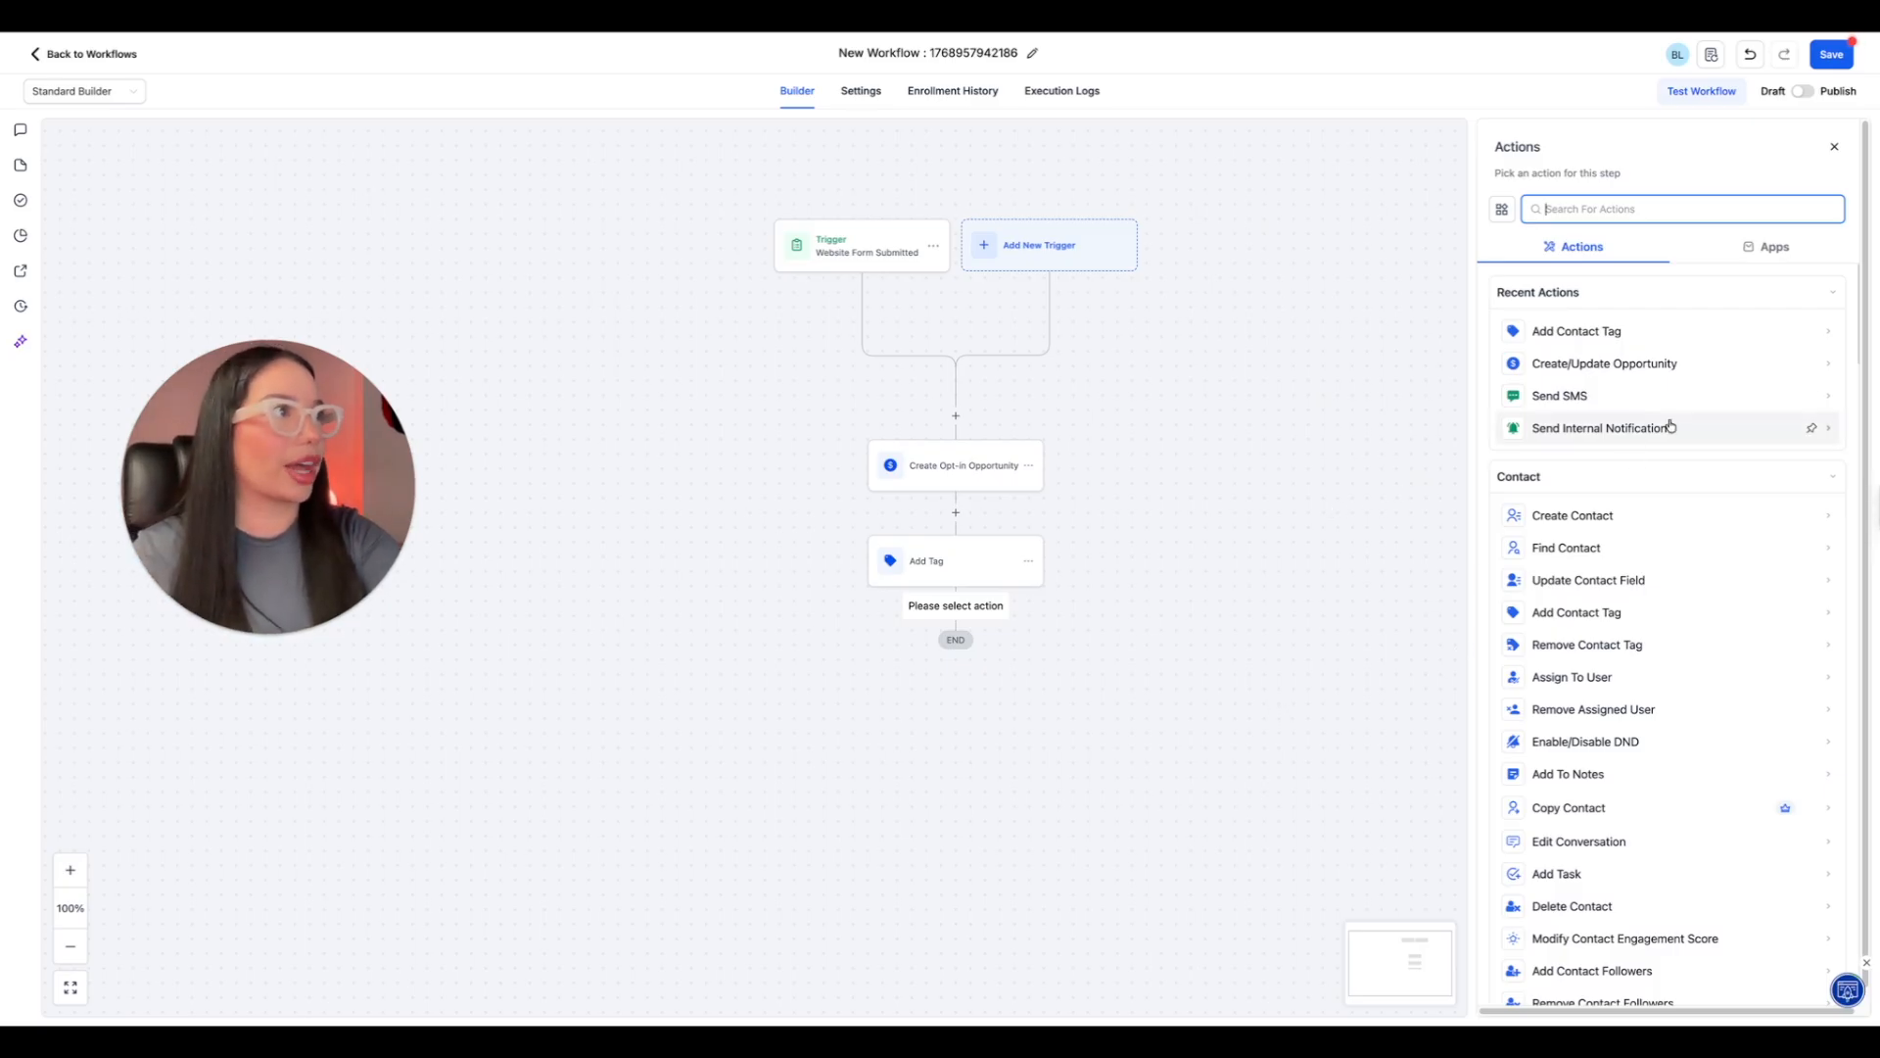
{"action": "left_click", "coordinate": [1636, 423]}
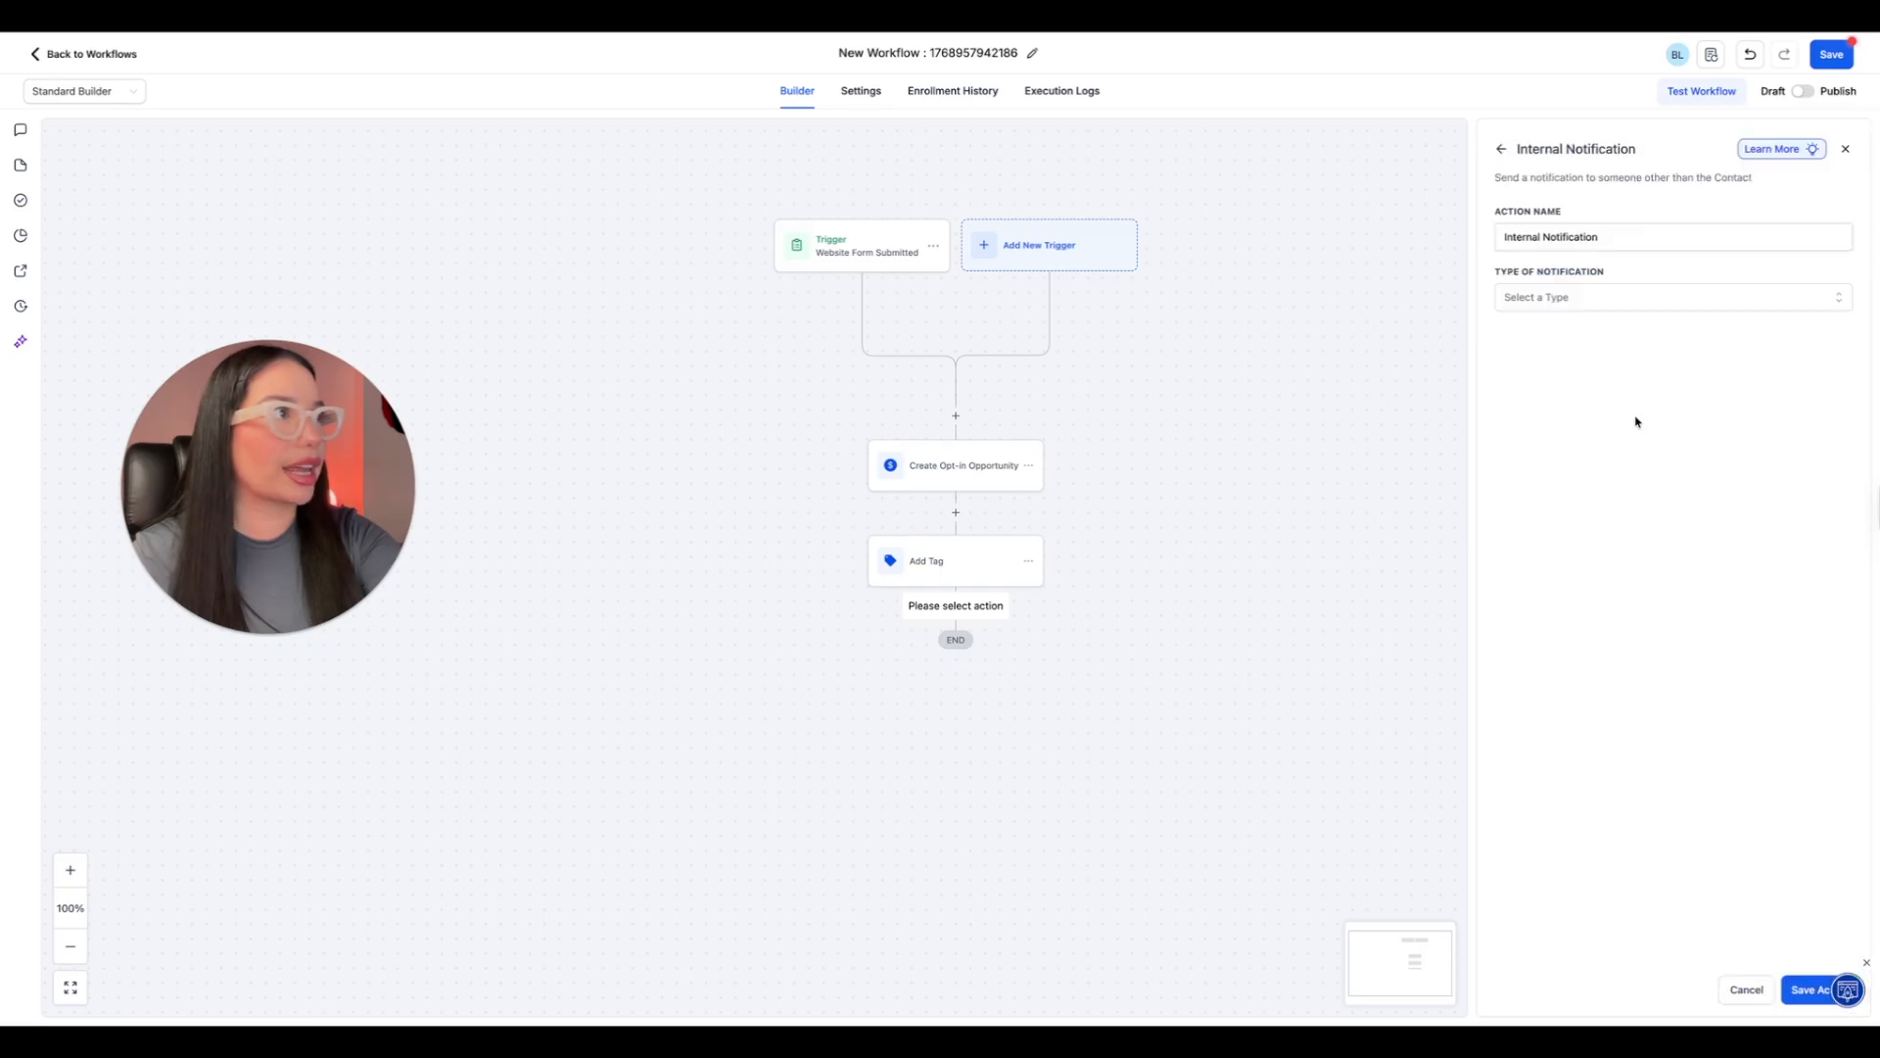
{"action": "left_click", "coordinate": [1570, 306]}
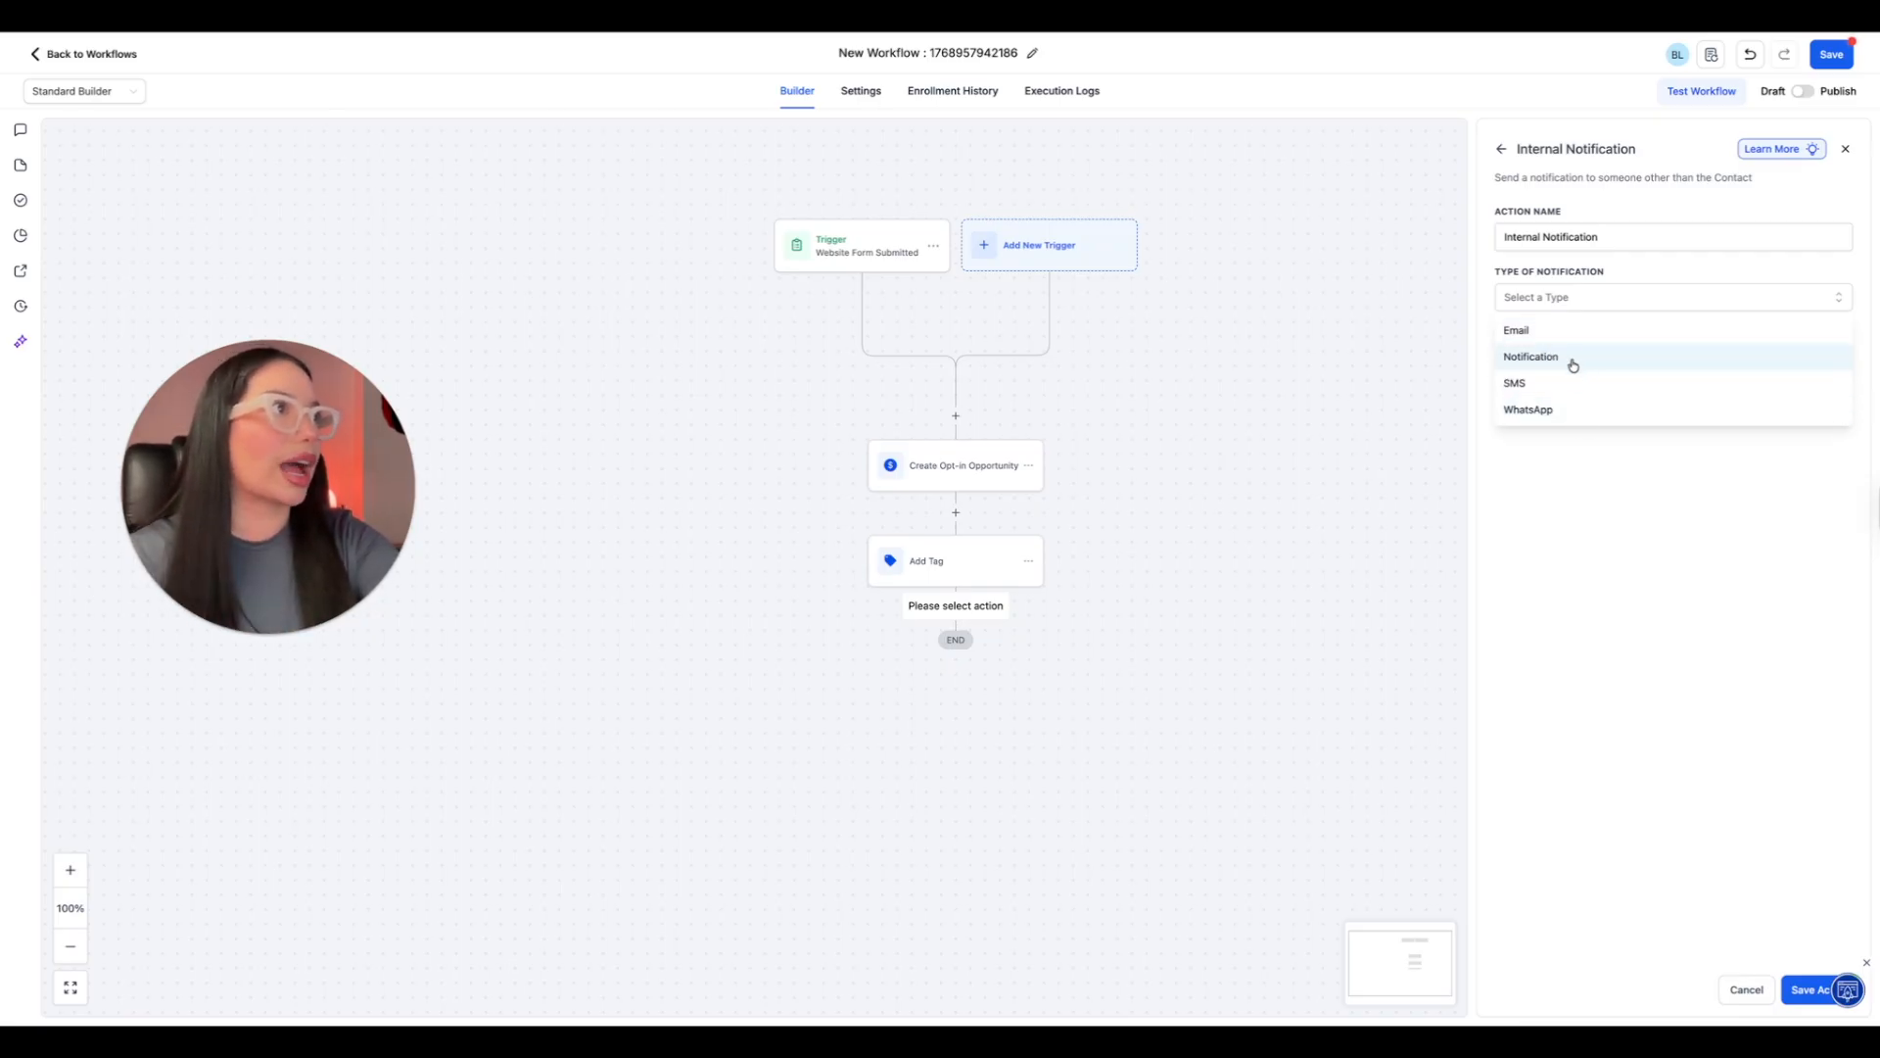
{"action": "left_click", "coordinate": [1547, 340]}
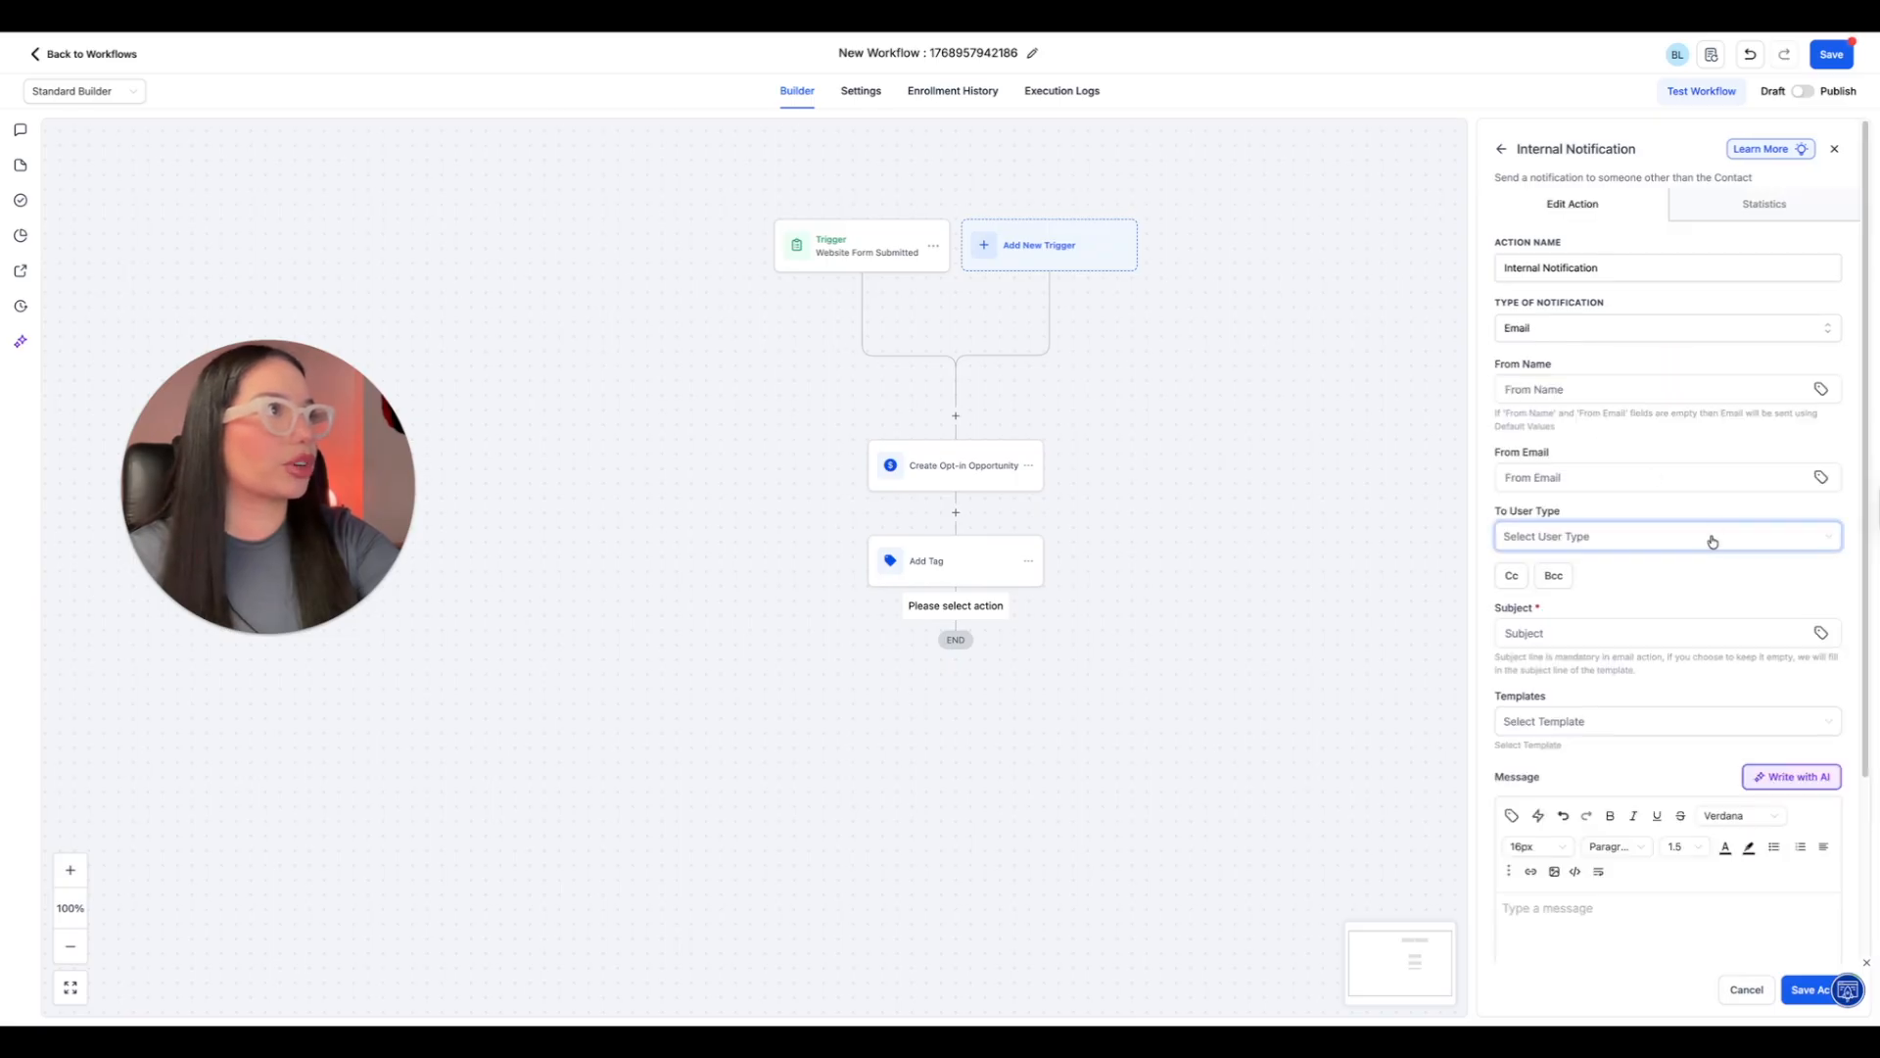
Set the notification's sender name to SWS Team and enter the company's support email address as the sender email.
{"action": "left_click", "coordinate": [1592, 390]}
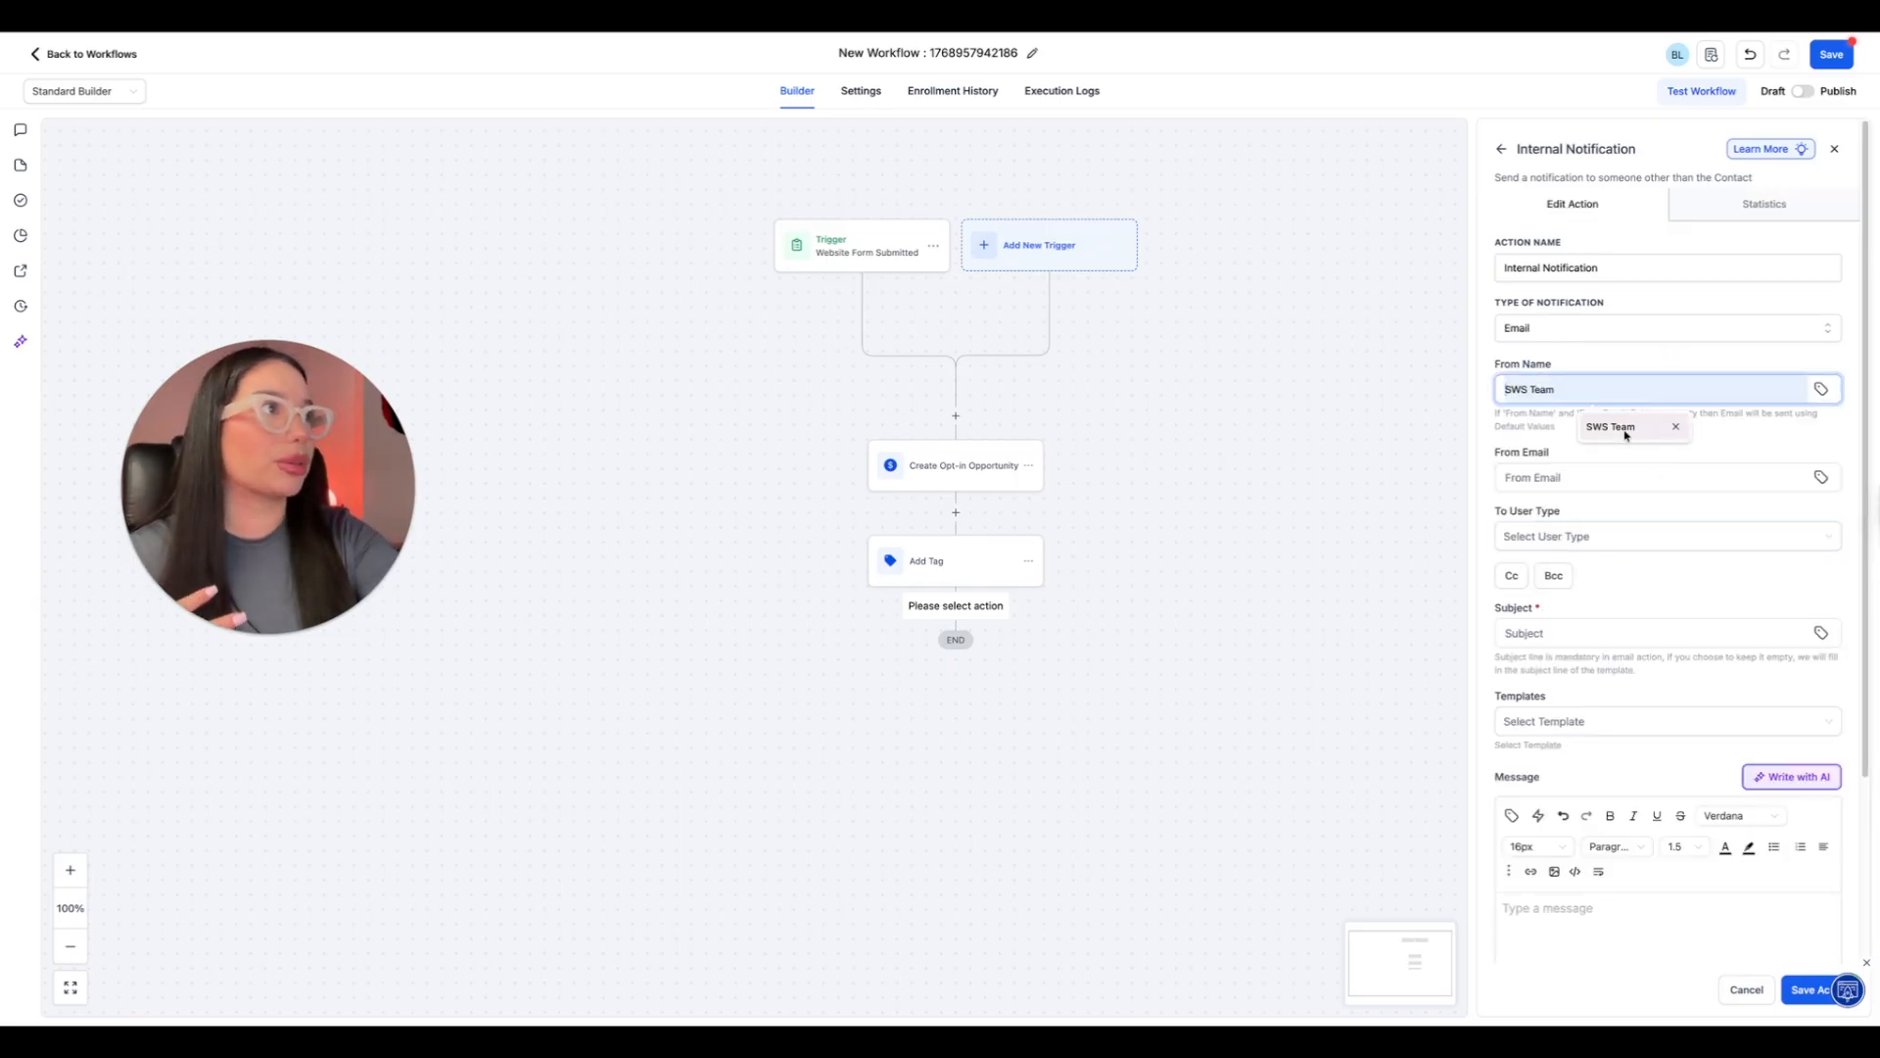
{"action": "left_click", "coordinate": [1624, 433]}
{"action": "left_click", "coordinate": [1580, 478]}
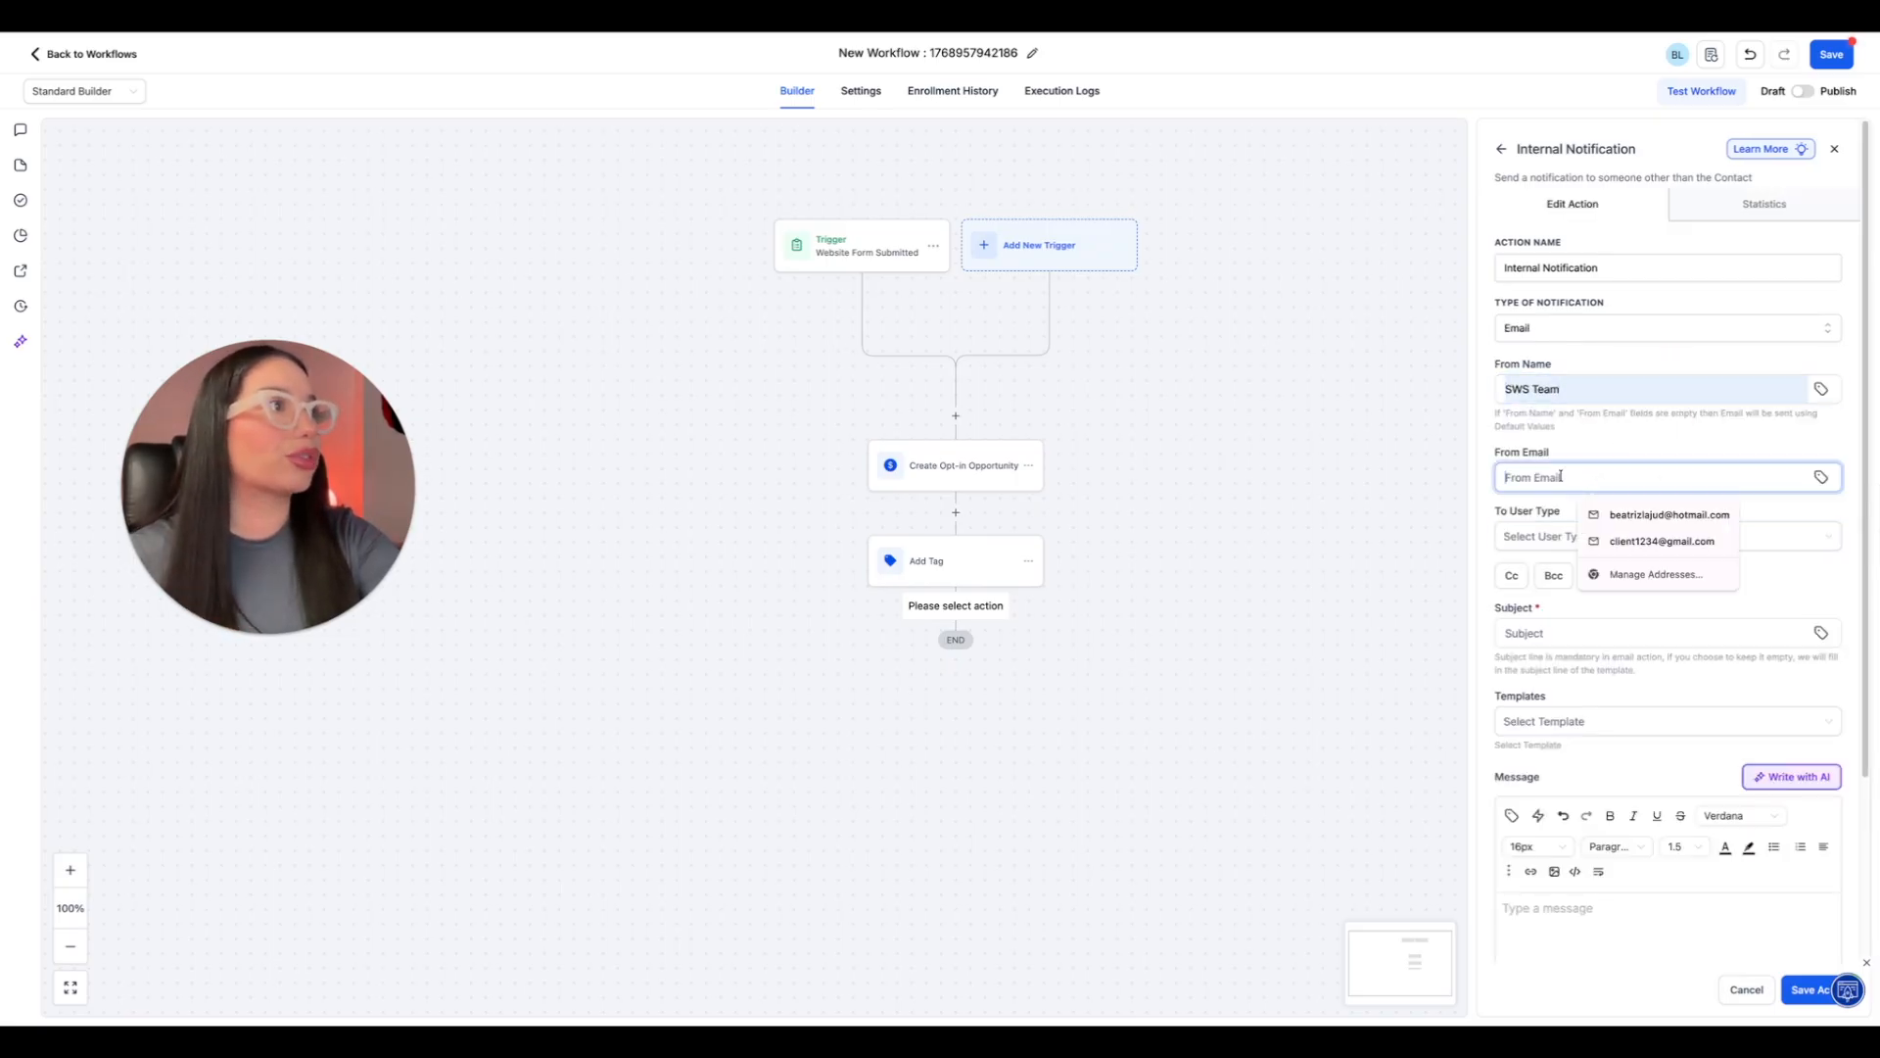
{"action": "left_click", "coordinate": [1593, 429]}
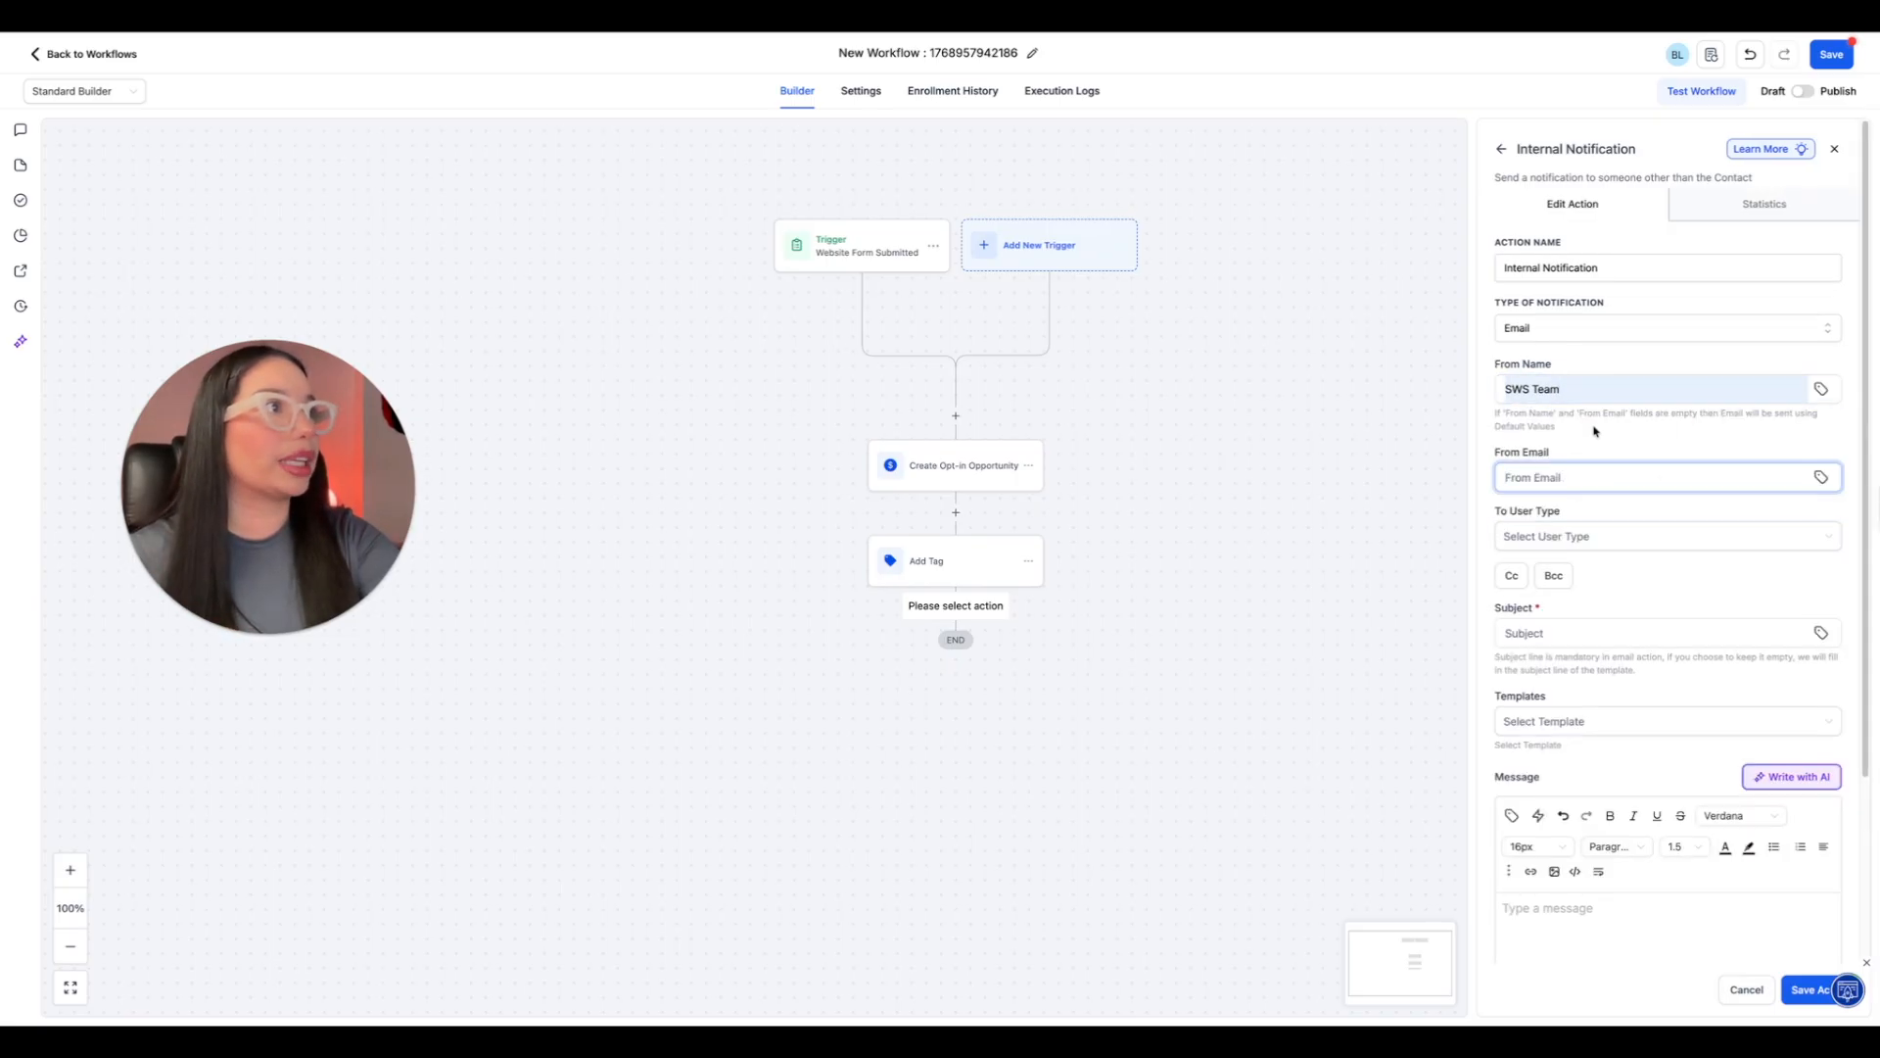
{"action": "left_click", "coordinate": [1588, 477]}
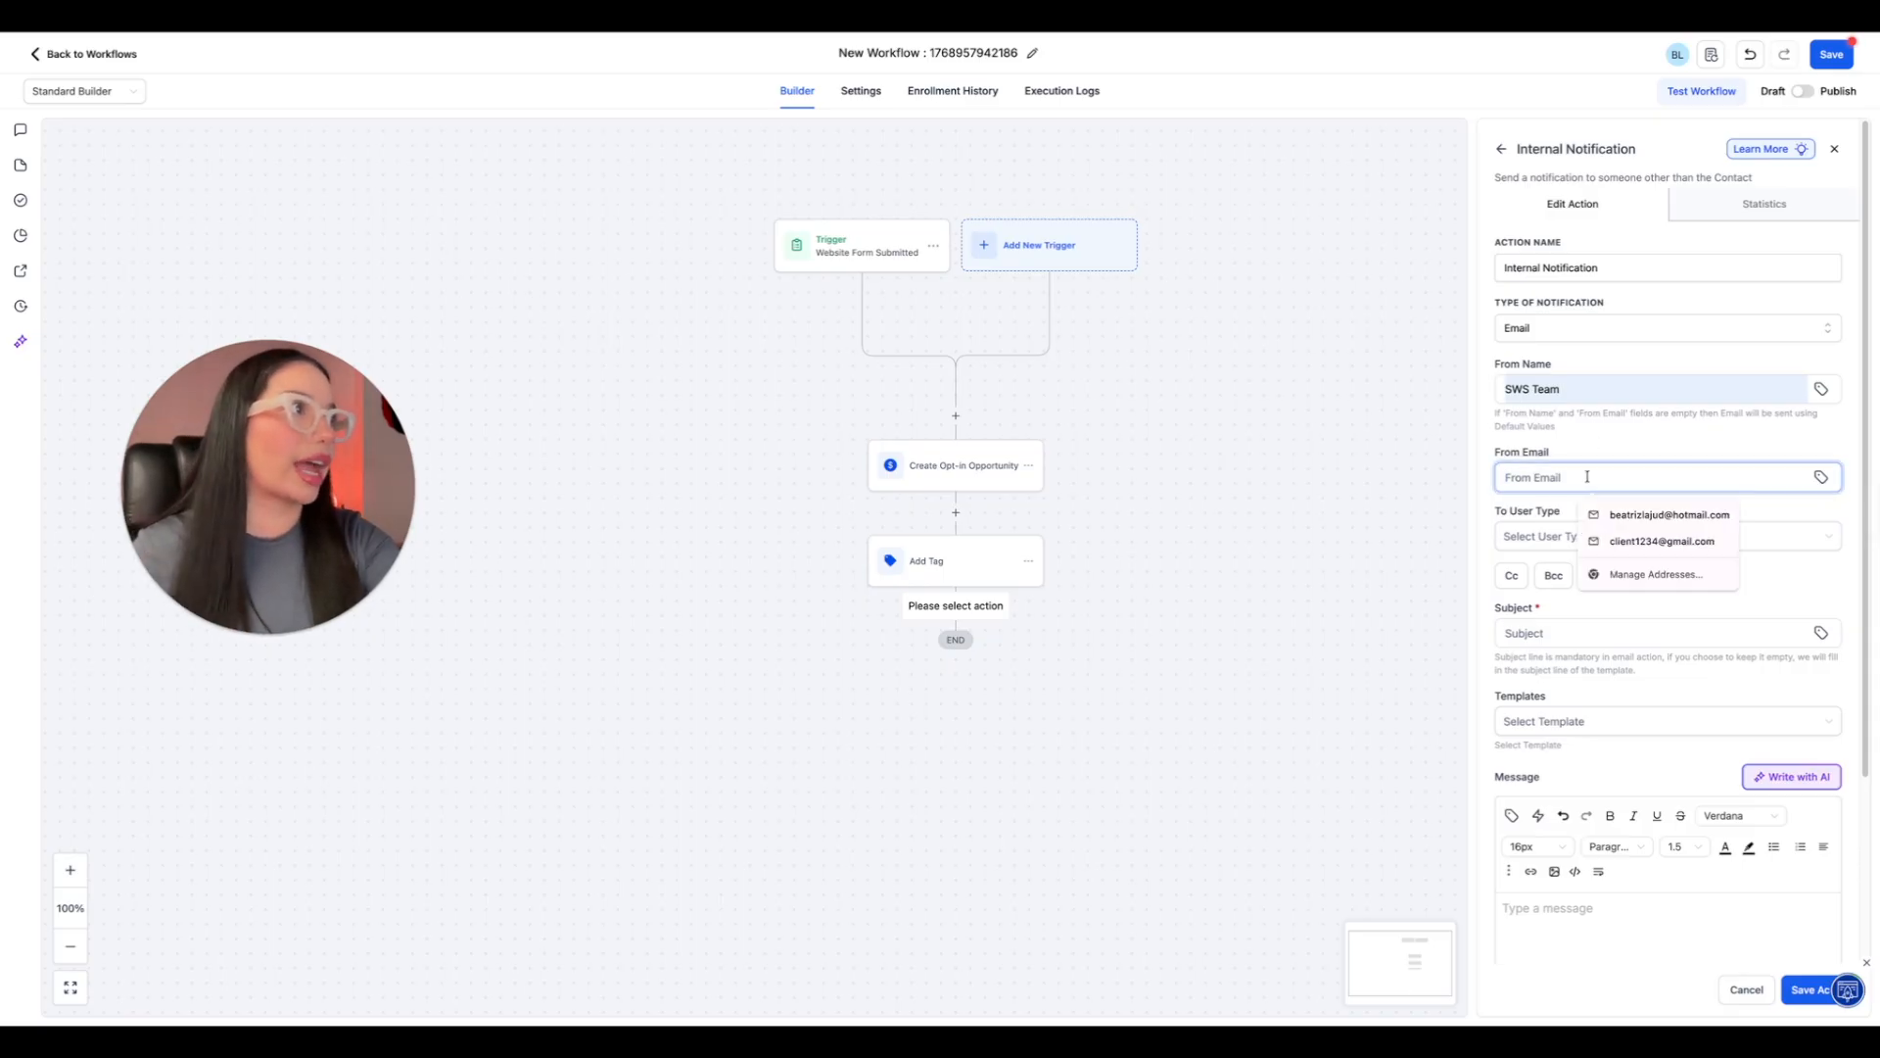
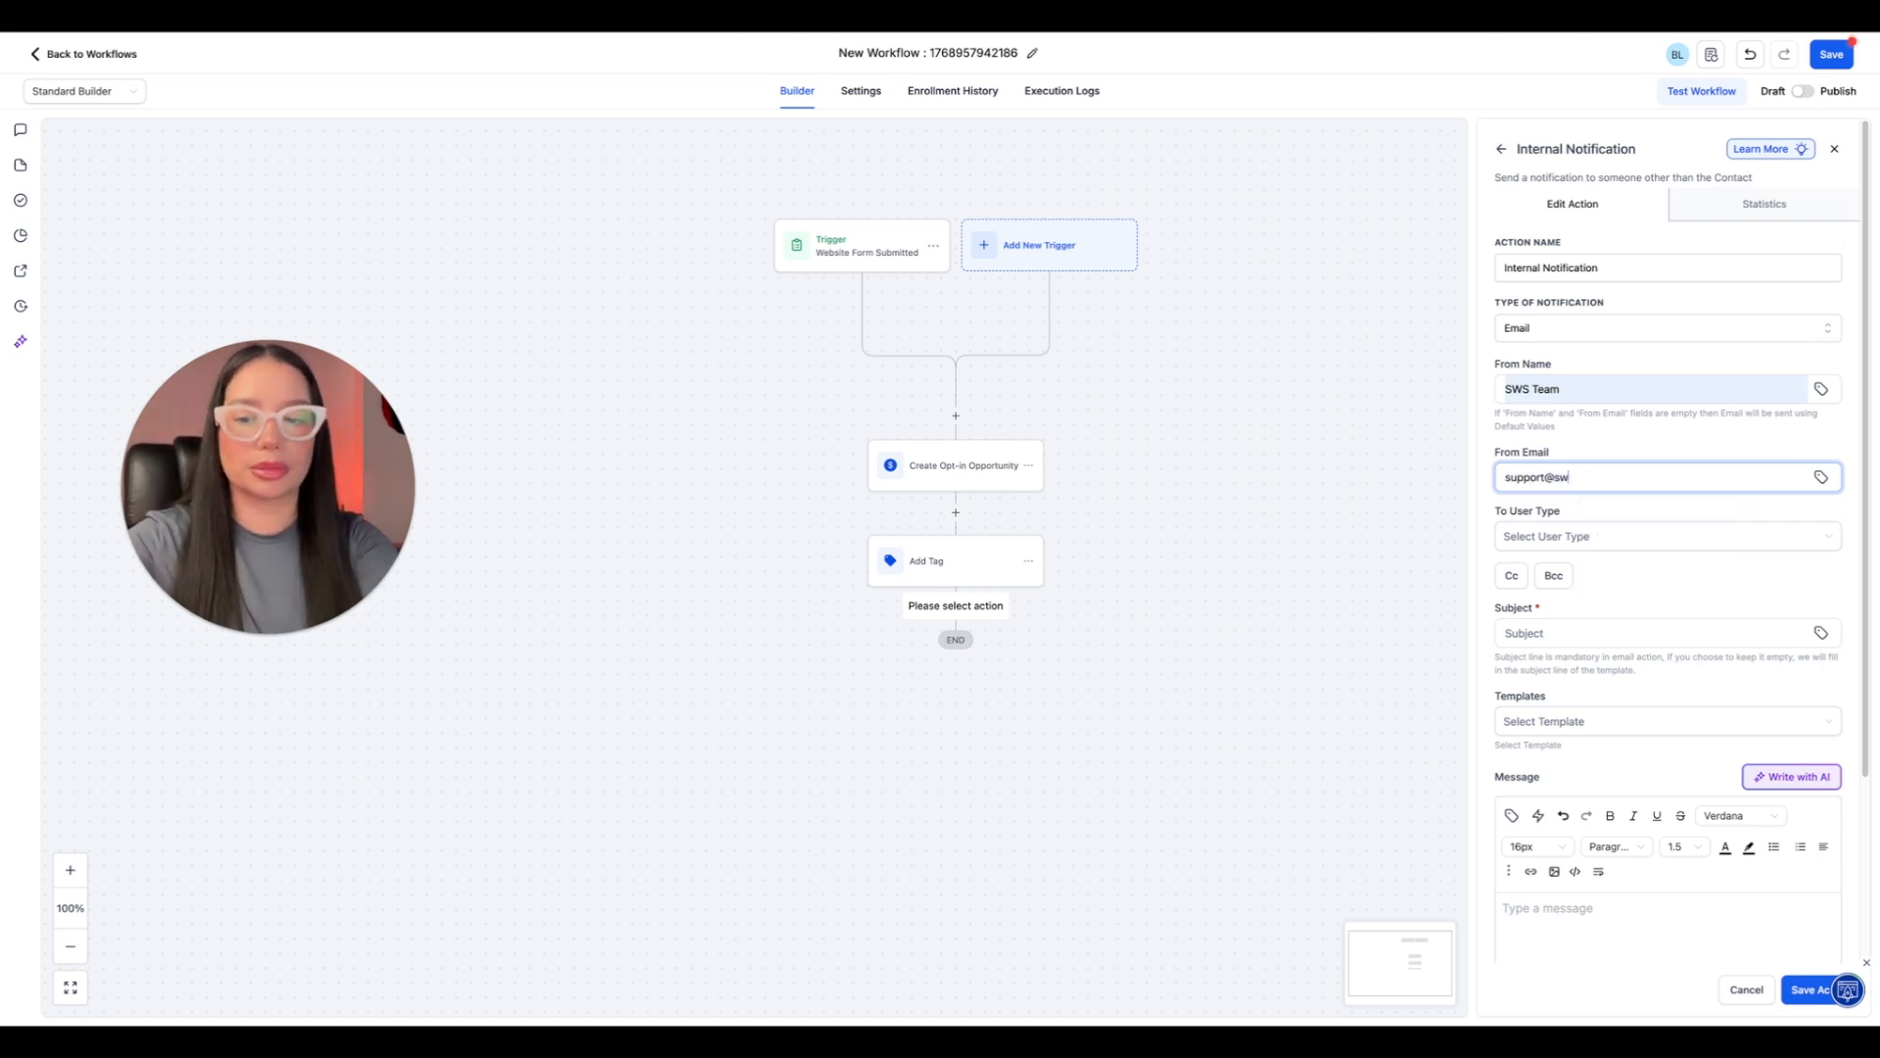
Set the notification's recipient user type to Custom Email.
{"action": "left_click", "coordinate": [1584, 538]}
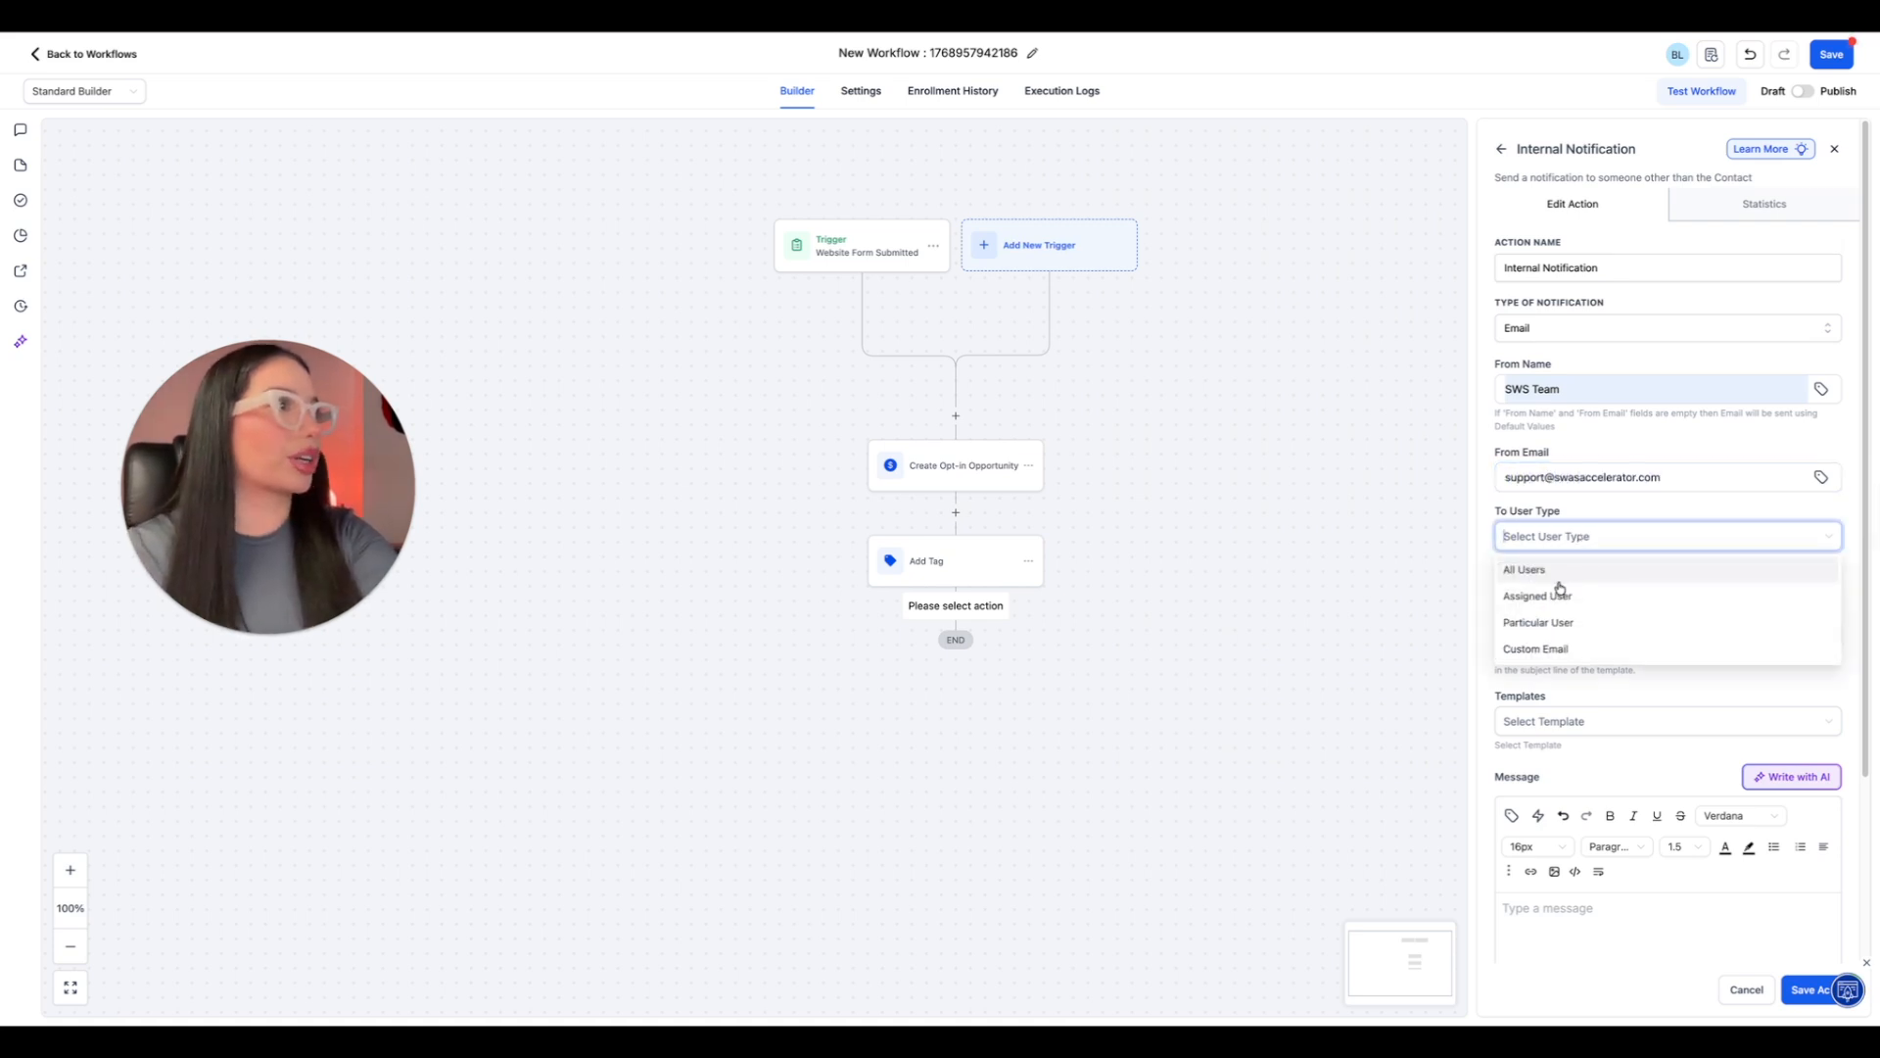
{"action": "left_click", "coordinate": [1557, 649]}
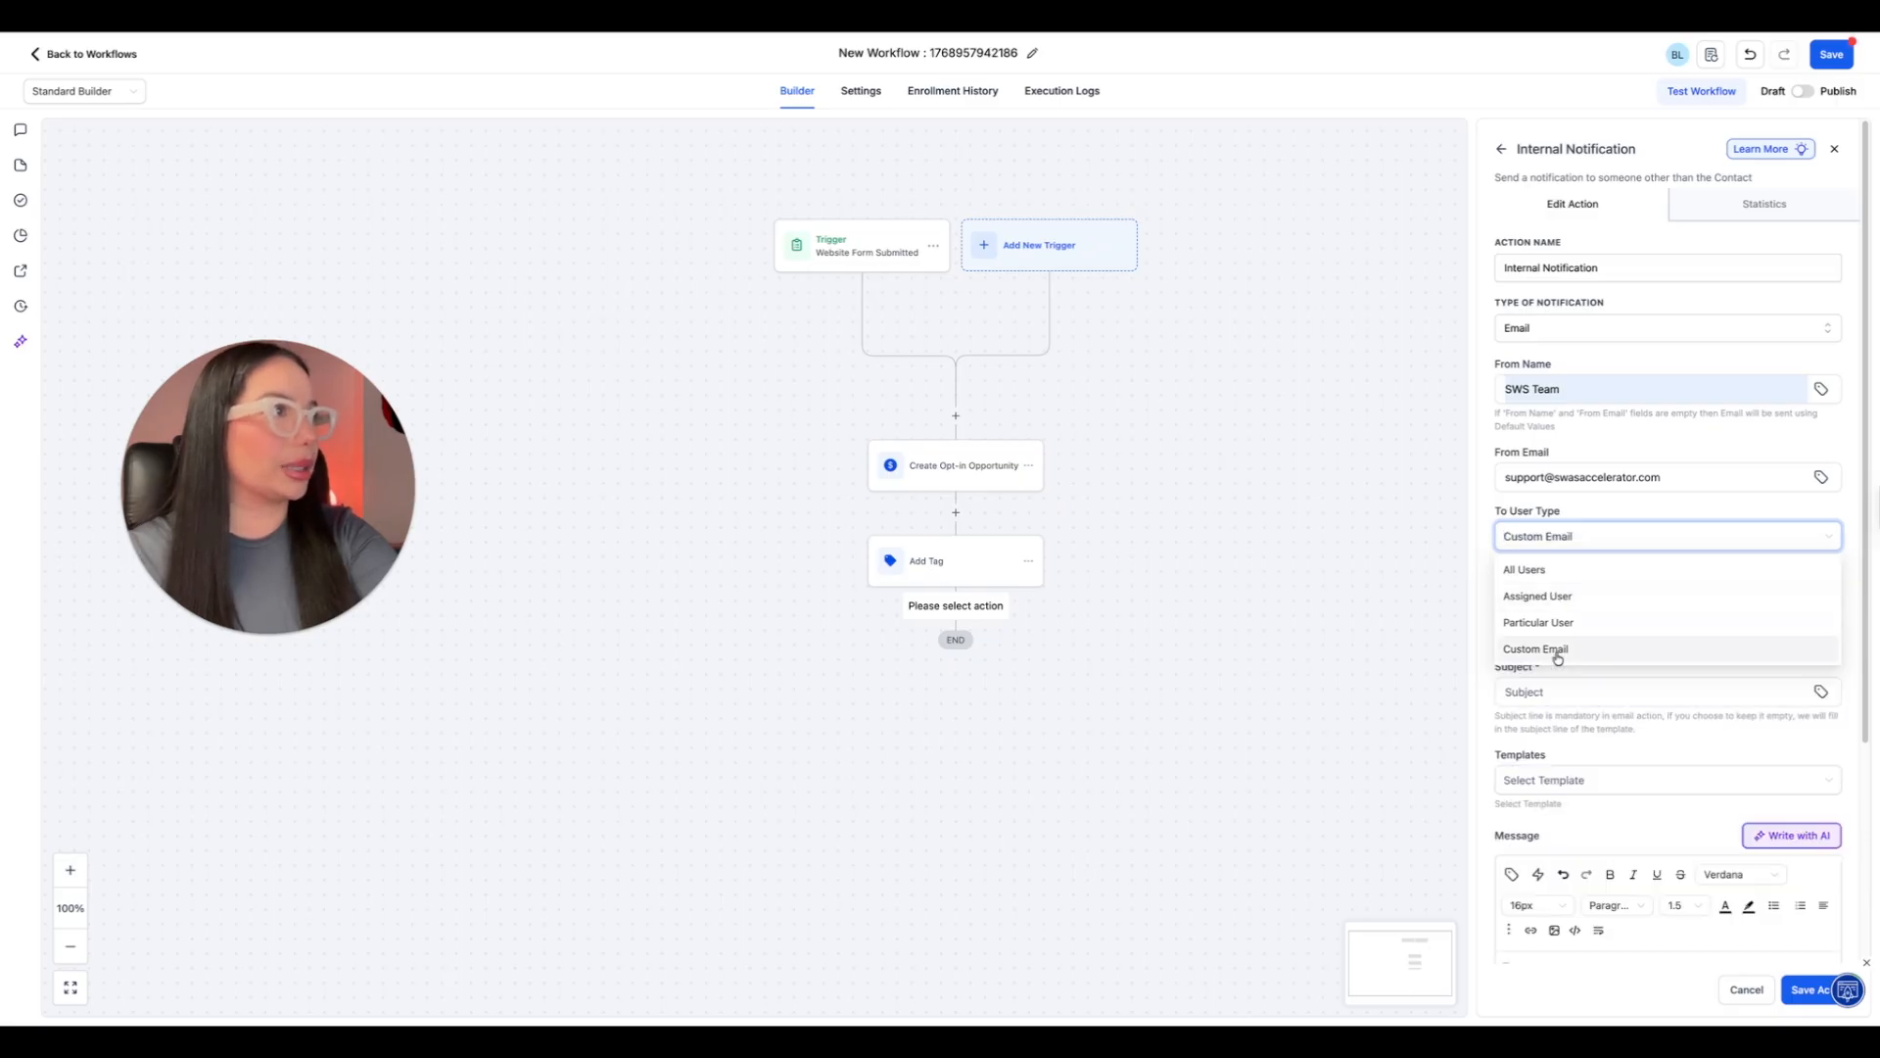
{"action": "left_click", "coordinate": [1568, 595]}
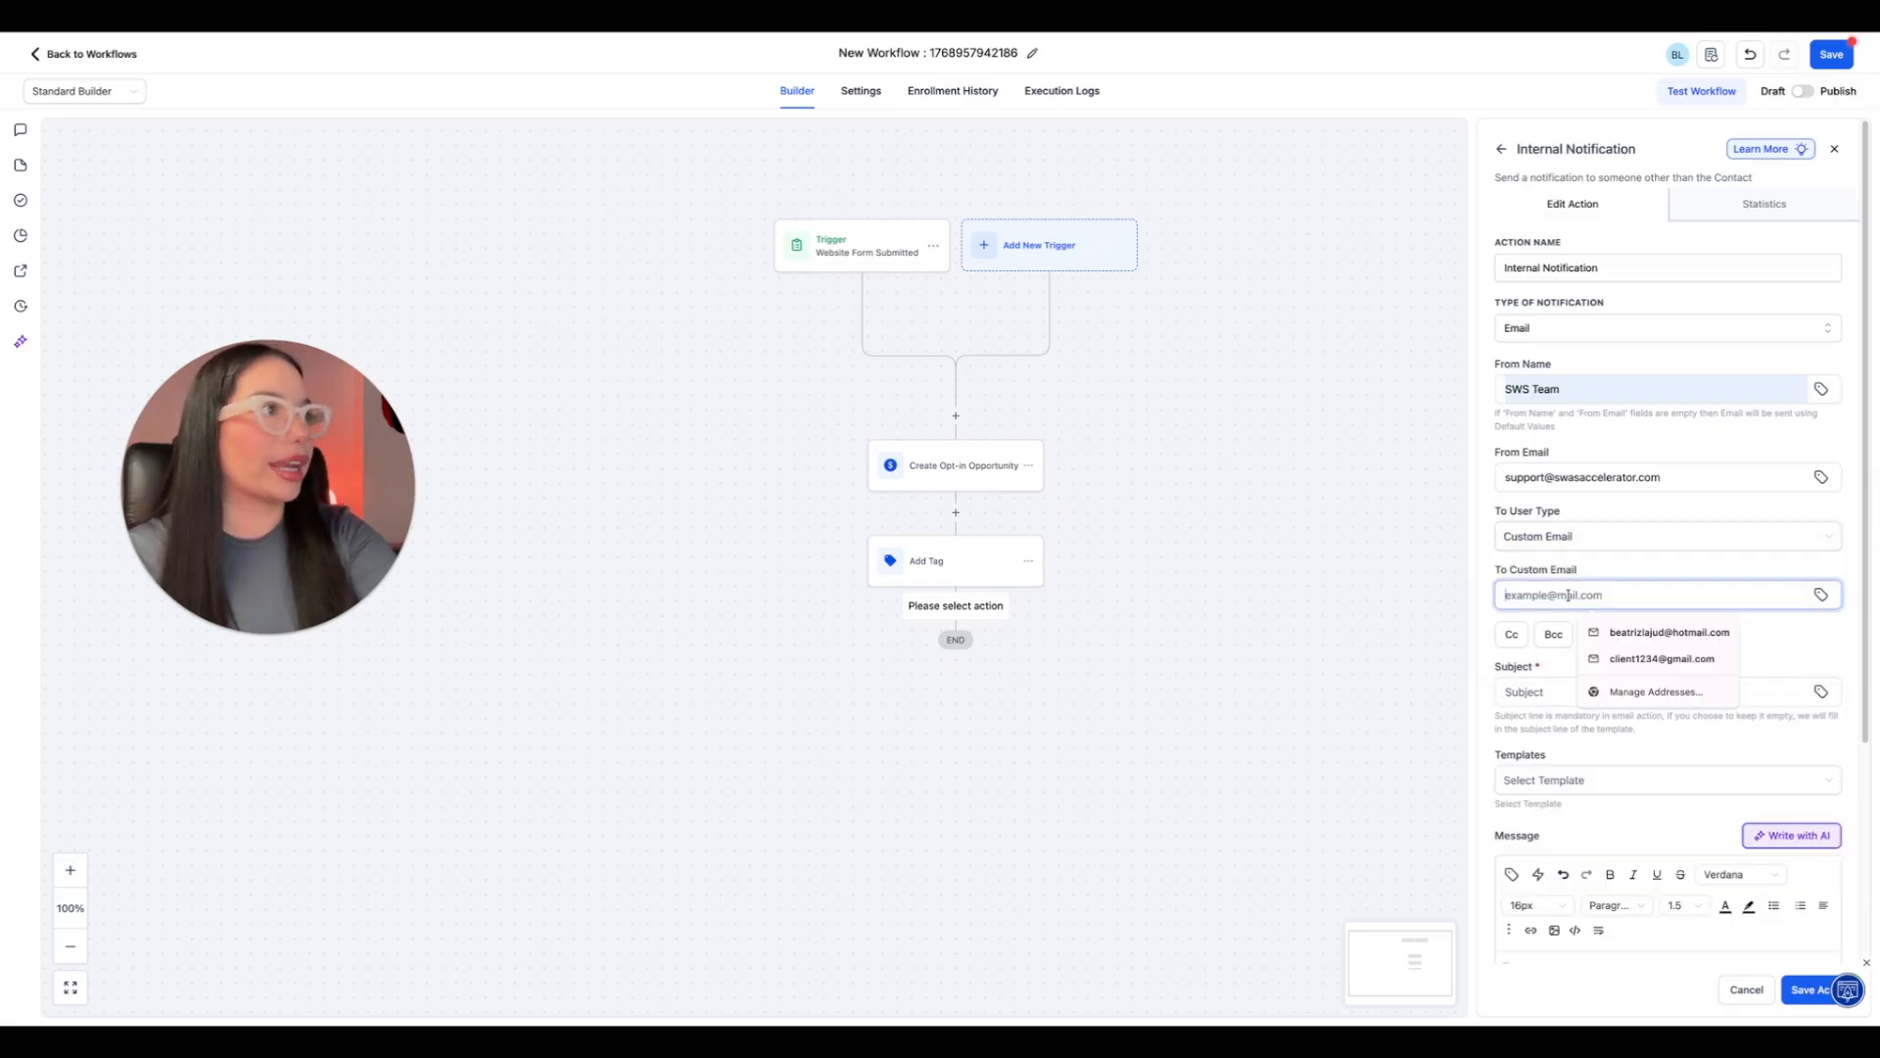
{"action": "left_click", "coordinate": [1800, 630]}
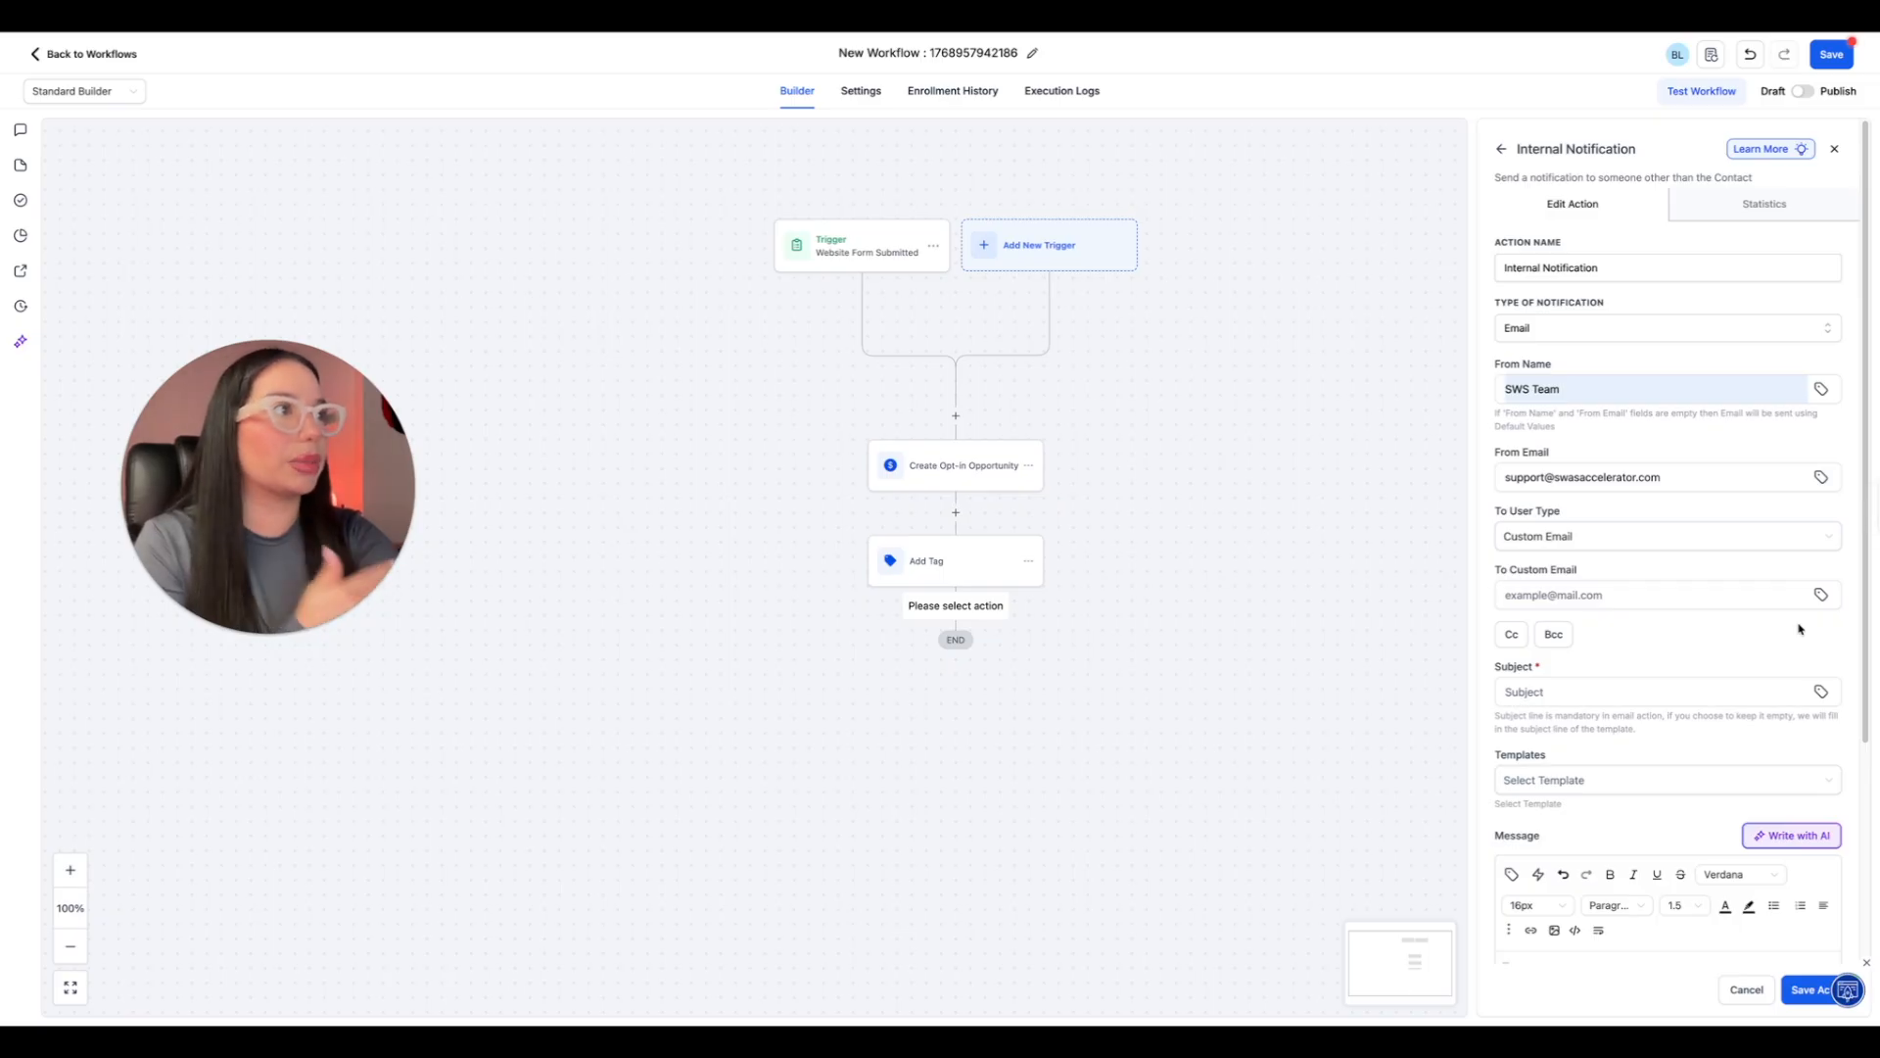
Enter the three team members' email addresses, separated by commas, as the notification's custom recipients.
{"action": "left_click", "coordinate": [1694, 593]}
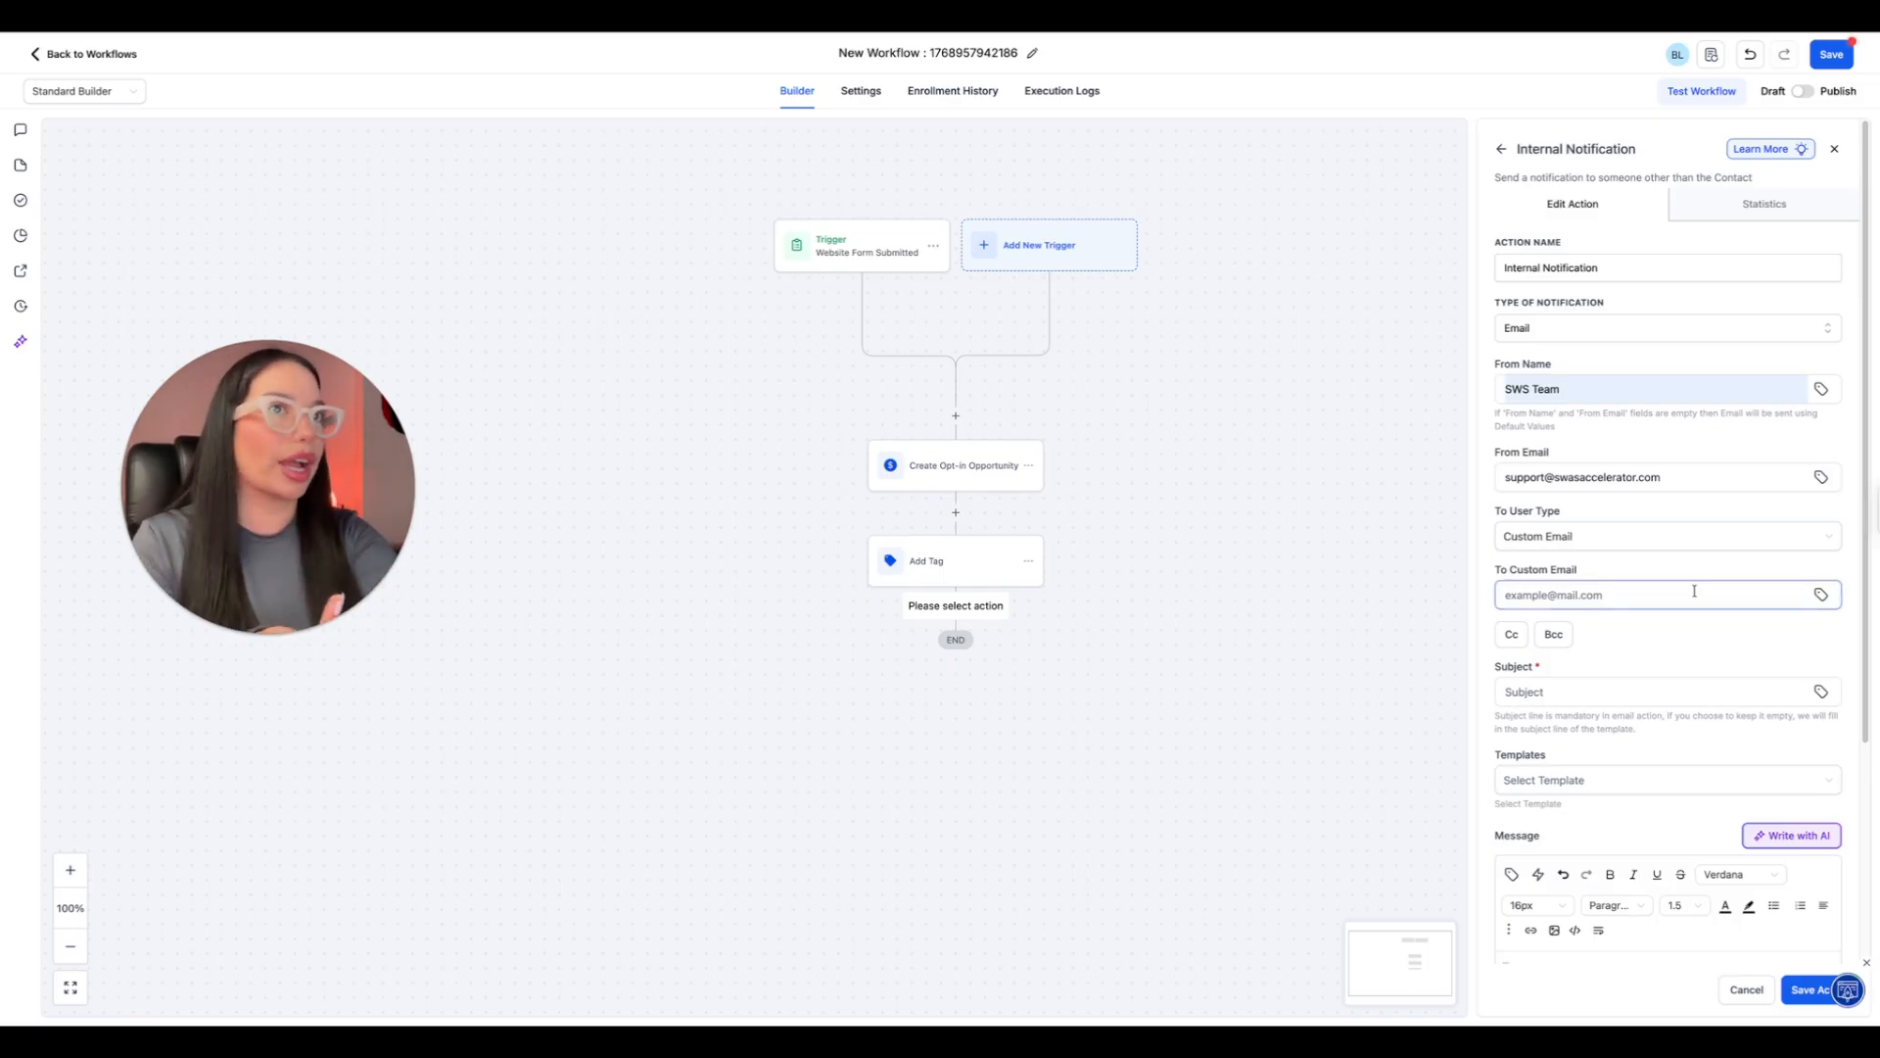
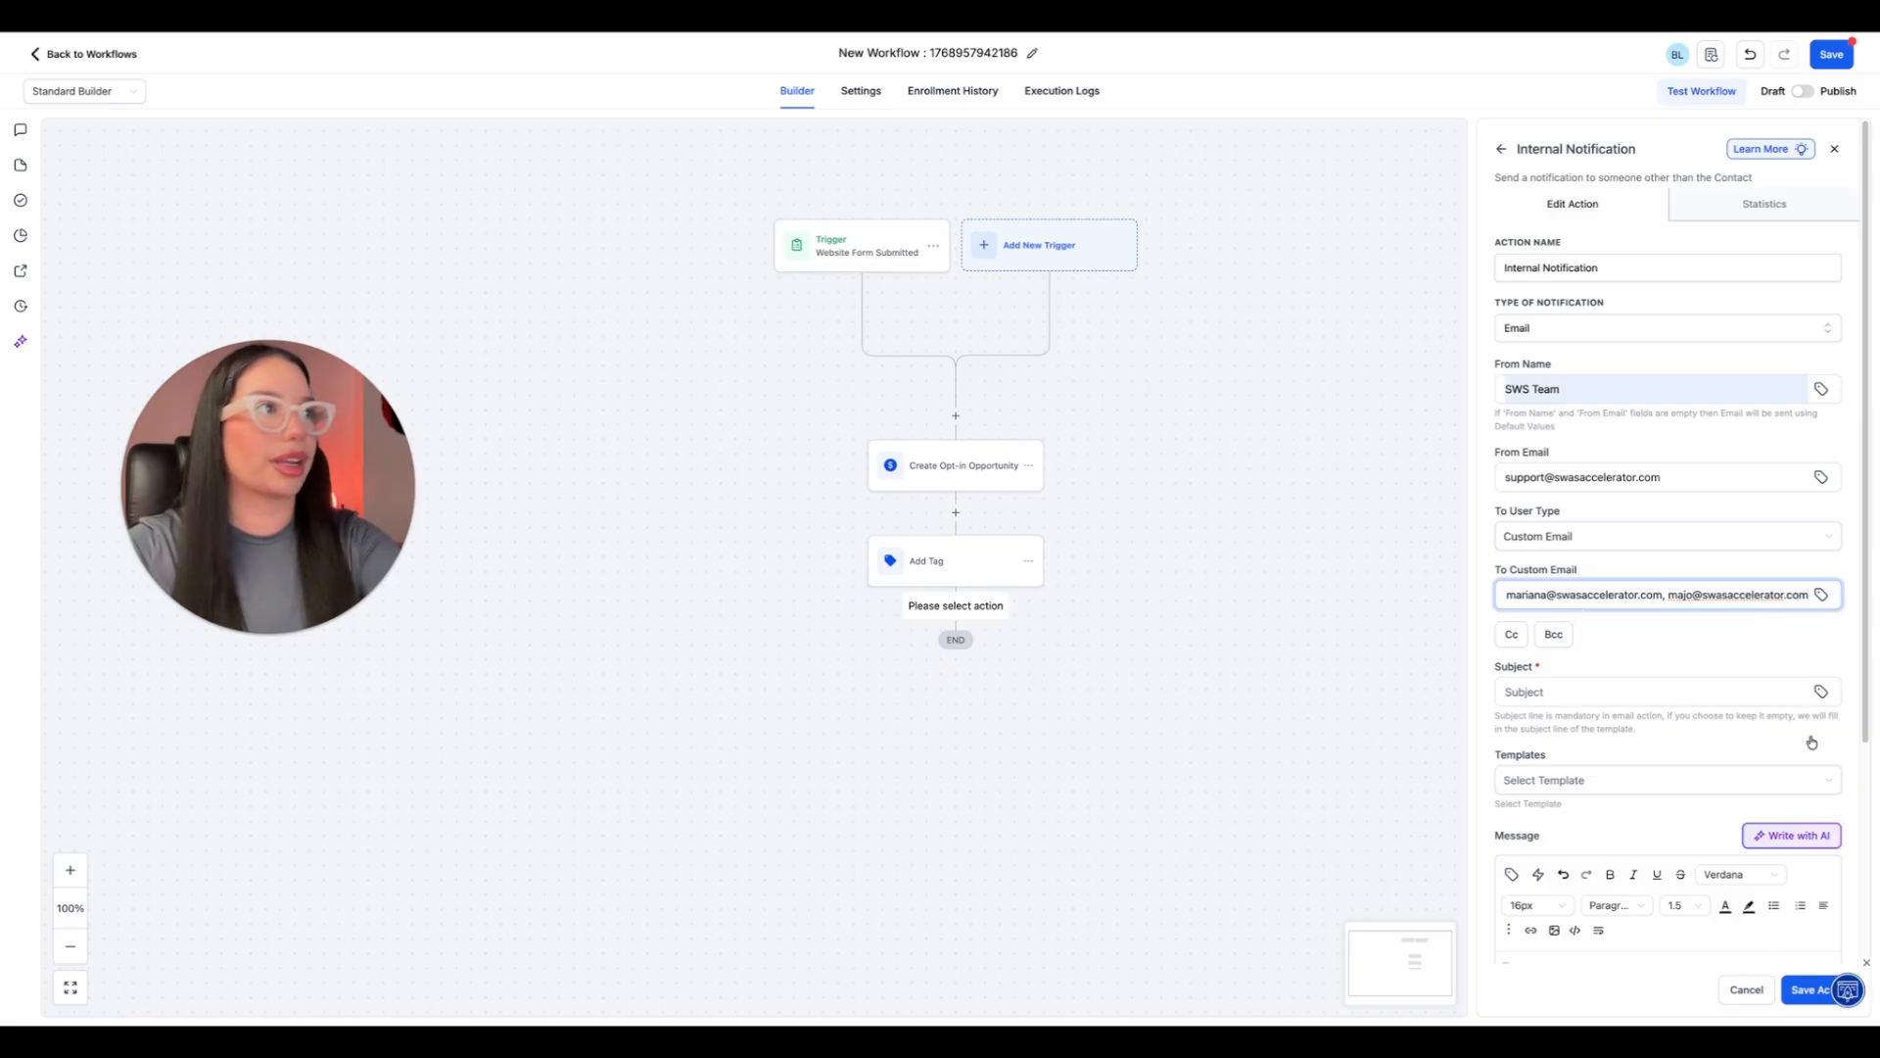
Set the notification's subject to "NEW LEAD" and write "NEW LEAD! WEBSITE FORM SUBMITTED!" as its message.
{"action": "left_click", "coordinate": [1616, 690]}
{"action": "type", "text": "NEW LEAD"}
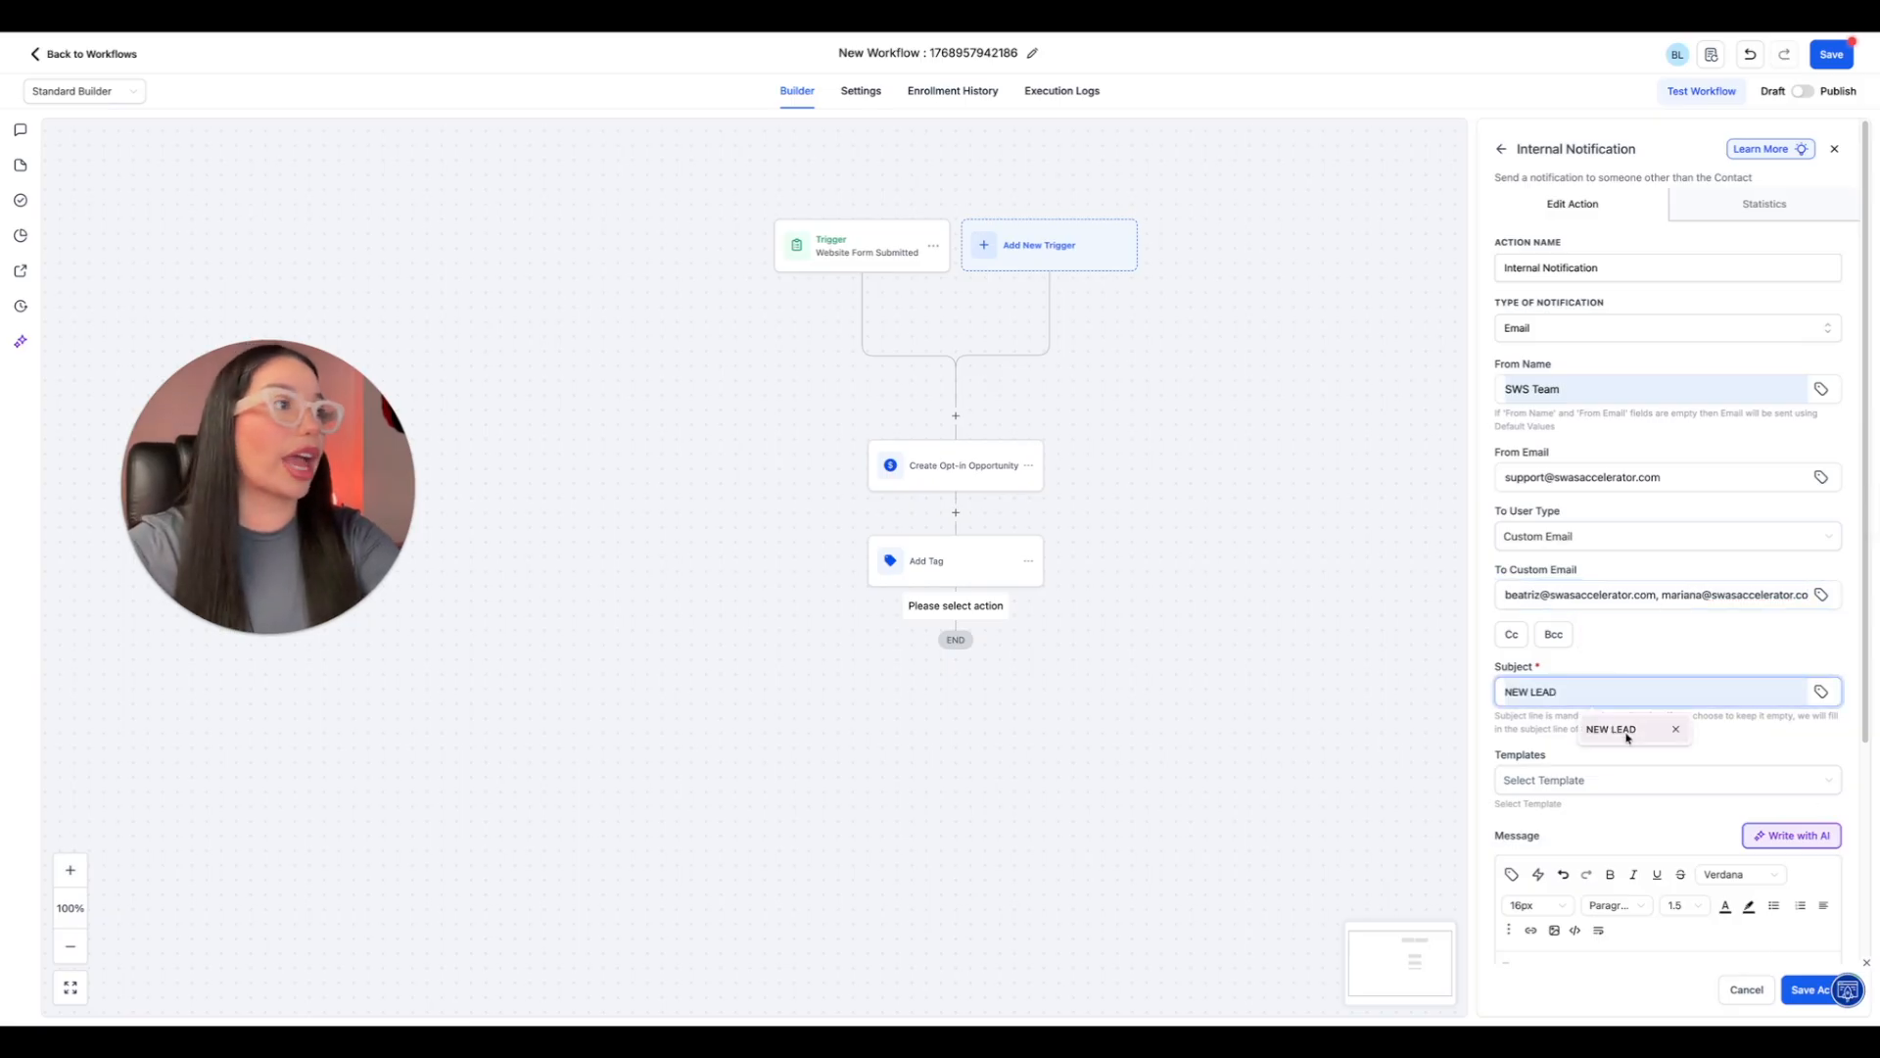
{"action": "scroll", "coordinate": [1629, 800], "scroll_direction": "down", "scroll_amount": 1}
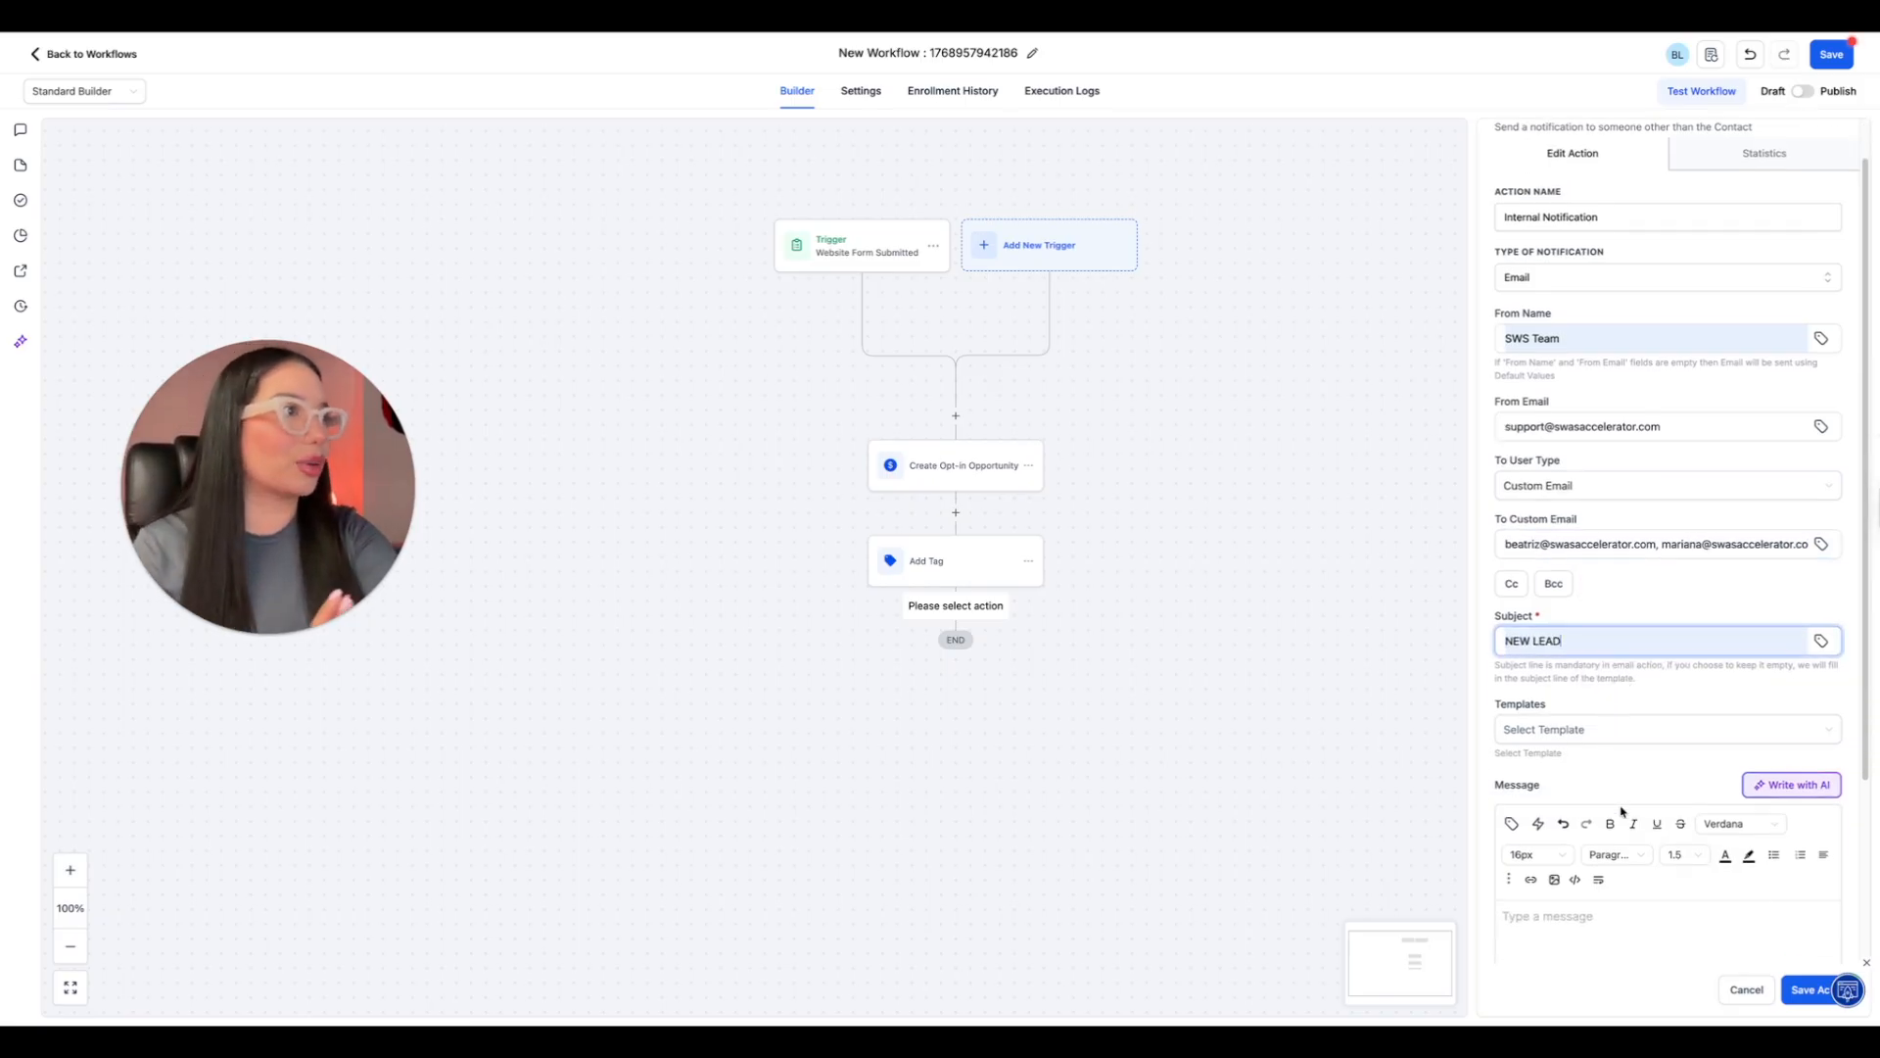
{"action": "scroll", "coordinate": [1624, 812], "scroll_direction": "down", "scroll_amount": 1}
{"action": "left_click", "coordinate": [1606, 857]}
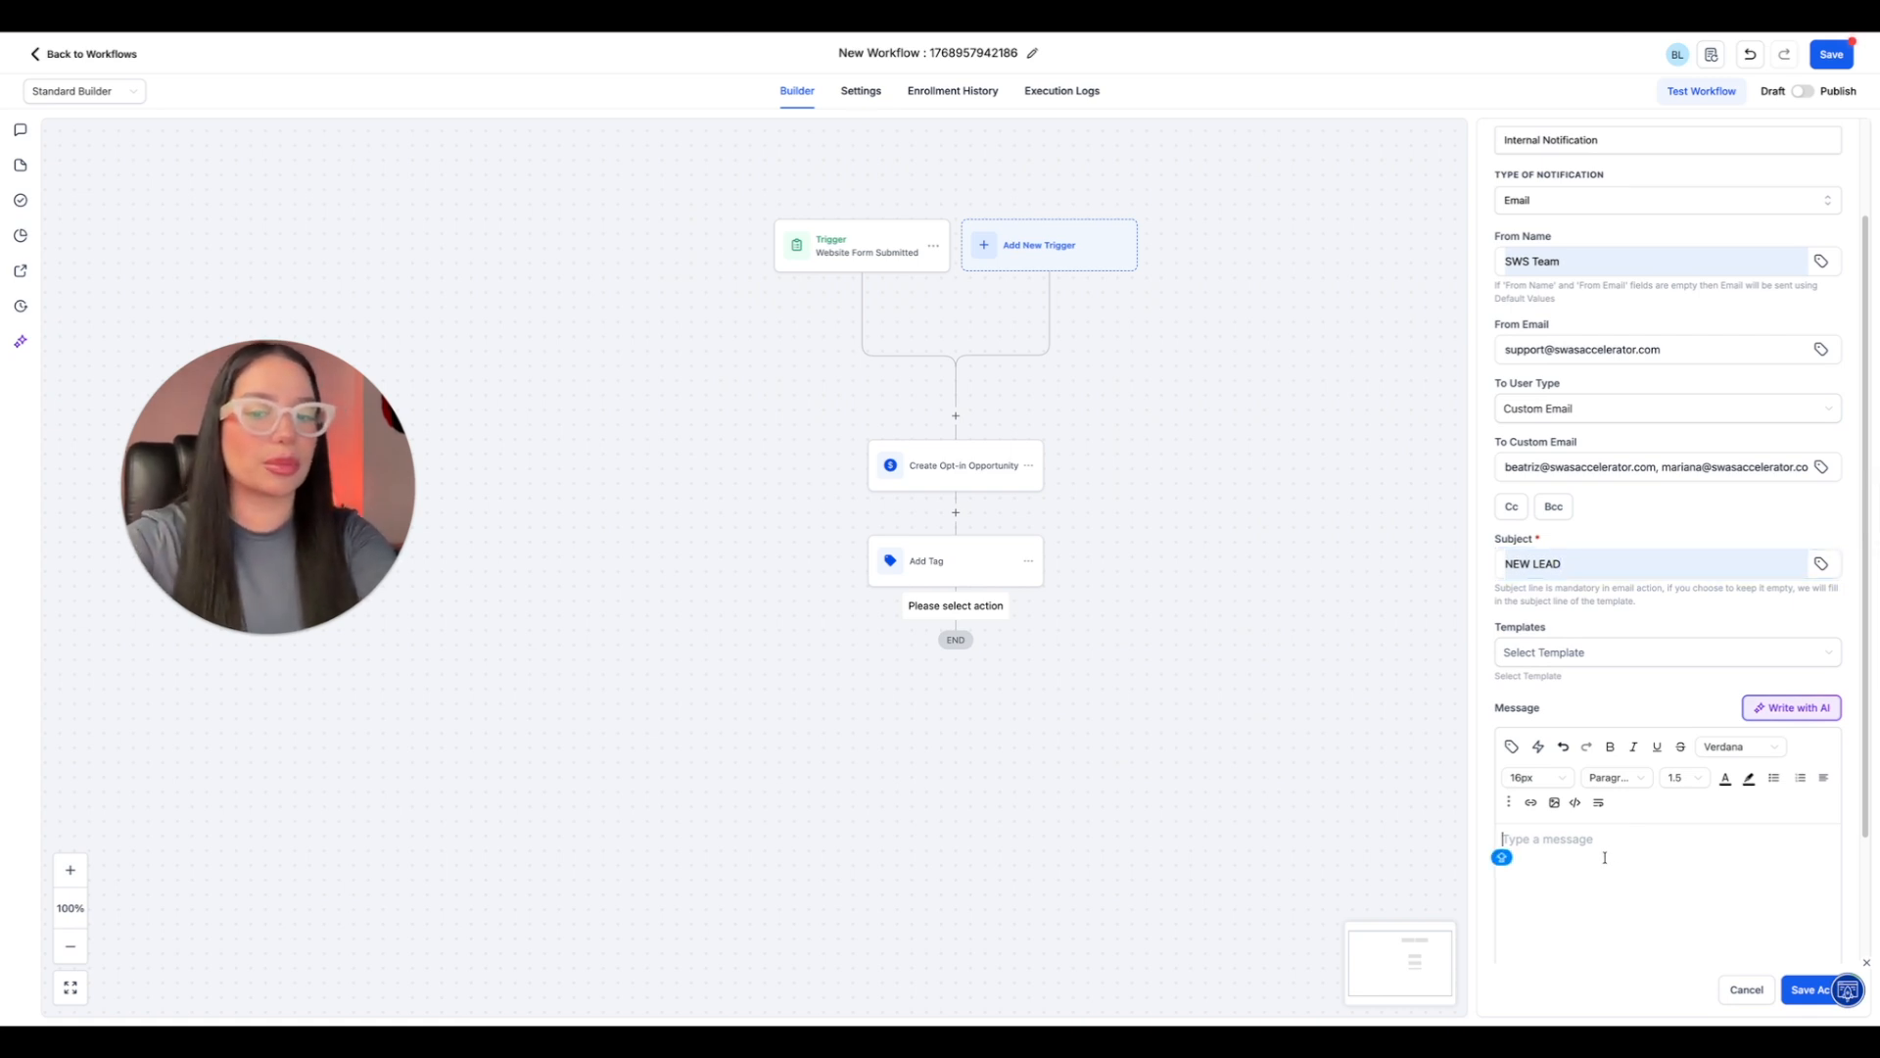
{"action": "type", "text": "N"}
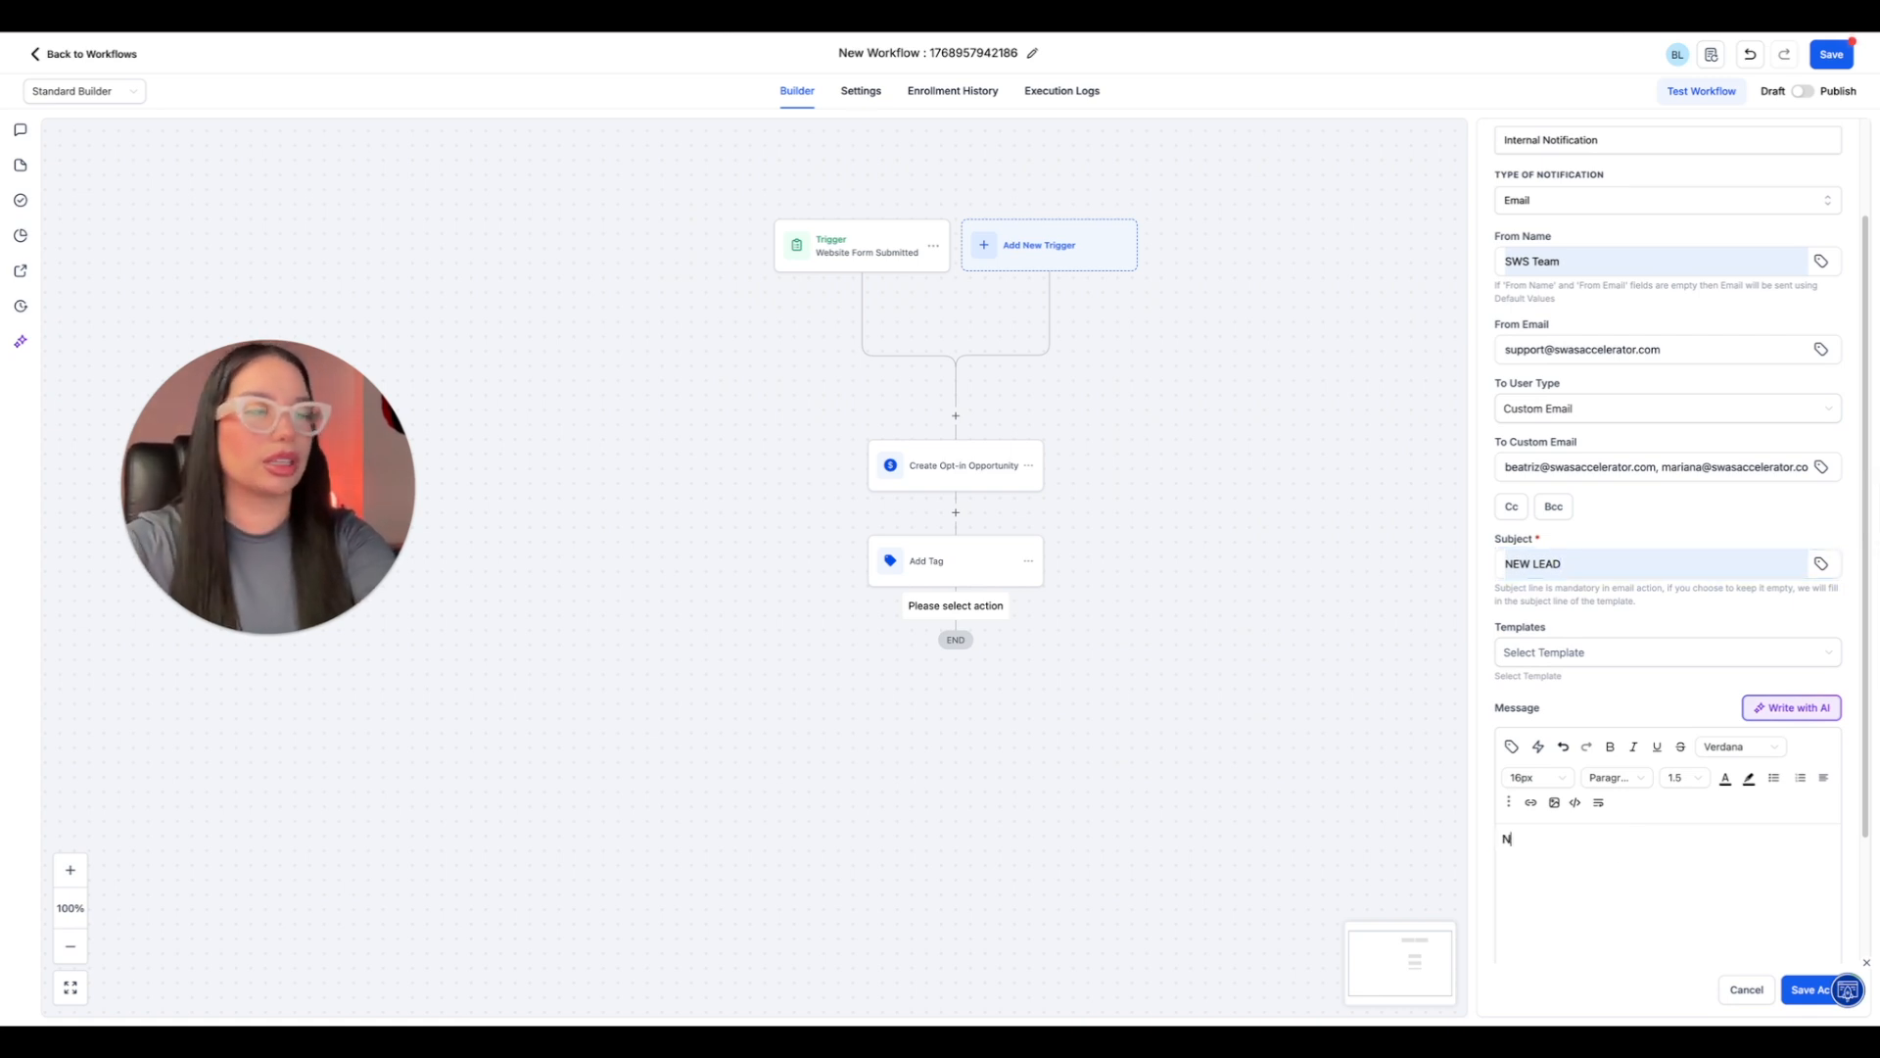
{"action": "type", "text": "EW LEAD! W"}
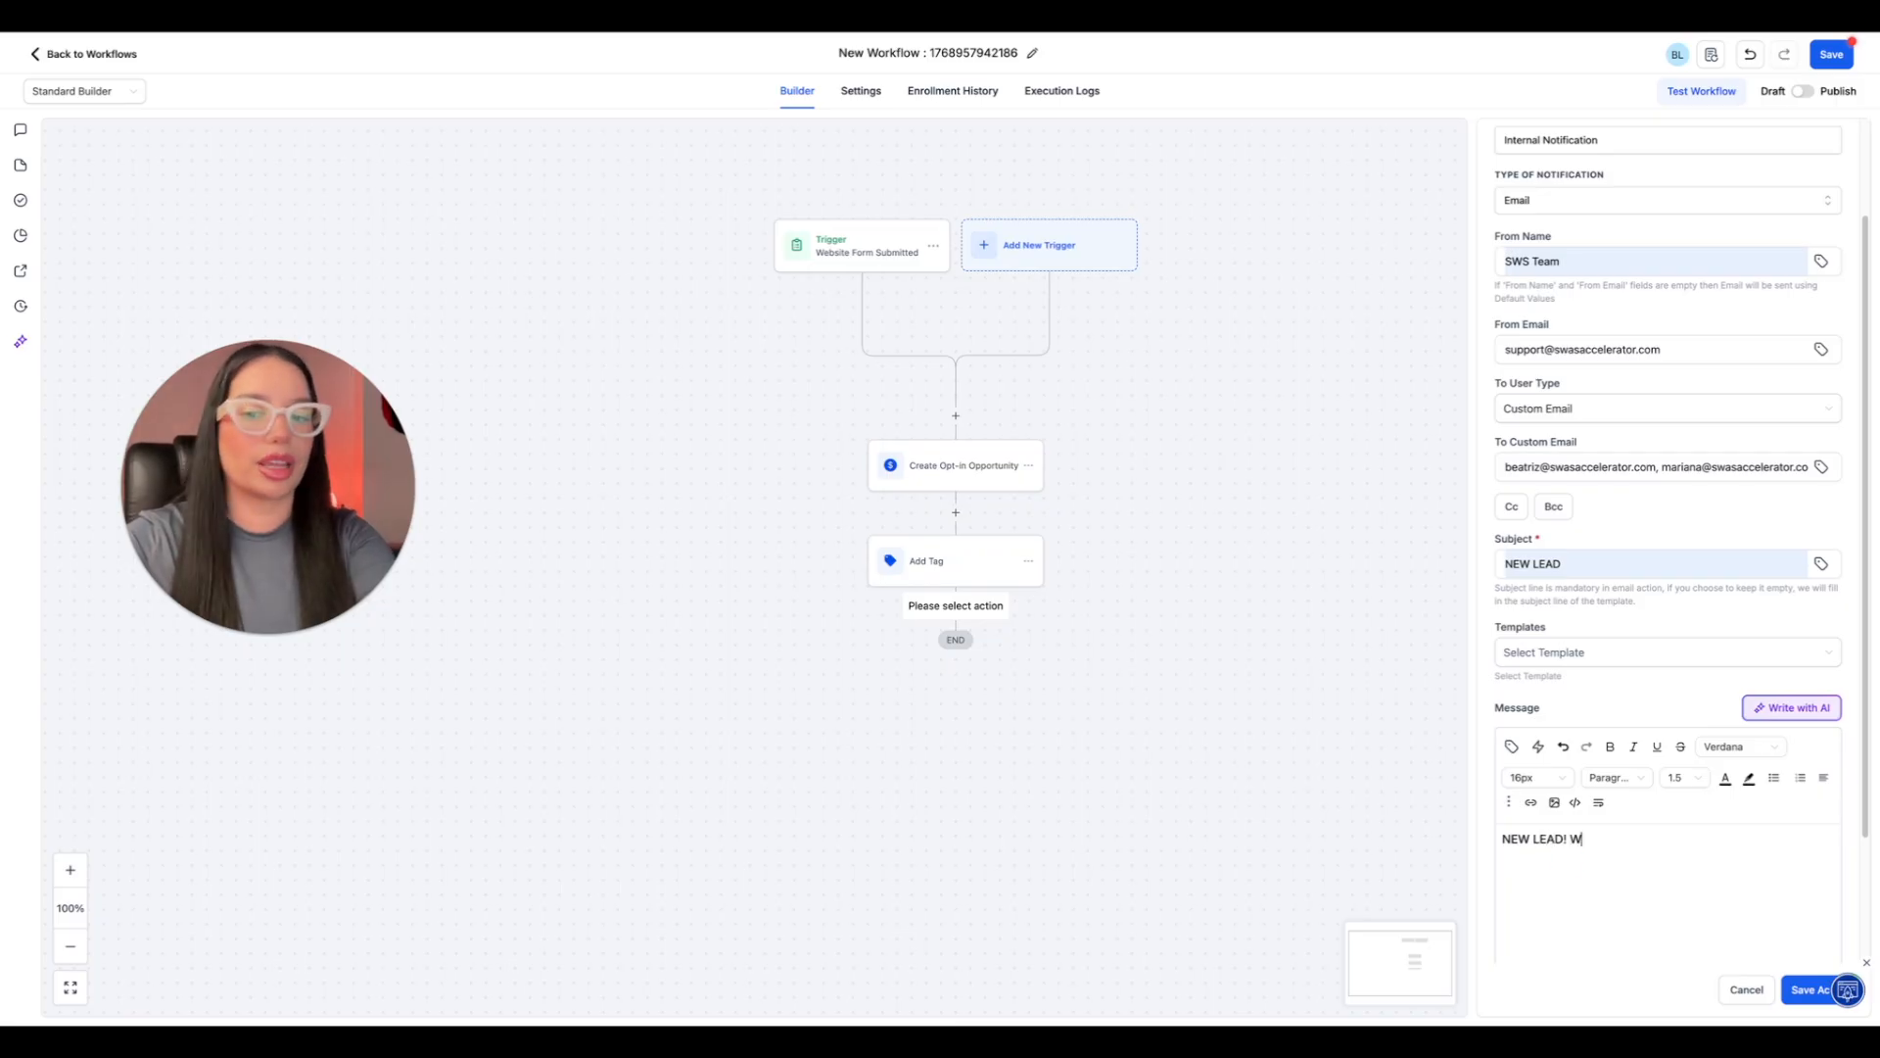
{"action": "type", "text": "EBSITE FORM "}
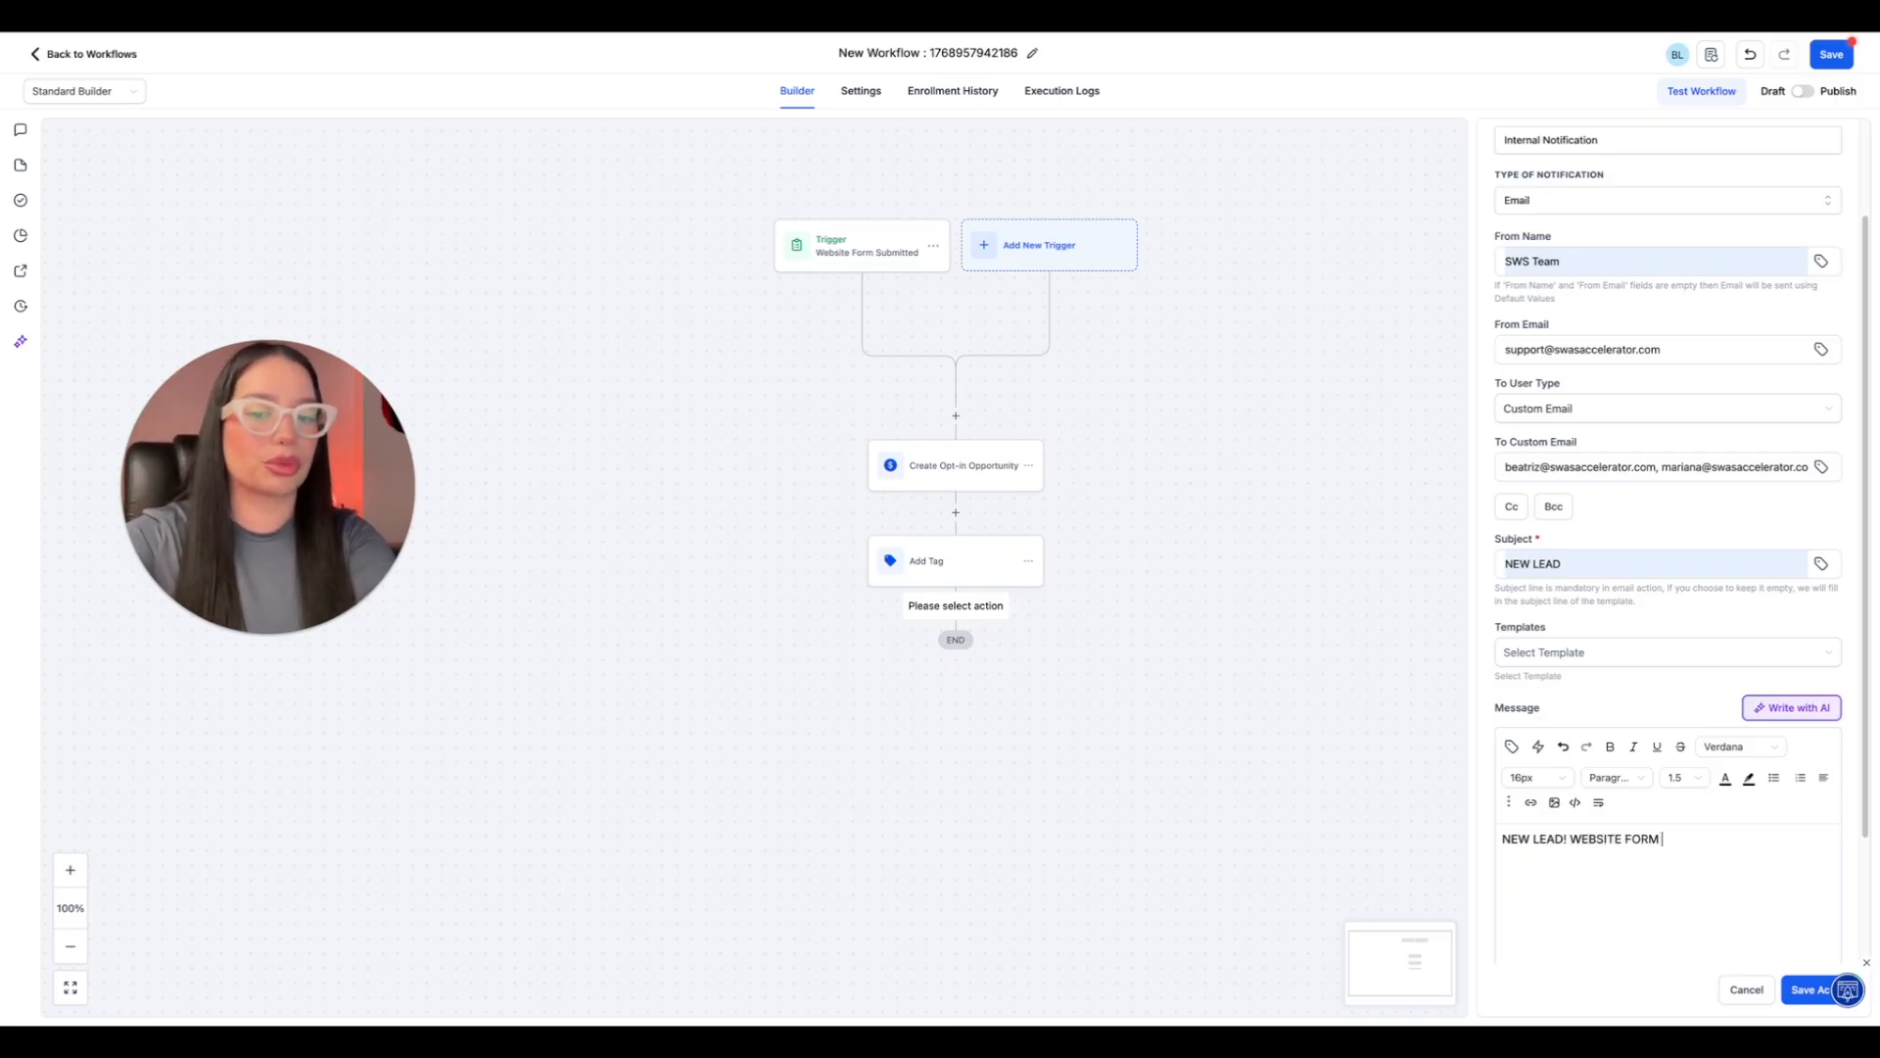
{"action": "type", "text": "SUBMITTED!"}
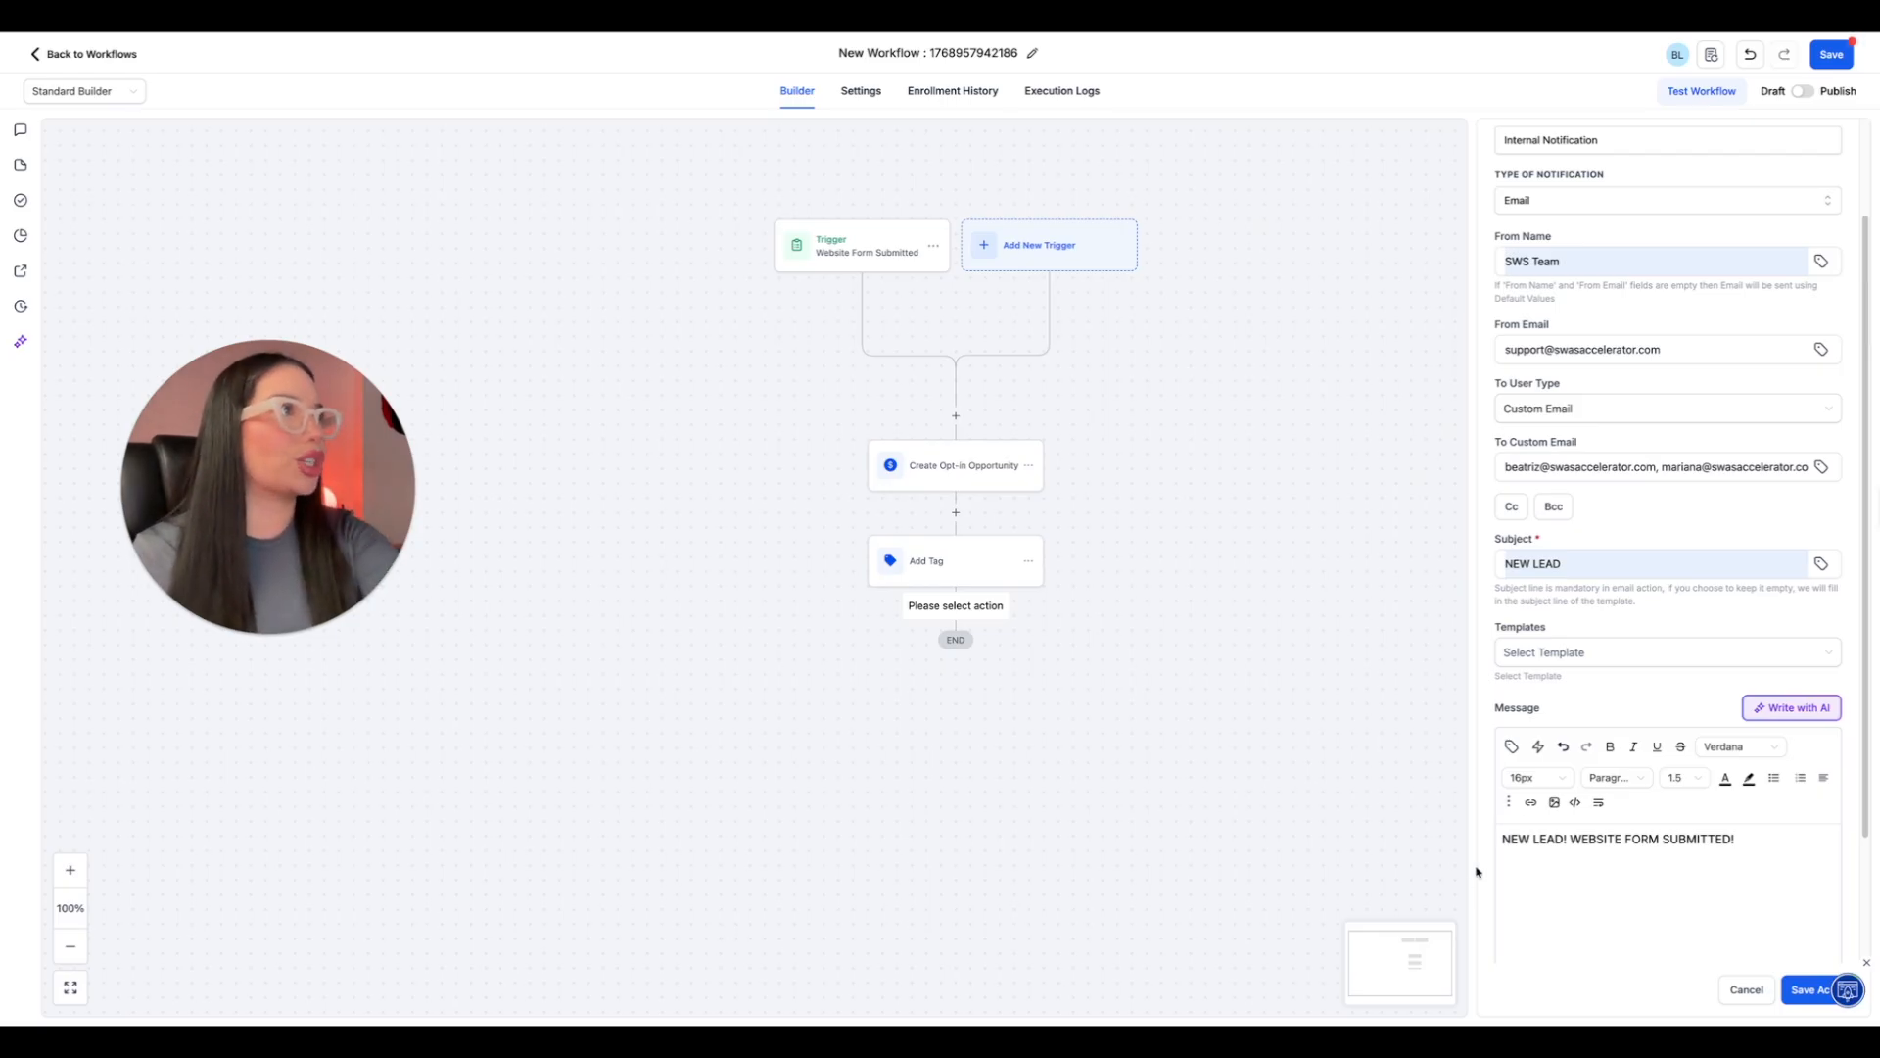
Rename the notification action to "Internal Notification- NEW LEAD" and save it.
{"action": "scroll", "coordinate": [1640, 630], "scroll_direction": "up", "scroll_amount": 3}
{"action": "left_click", "coordinate": [1628, 272]}
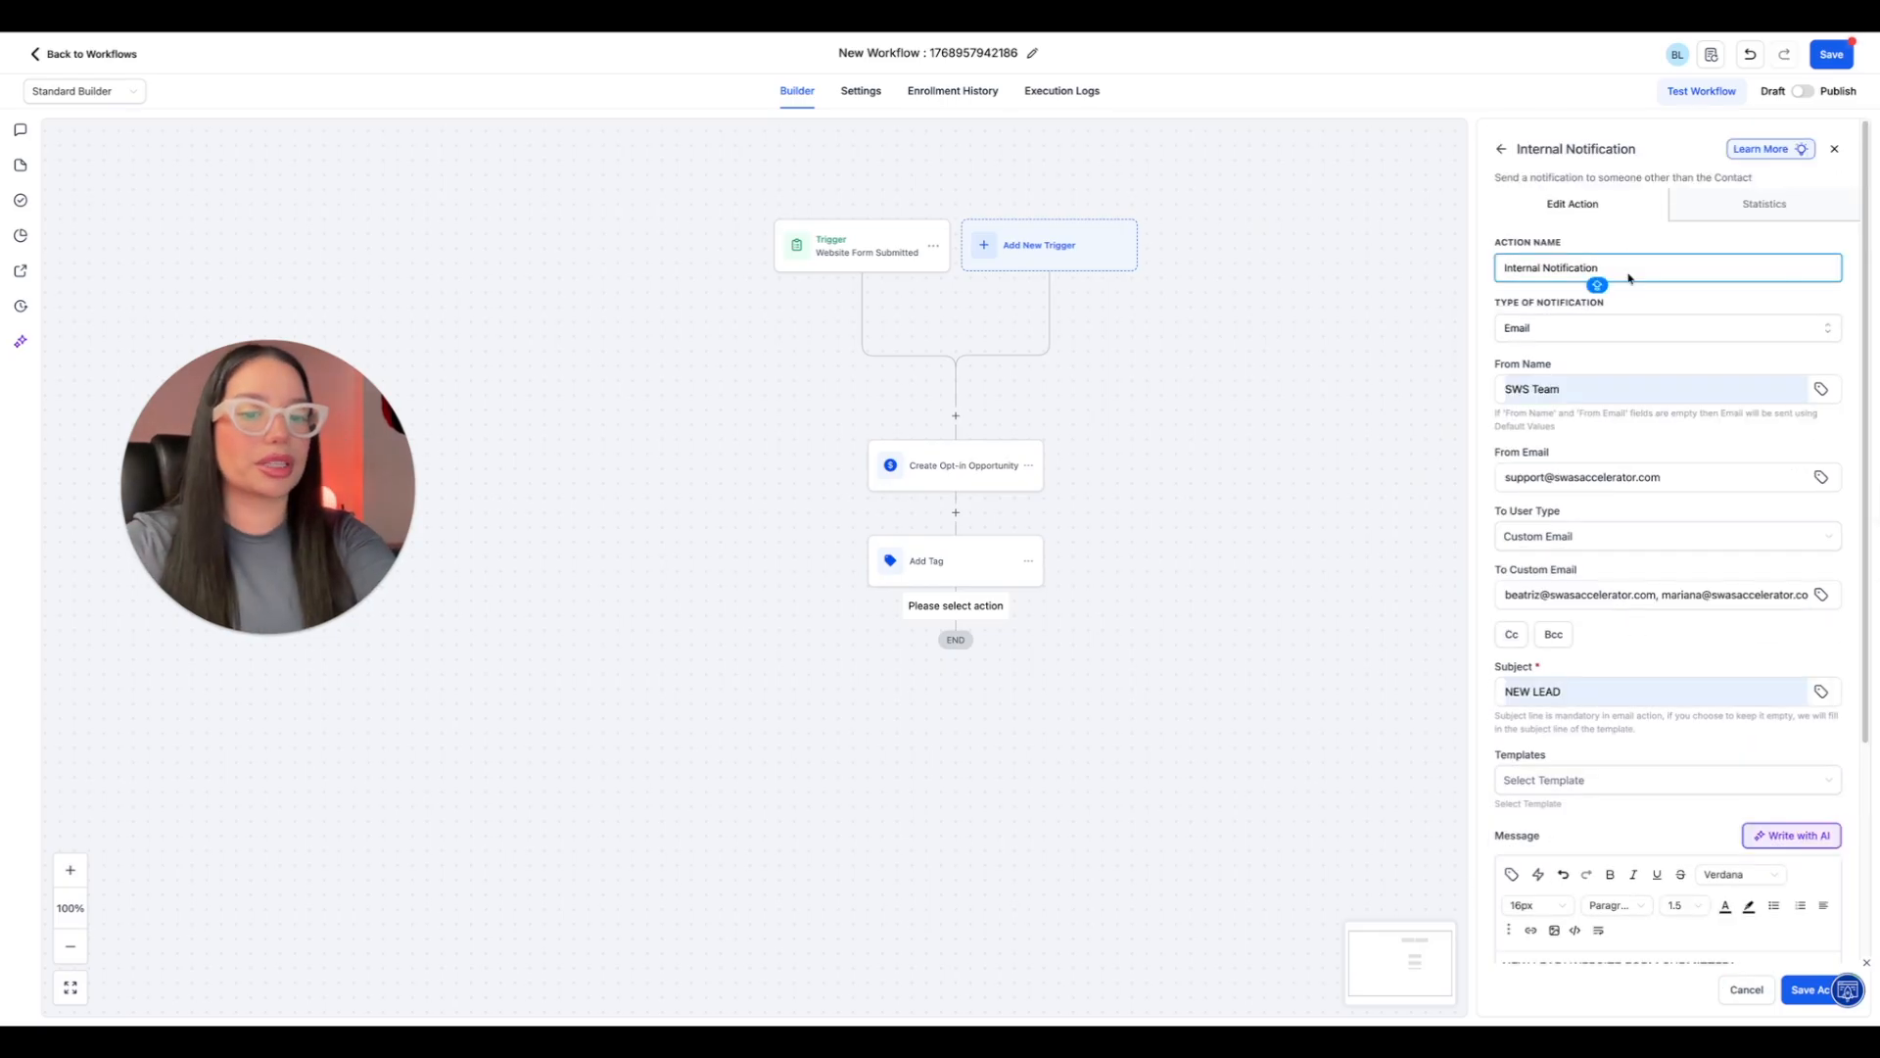
{"action": "type", "text": "- NEW LEAD"}
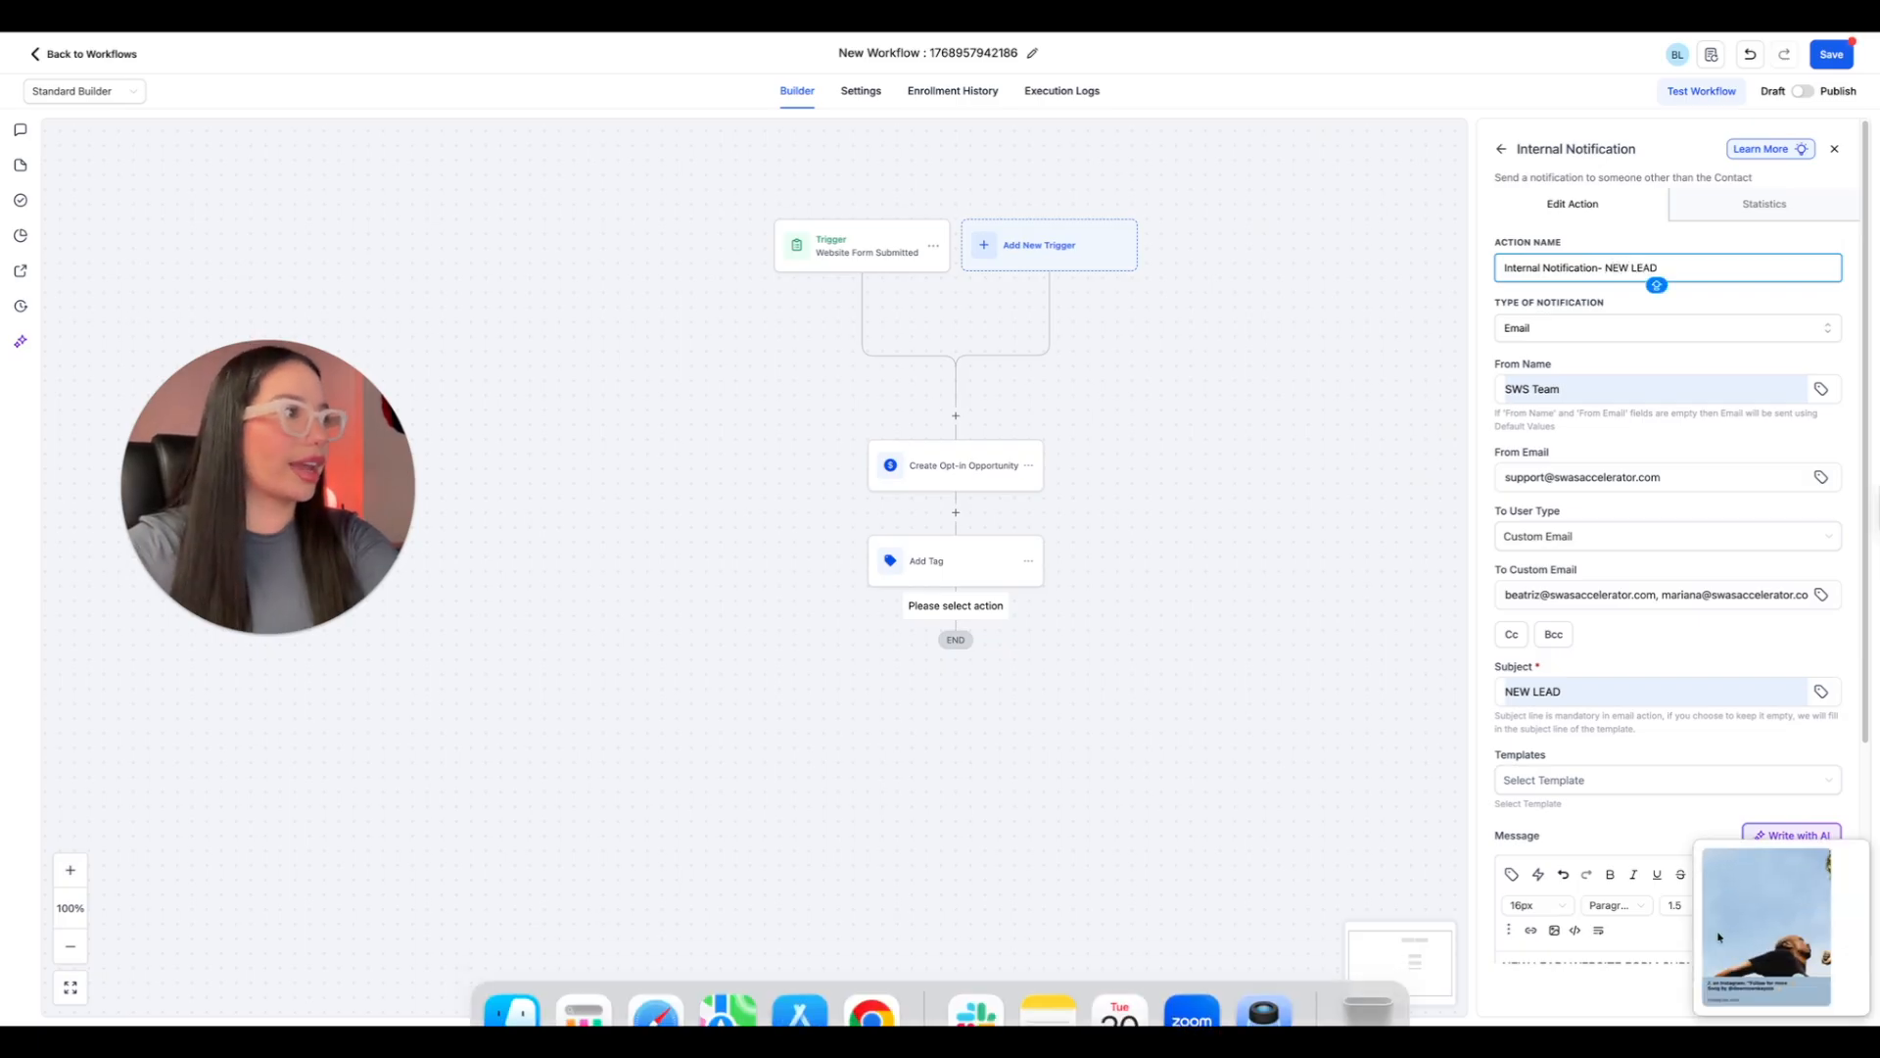
{"action": "left_click", "coordinate": [1806, 989]}
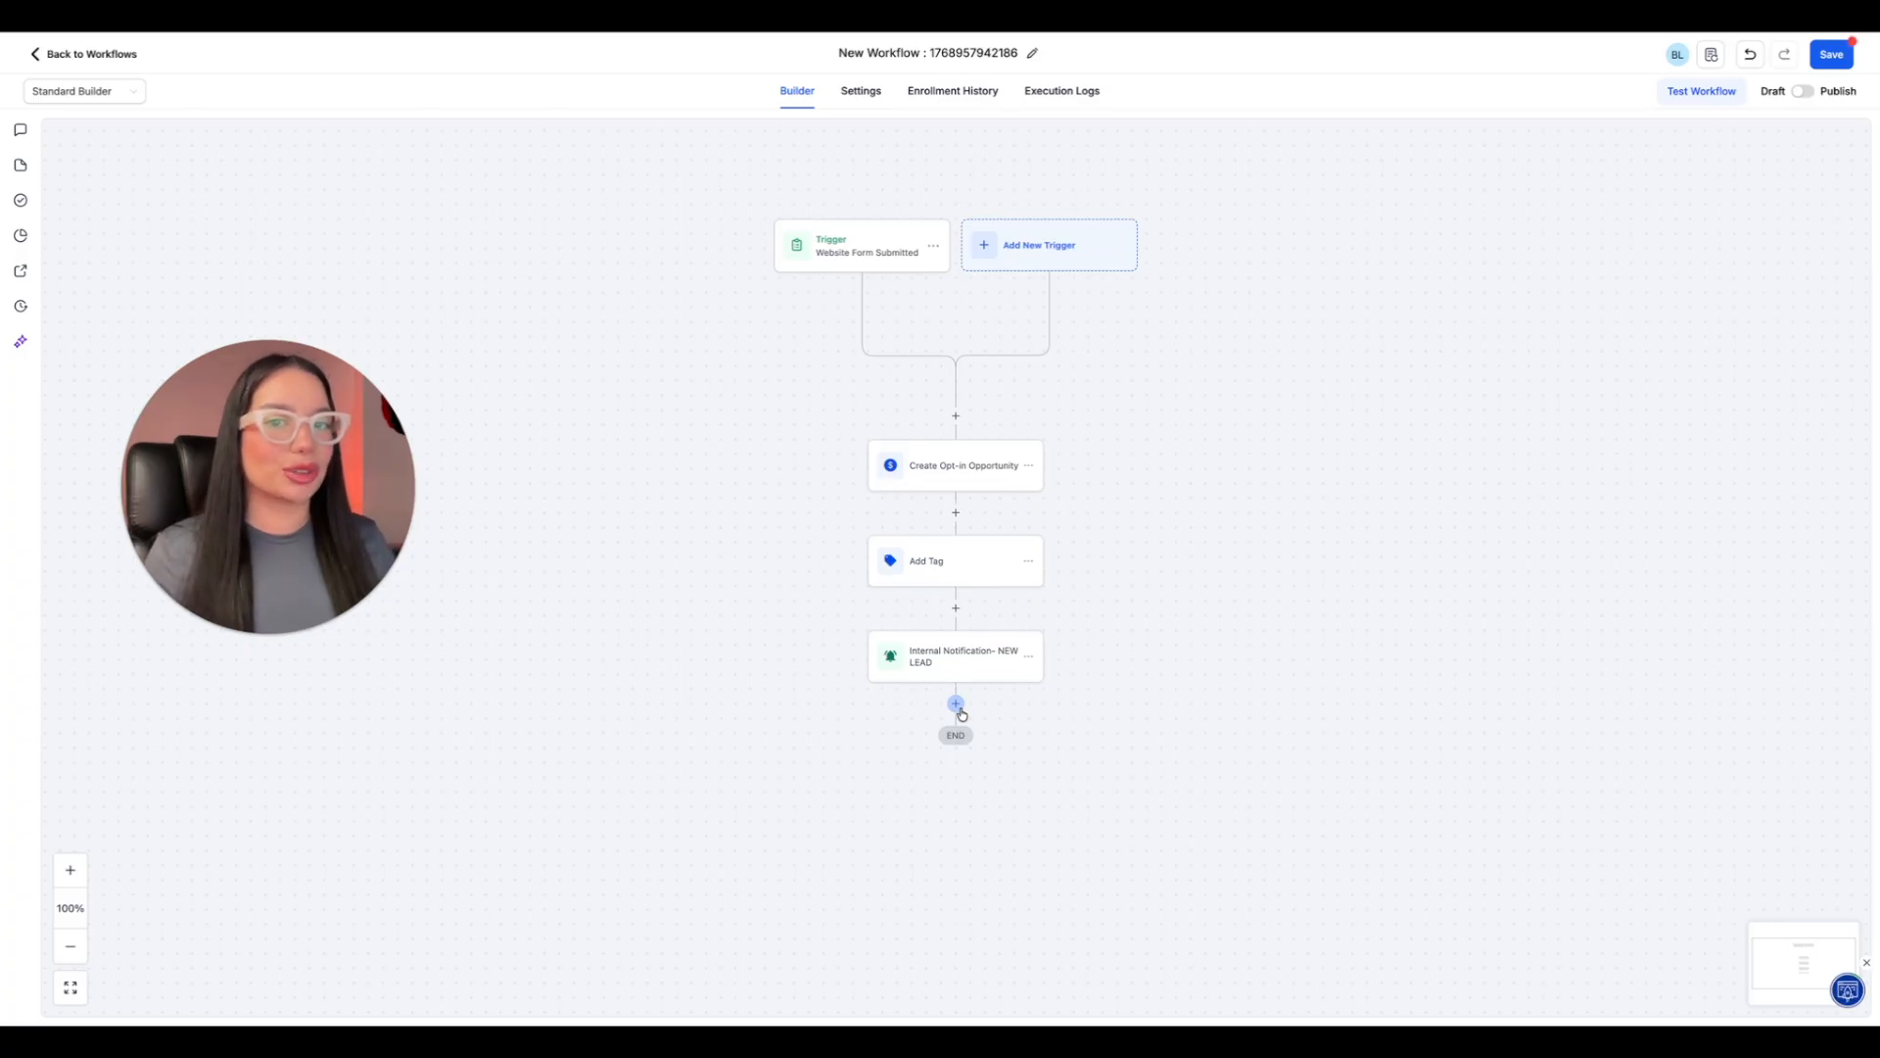
Add a Send SMS action after the internal notification, insert the first-name greeting asking for the best time to talk, separate its paragraphs, and save it.
{"action": "left_click", "coordinate": [959, 707]}
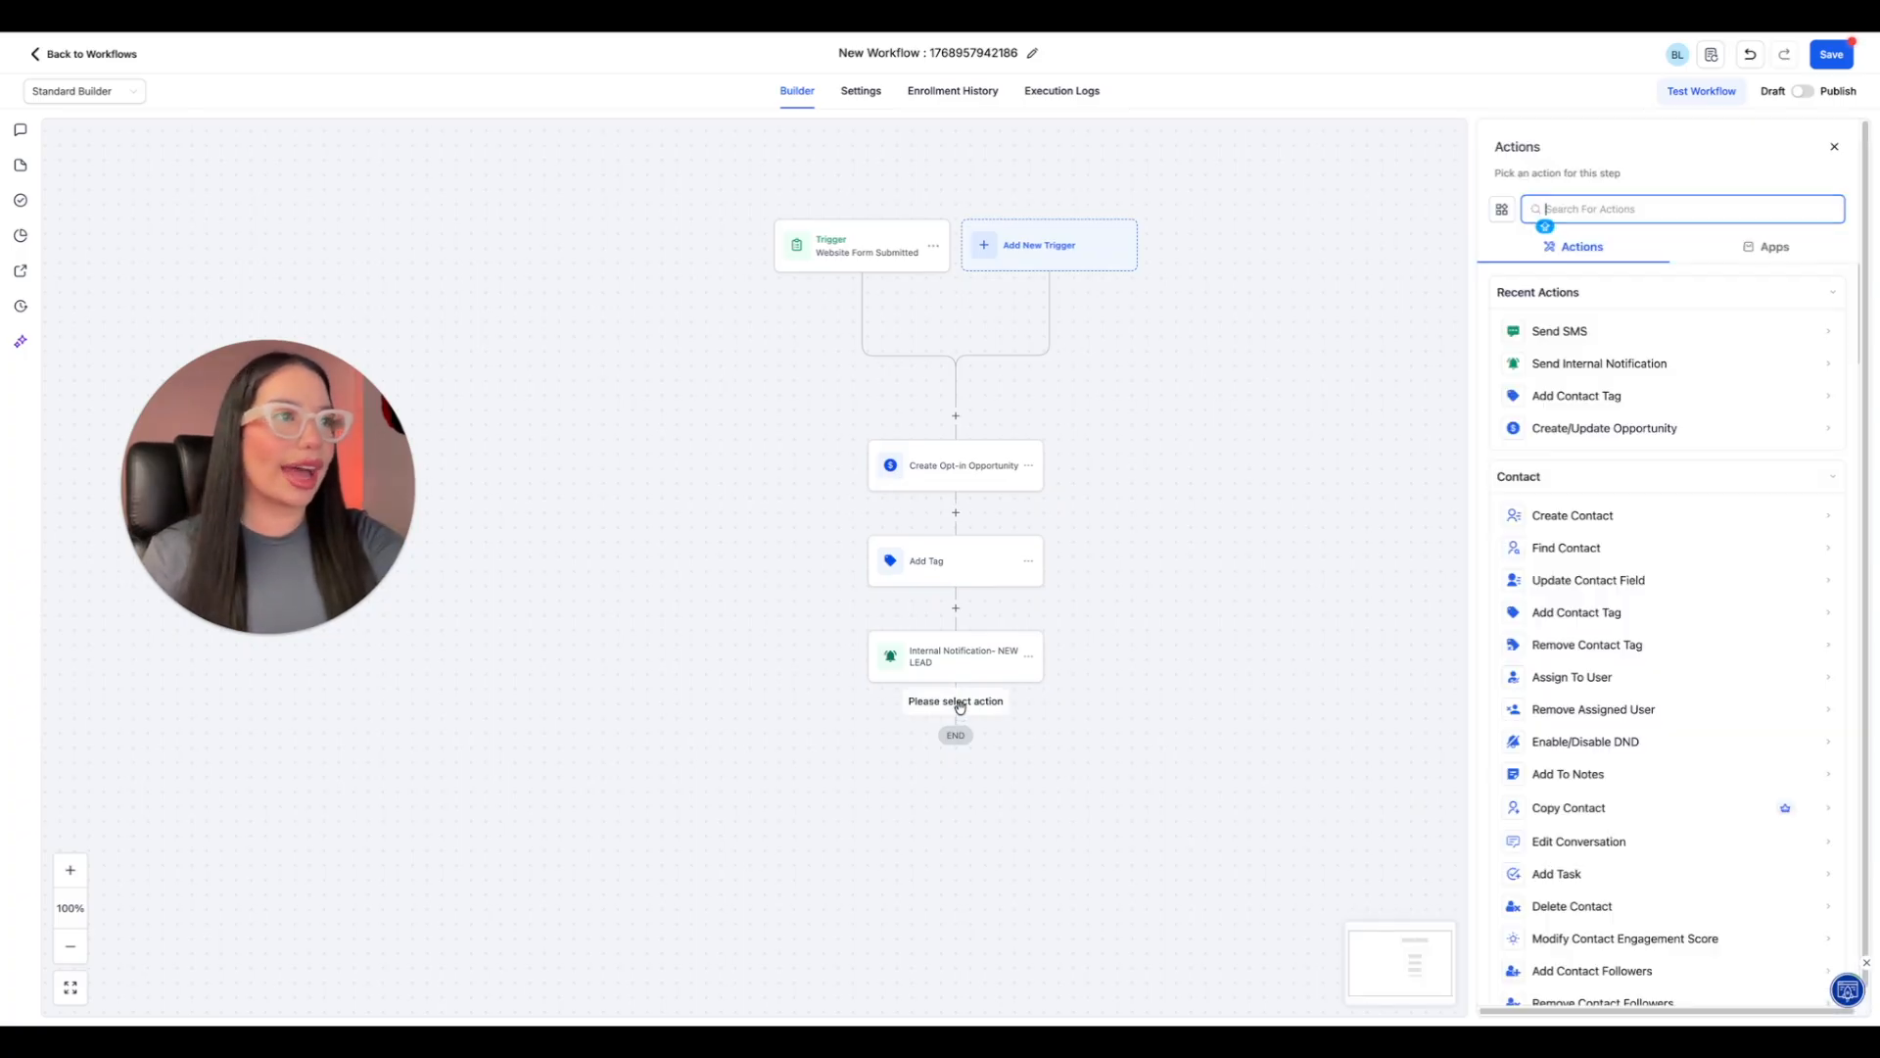
{"action": "left_click", "coordinate": [1579, 331]}
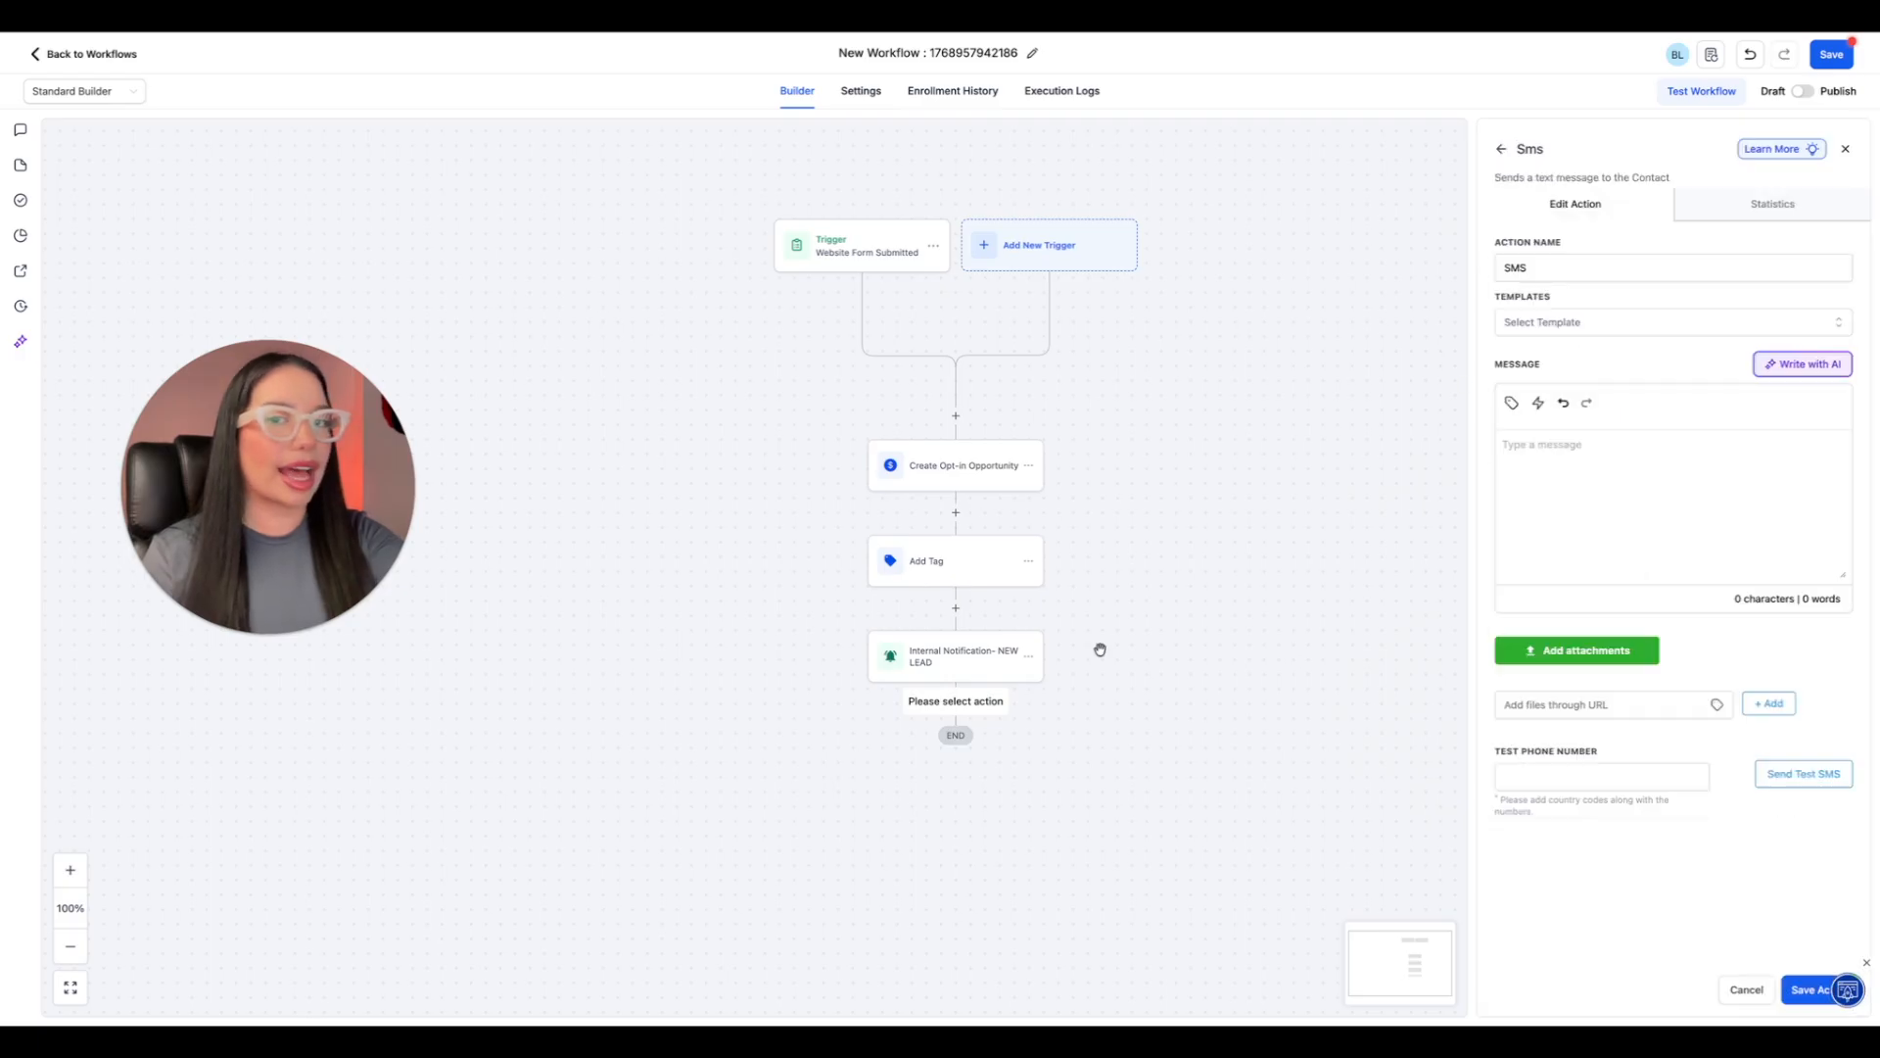
{"action": "left_click", "coordinate": [1760, 508]}
{"action": "type", "text": "Hey {{contact.first_name}}, I saw you submitted a form on our website about growing your business 🚀 What's the best time for us to connect and talk?  If you don't want texts from us, reply OUT."}
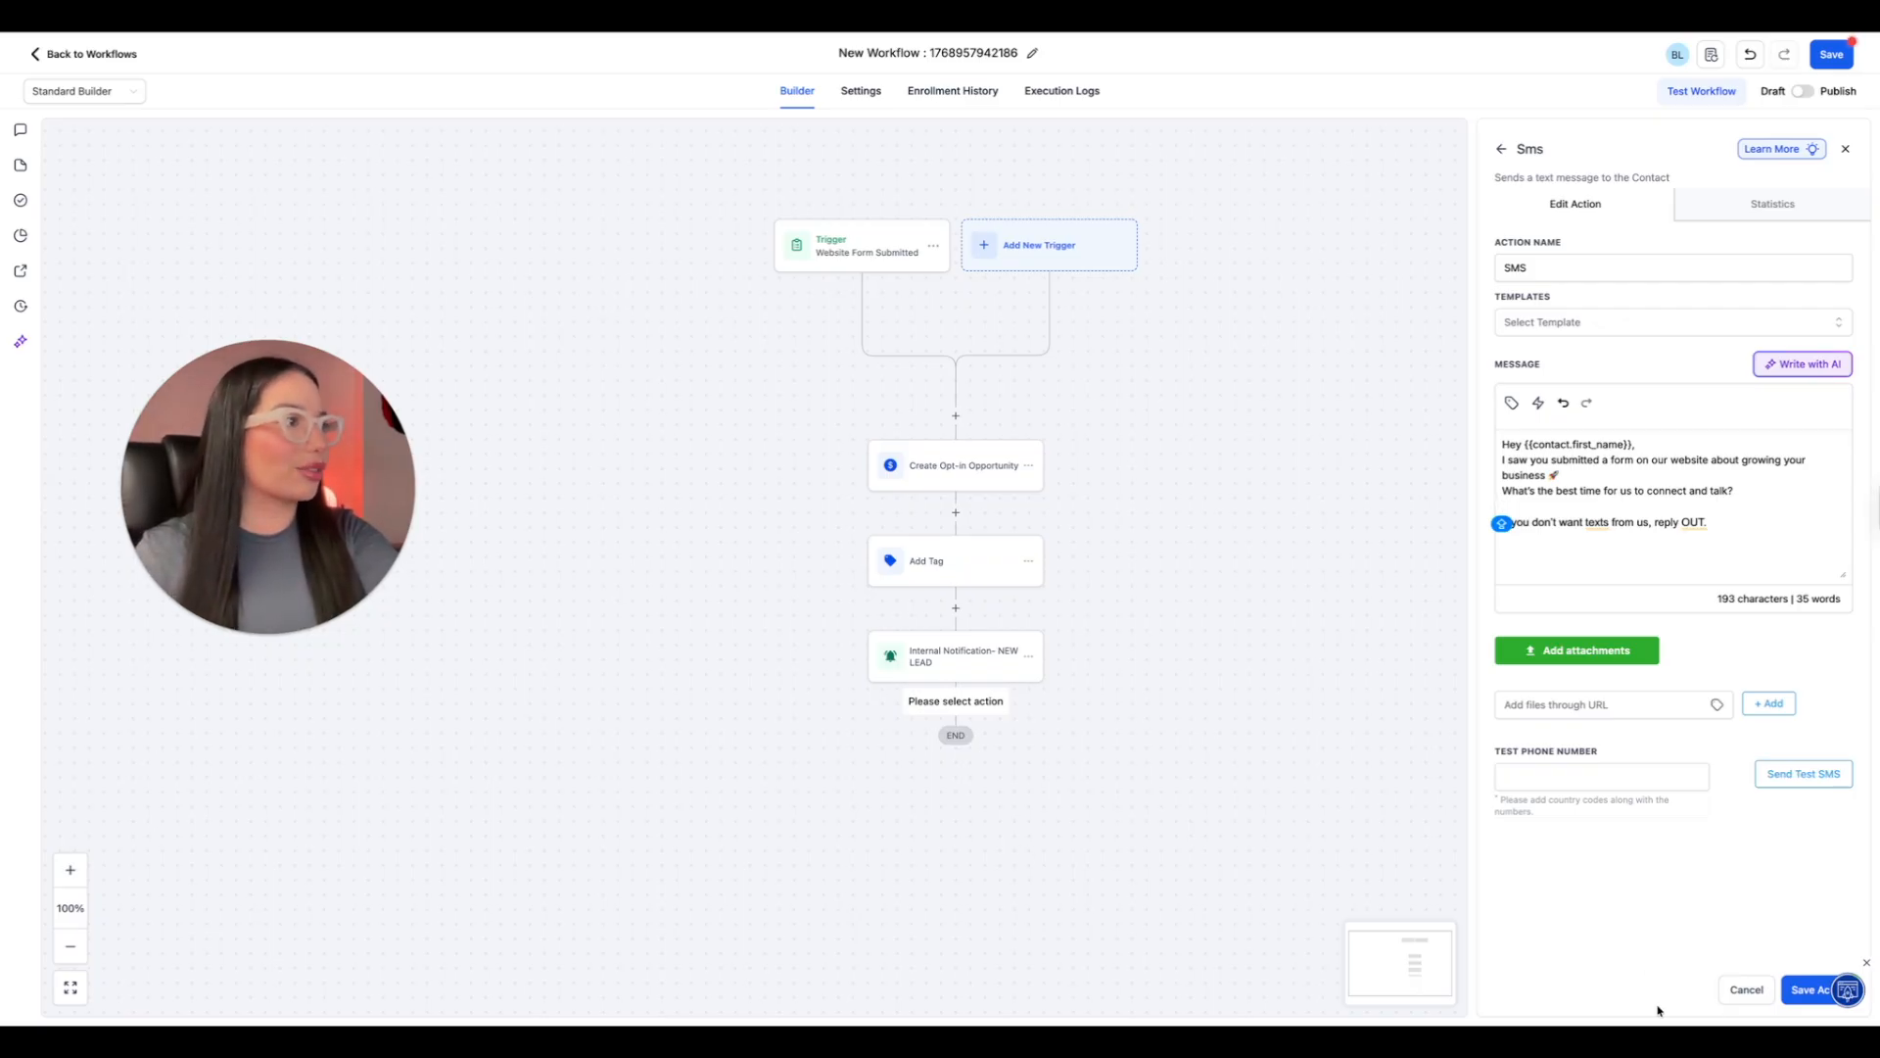
{"action": "left_click", "coordinate": [1812, 998]}
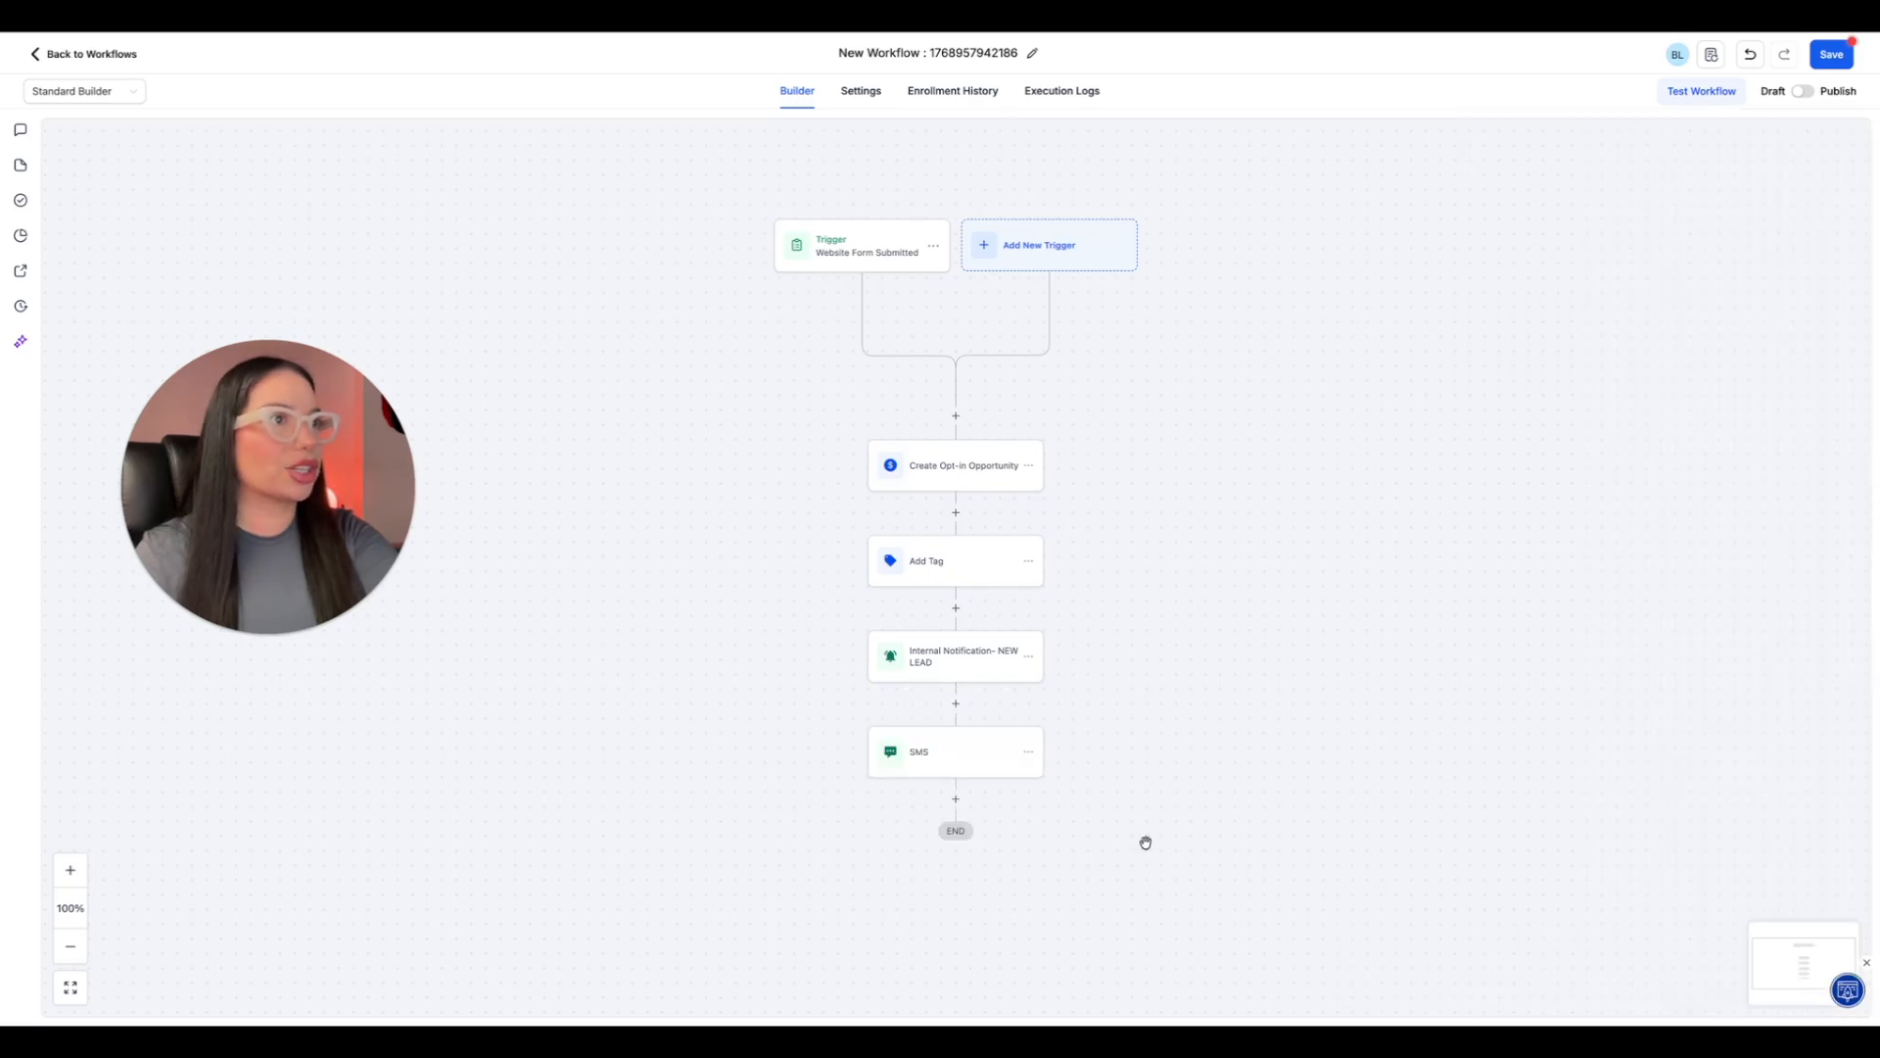
{"action": "left_click", "coordinate": [956, 751]}
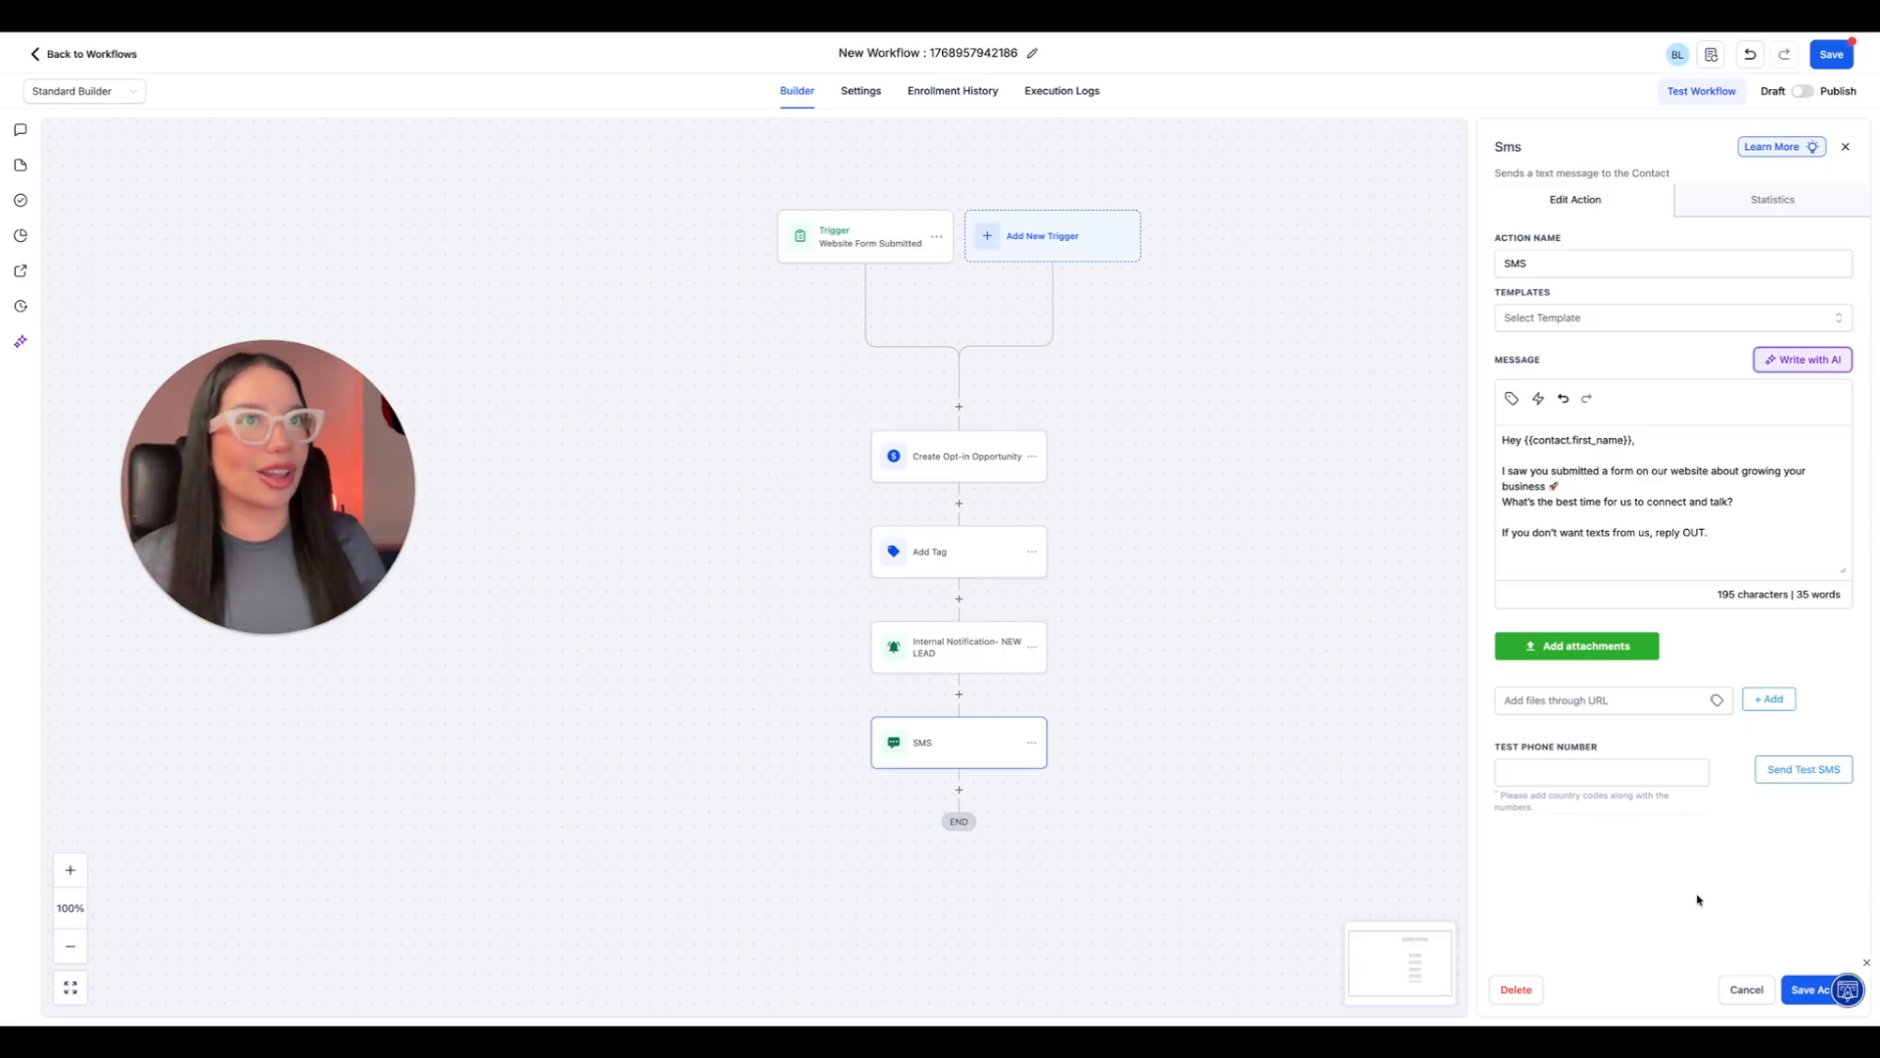
{"action": "left_click", "coordinate": [1800, 997]}
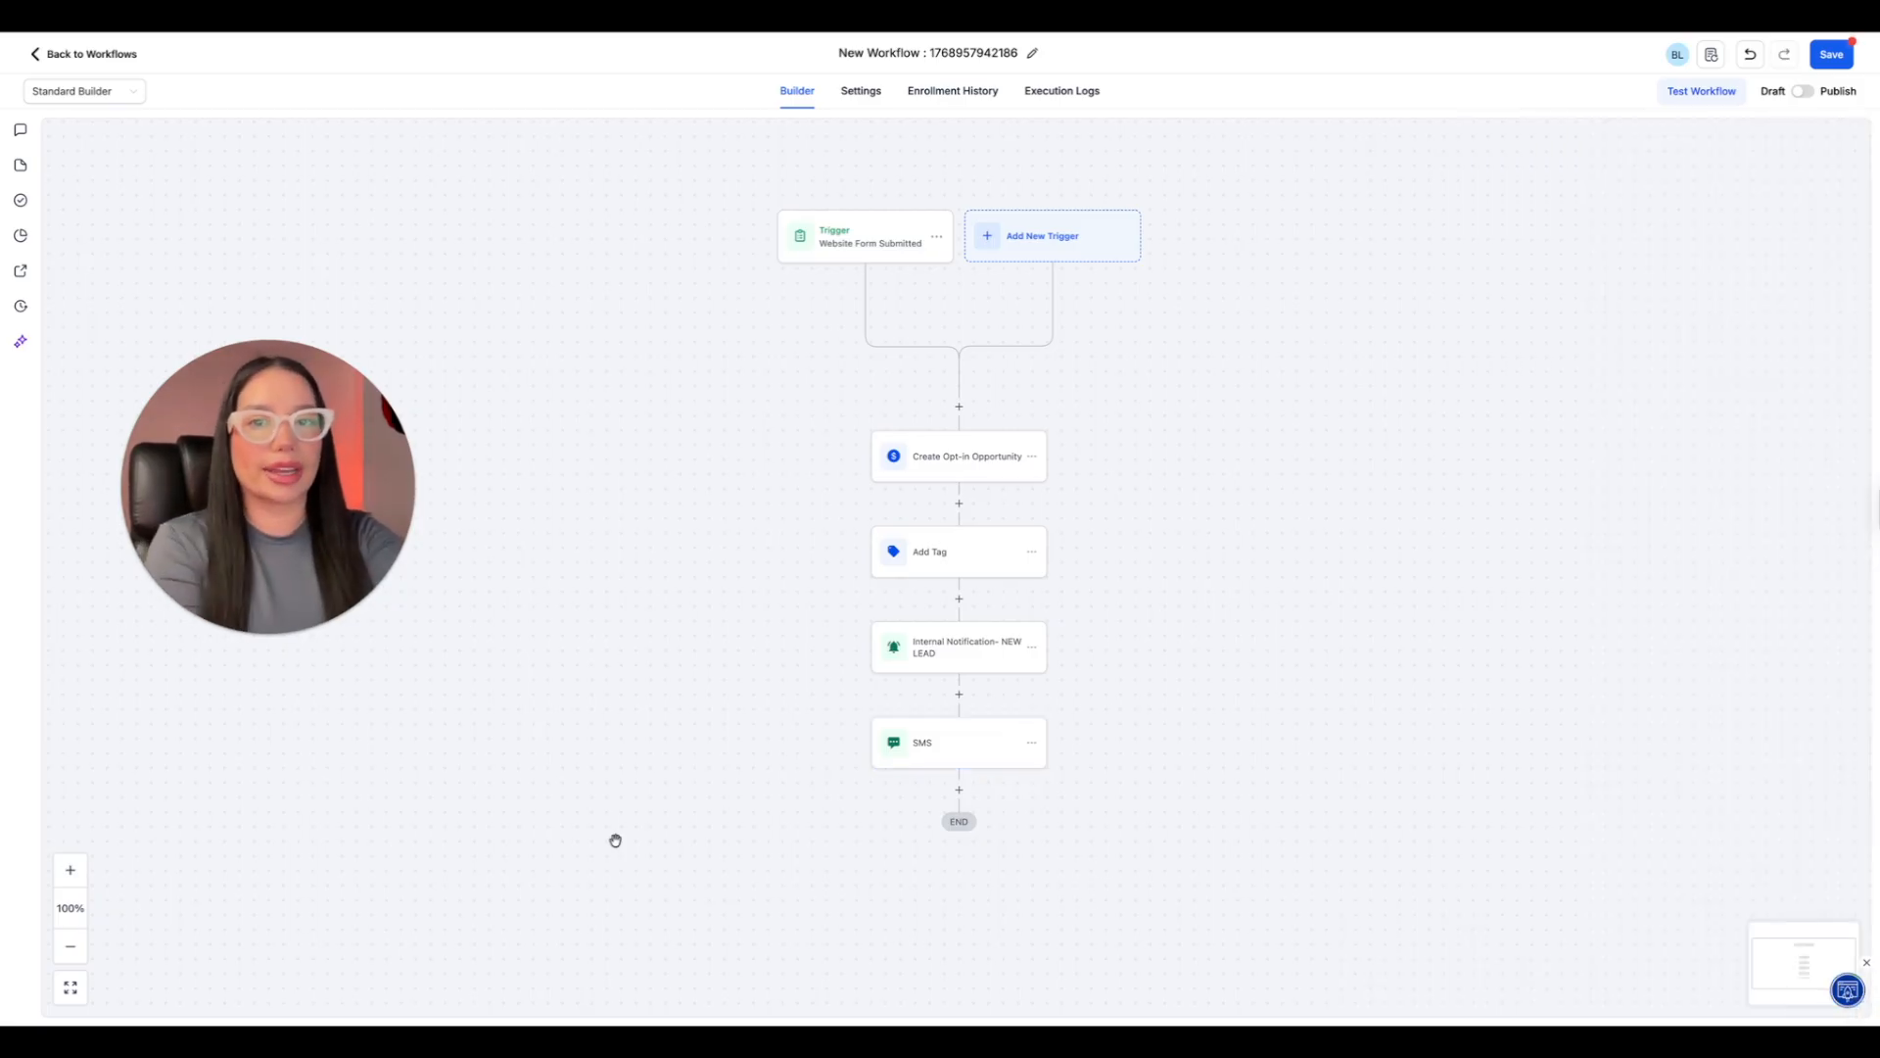
Add a Wait action with a 15-minute time delay after the SMS action.
{"action": "left_click", "coordinate": [958, 794]}
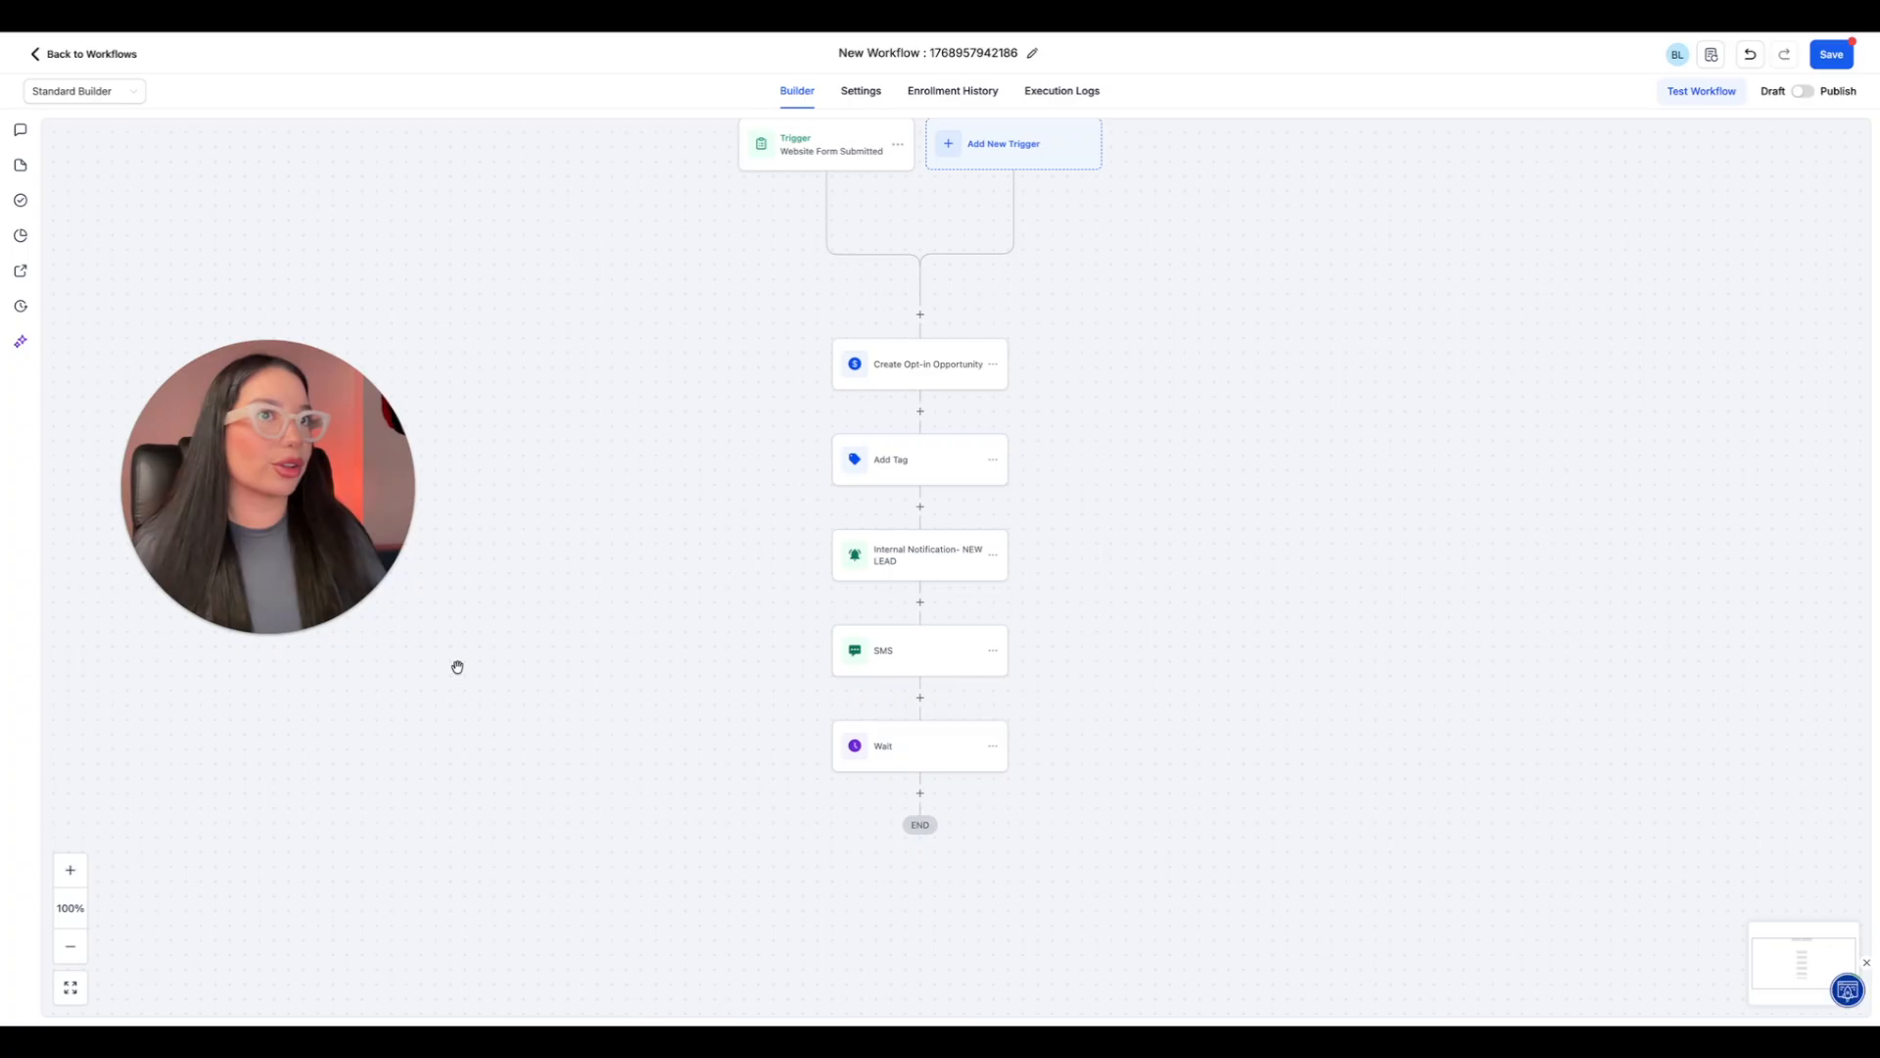
{"action": "left_click", "coordinate": [920, 792]}
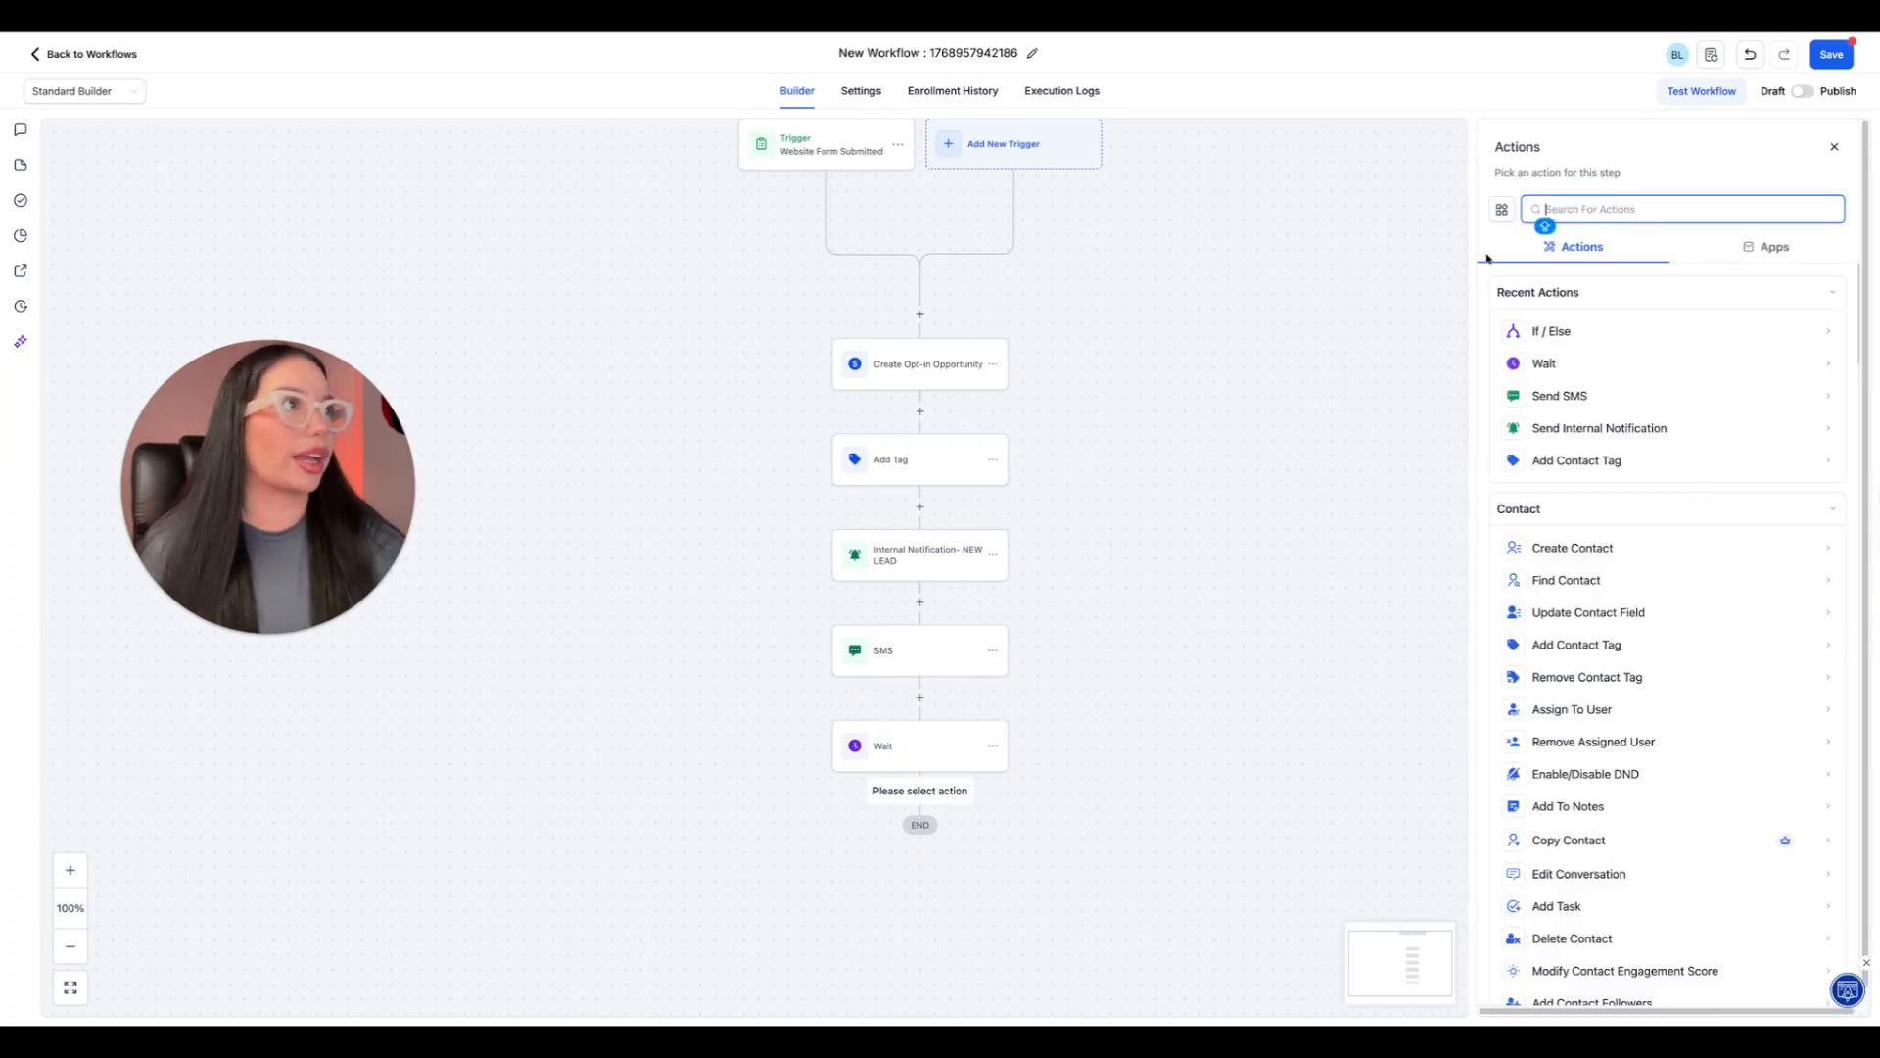
{"action": "type", "text": "if"}
{"action": "left_click", "coordinate": [1552, 500]}
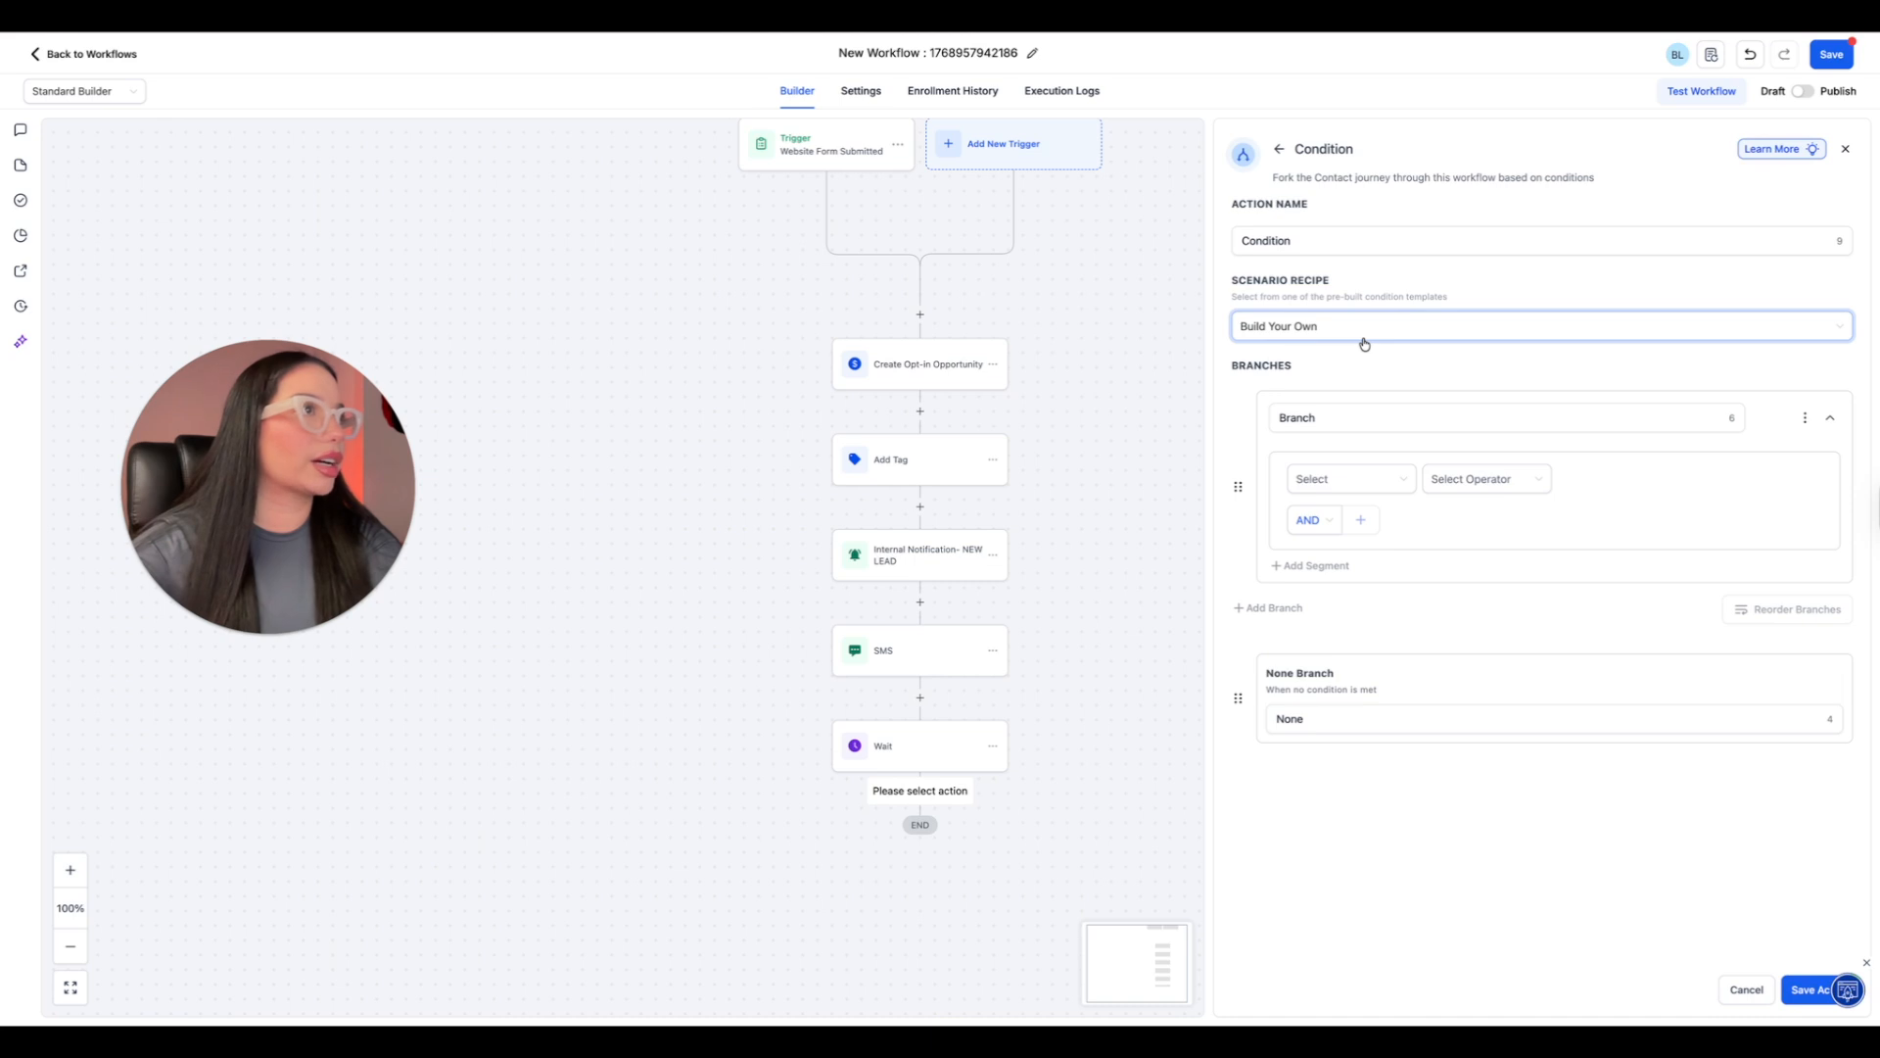
{"action": "triple_click", "coordinate": [1320, 242]}
{"action": "type", "text": "CONTACT RE"}
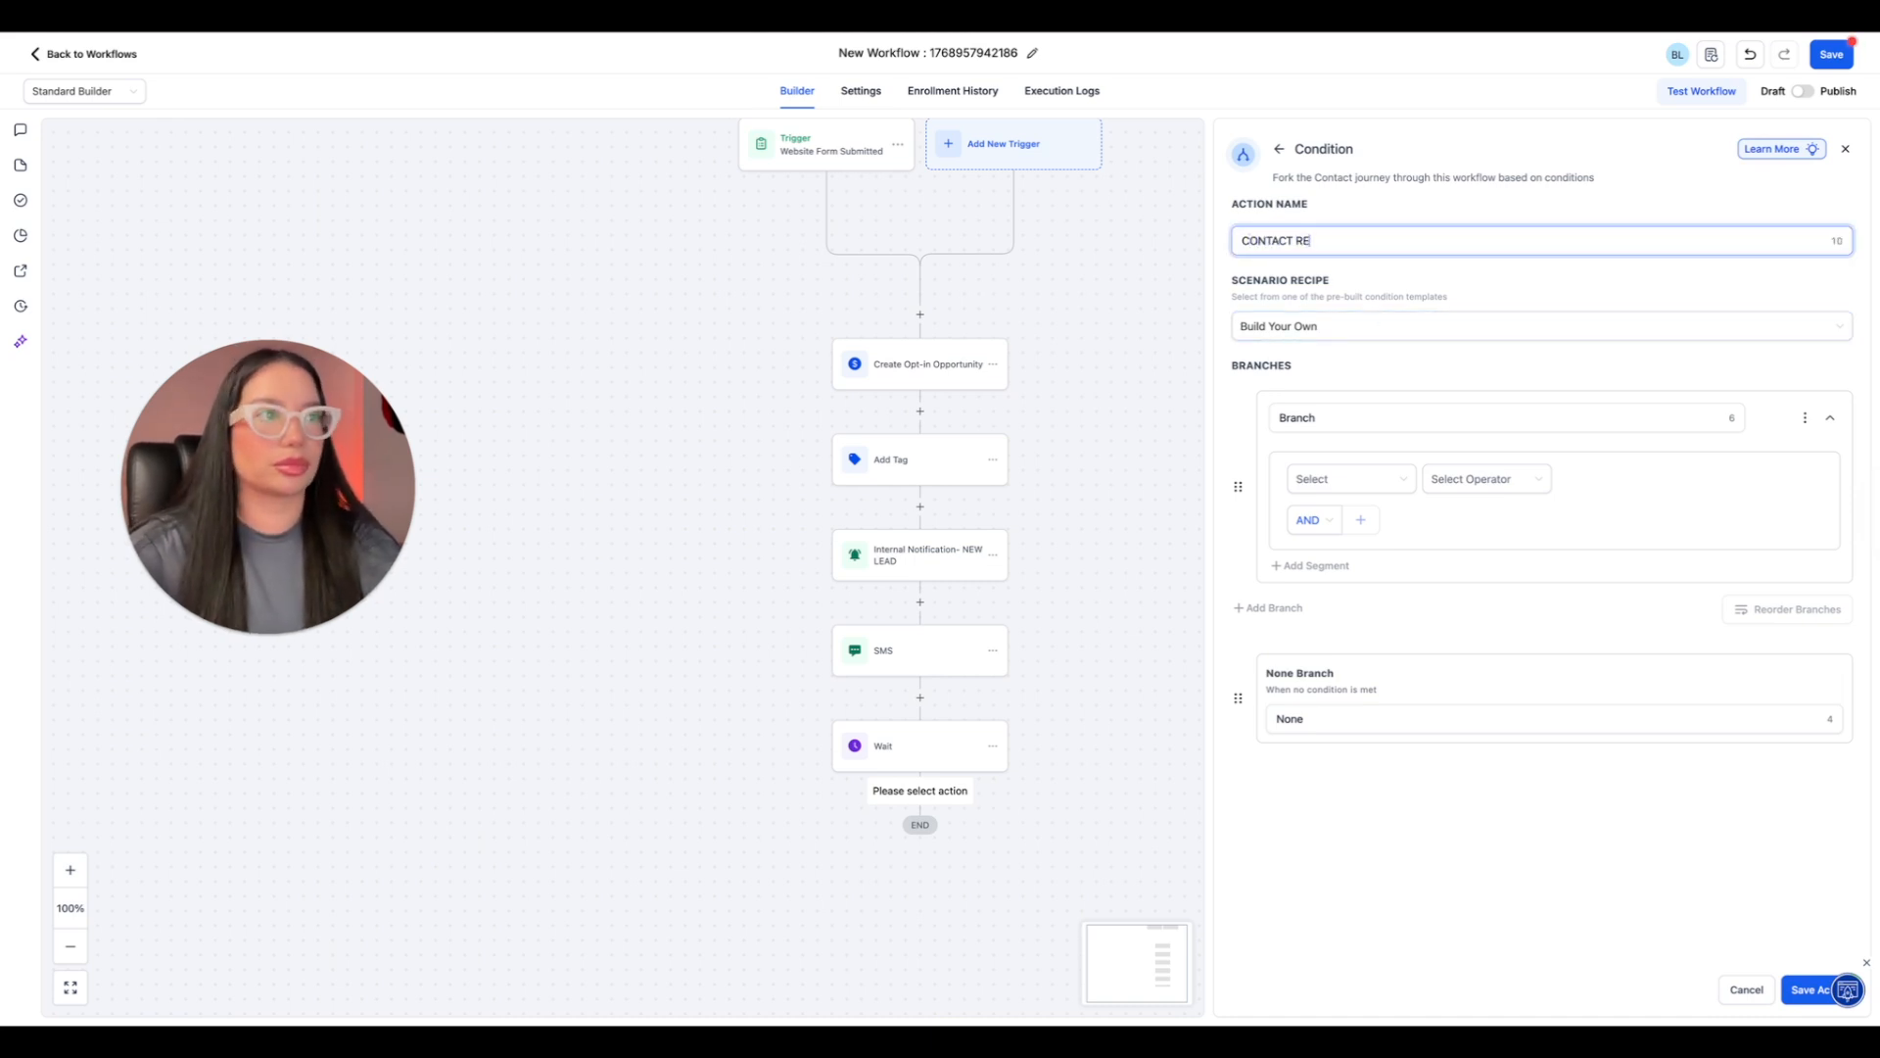
{"action": "type", "text": "PLIED"}
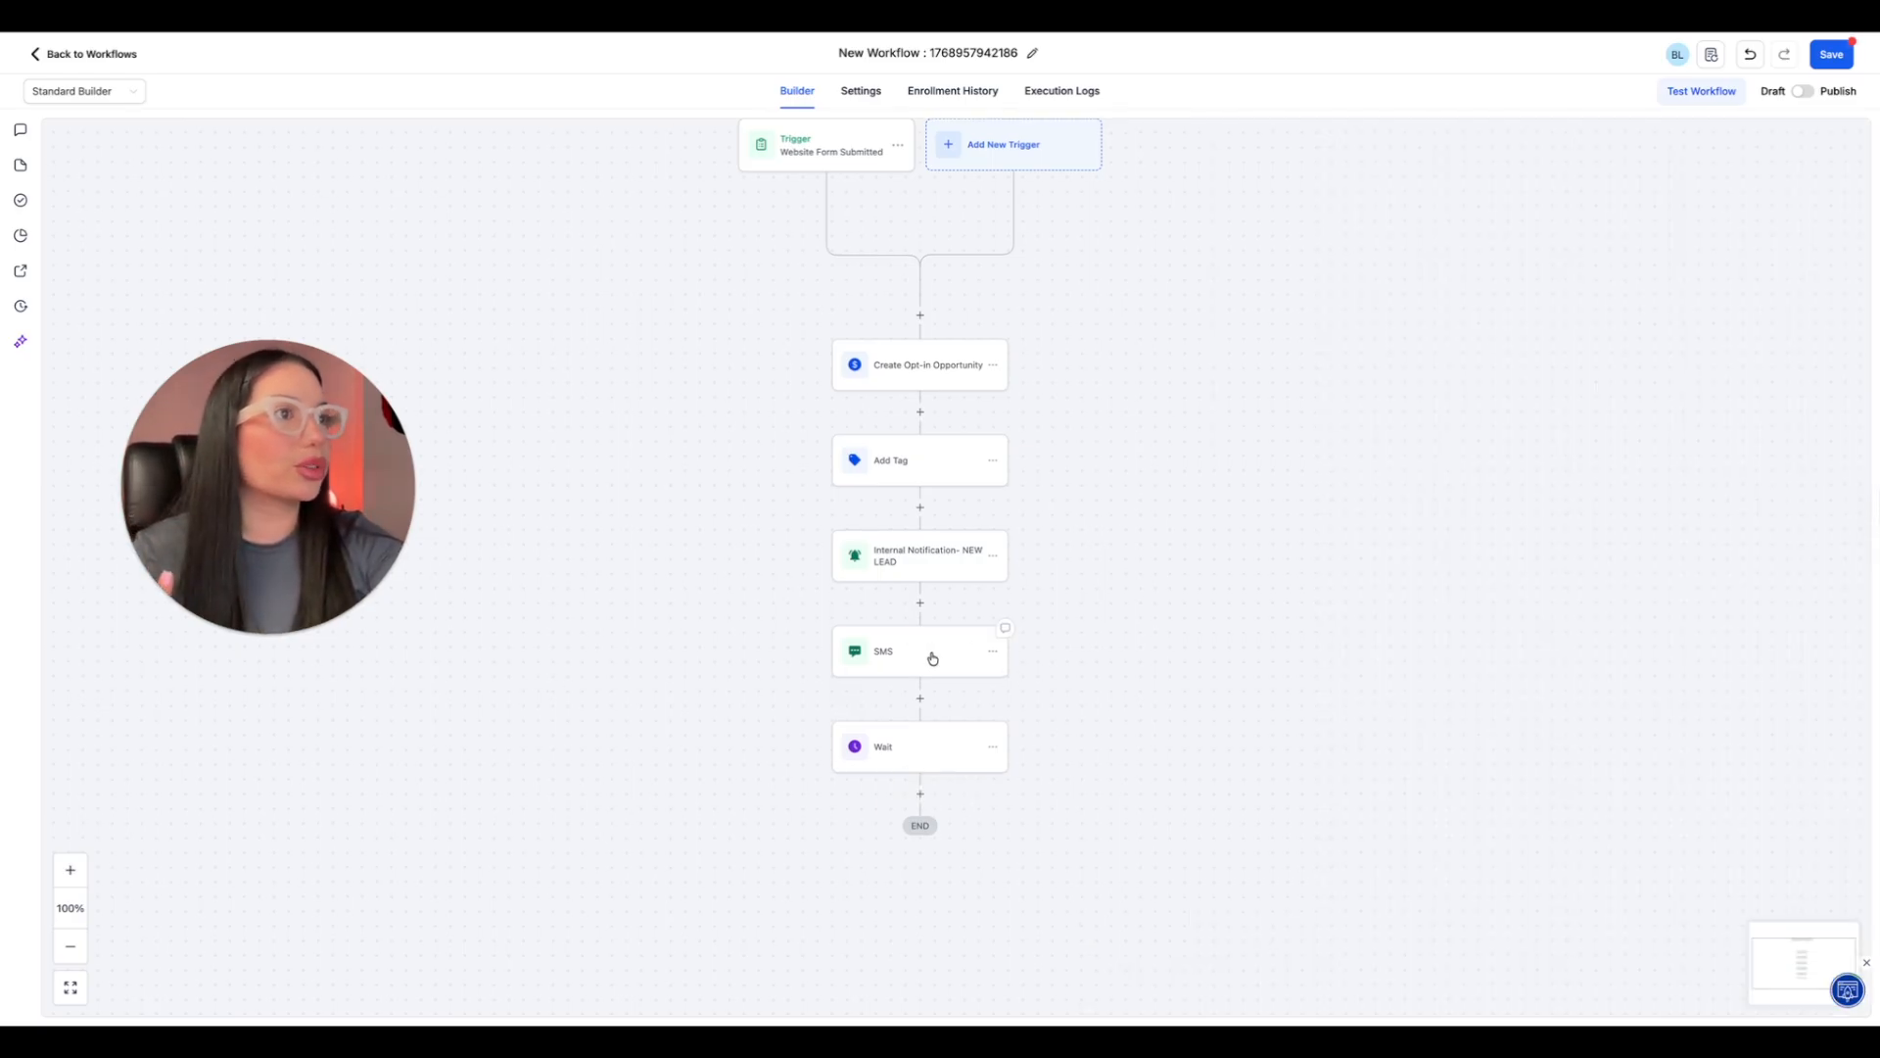
Set the Wait action to wait for a Contact Reply to the SMS step, keeping the 15-minute timeout, and save it.
{"action": "left_click", "coordinate": [950, 758]}
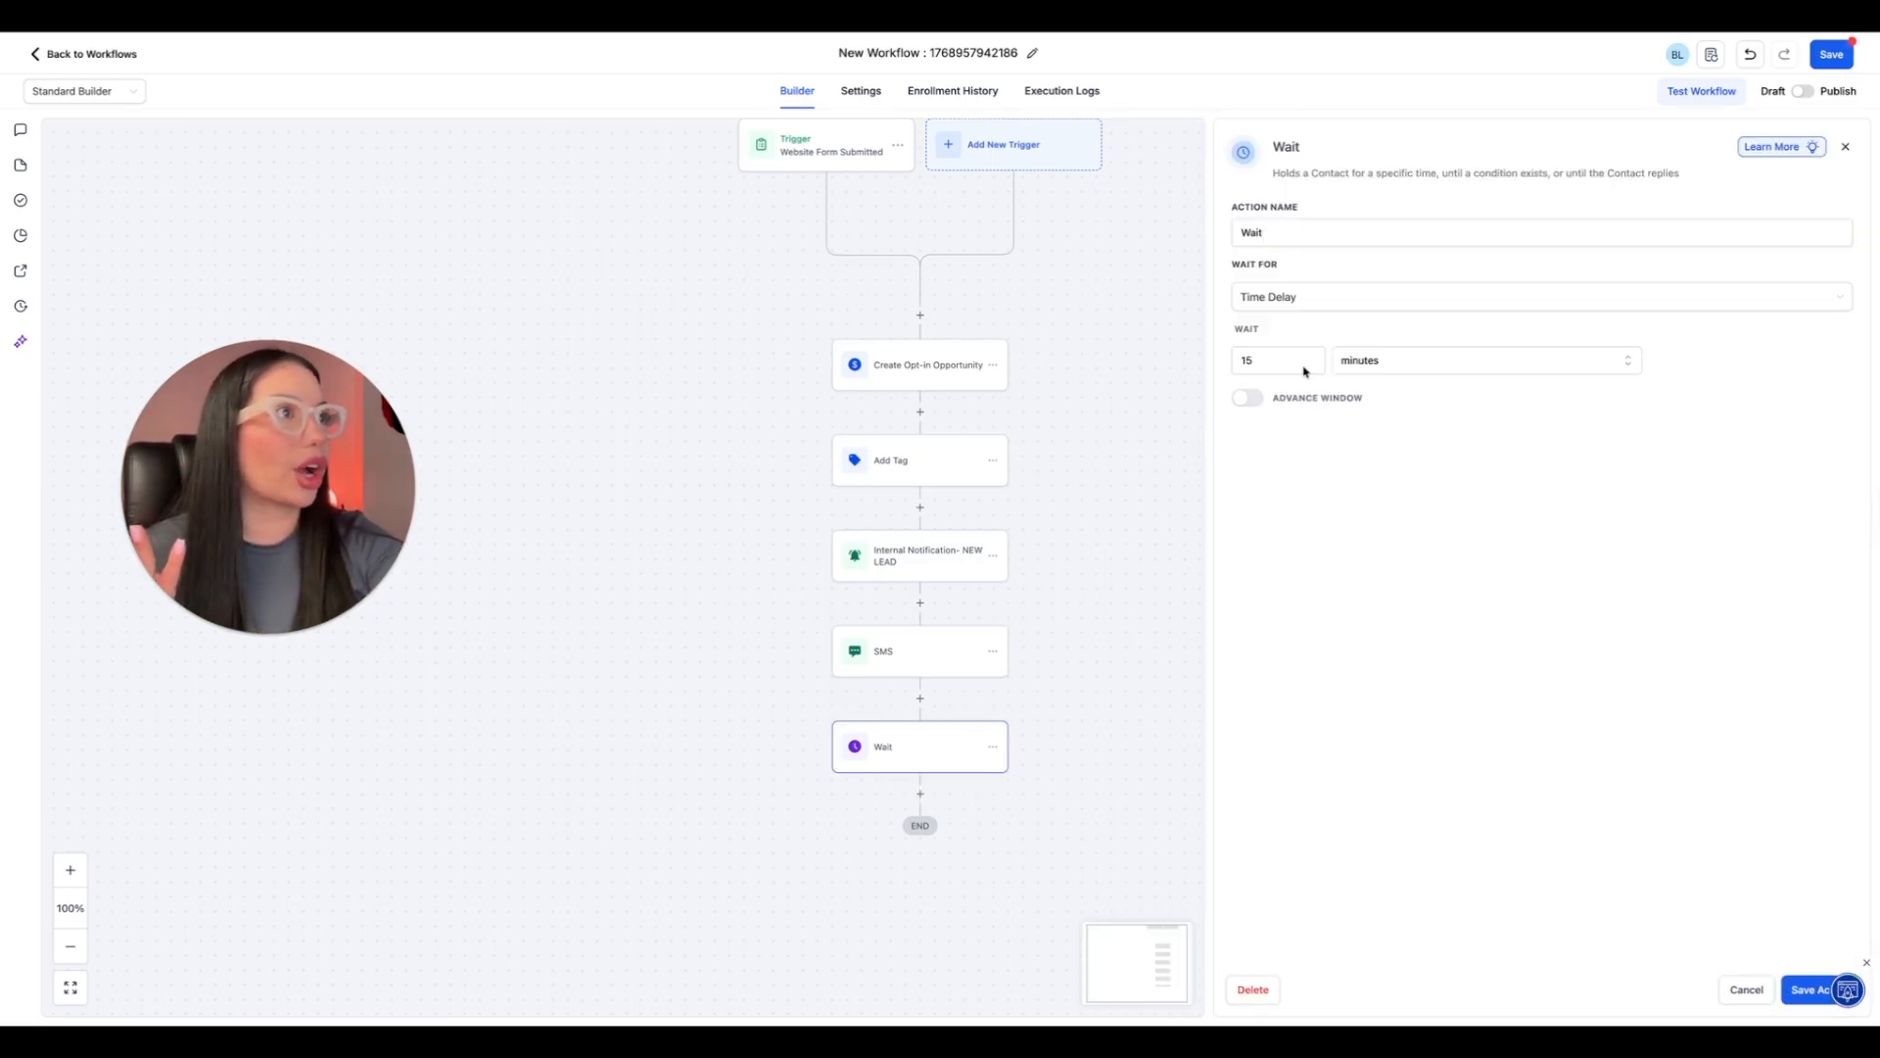
{"action": "left_click", "coordinate": [1339, 297]}
{"action": "scroll", "coordinate": [1315, 415], "scroll_direction": "down", "scroll_amount": 3}
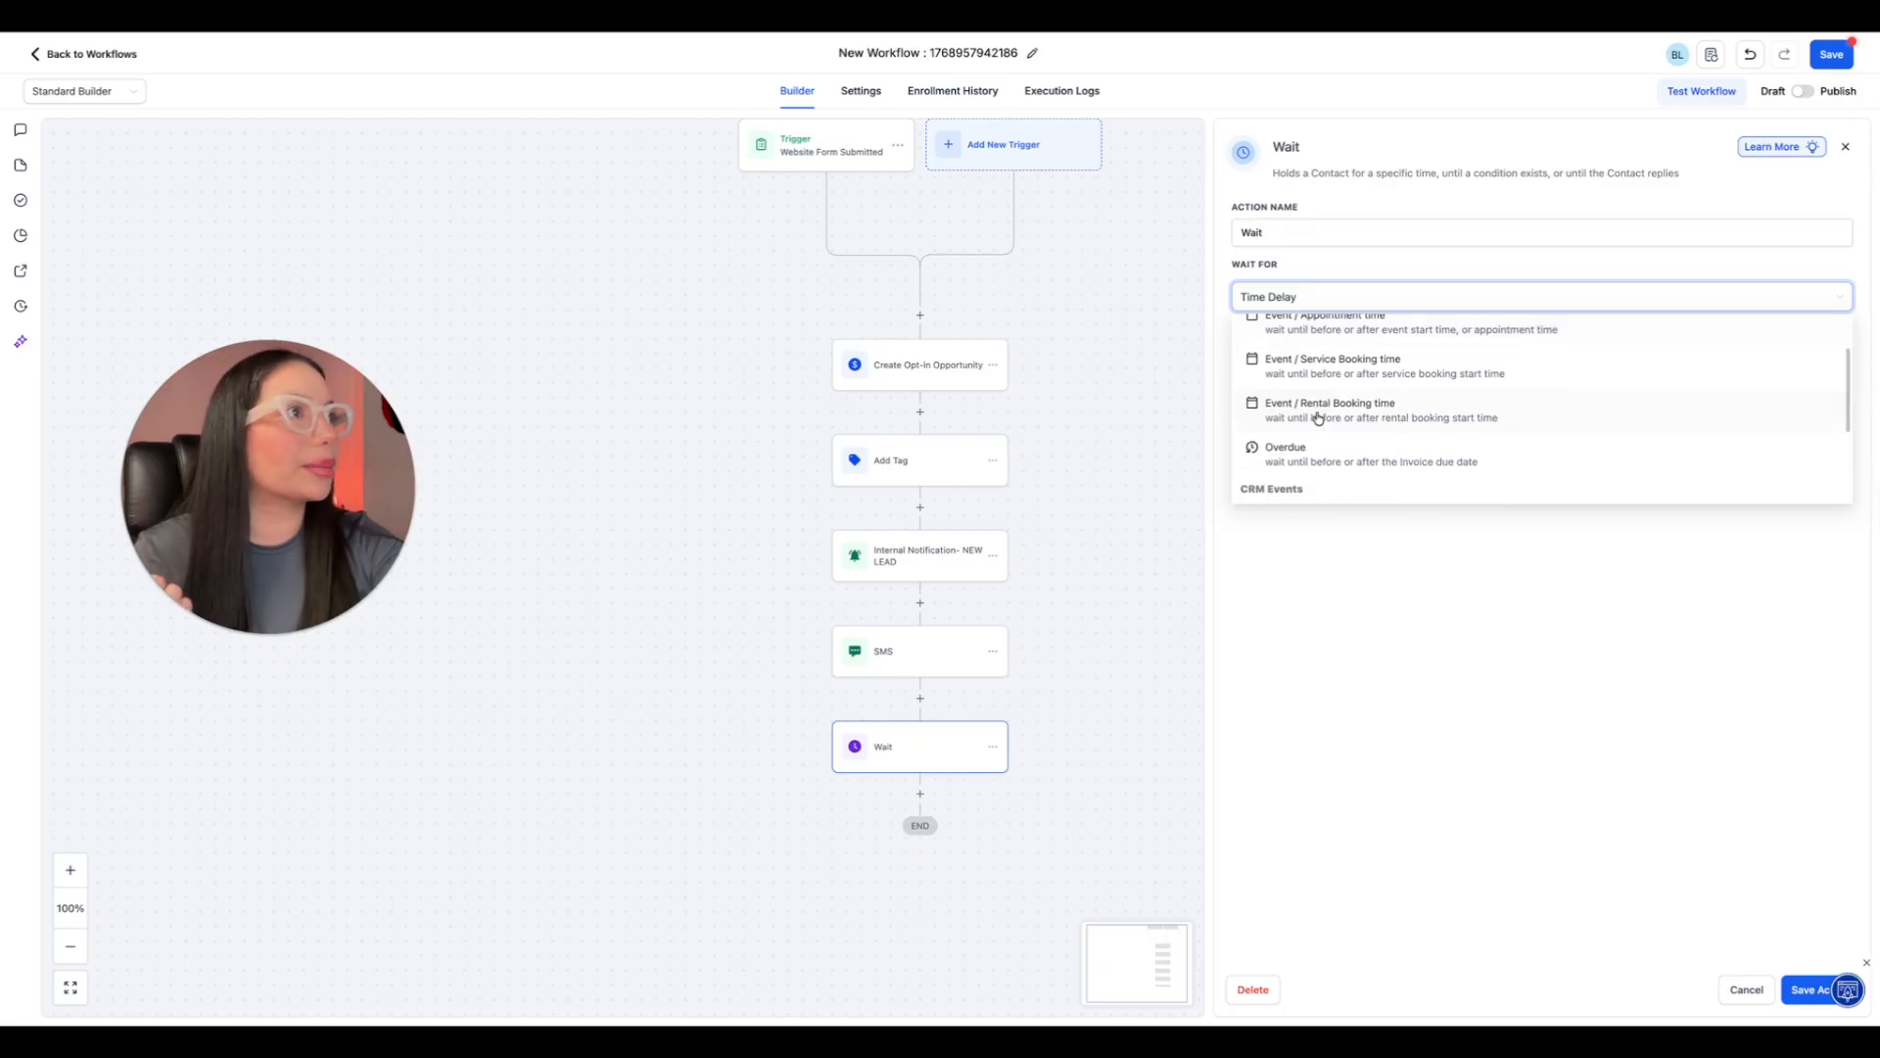
{"action": "scroll", "coordinate": [1315, 419], "scroll_direction": "down", "scroll_amount": 3}
{"action": "left_click", "coordinate": [1316, 428]}
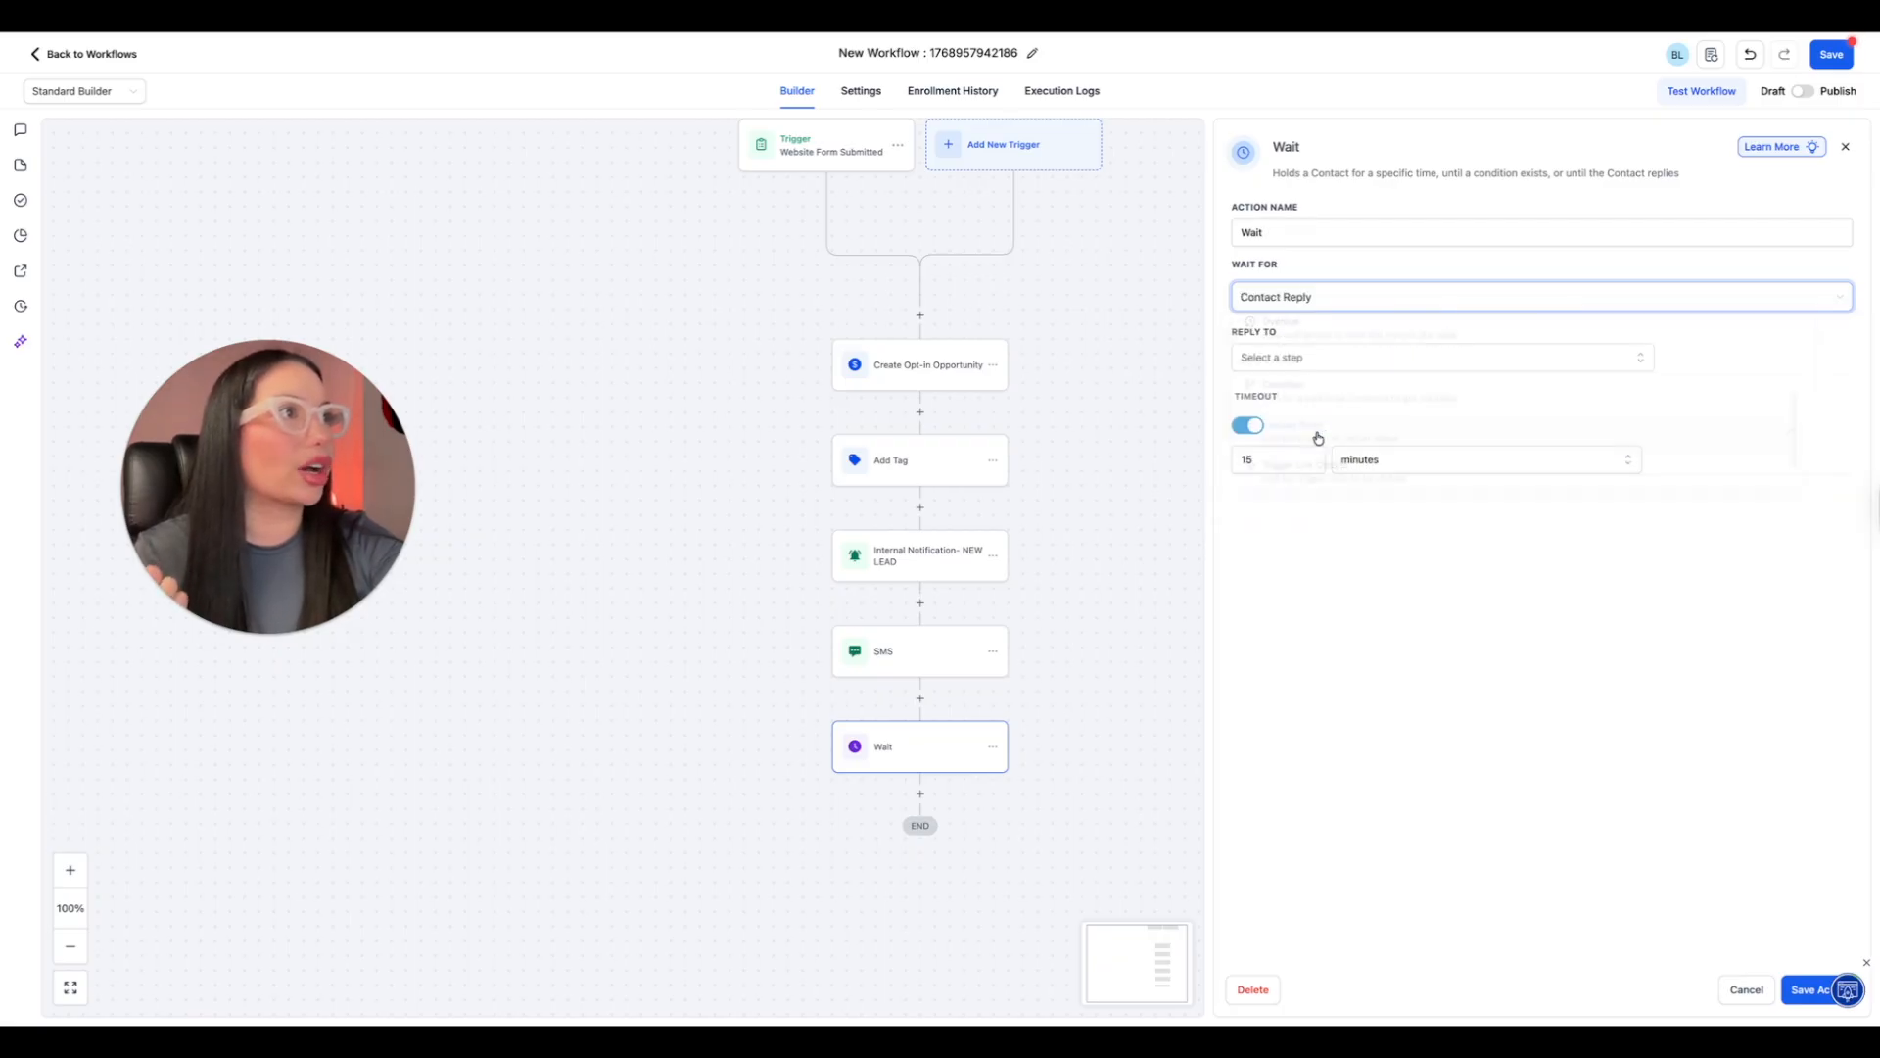
{"action": "left_click", "coordinate": [1834, 991]}
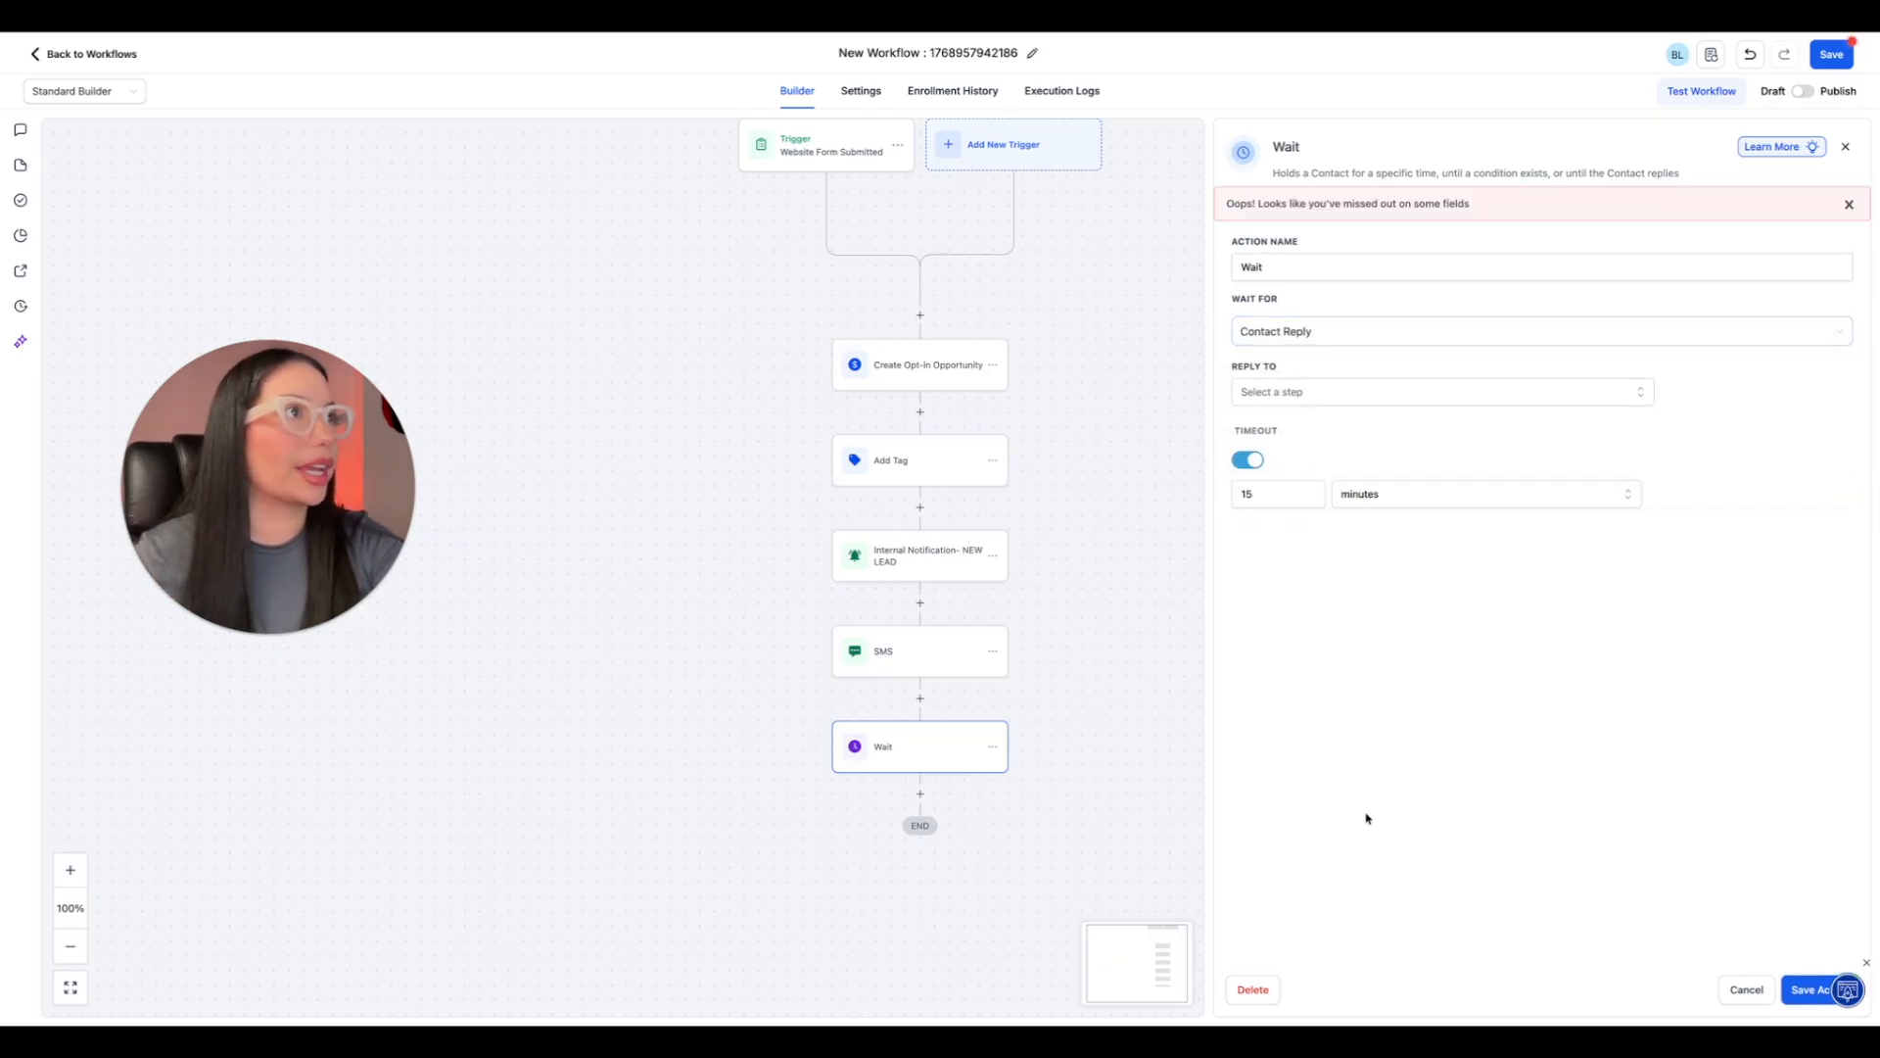
{"action": "left_click", "coordinate": [1314, 392]}
{"action": "left_click", "coordinate": [1280, 484]}
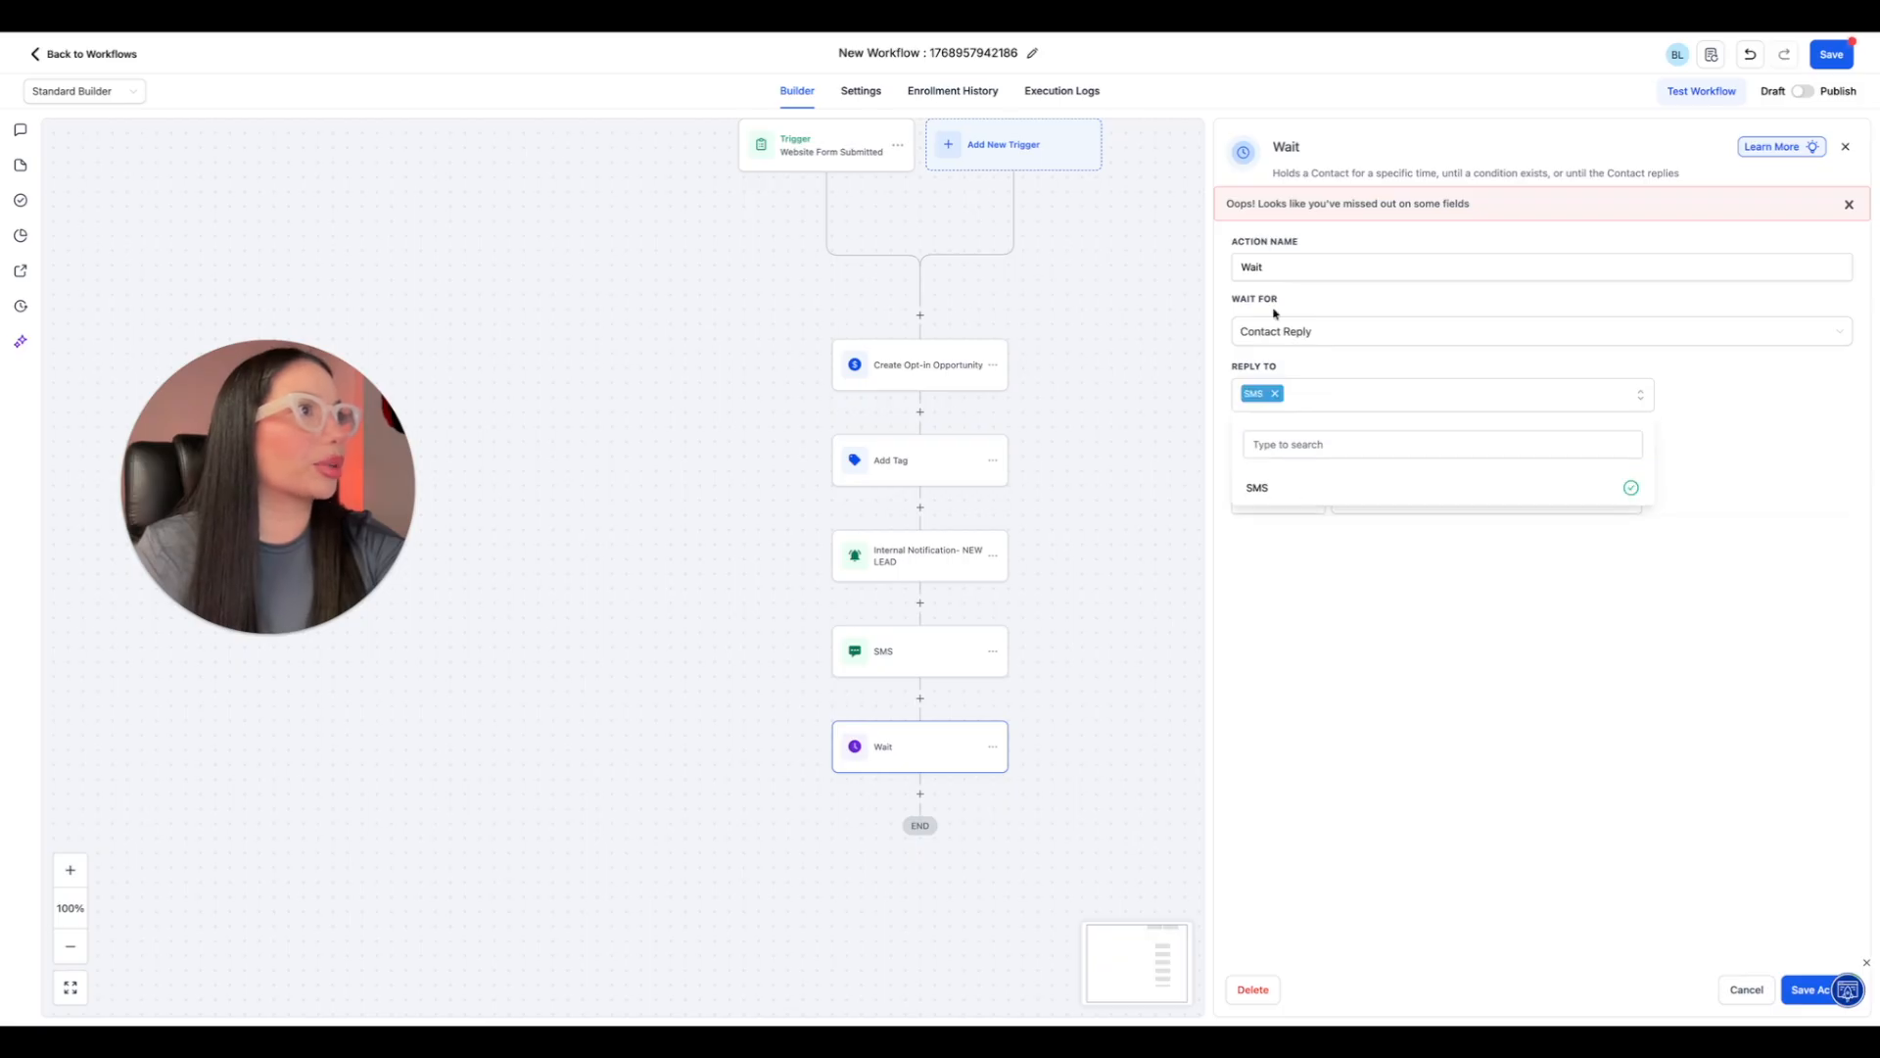
{"action": "left_click", "coordinate": [1327, 575]}
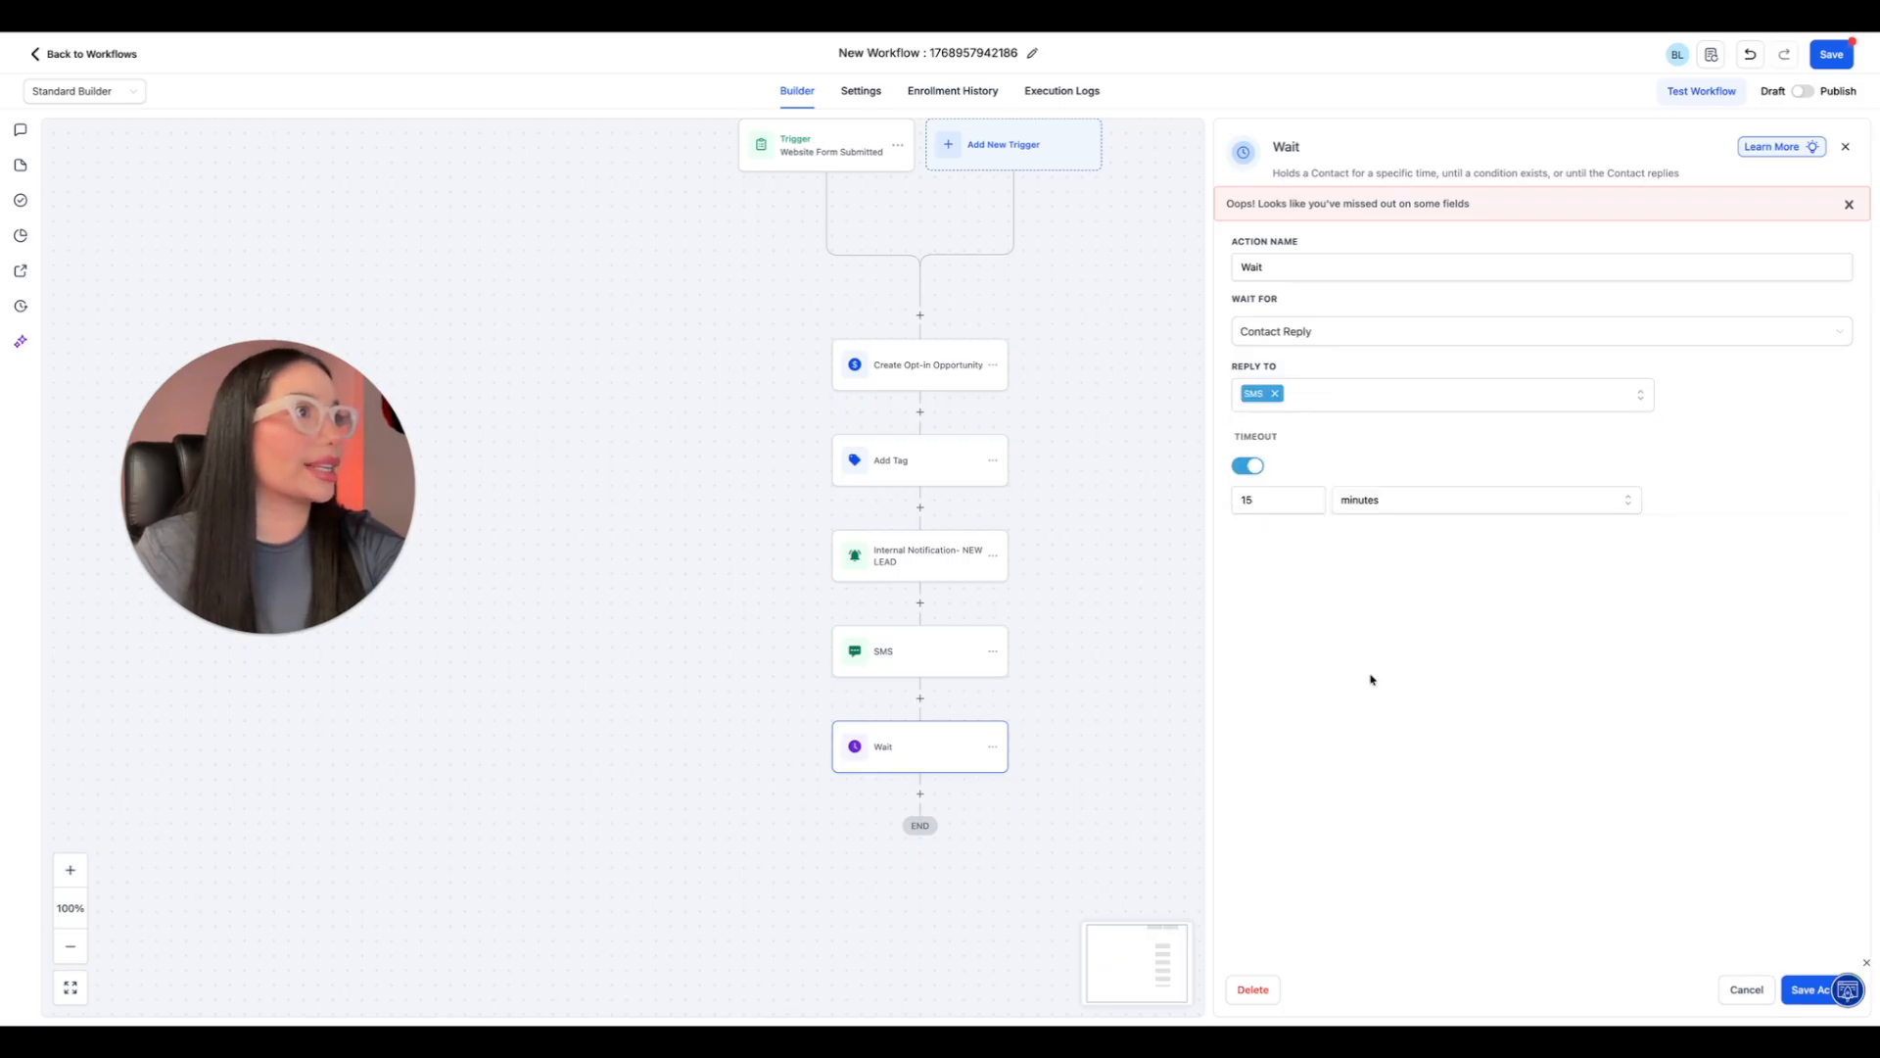
{"action": "left_click", "coordinate": [1807, 989]}
Review the Wait action's wait-for options and its contact-reply and timeout settings.
{"action": "left_click", "coordinate": [979, 764]}
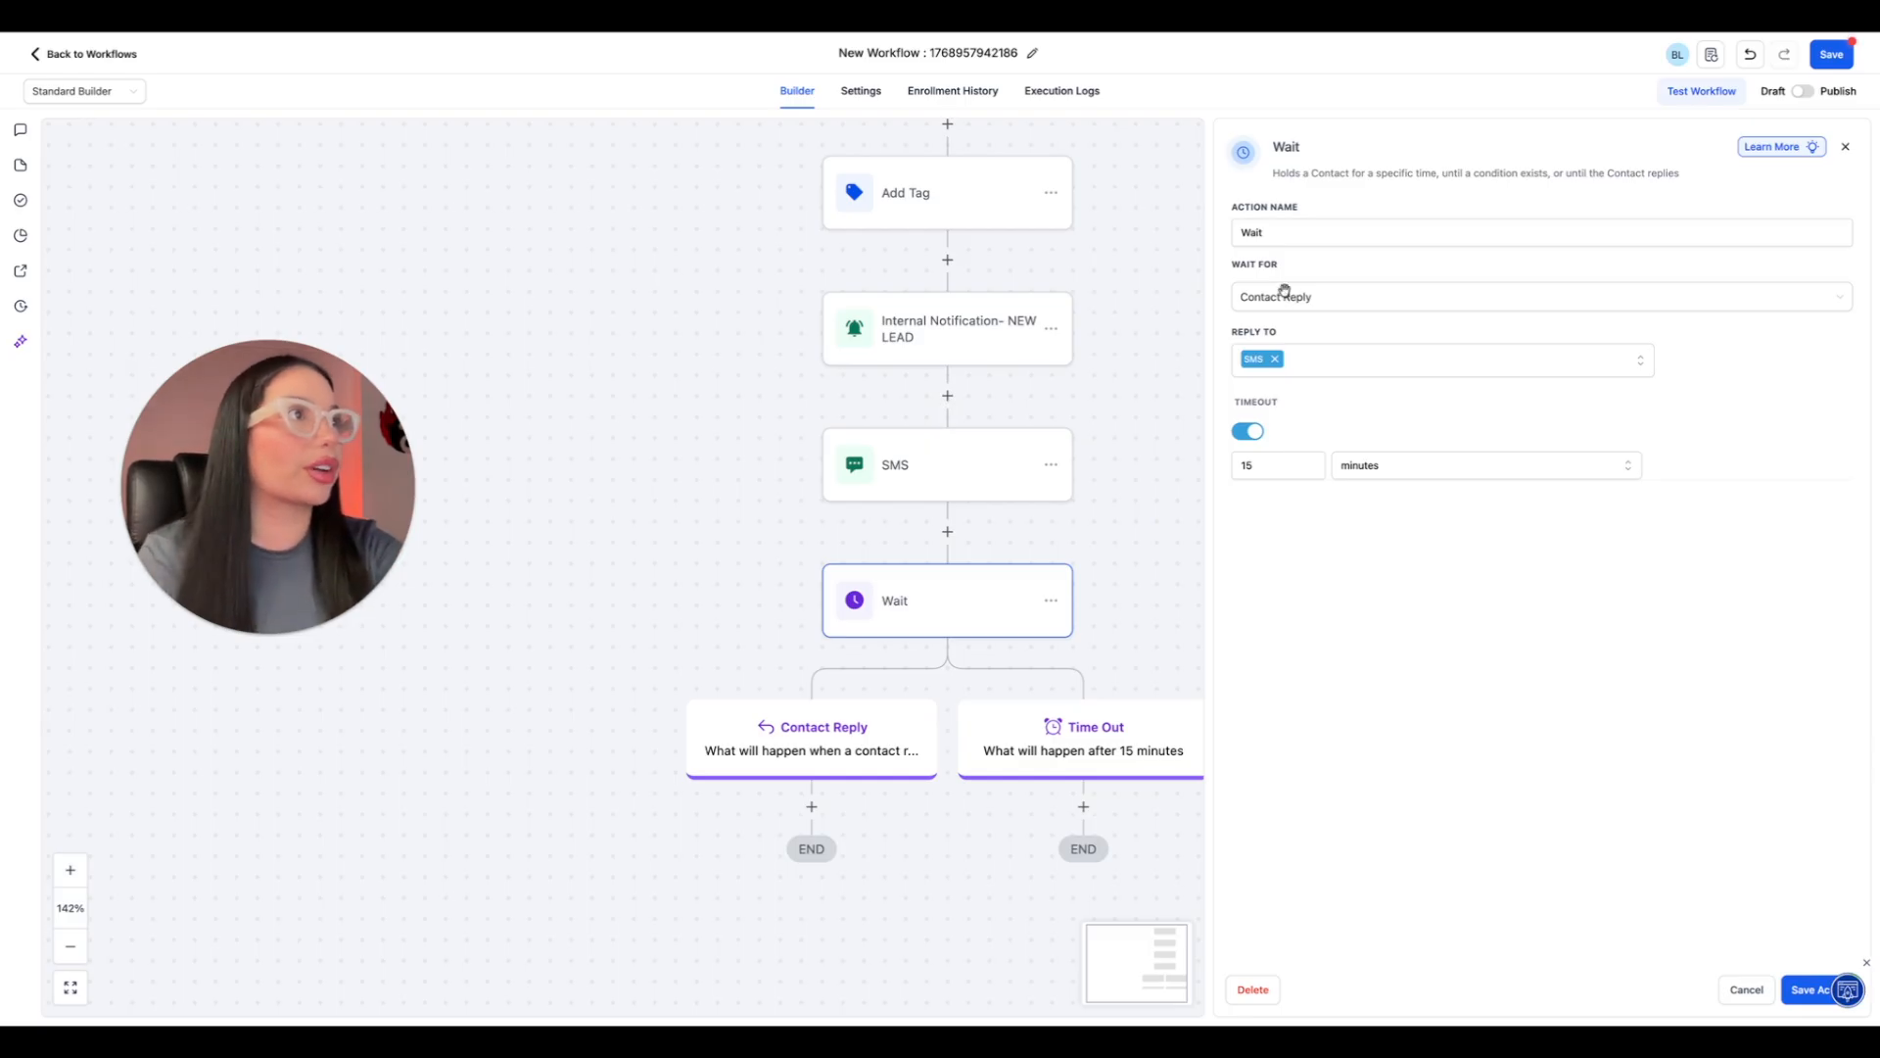
{"action": "left_click", "coordinate": [1291, 302]}
{"action": "scroll", "coordinate": [1332, 419], "scroll_direction": "down", "scroll_amount": 5}
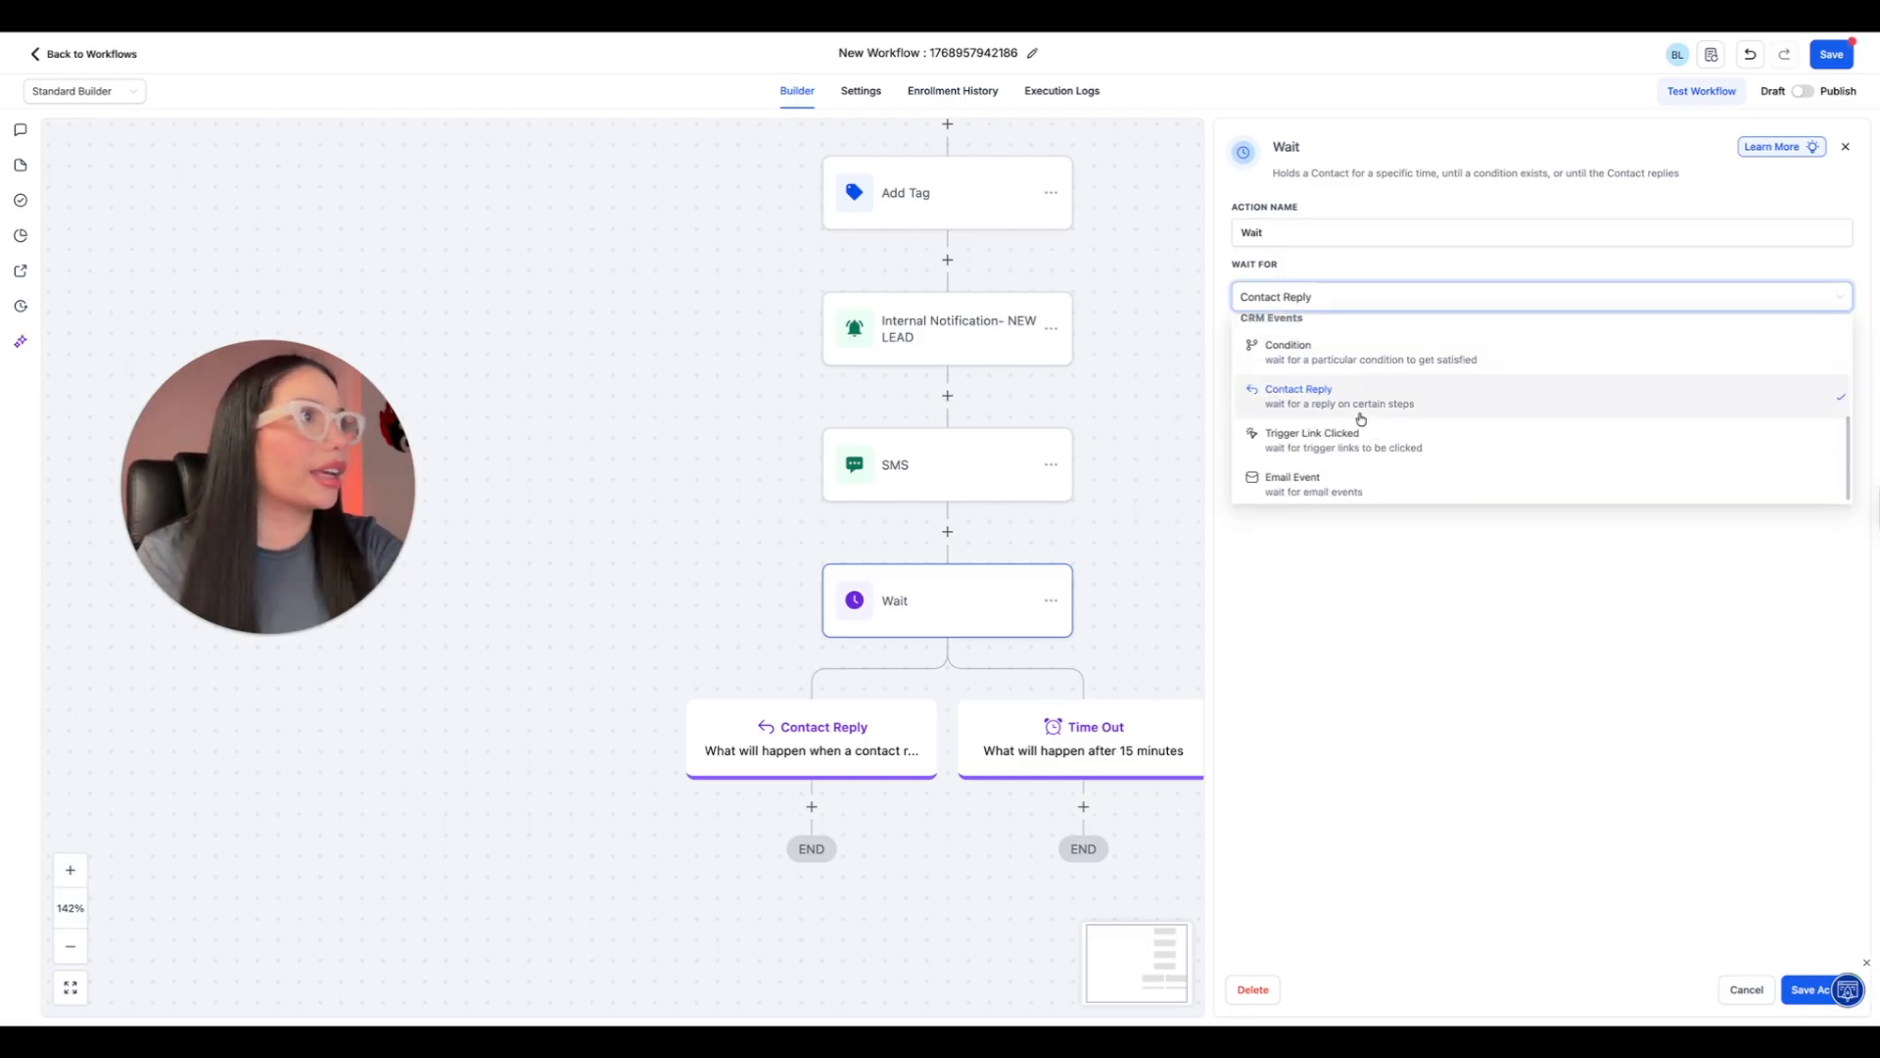
{"action": "scroll", "coordinate": [1359, 415], "scroll_direction": "up", "scroll_amount": 5}
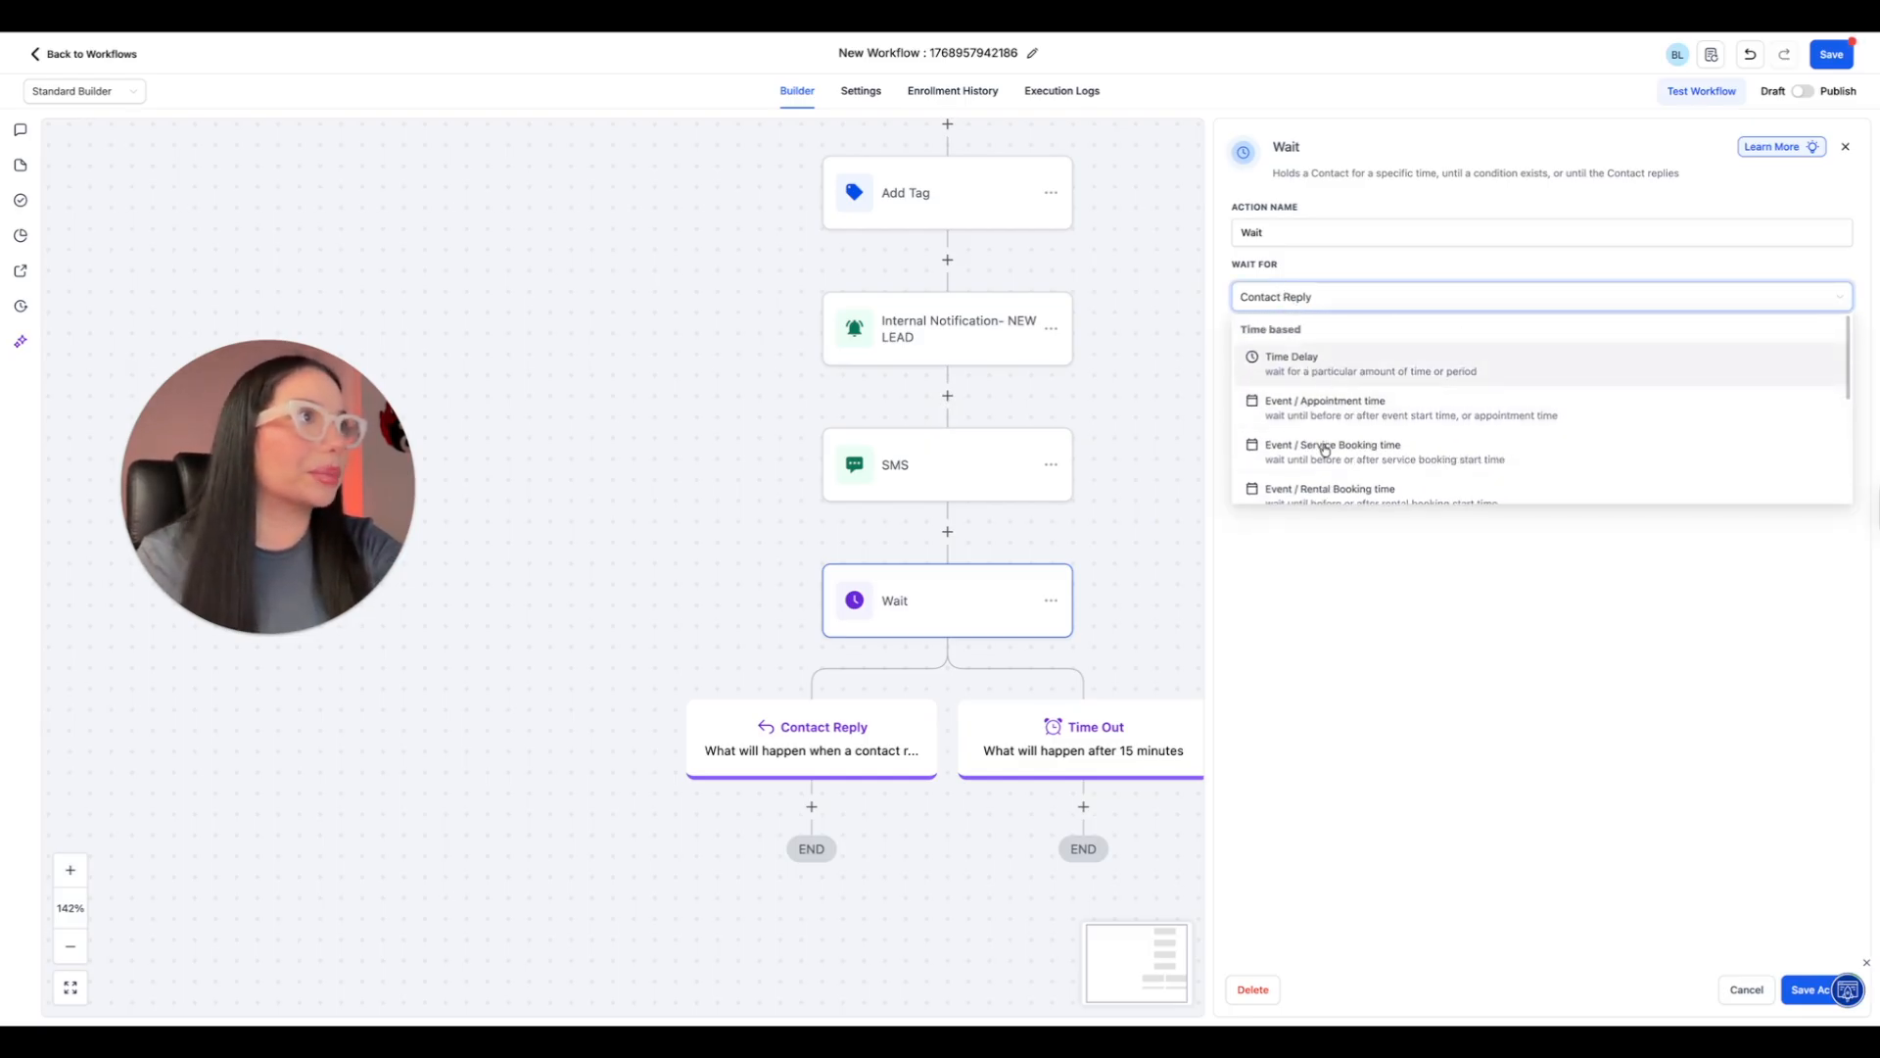
{"action": "left_click", "coordinate": [1406, 562]}
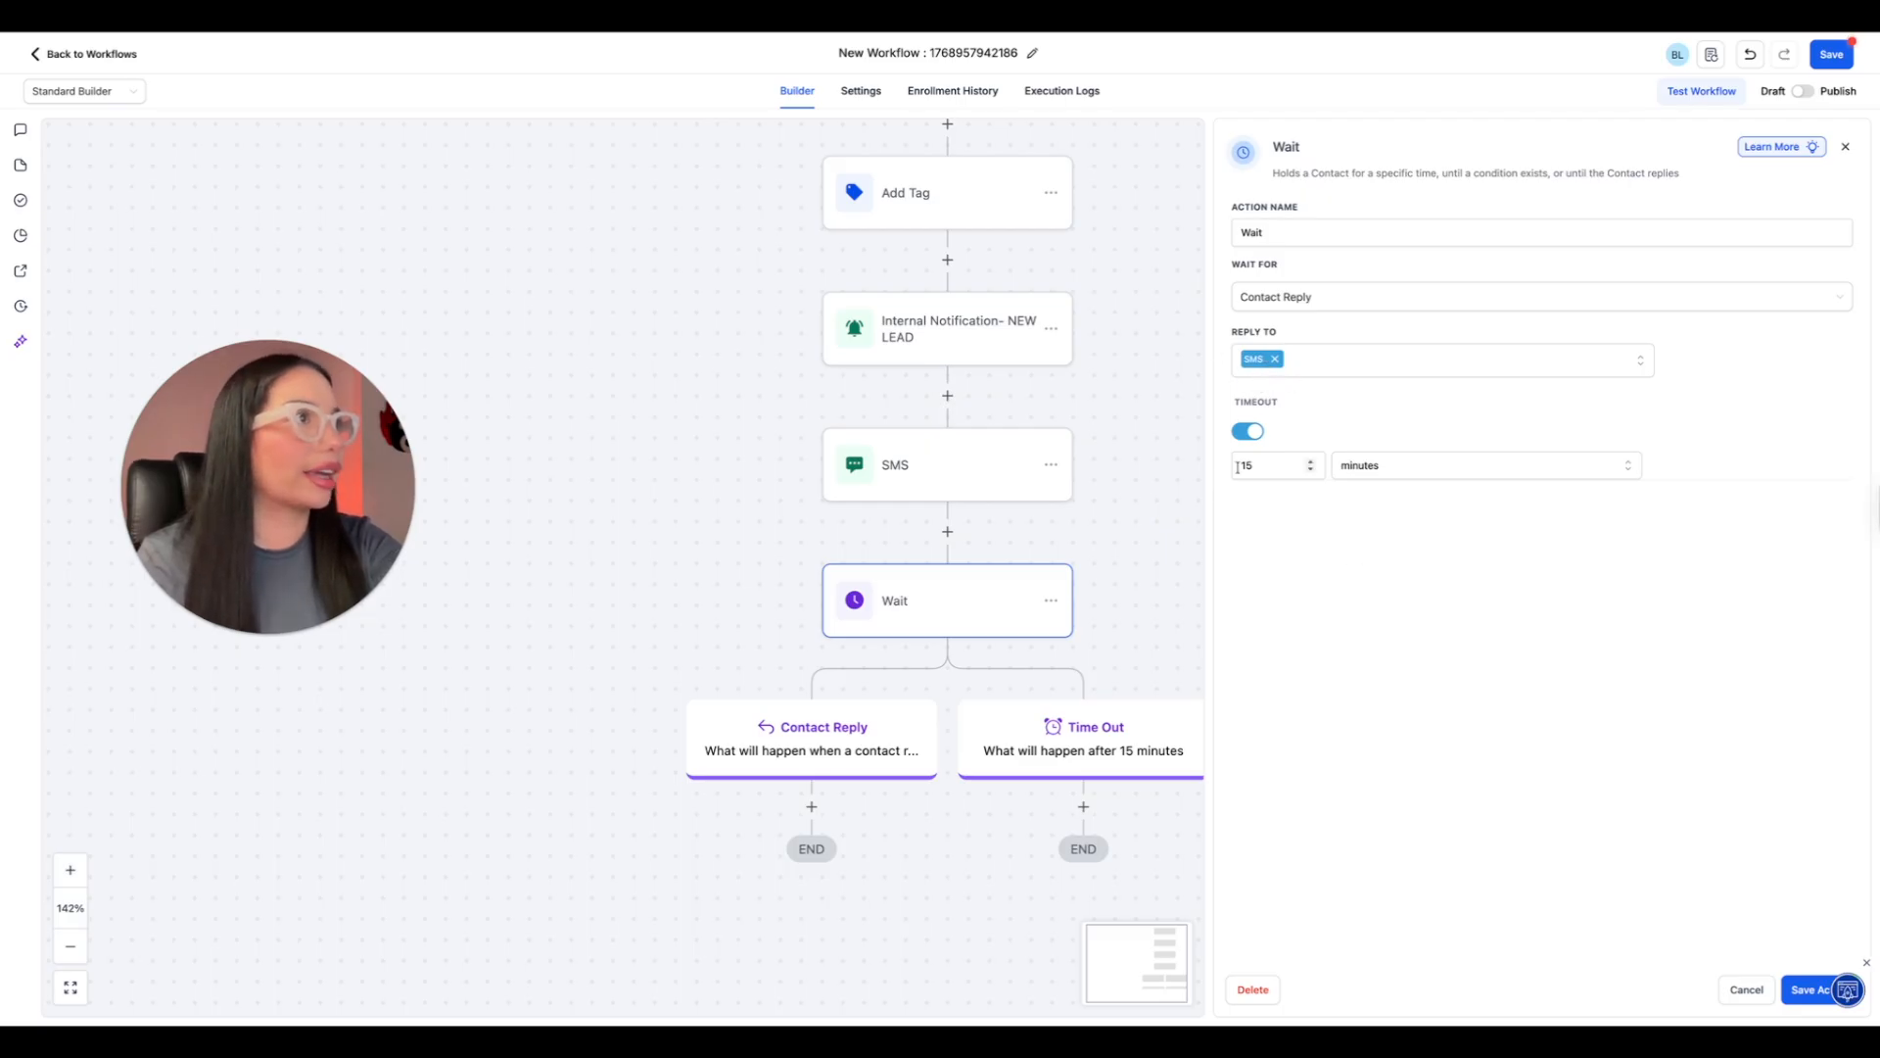
{"action": "left_click", "coordinate": [1805, 990]}
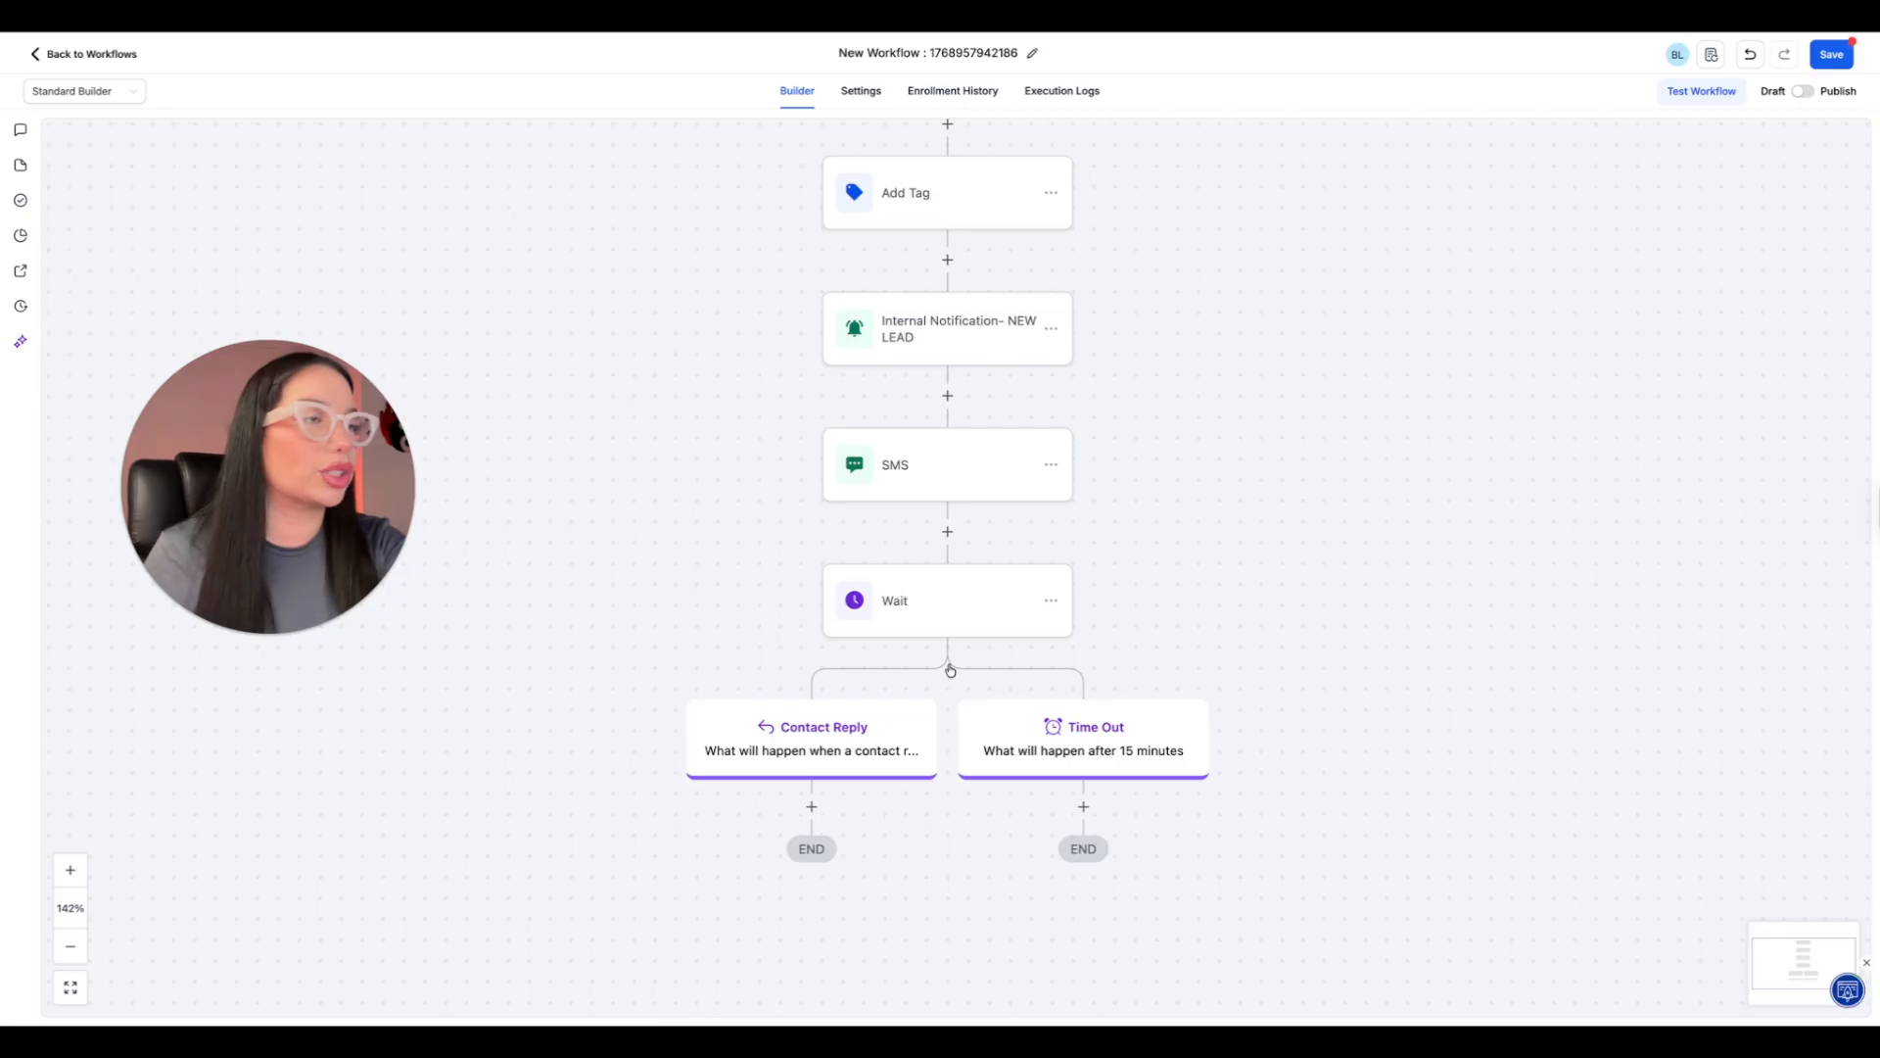
{"action": "left_click", "coordinate": [956, 619]}
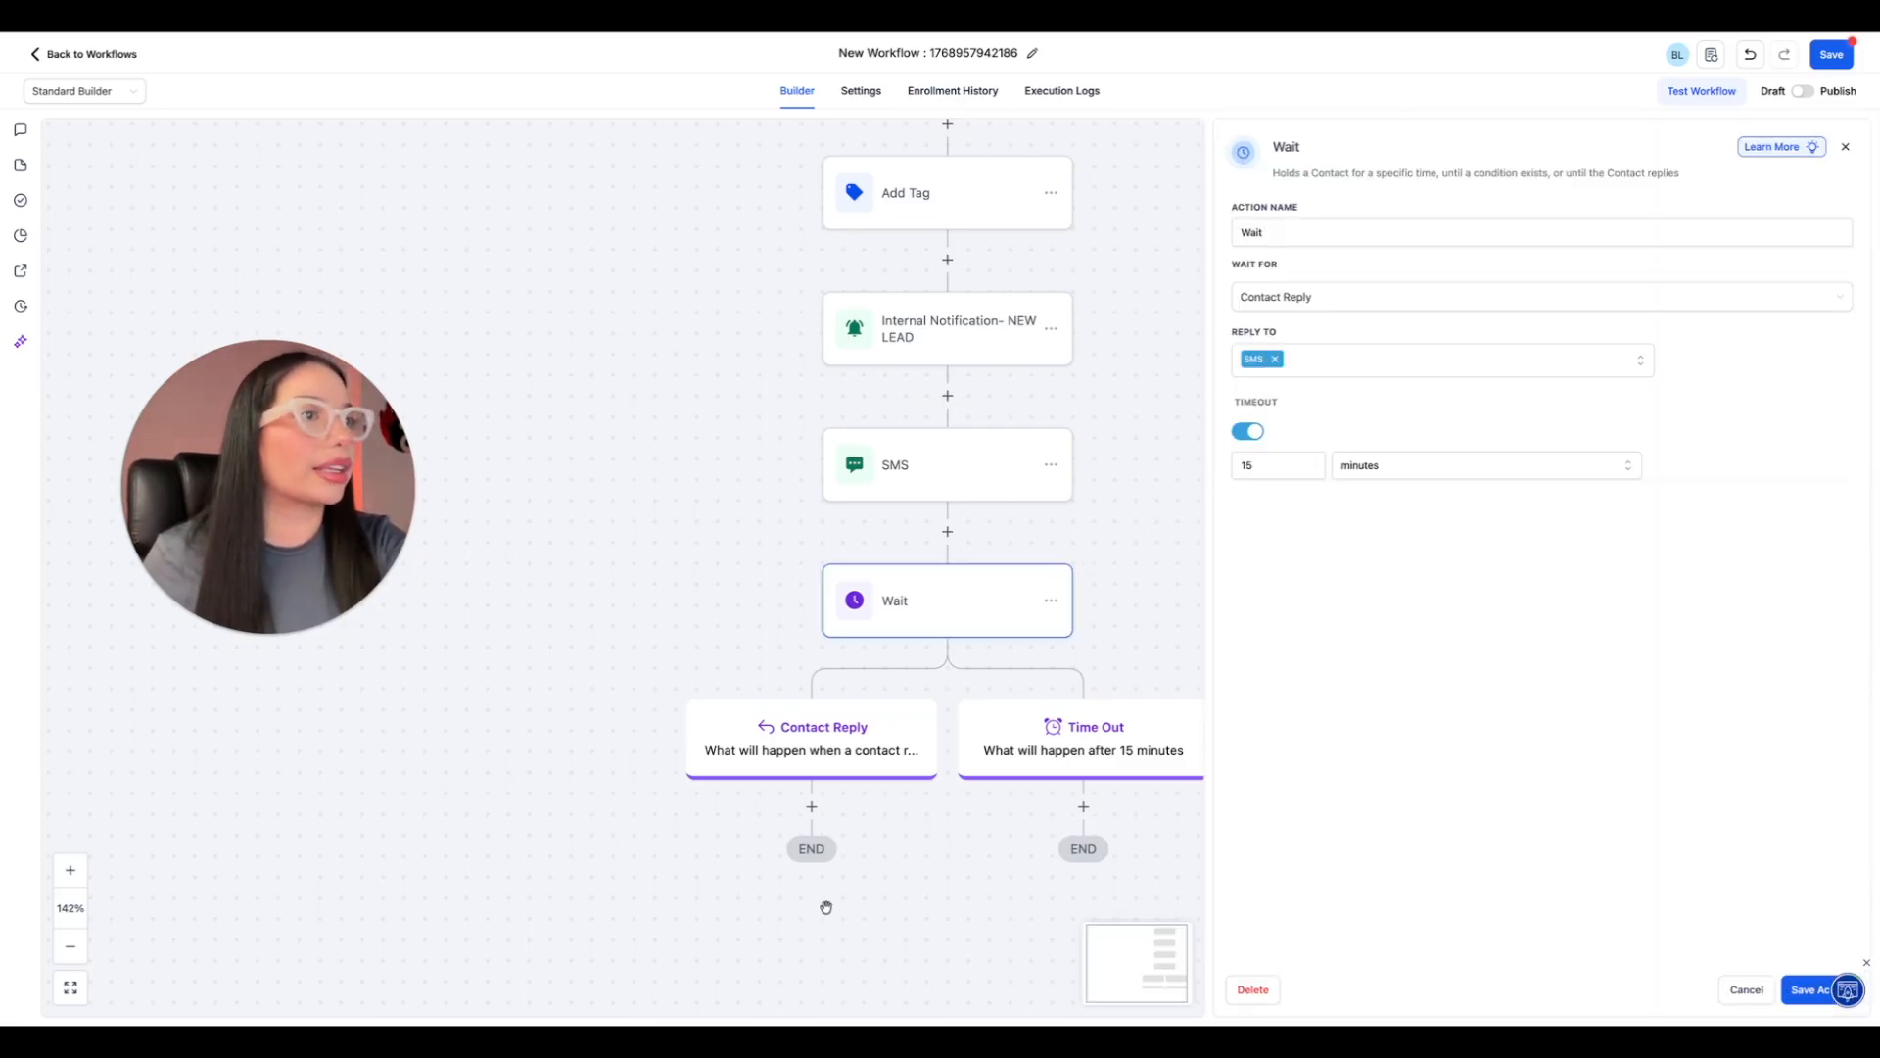
{"action": "left_click", "coordinate": [1746, 989]}
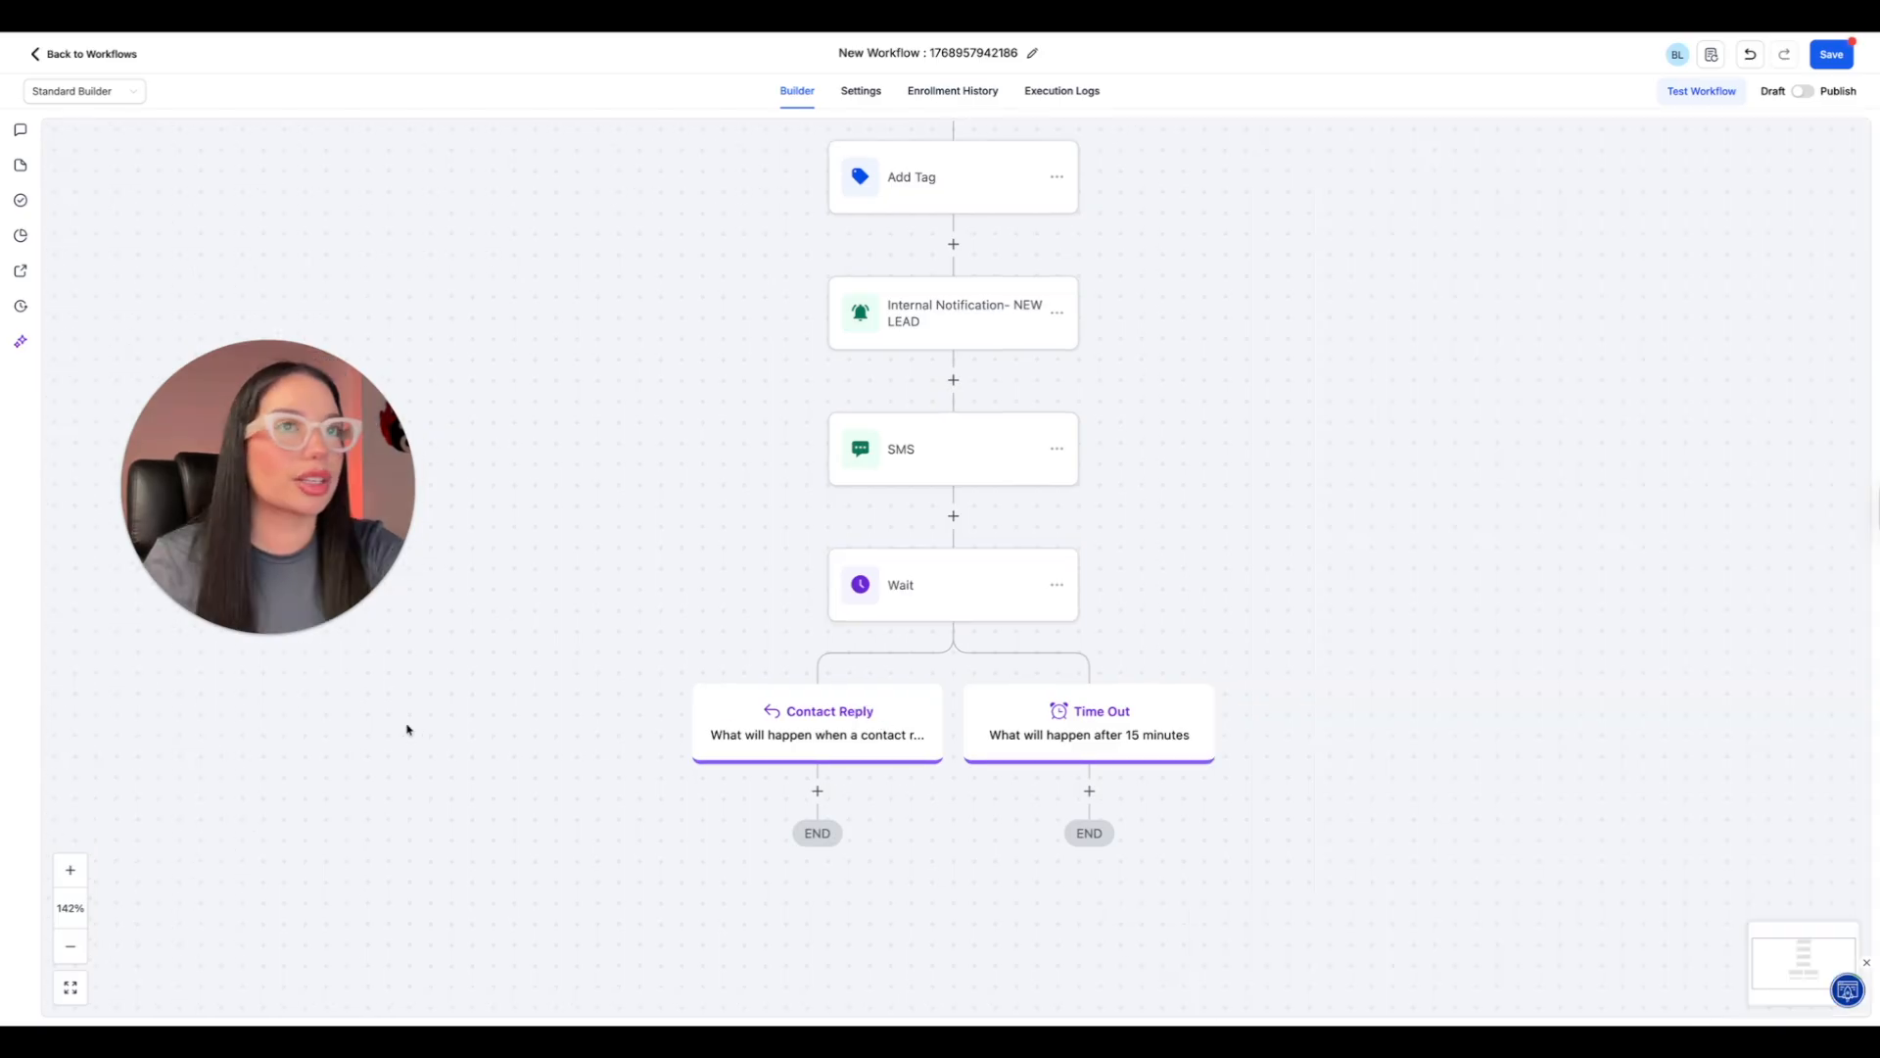
Add a Send SMS action to the Contact Reply branch with "Thanks! I'll give you a call shortly to schedule your free estimate." and save it.
{"action": "left_click", "coordinate": [818, 790]}
{"action": "left_click", "coordinate": [1635, 395]}
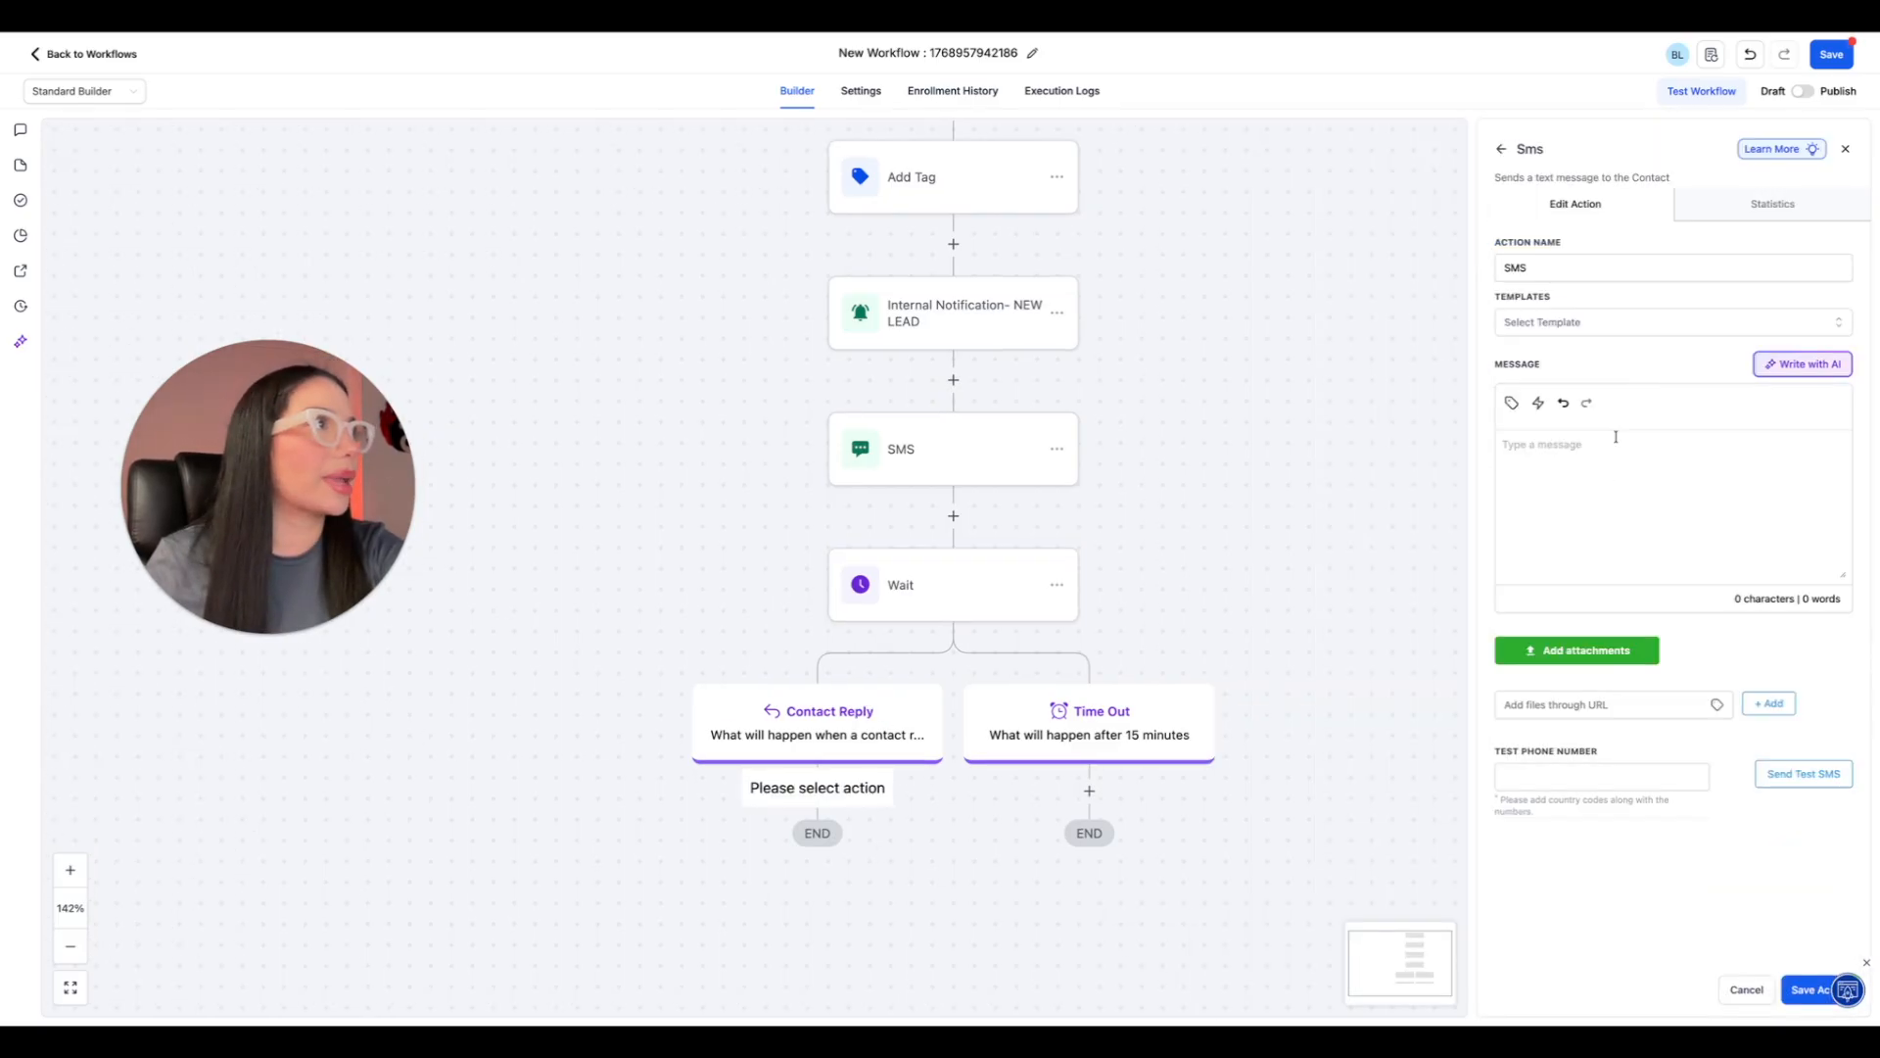
{"action": "left_click", "coordinate": [1547, 324]}
{"action": "left_click", "coordinate": [1606, 595]}
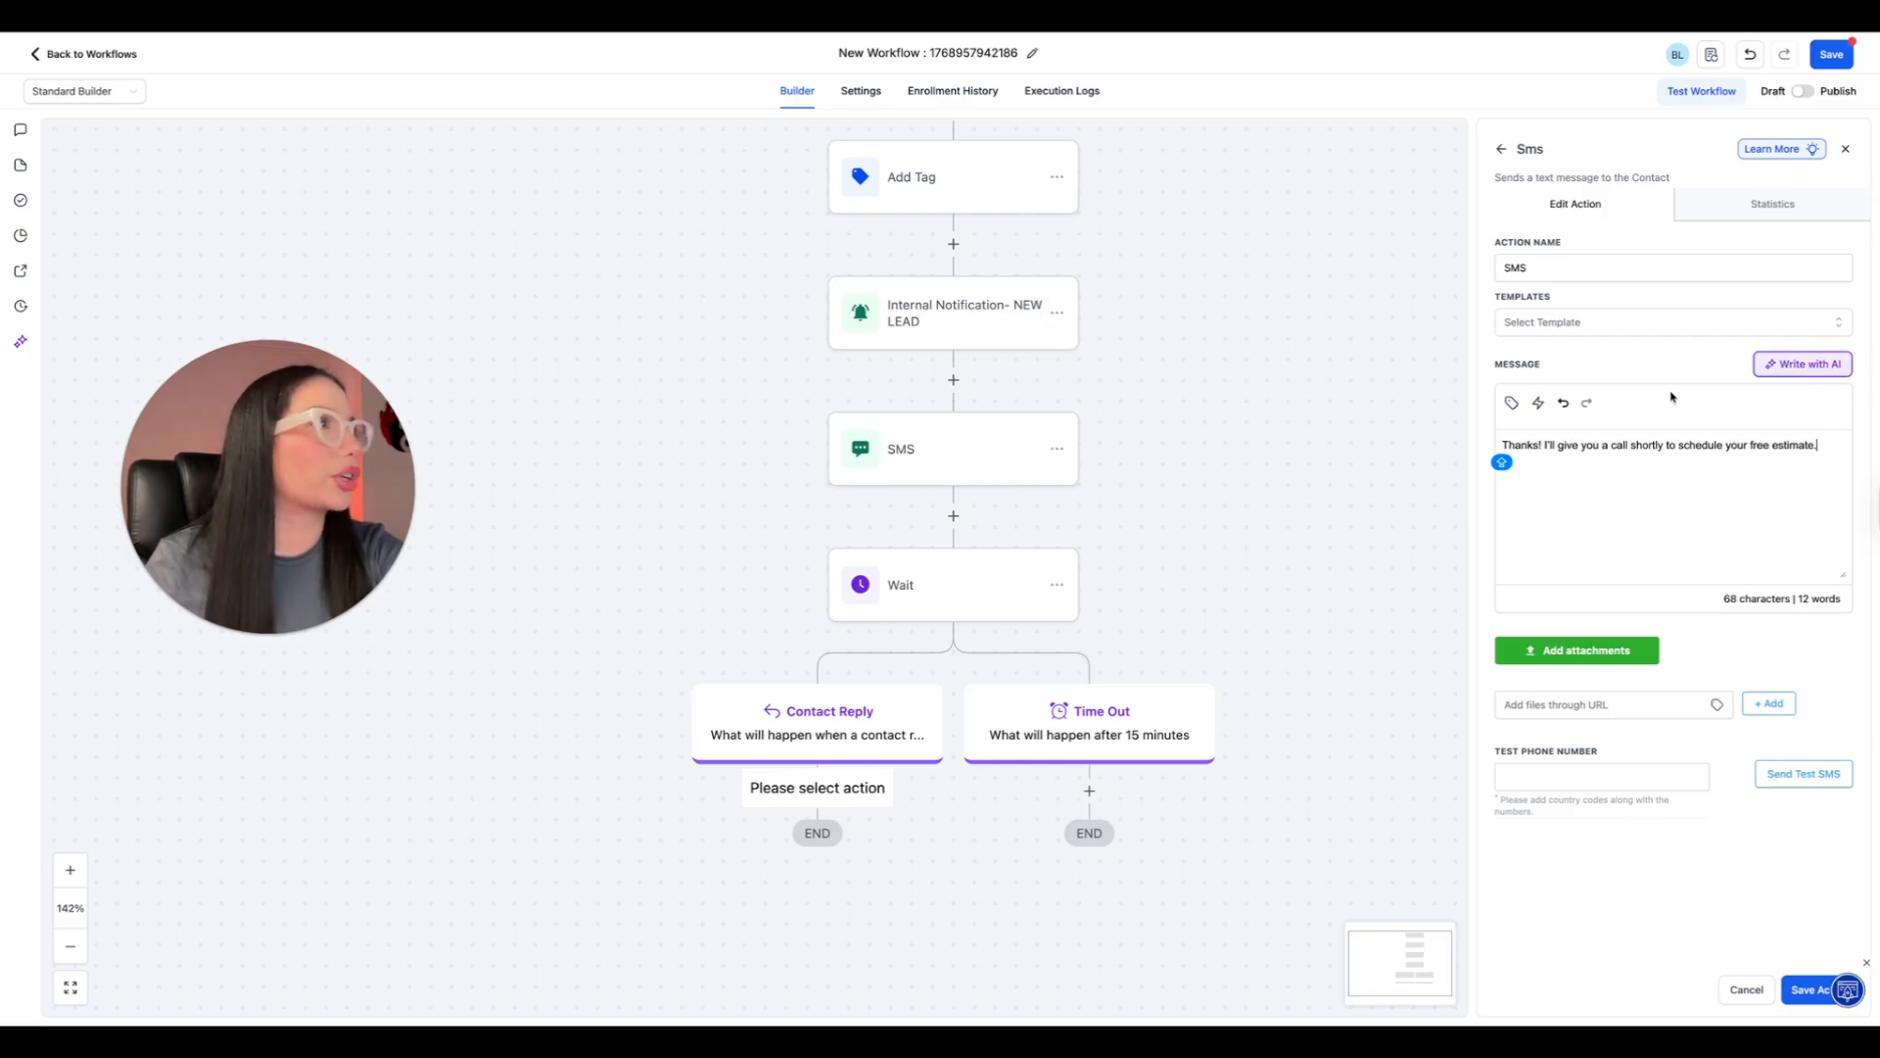
{"action": "left_click", "coordinate": [1805, 990]}
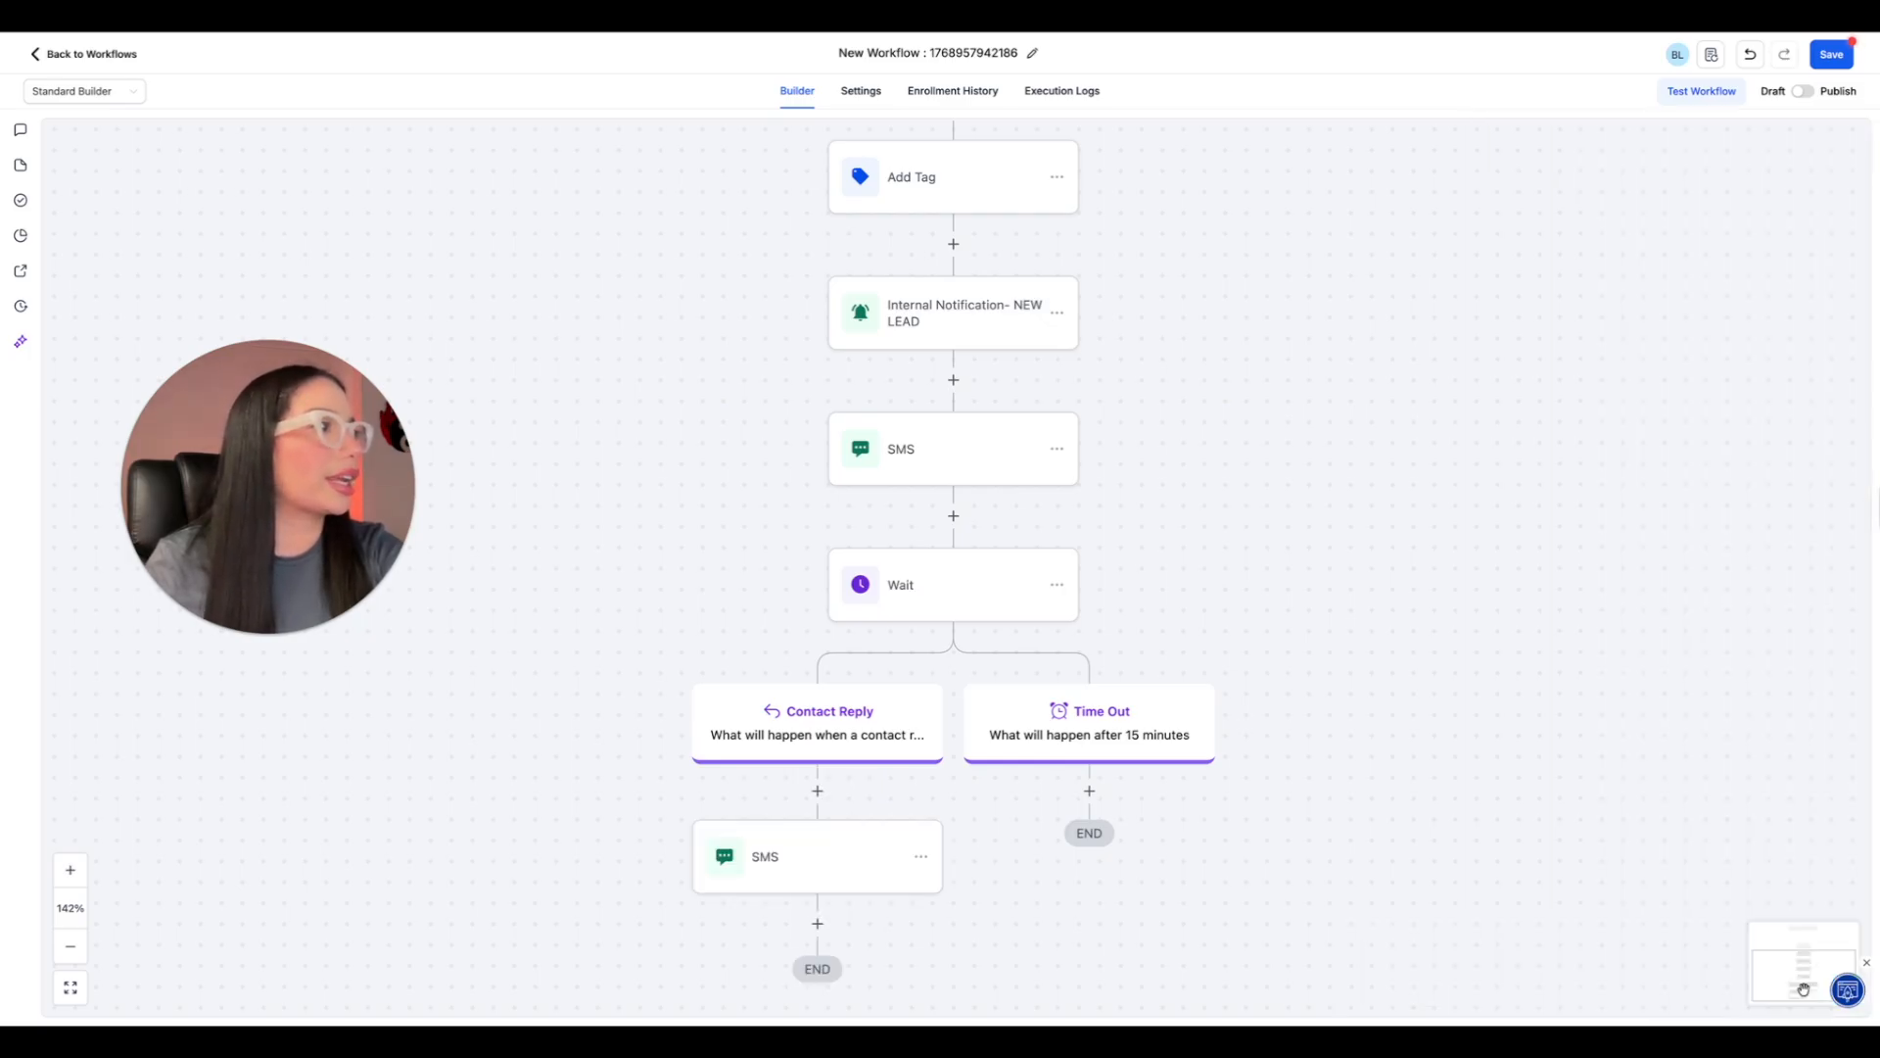
Add a Send SMS action to the Time Out branch with the message "Let me know" plus a smiley emoji, and save it.
{"action": "left_click", "coordinate": [1089, 790]}
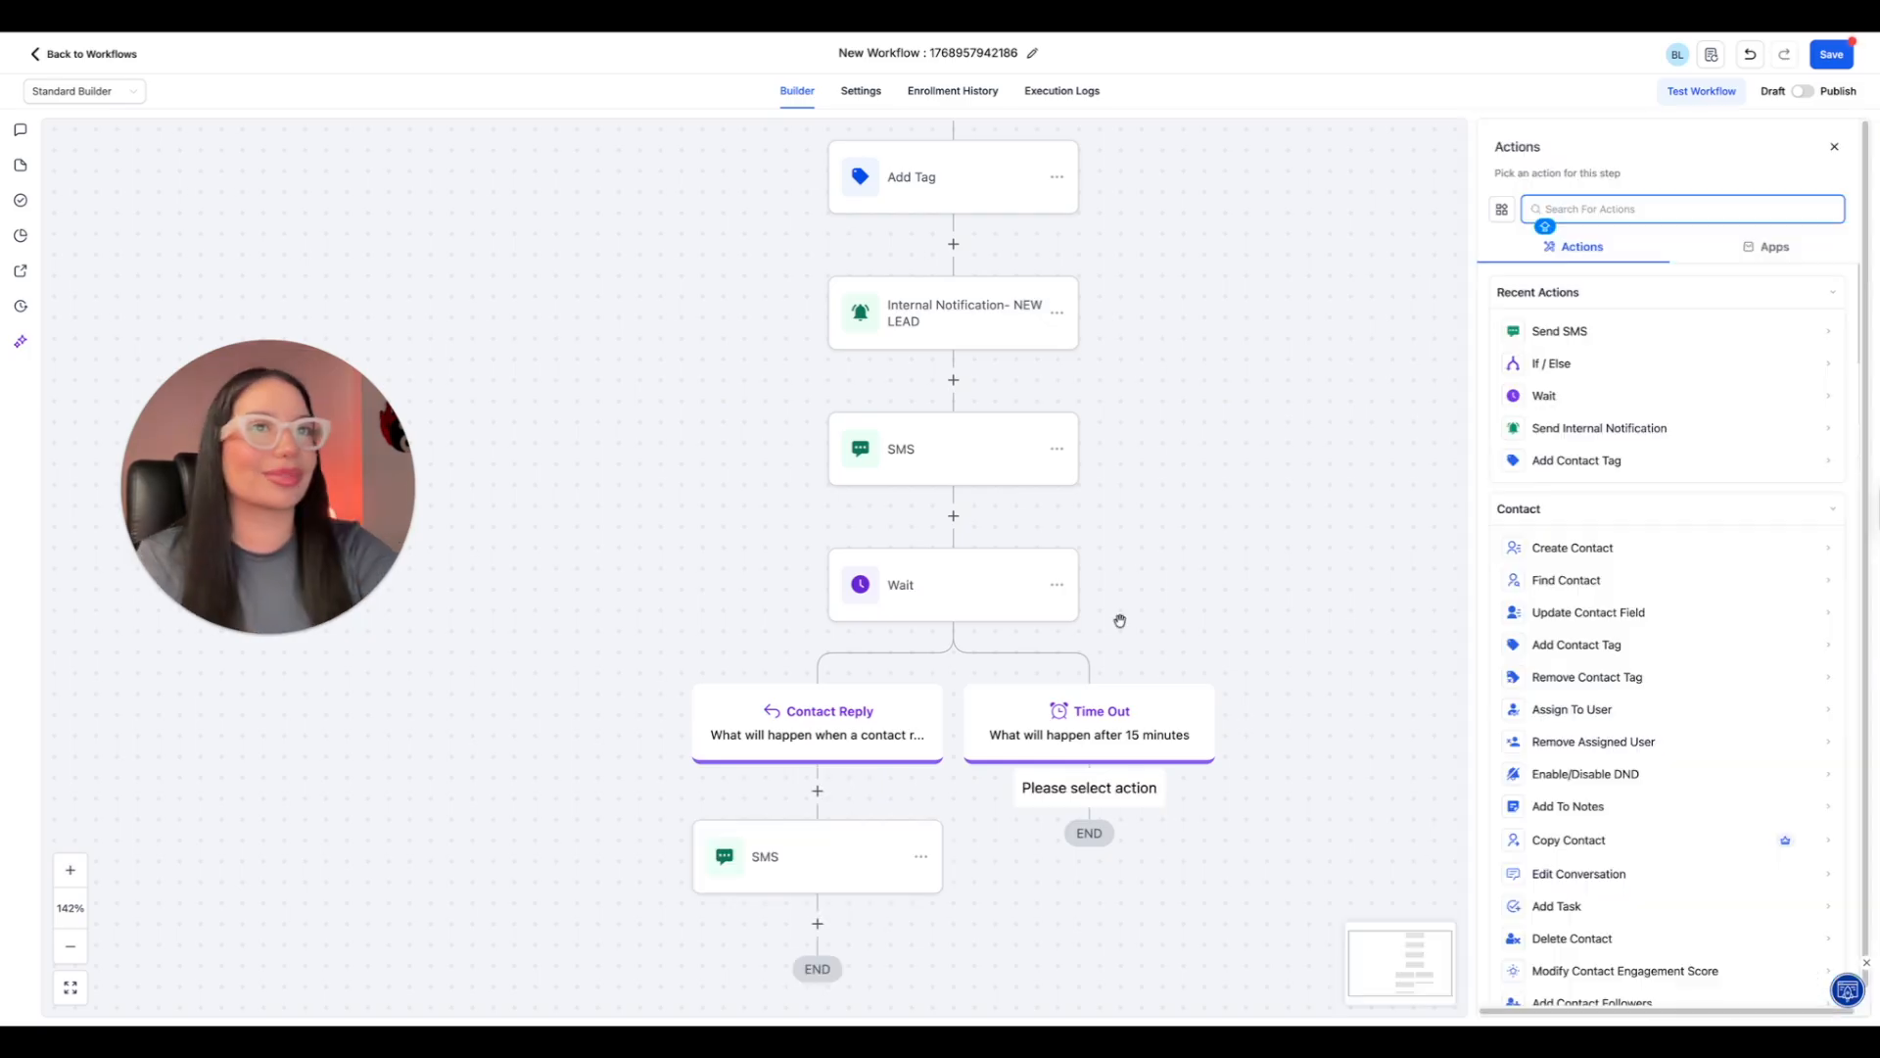
{"action": "left_click", "coordinate": [1562, 332]}
{"action": "left_click", "coordinate": [1599, 534]}
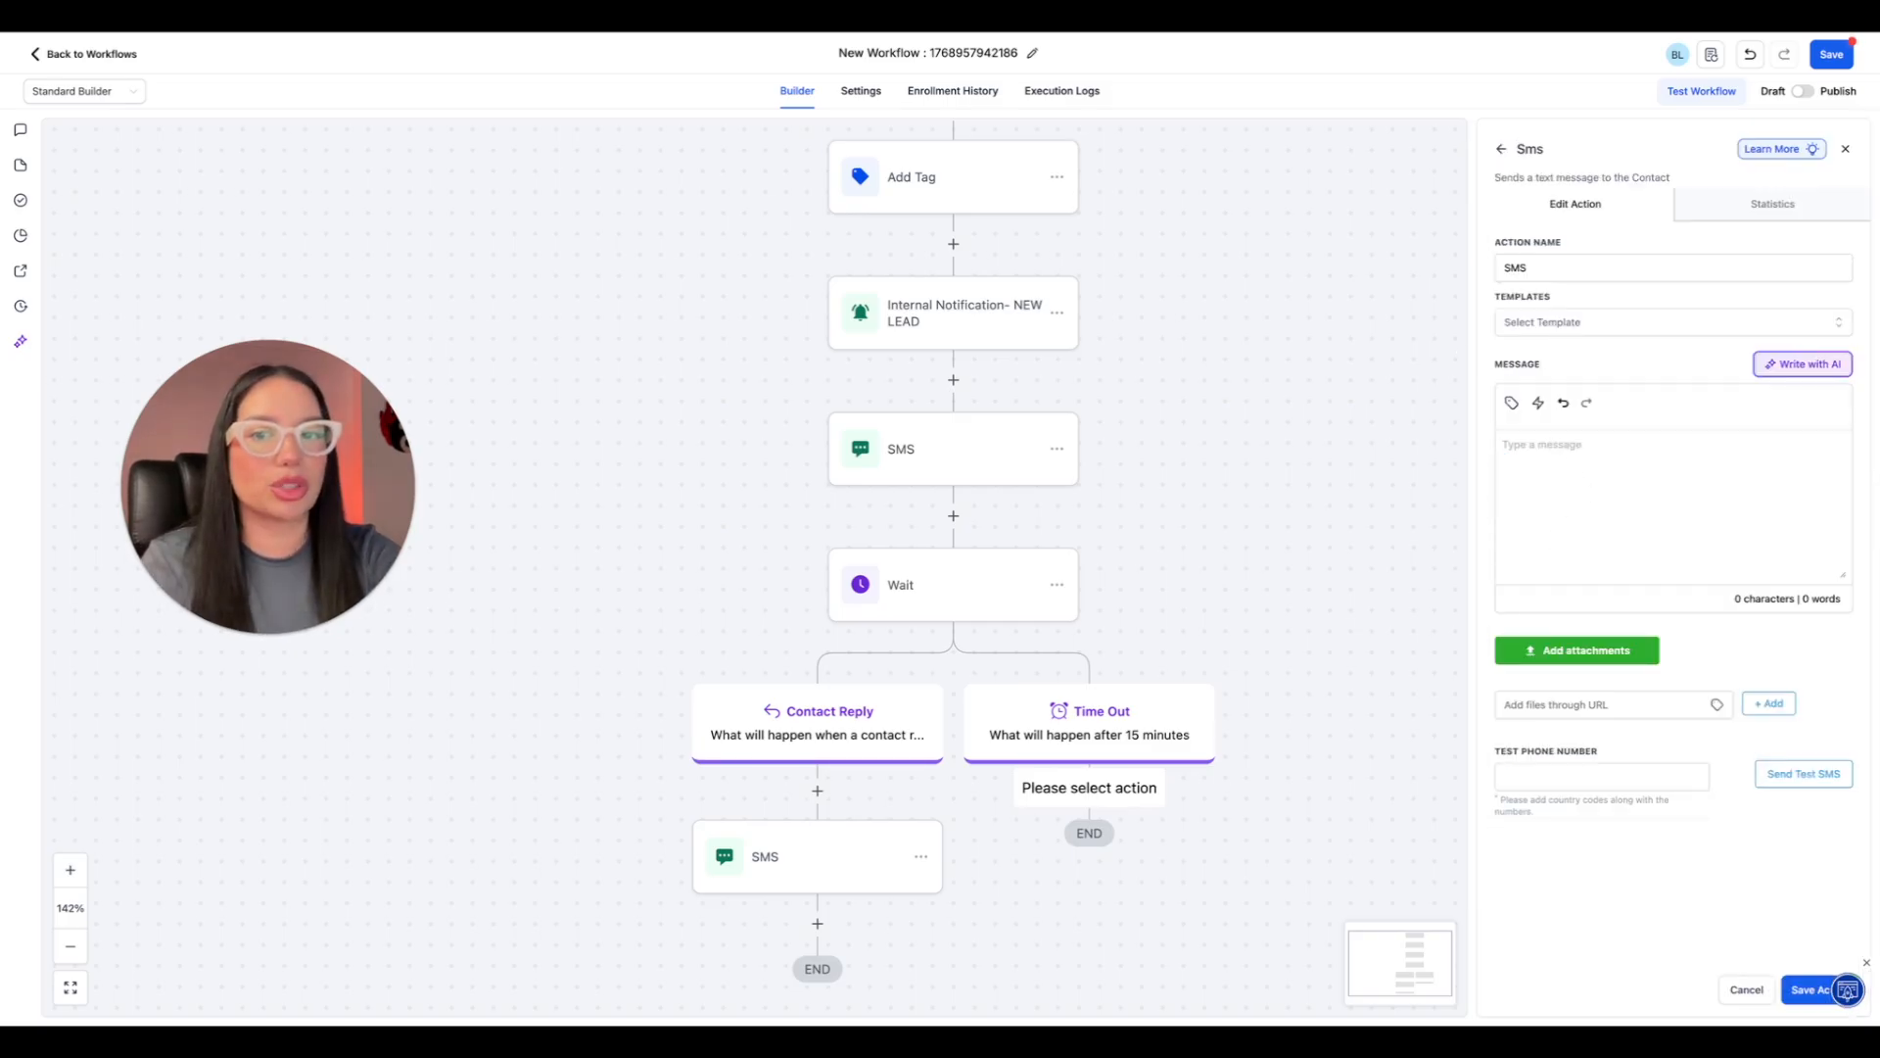
{"action": "key", "text": "super+v"}
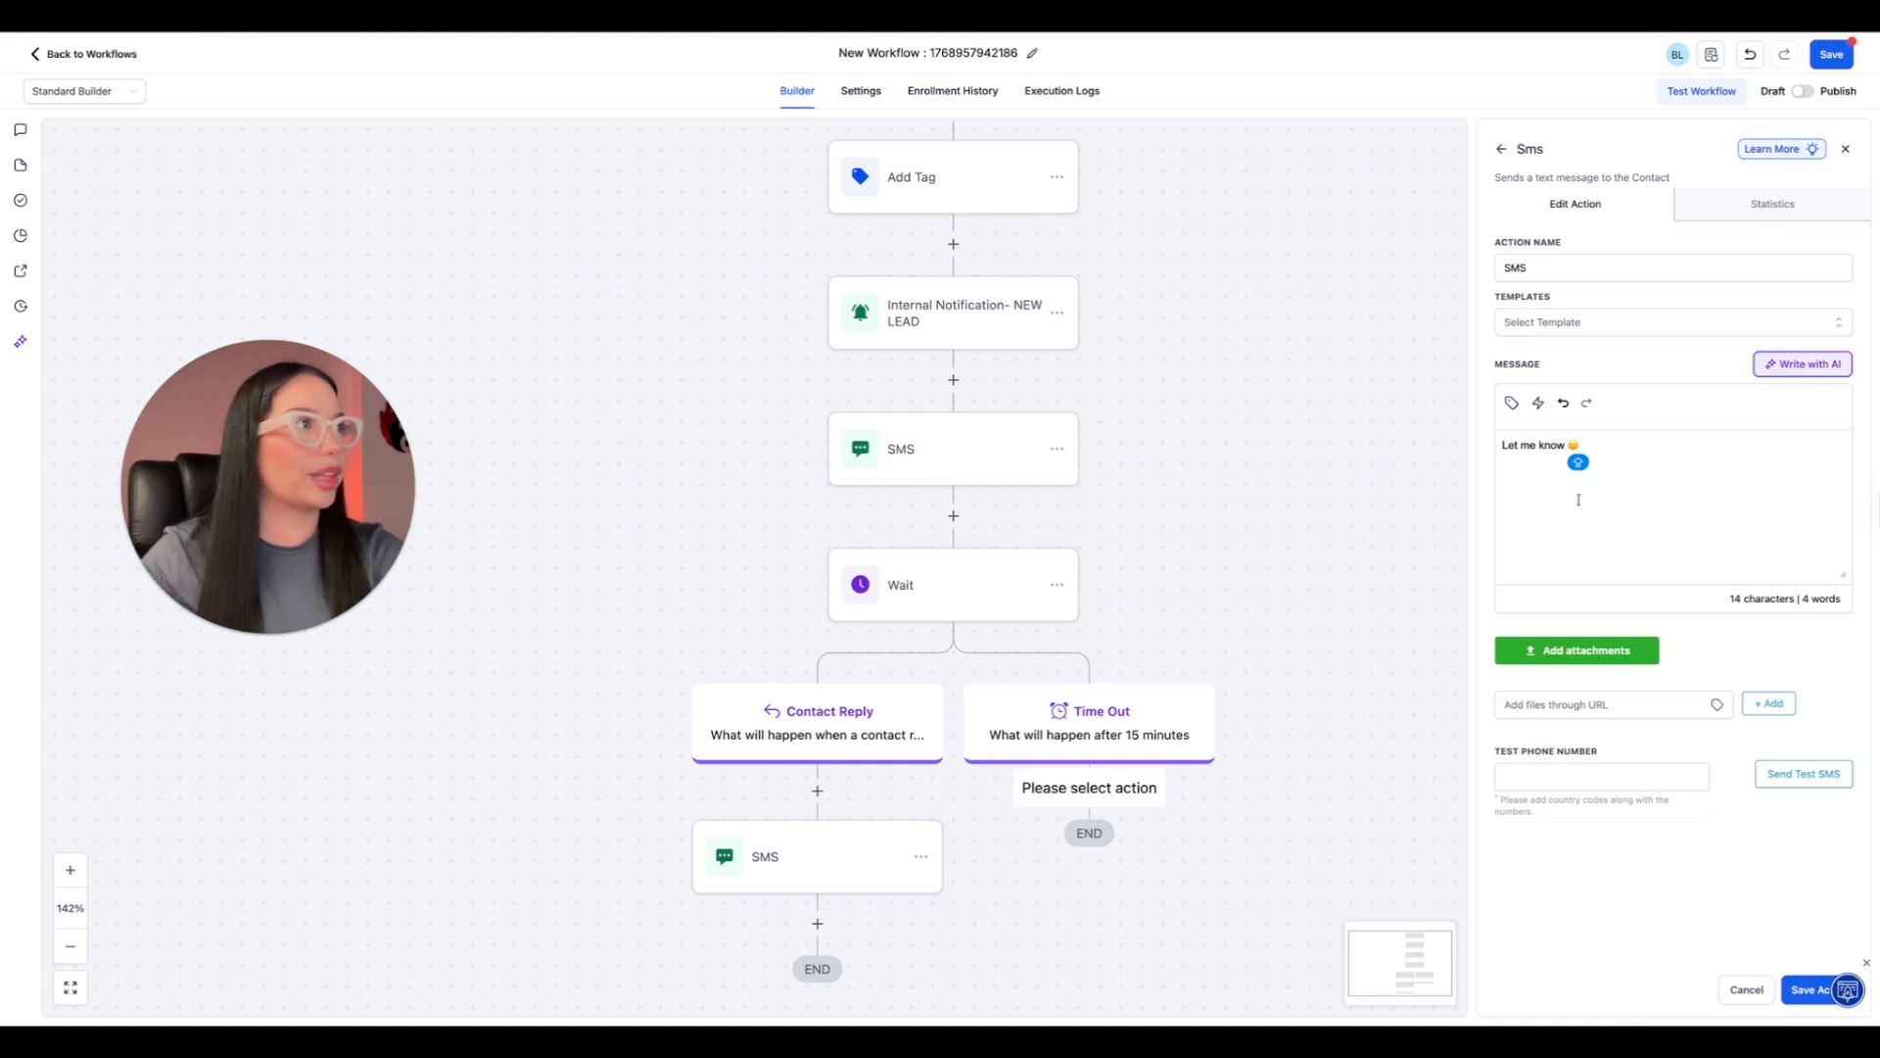
{"action": "left_click", "coordinate": [1807, 995]}
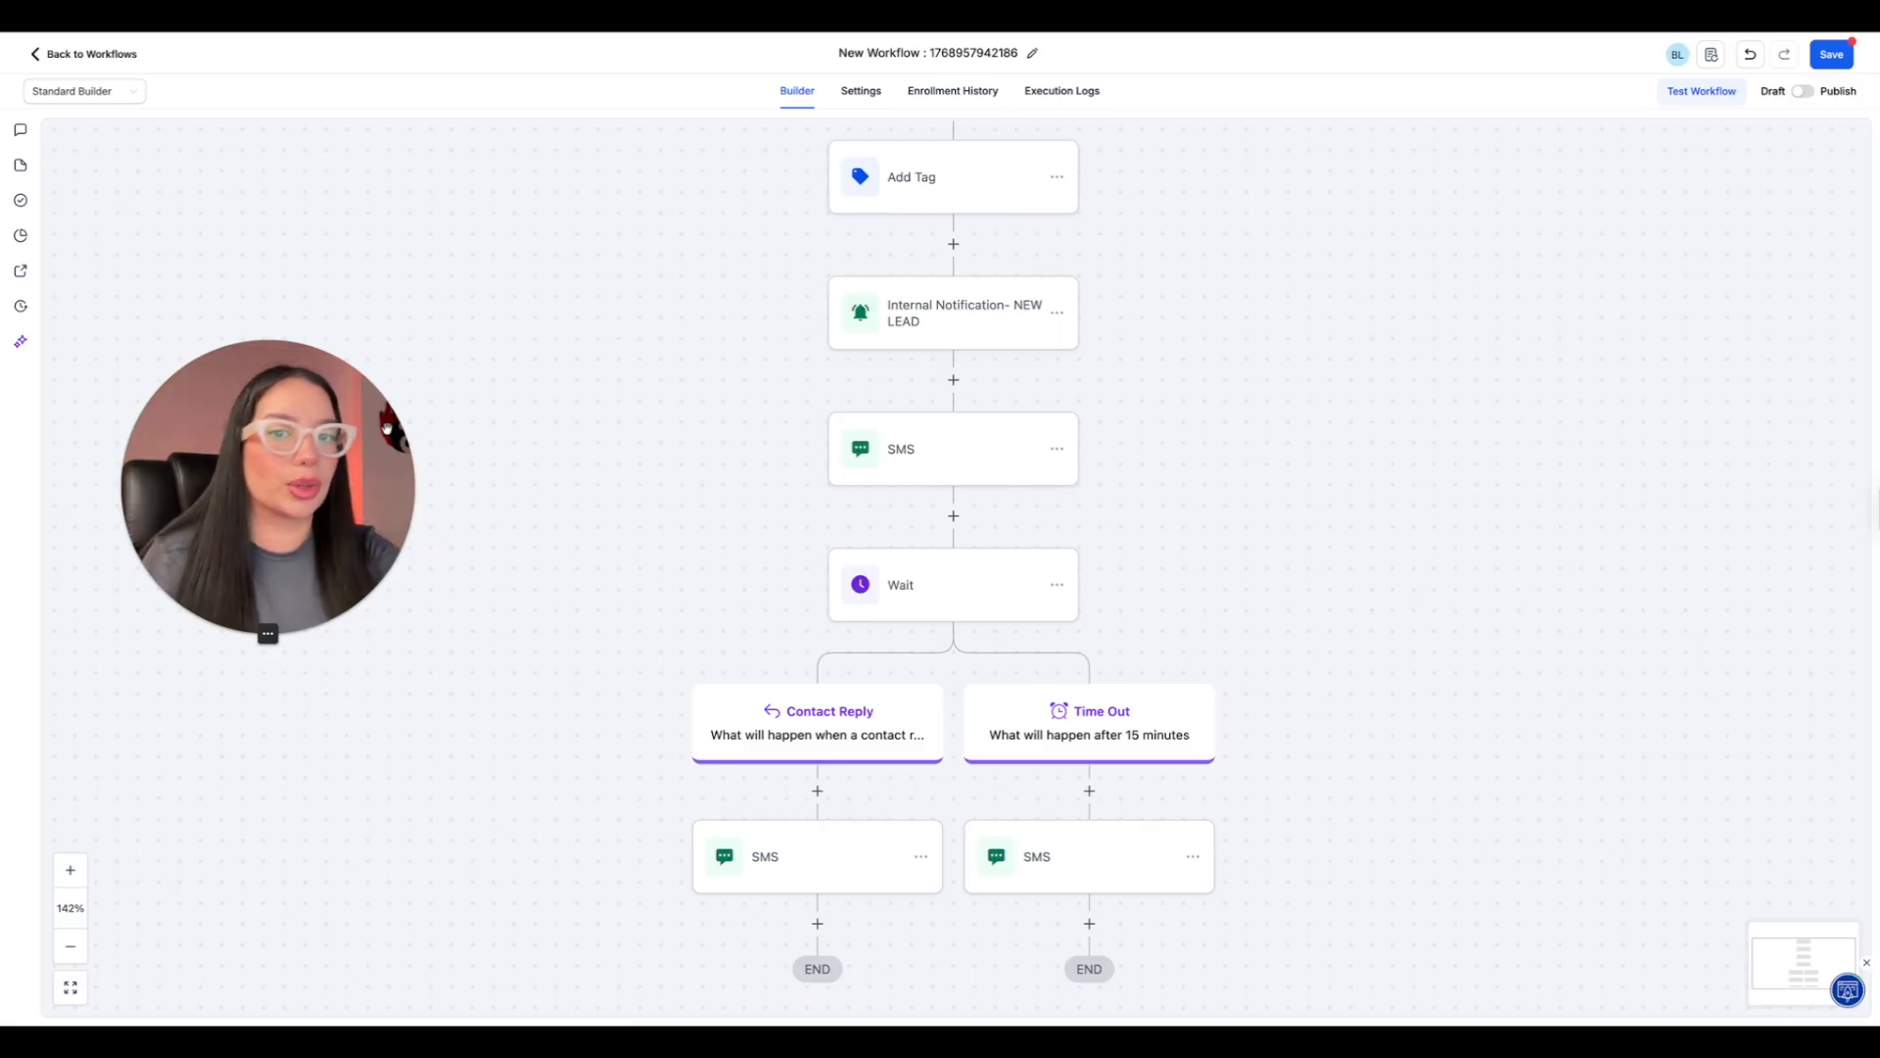
Add a Create/Update Opportunity action after the Contact Reply branch's SMS, using the Sales pipeline and the hot lead stage.
{"action": "scroll", "coordinate": [832, 779], "scroll_direction": "down", "scroll_amount": 2}
{"action": "scroll", "coordinate": [838, 784], "scroll_direction": "down", "scroll_amount": 1}
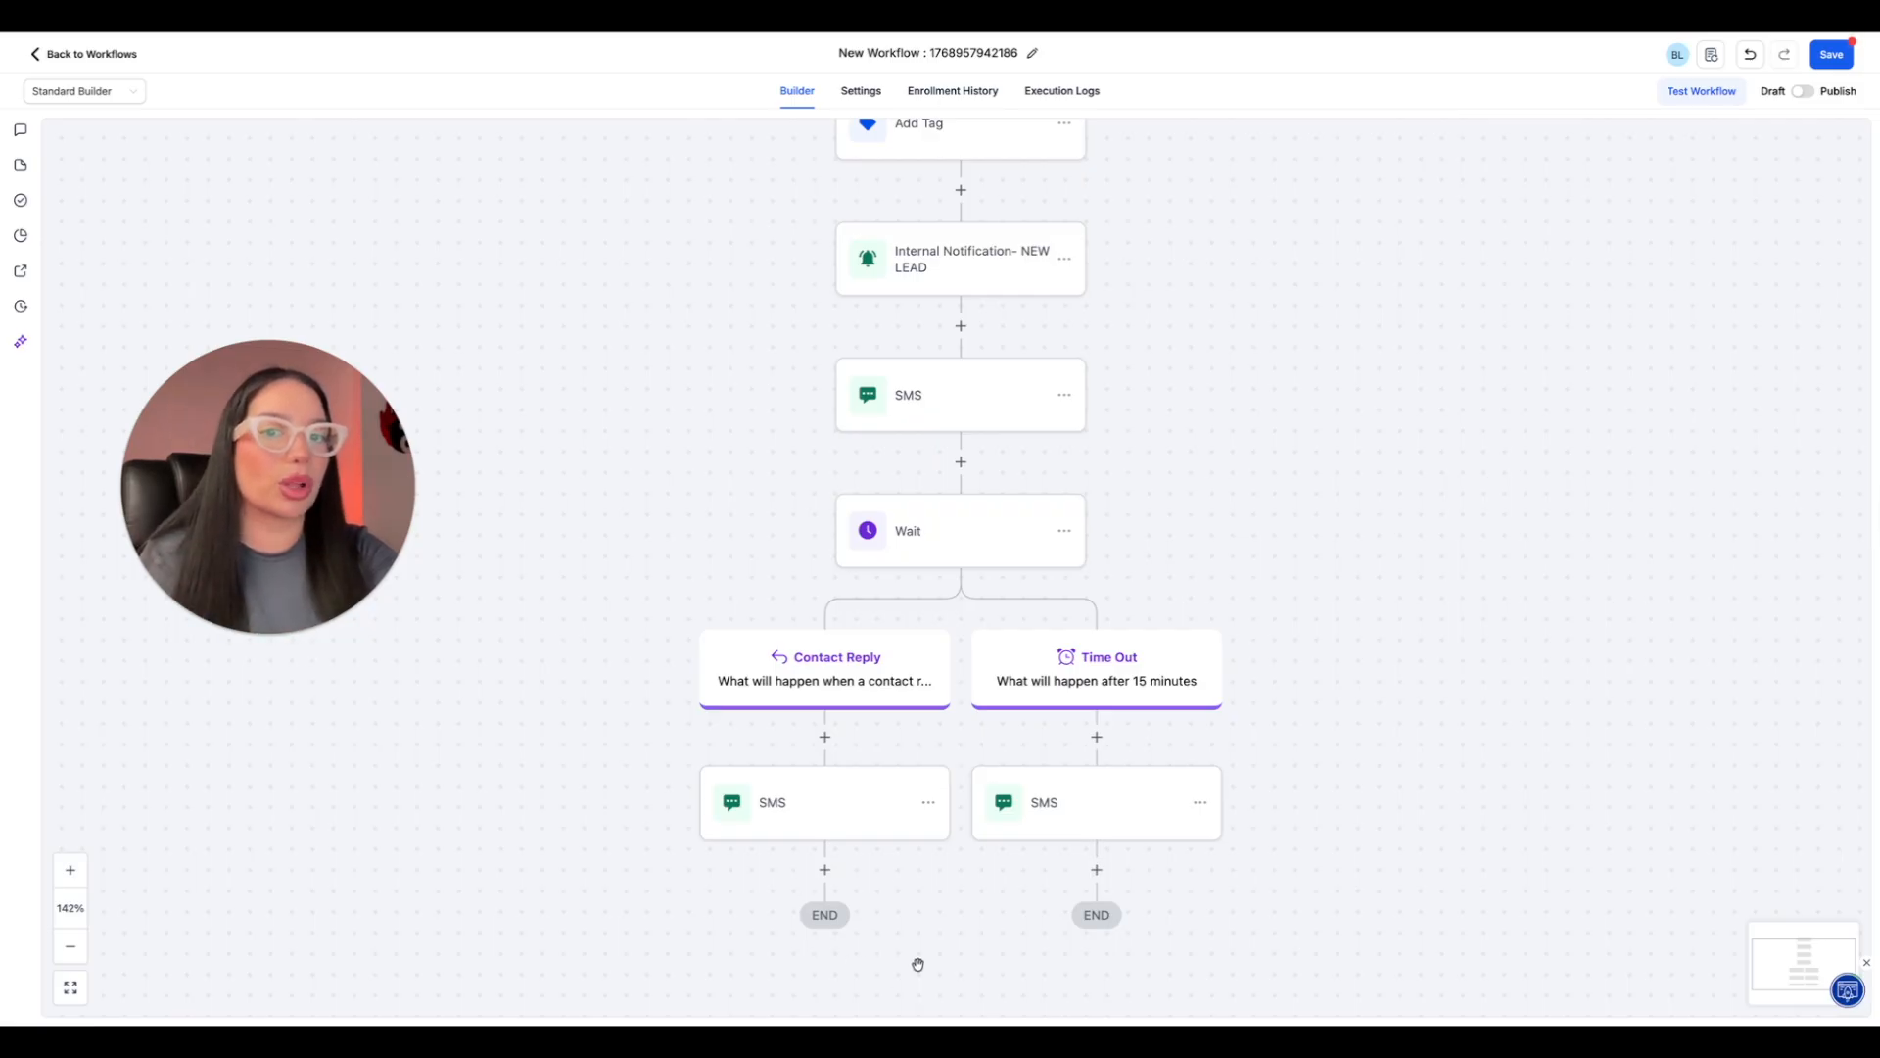
{"action": "left_click", "coordinate": [824, 869]}
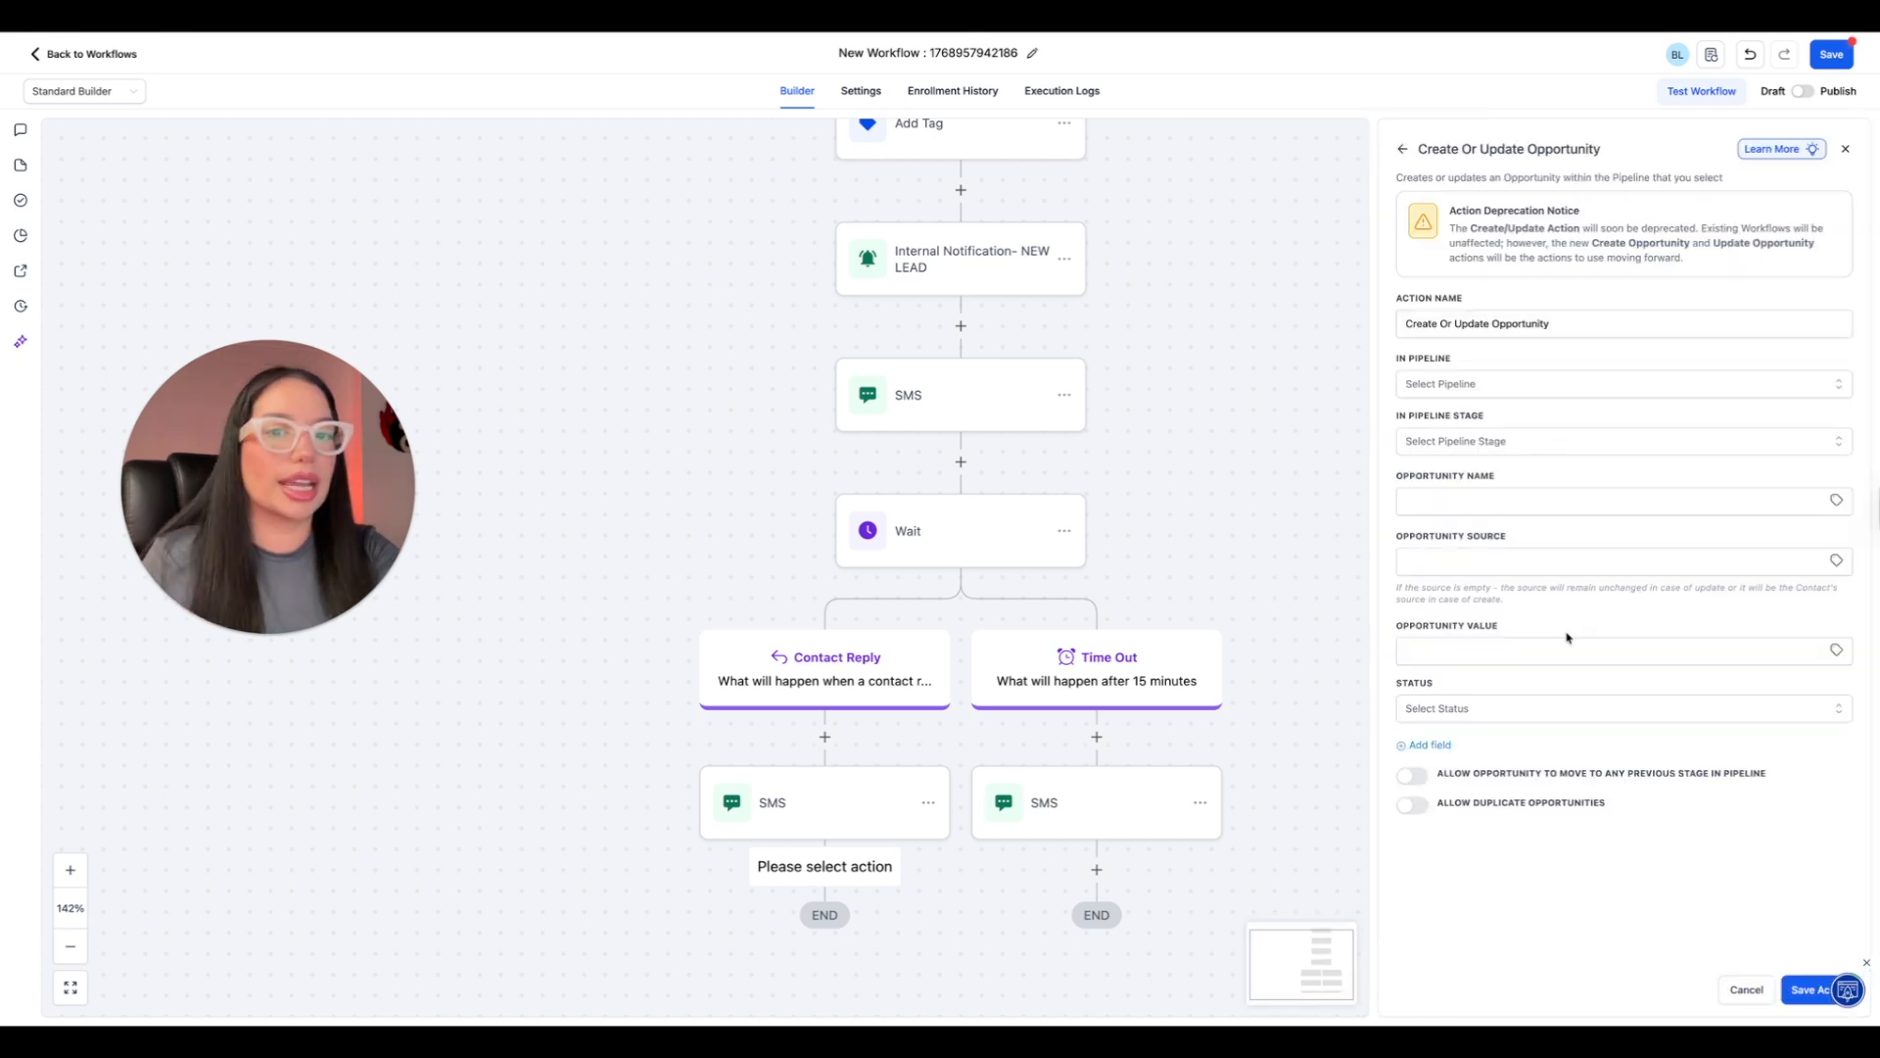
{"action": "left_click", "coordinate": [1450, 384]}
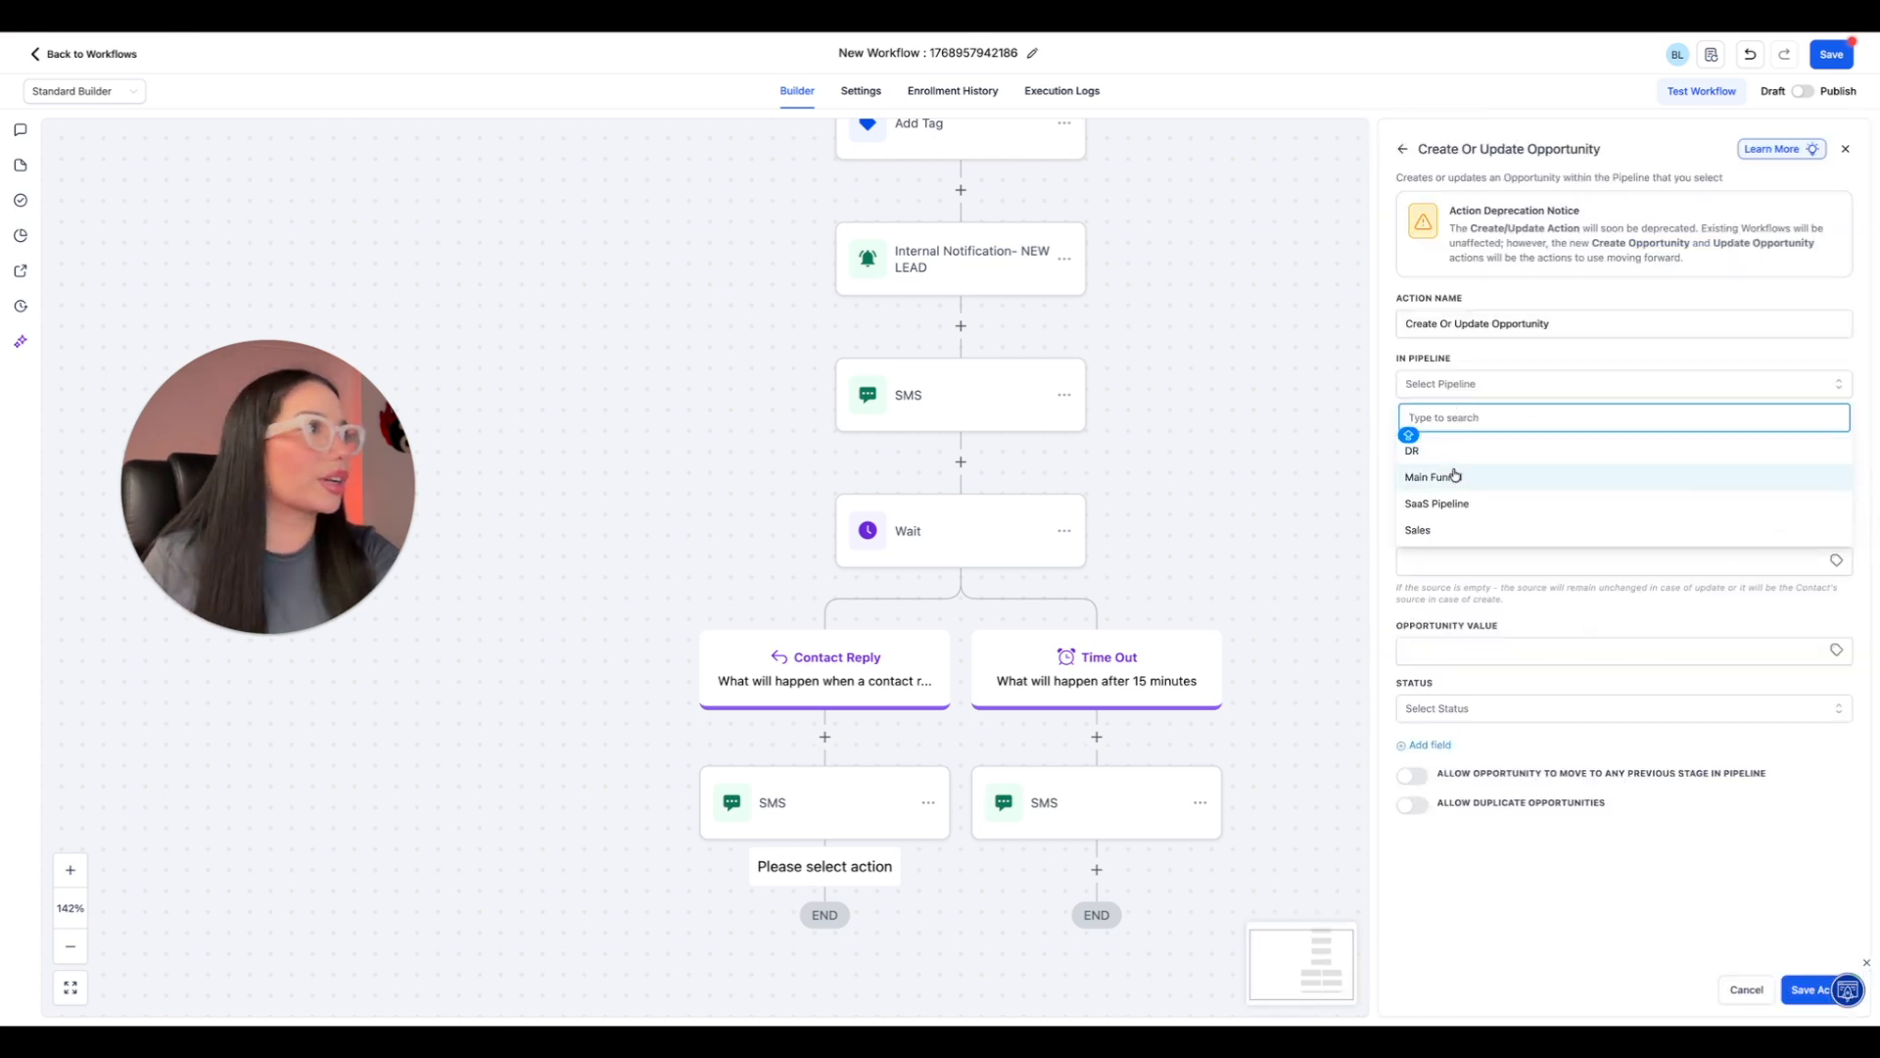
{"action": "left_click", "coordinate": [1439, 530]}
{"action": "left_click", "coordinate": [1455, 442]}
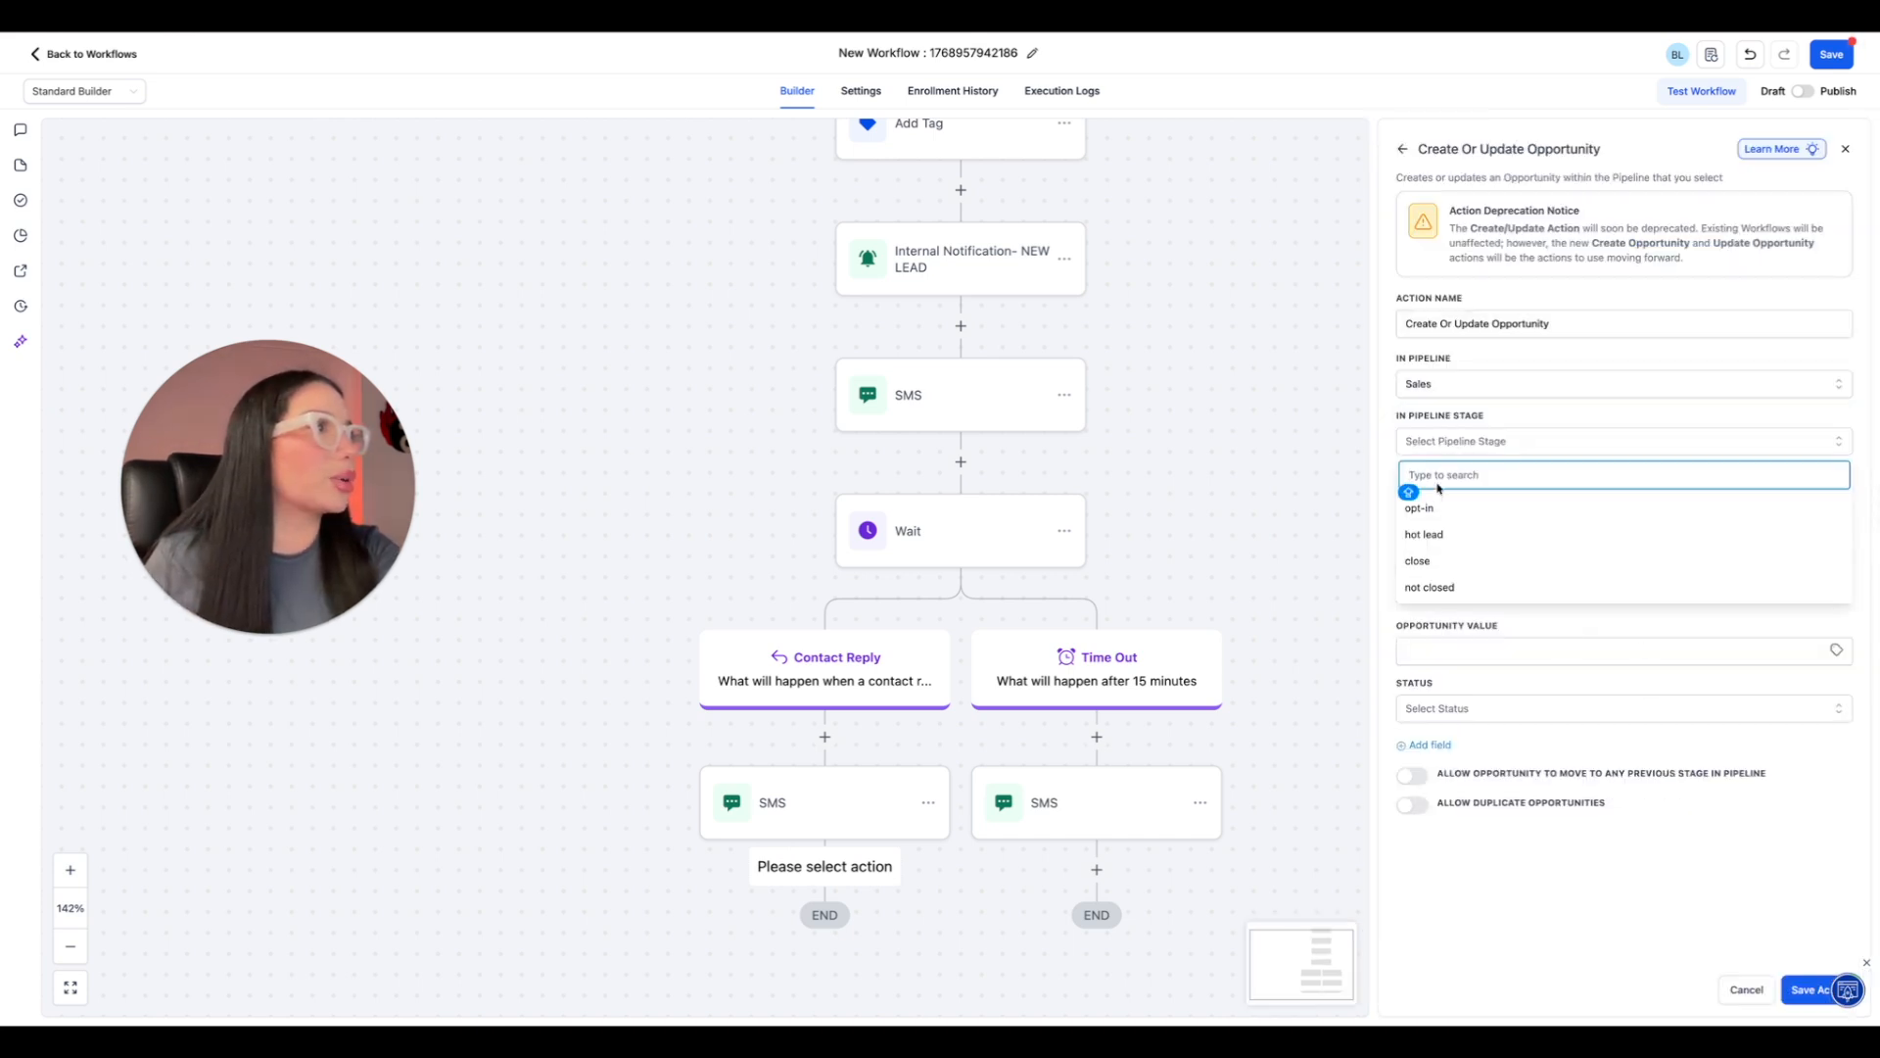
{"action": "left_click", "coordinate": [1426, 536]}
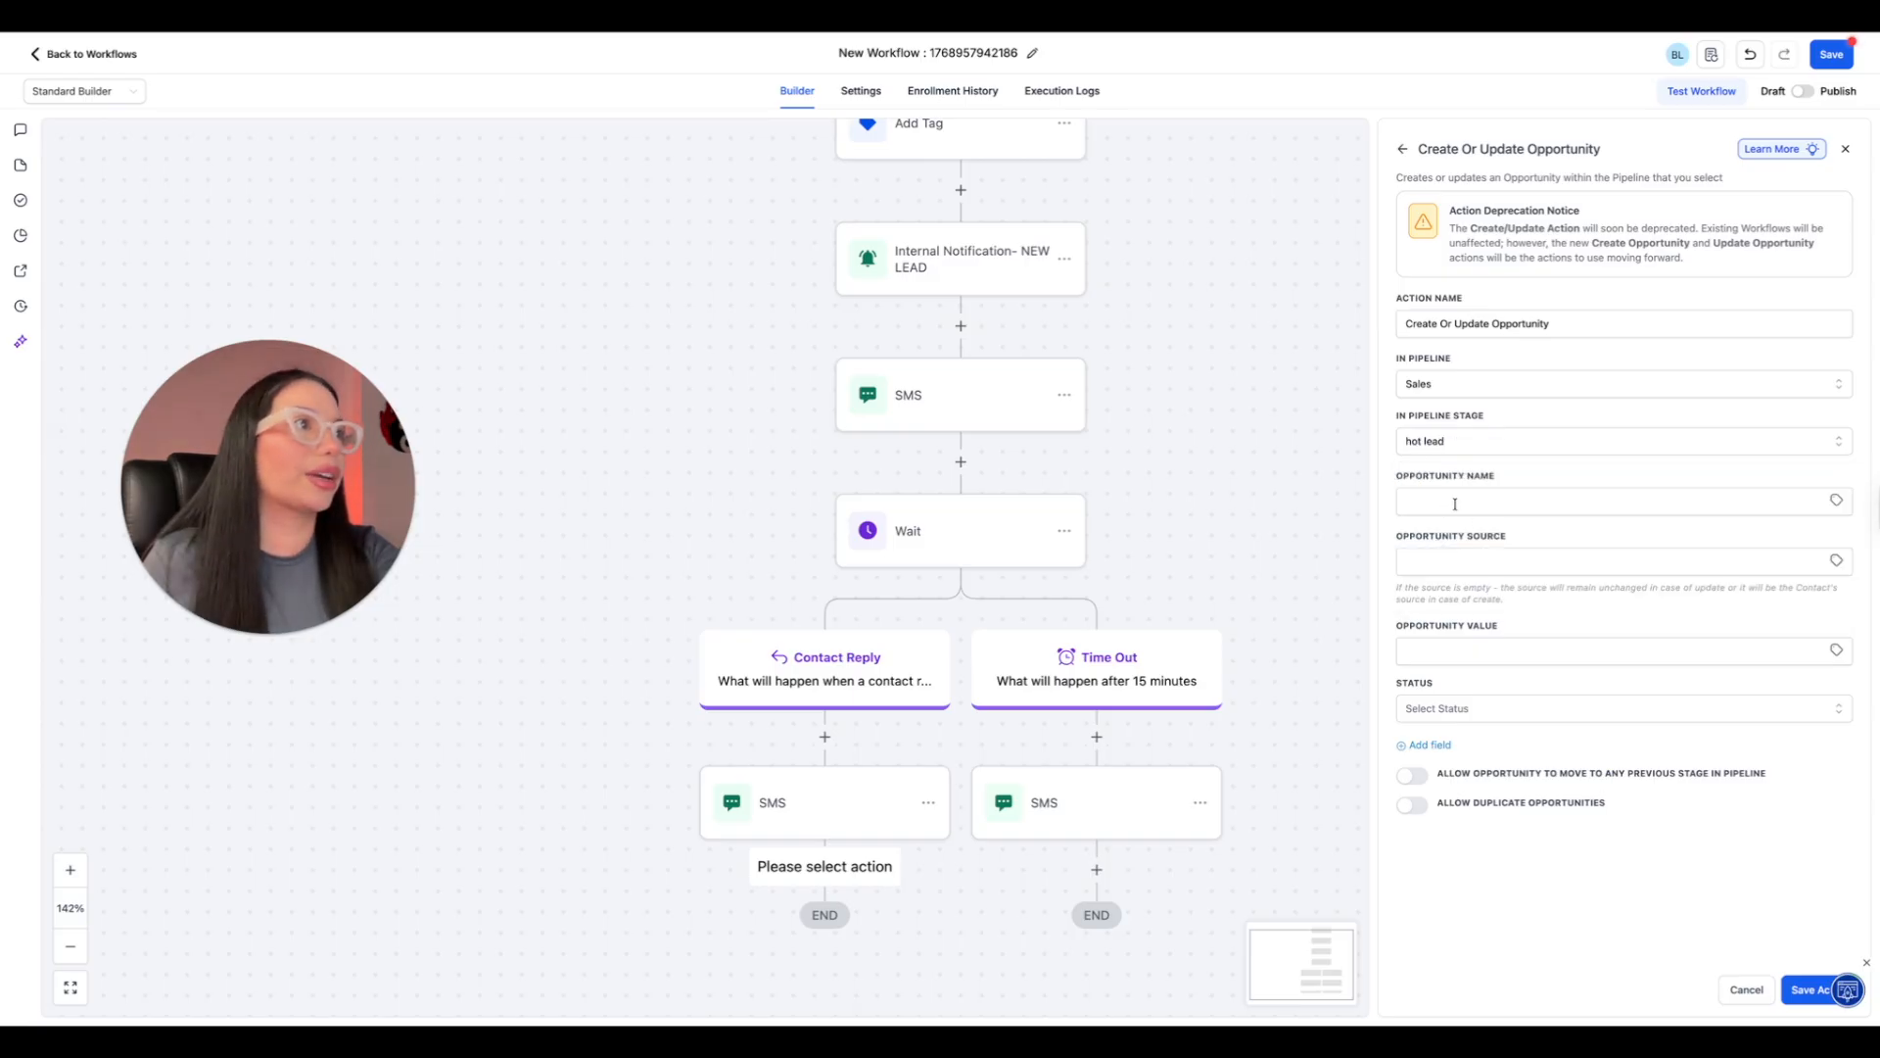
Name the opportunity action "Mark as hot lead" and save it.
{"action": "left_click_drag", "start_coordinate": [1564, 321], "coordinate": [1387, 323]}
{"action": "type", "text": "M"}
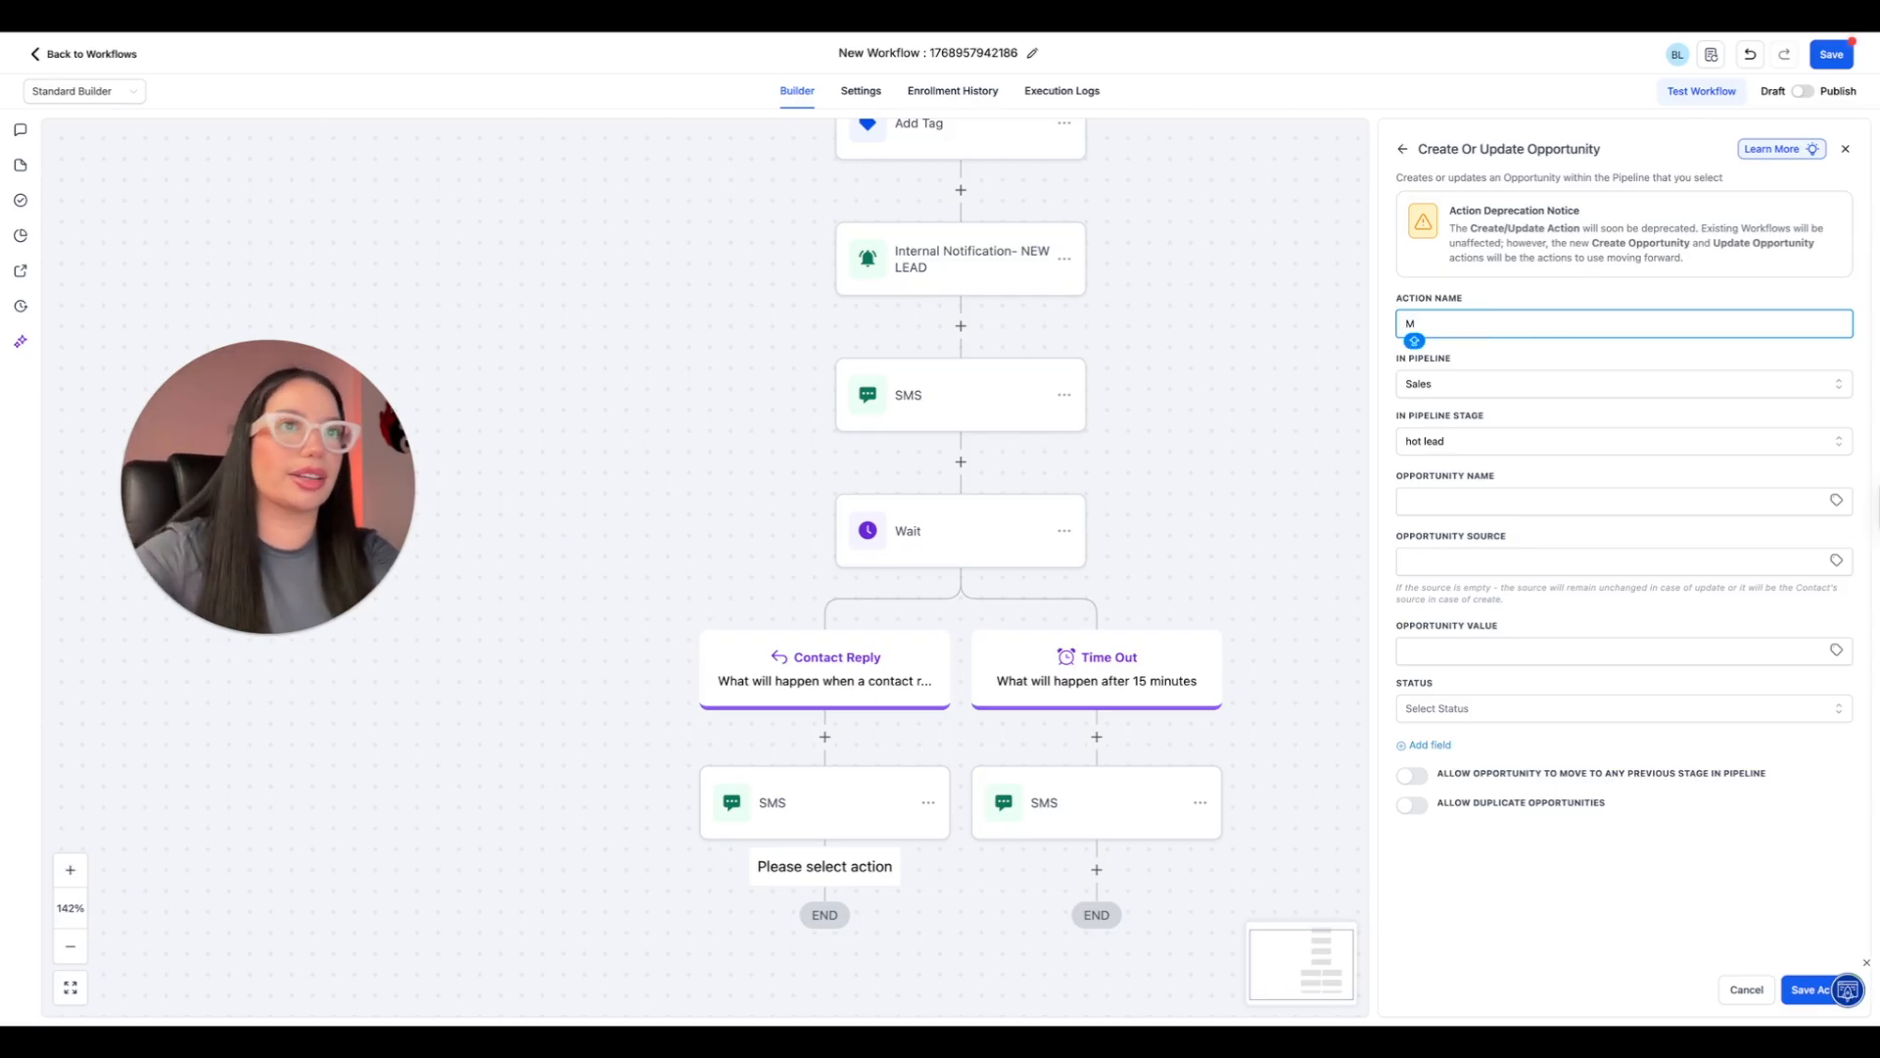
{"action": "type", "text": "Trk"}
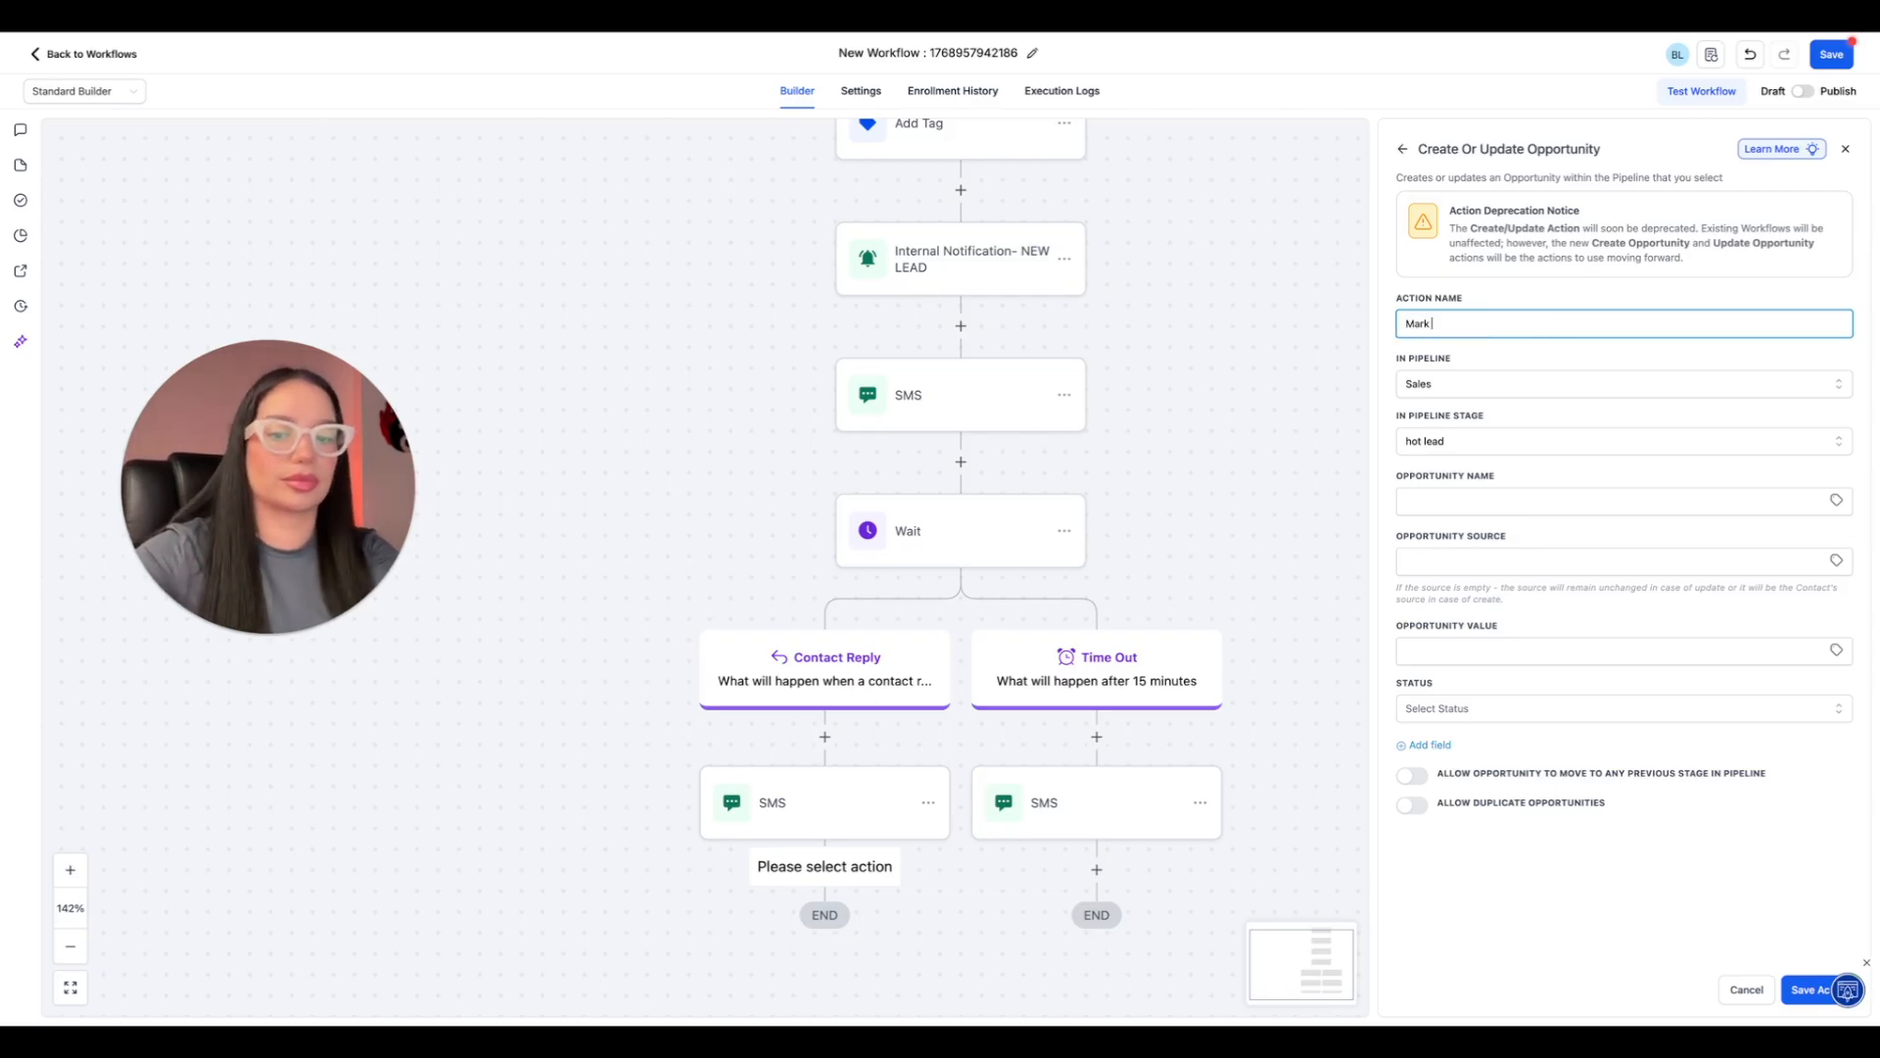
{"action": "type", "text": " as hot le"}
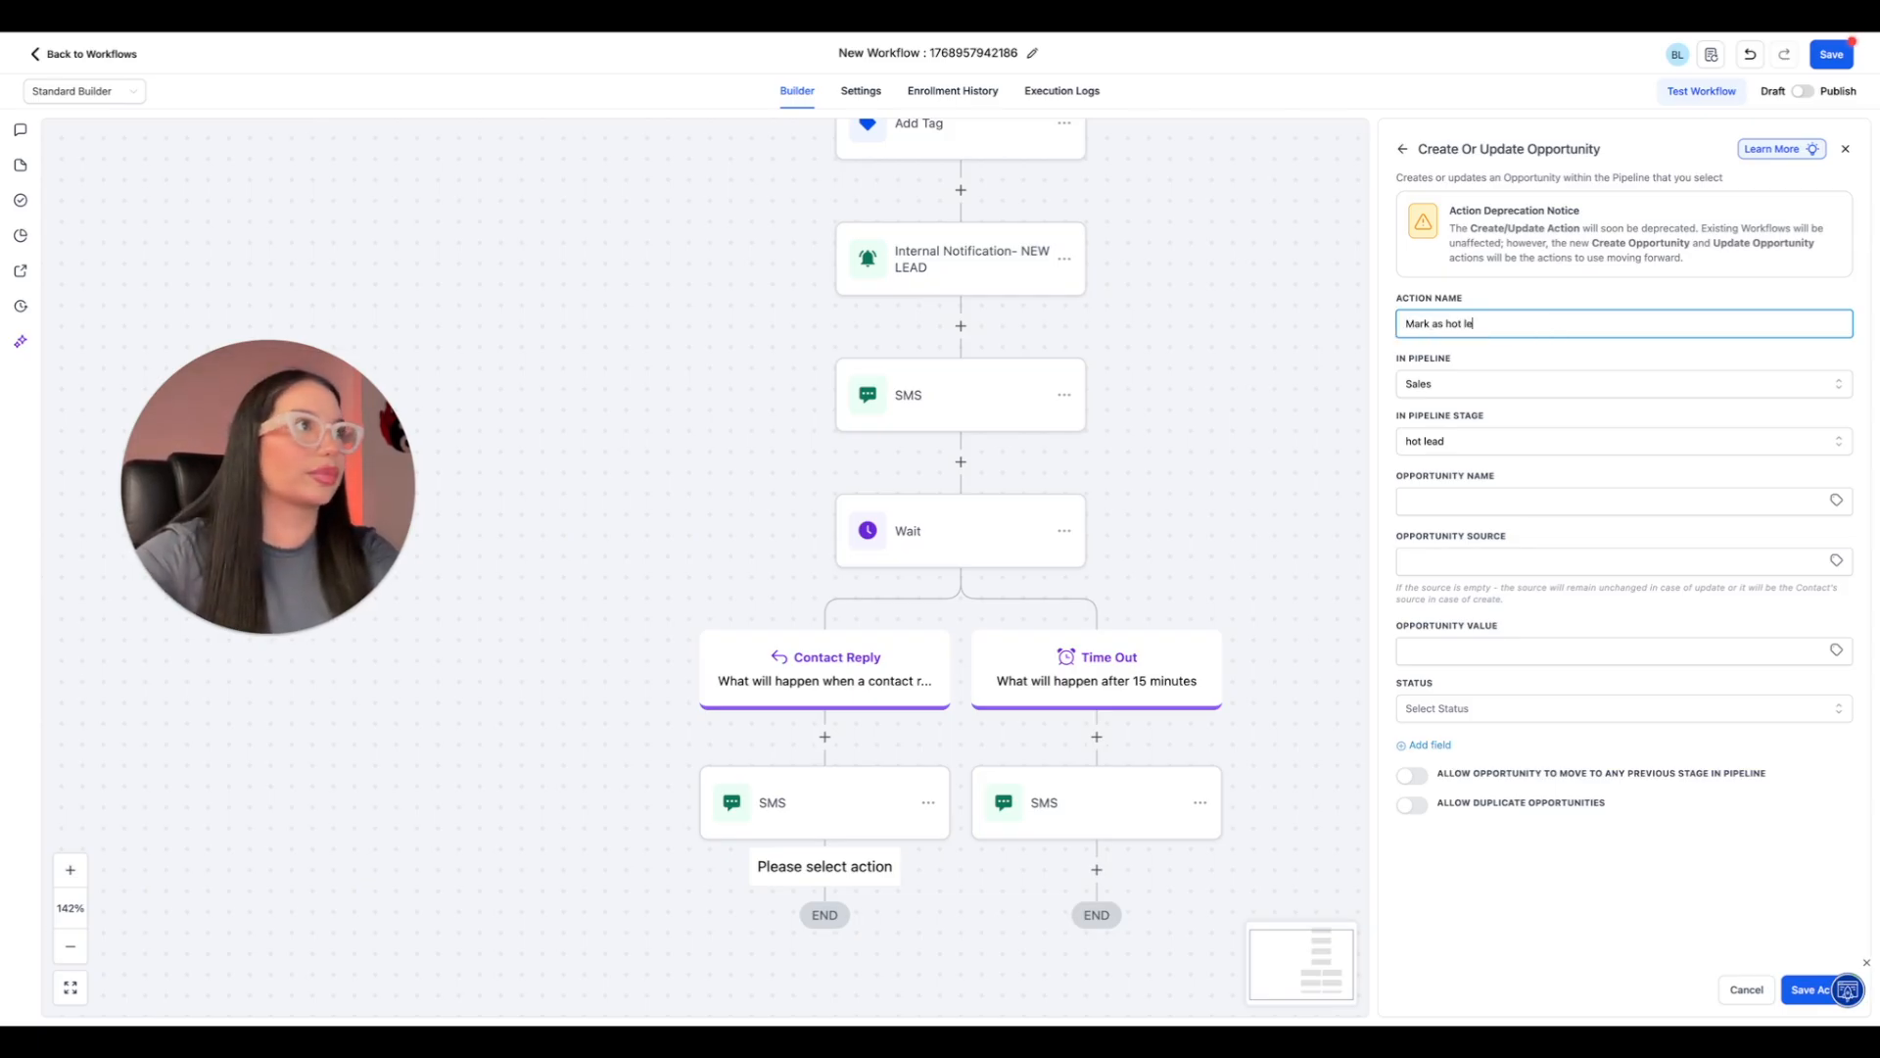
{"action": "type", "text": "as"}
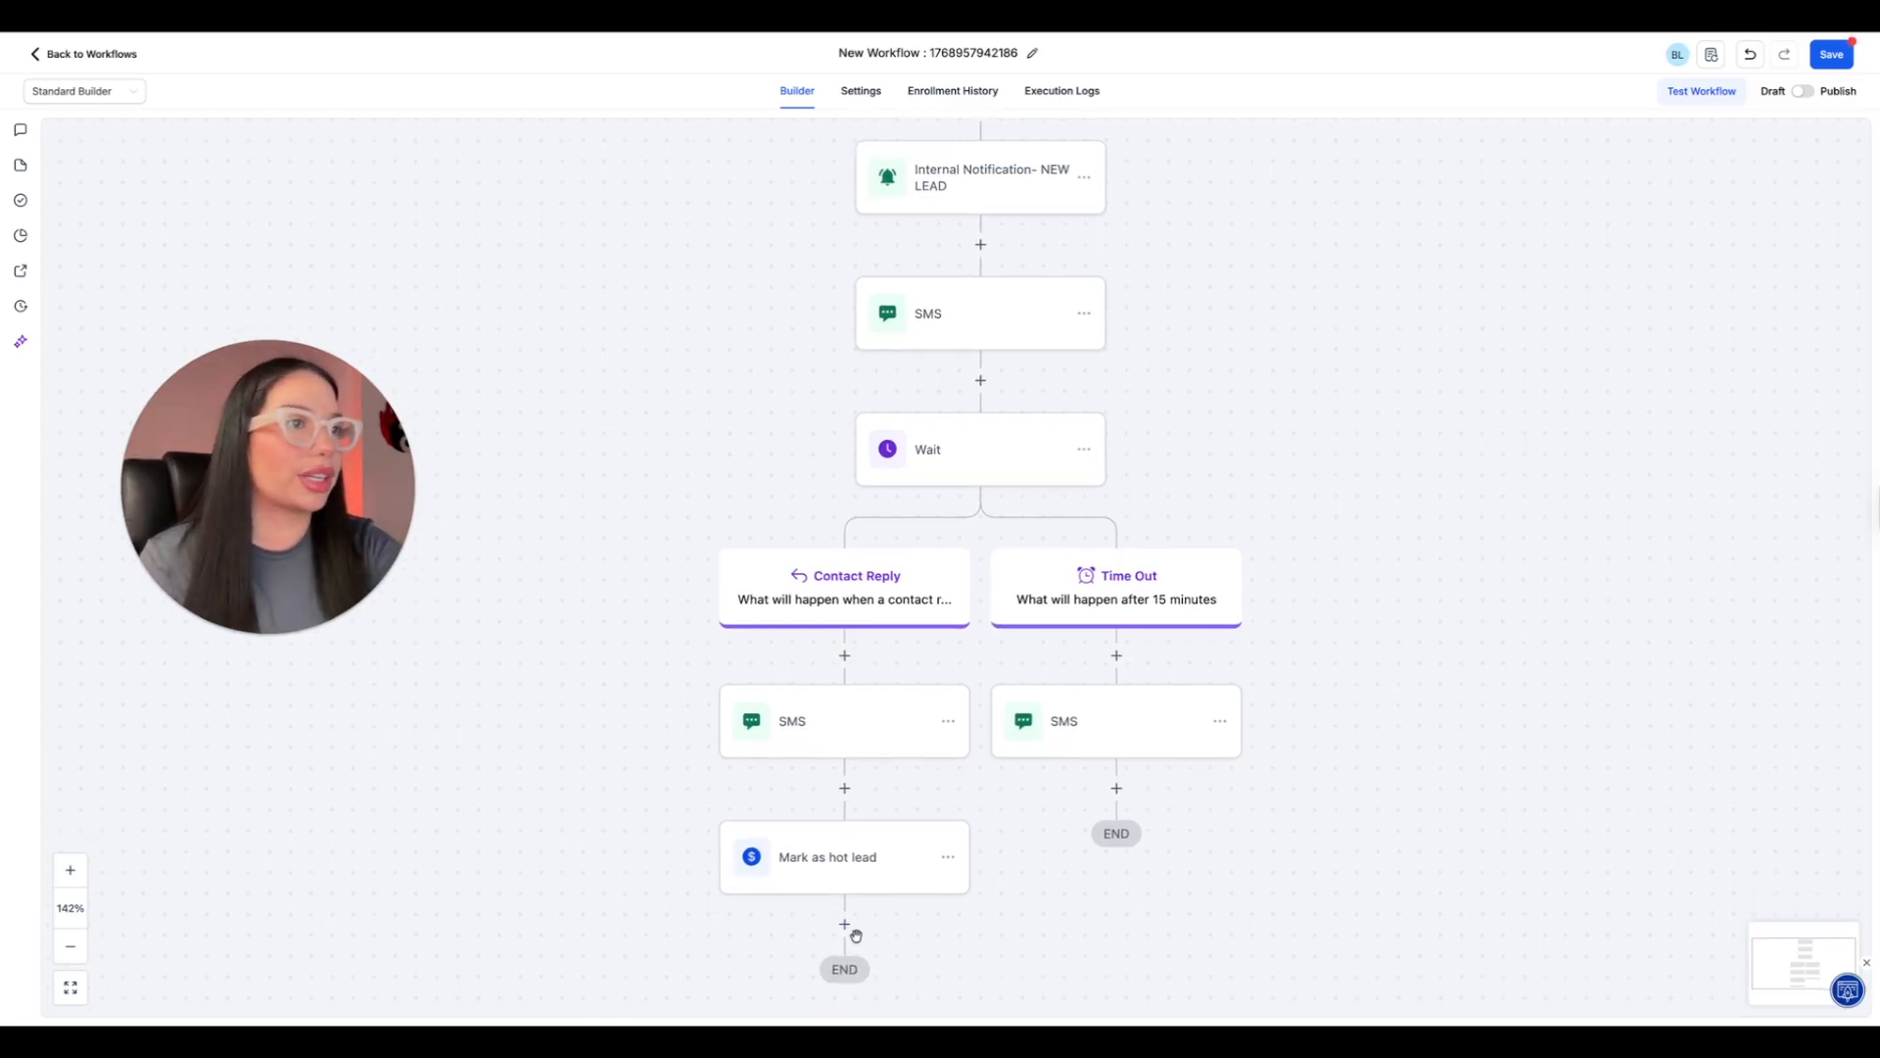
Add a Send Internal Notification action after "Mark as hot lead" with SMS as the notification type.
{"action": "left_click", "coordinate": [842, 928]}
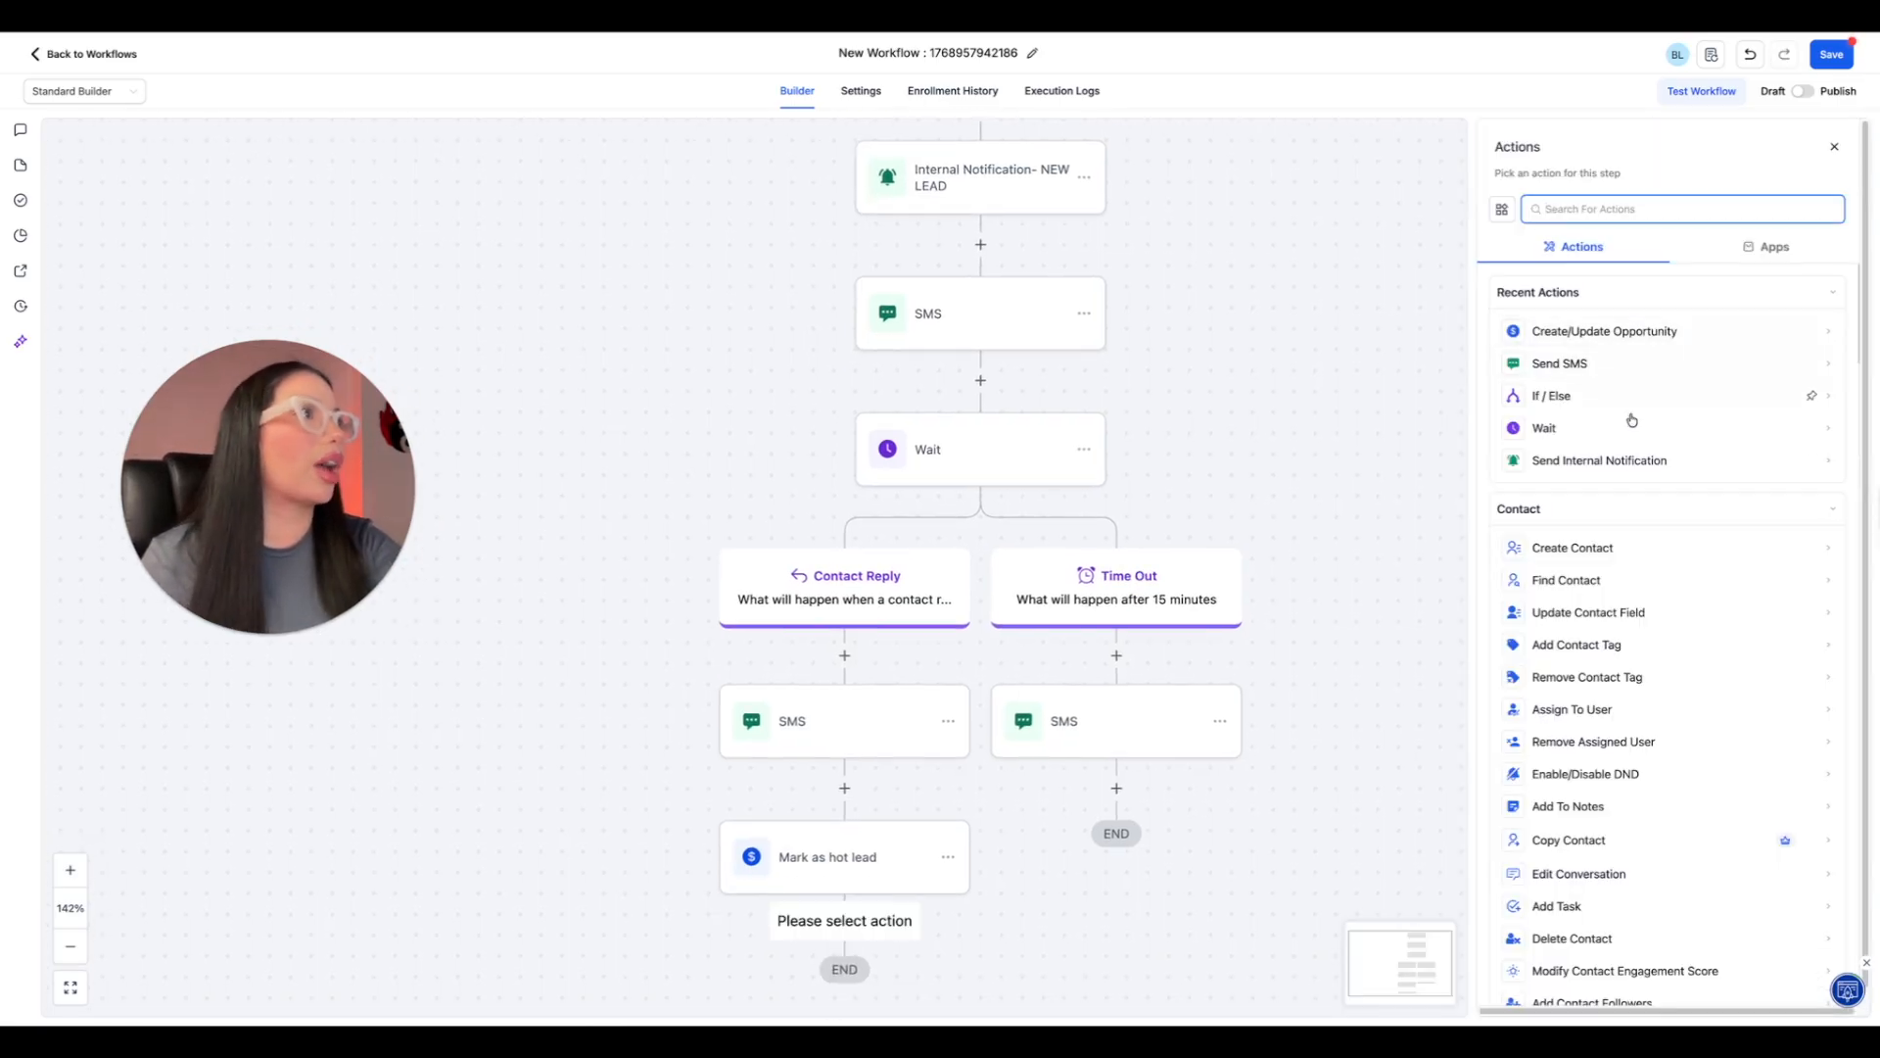
{"action": "left_click", "coordinate": [1630, 462]}
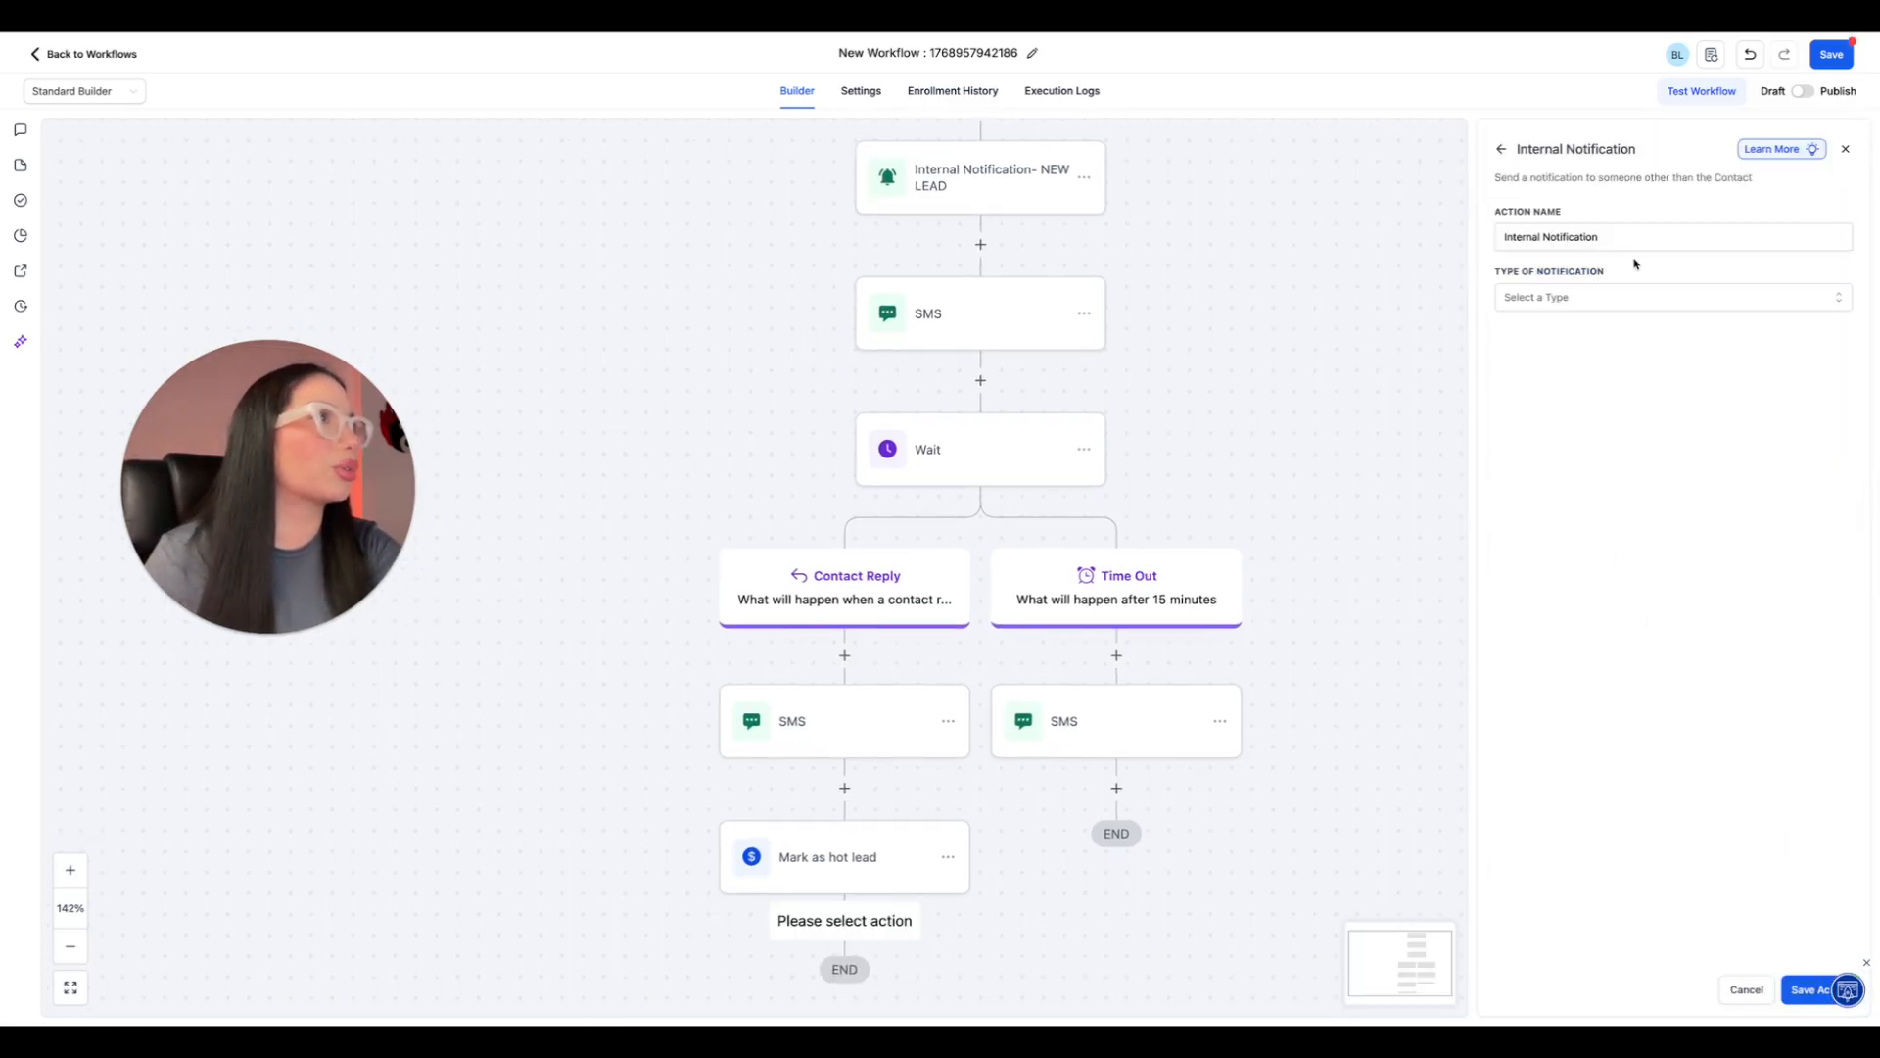
{"action": "left_click", "coordinate": [1597, 297]}
{"action": "left_click", "coordinate": [1538, 385]}
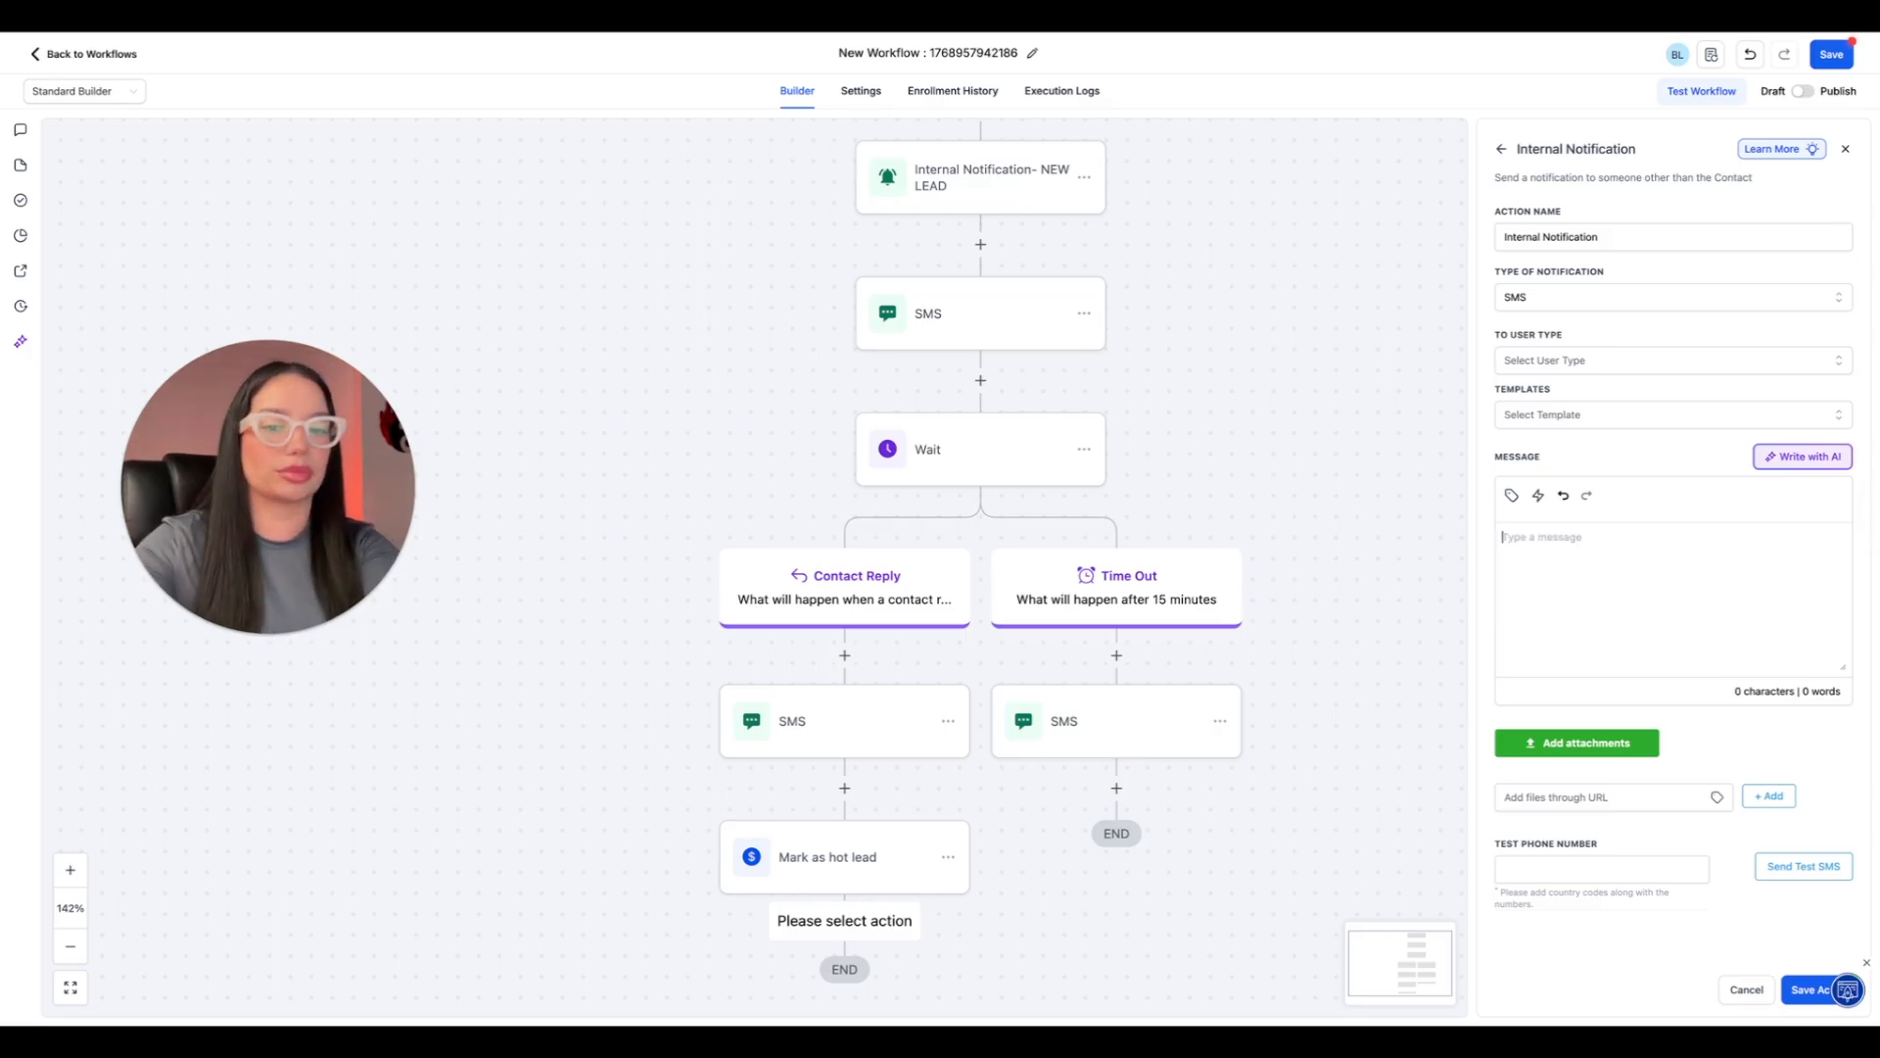
Write "HOT LEAD/ LEAD RESPONDED" as the notification message, with {{contact.first_name}} on the next line.
{"action": "type", "text": "HOT LEA"}
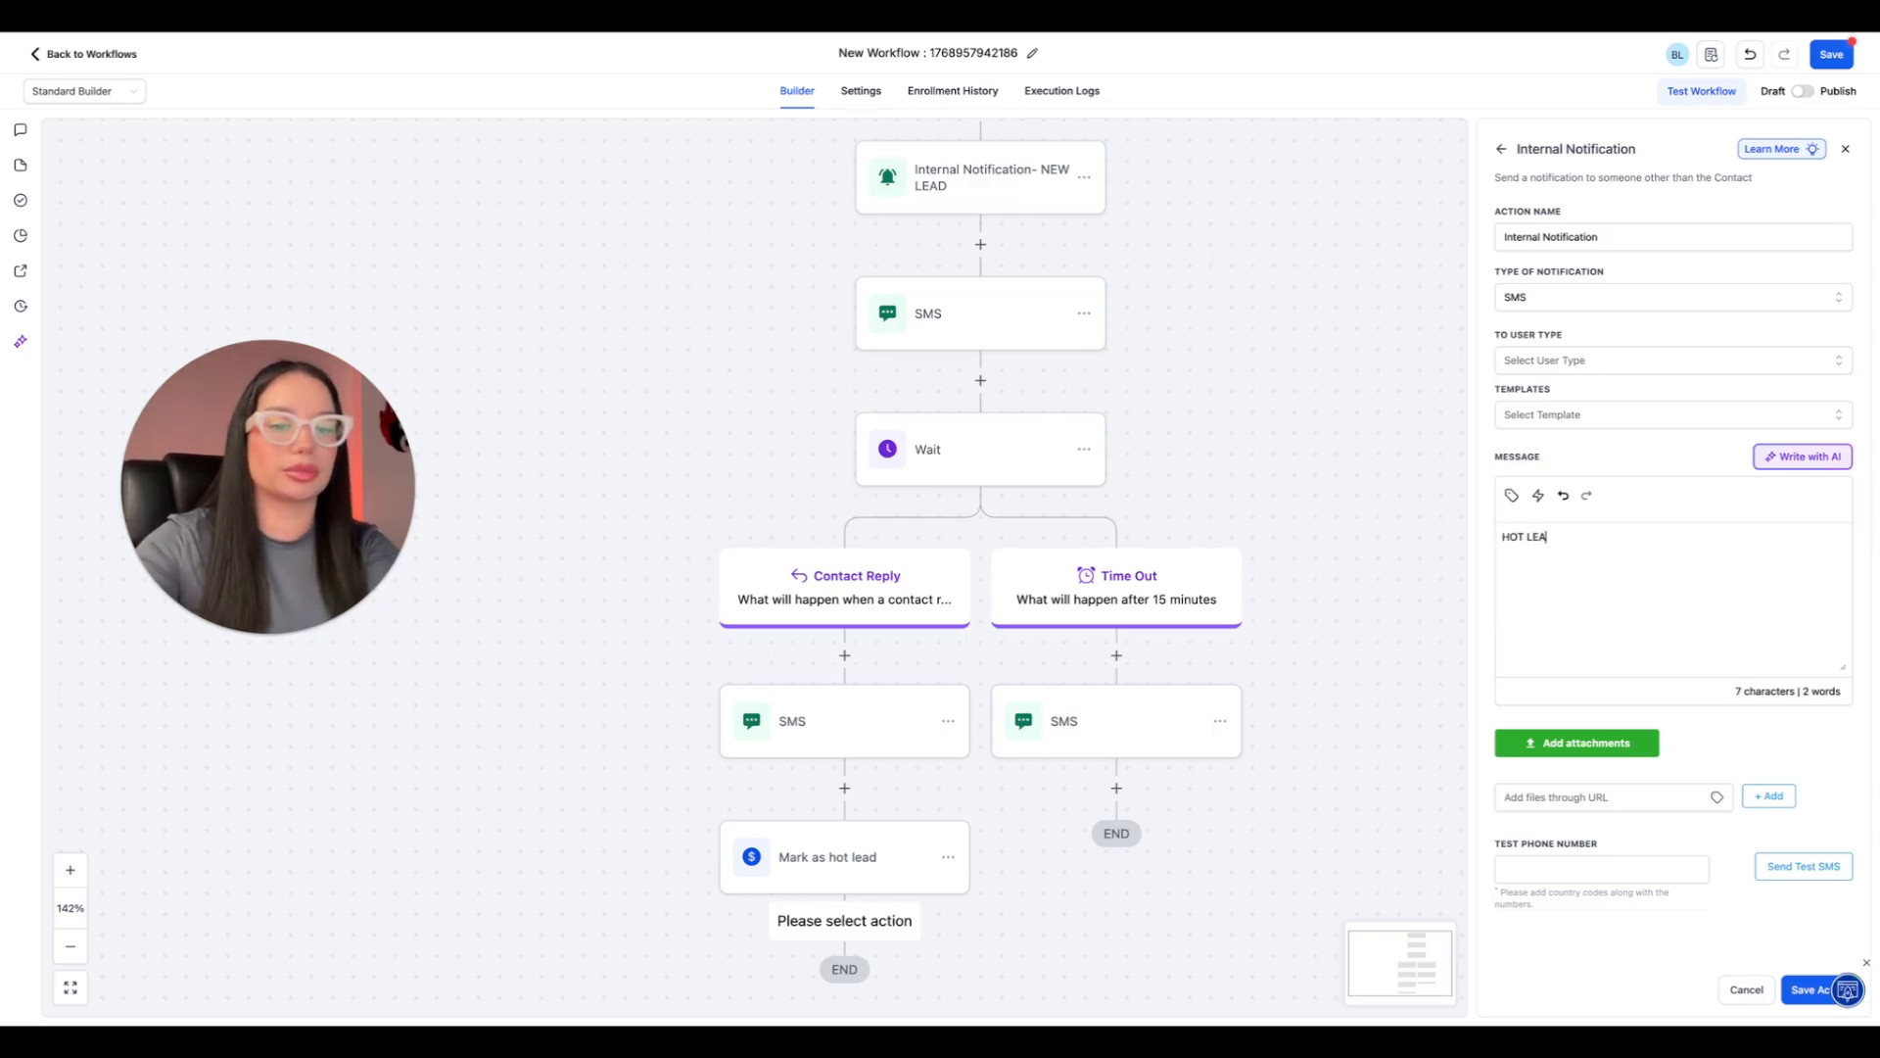
{"action": "type", "text": "D/ LEAD RESPONDED"}
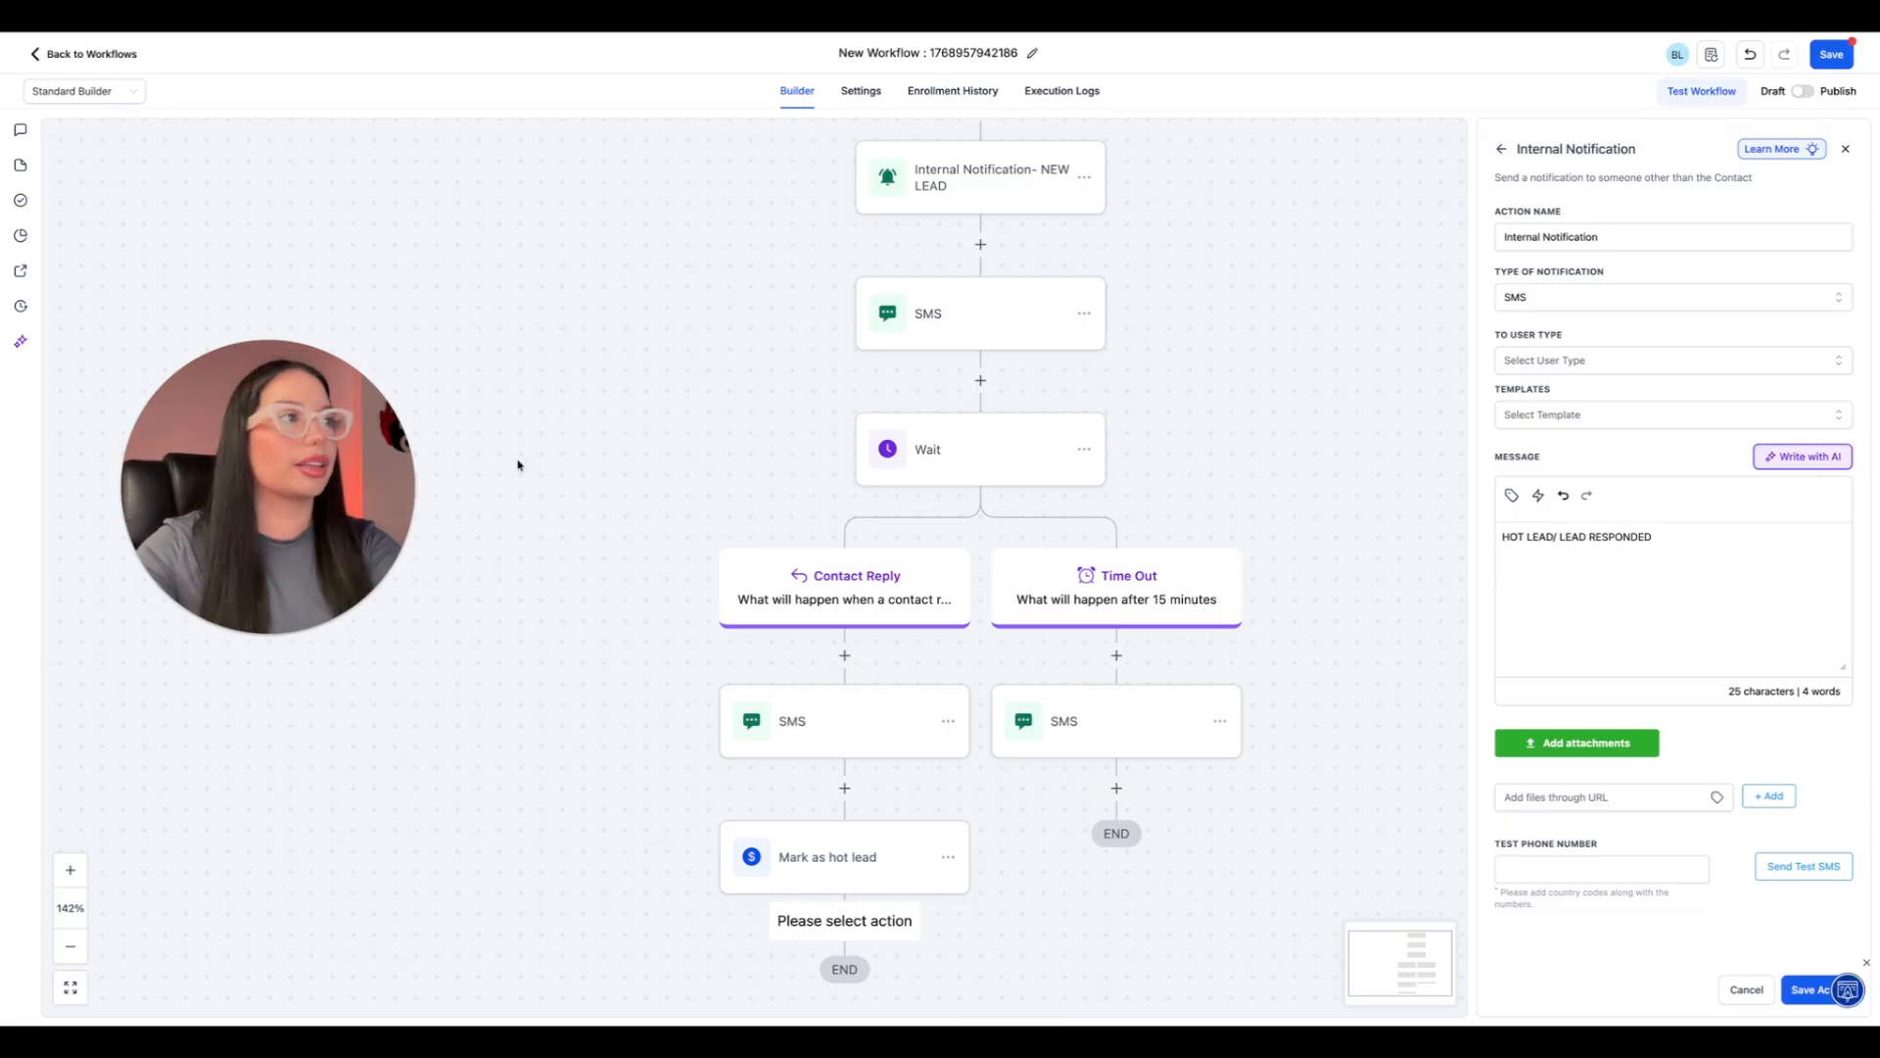
{"action": "left_click", "coordinate": [1498, 563]}
{"action": "type", "text": "{{contact.first_name}}"}
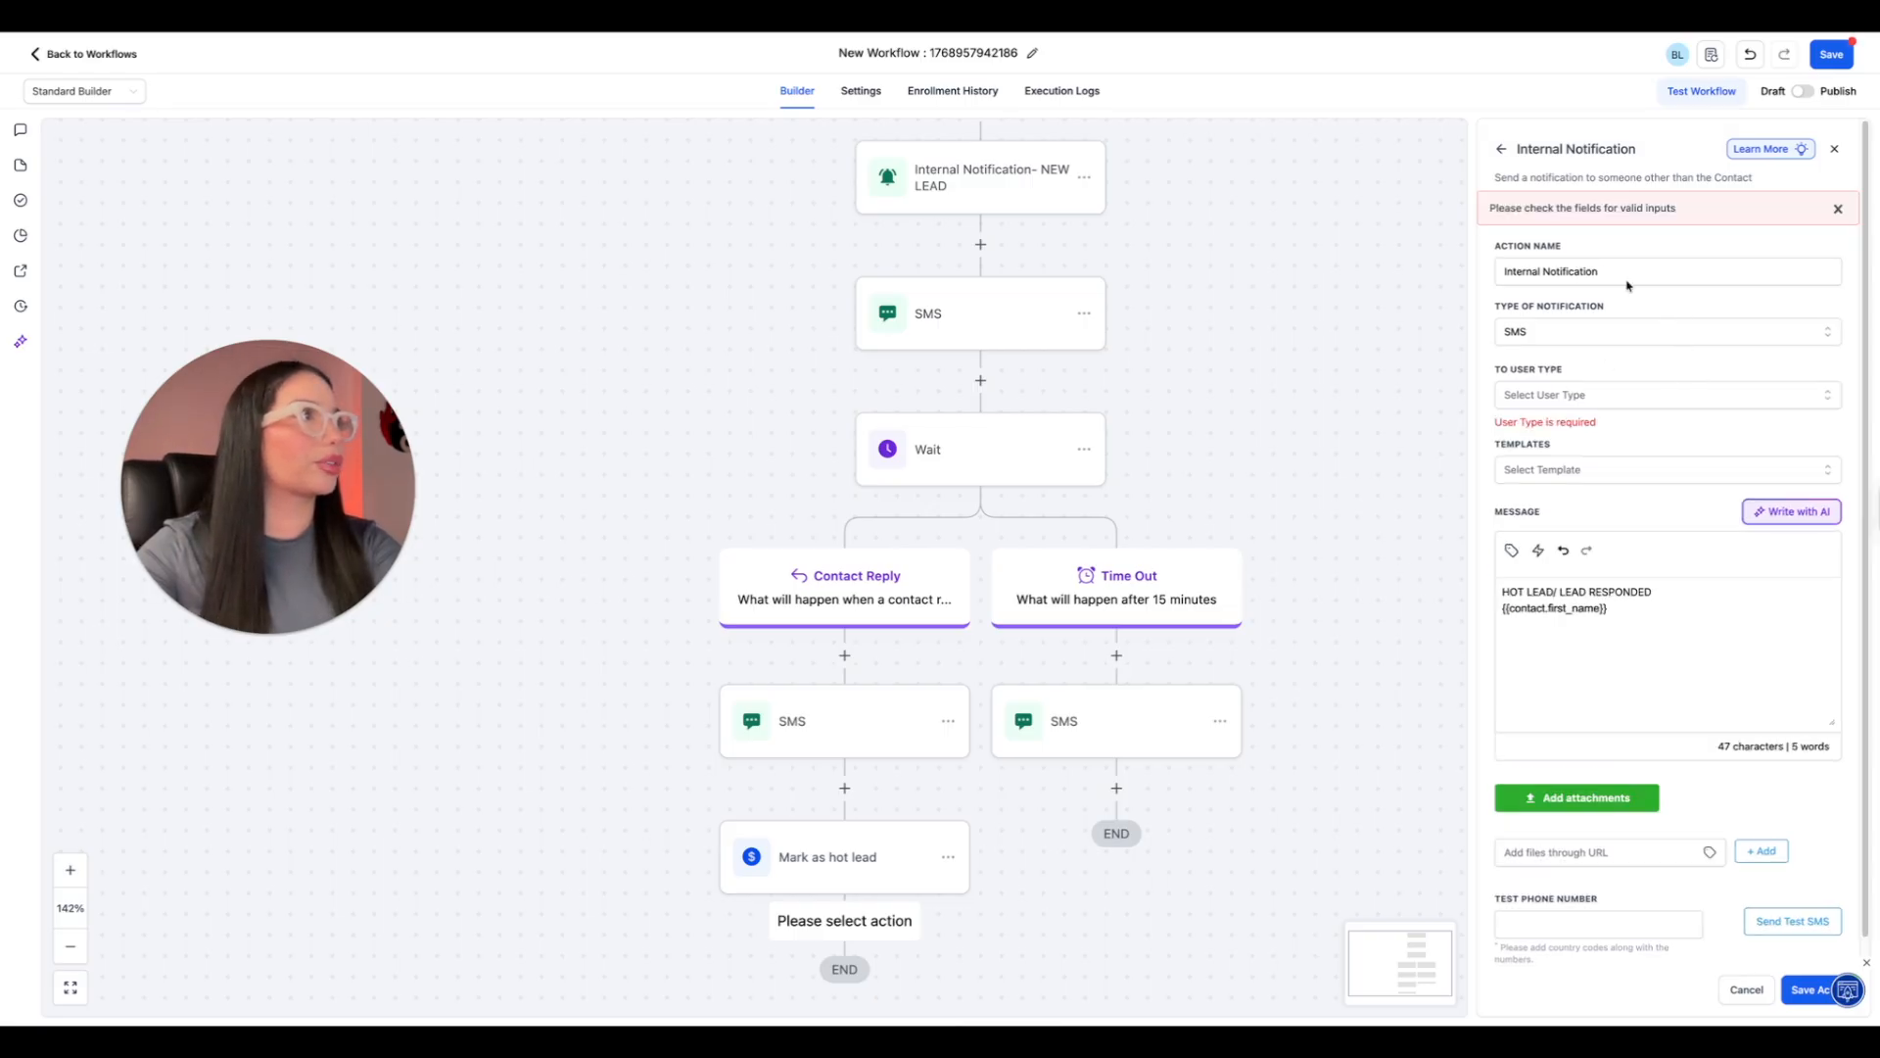
Set the hot lead notification's recipient type to Assigned User and save the action.
{"action": "left_click", "coordinate": [1597, 393]}
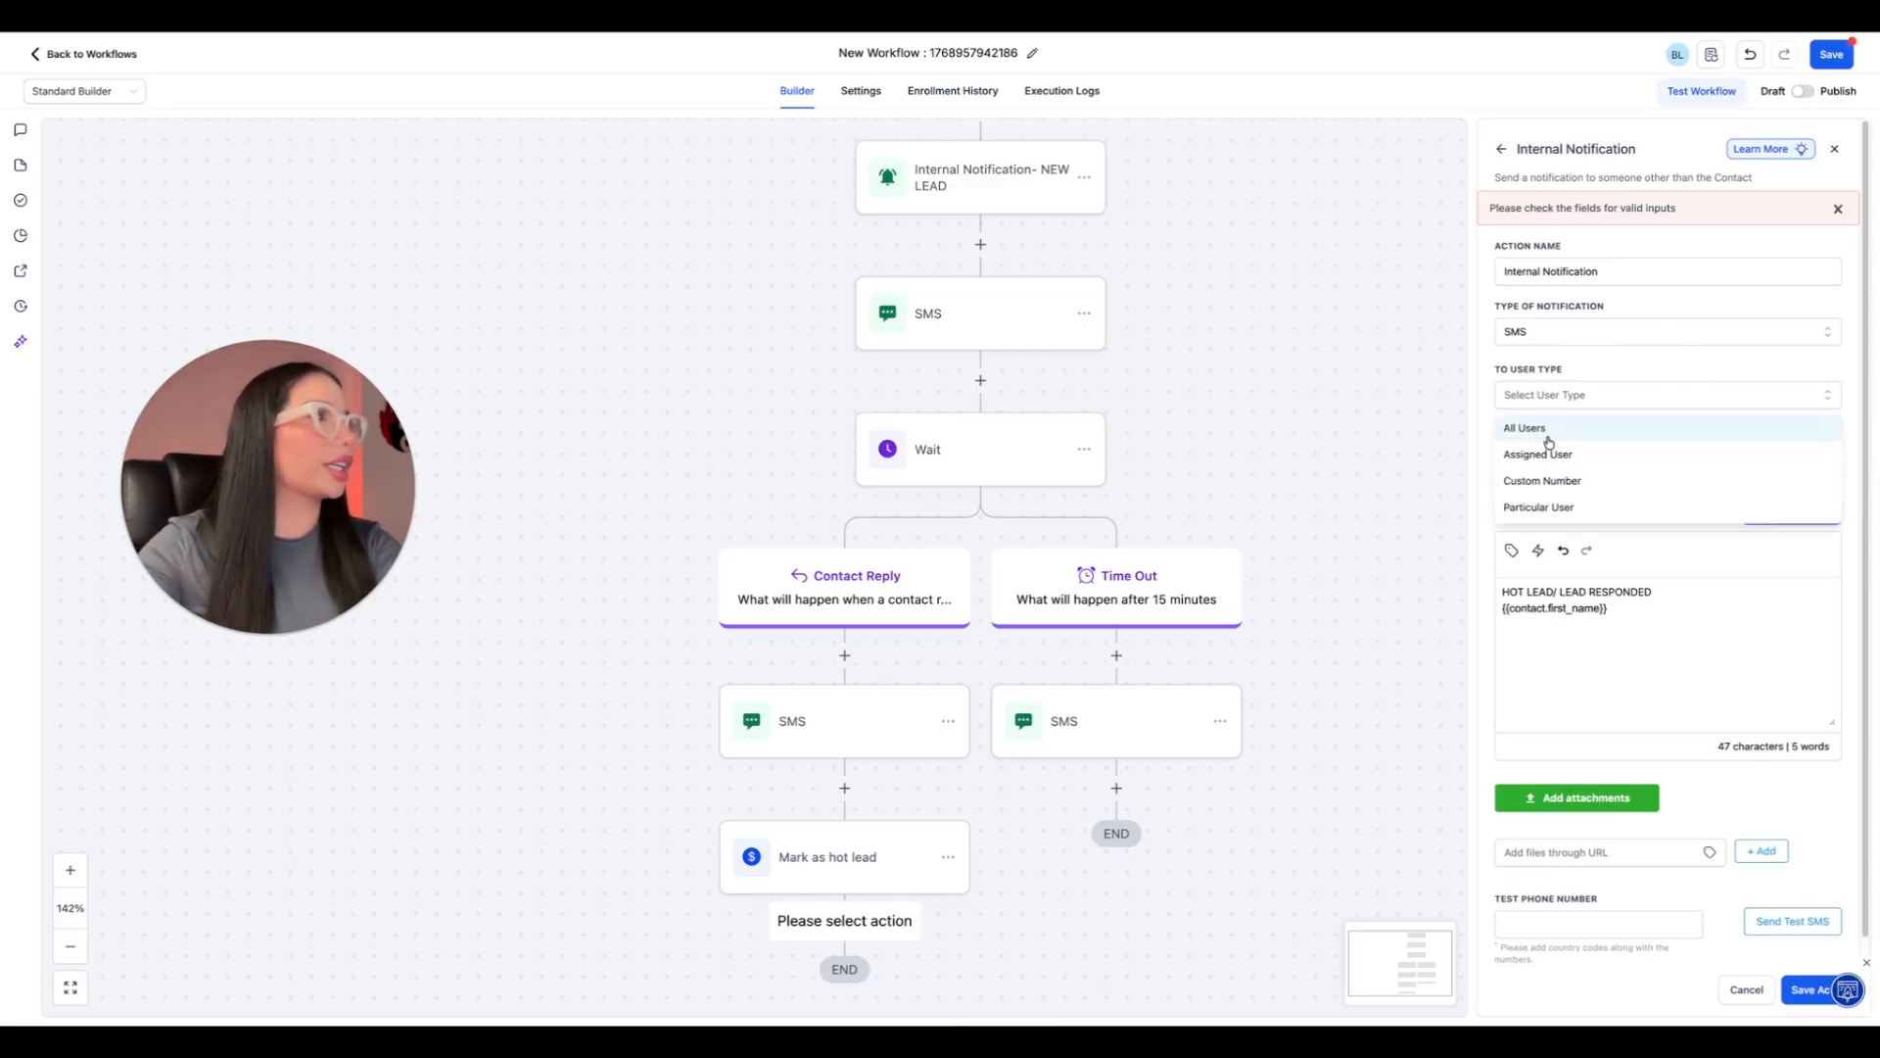
{"action": "left_click", "coordinate": [1591, 459]}
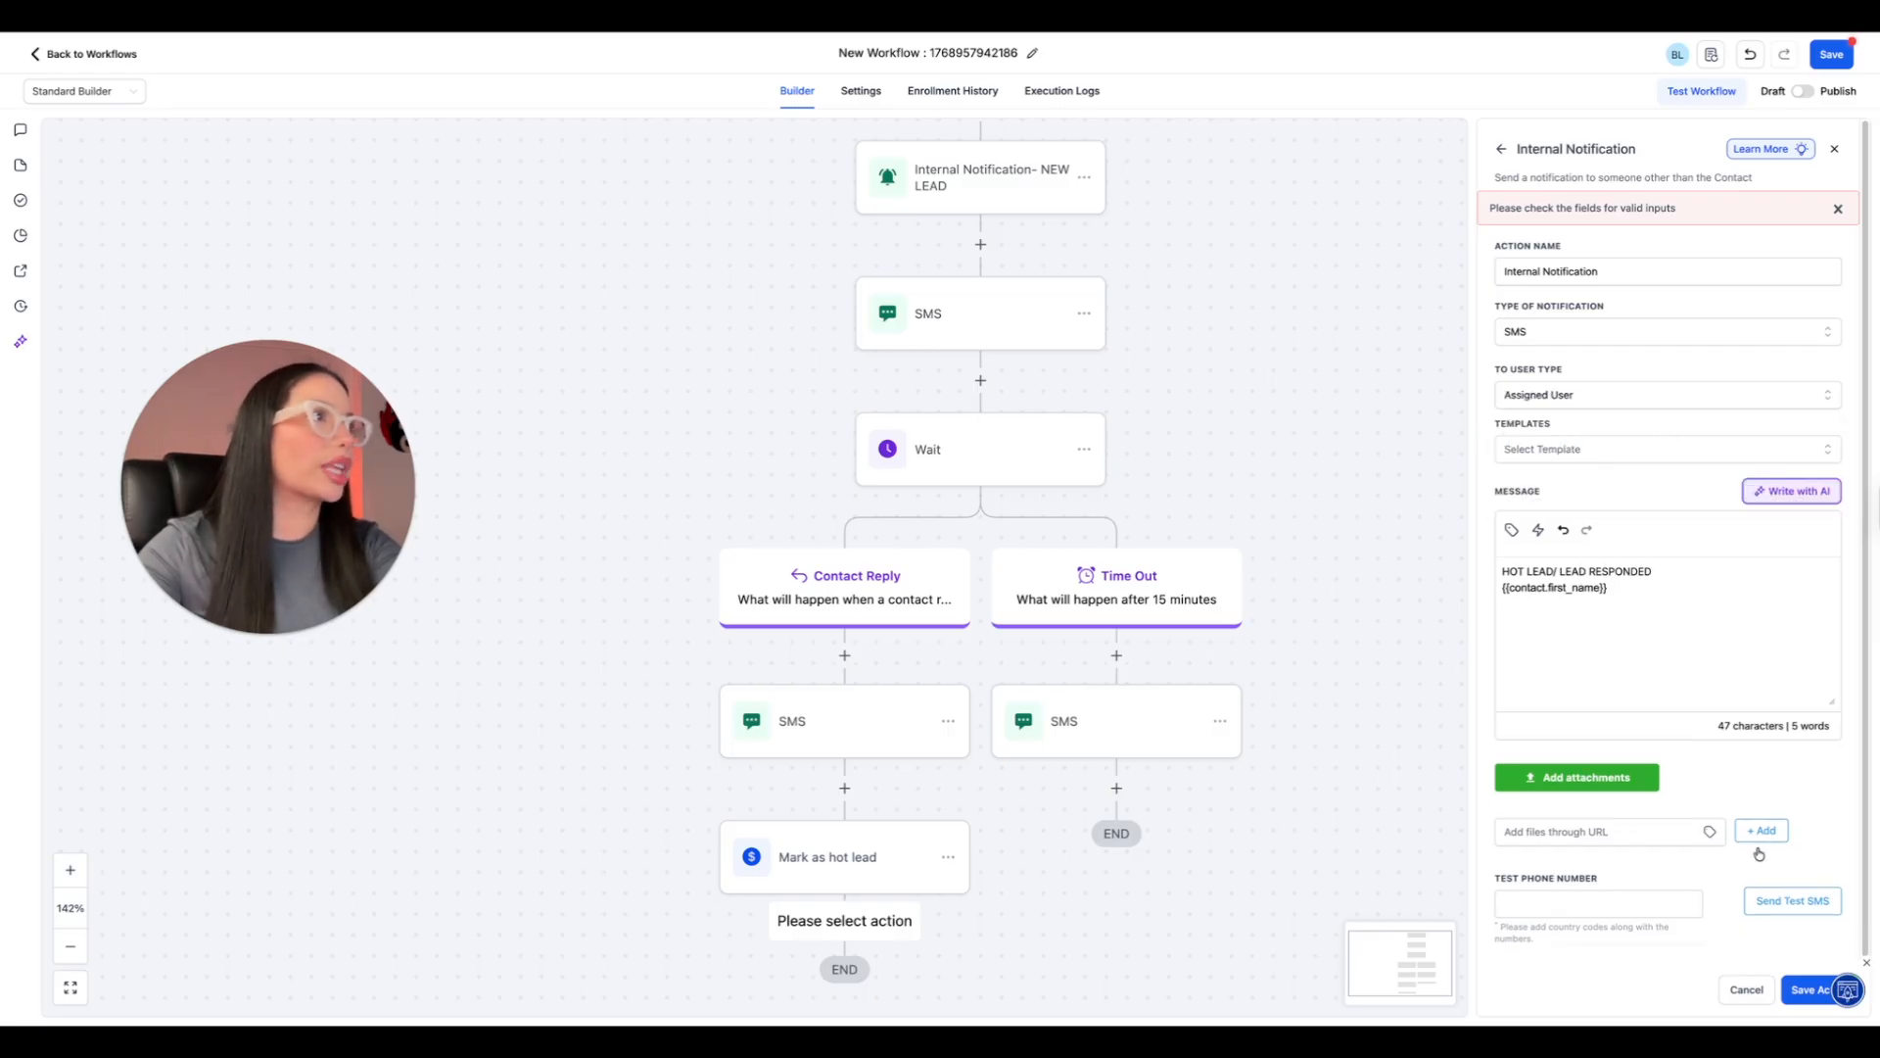
{"action": "left_click", "coordinate": [1800, 989]}
Add an Add Contact Tag action with the "follow up" tag after the Time Out branch's SMS and save it.
{"action": "scroll", "coordinate": [1050, 917], "scroll_direction": "down", "scroll_amount": 3}
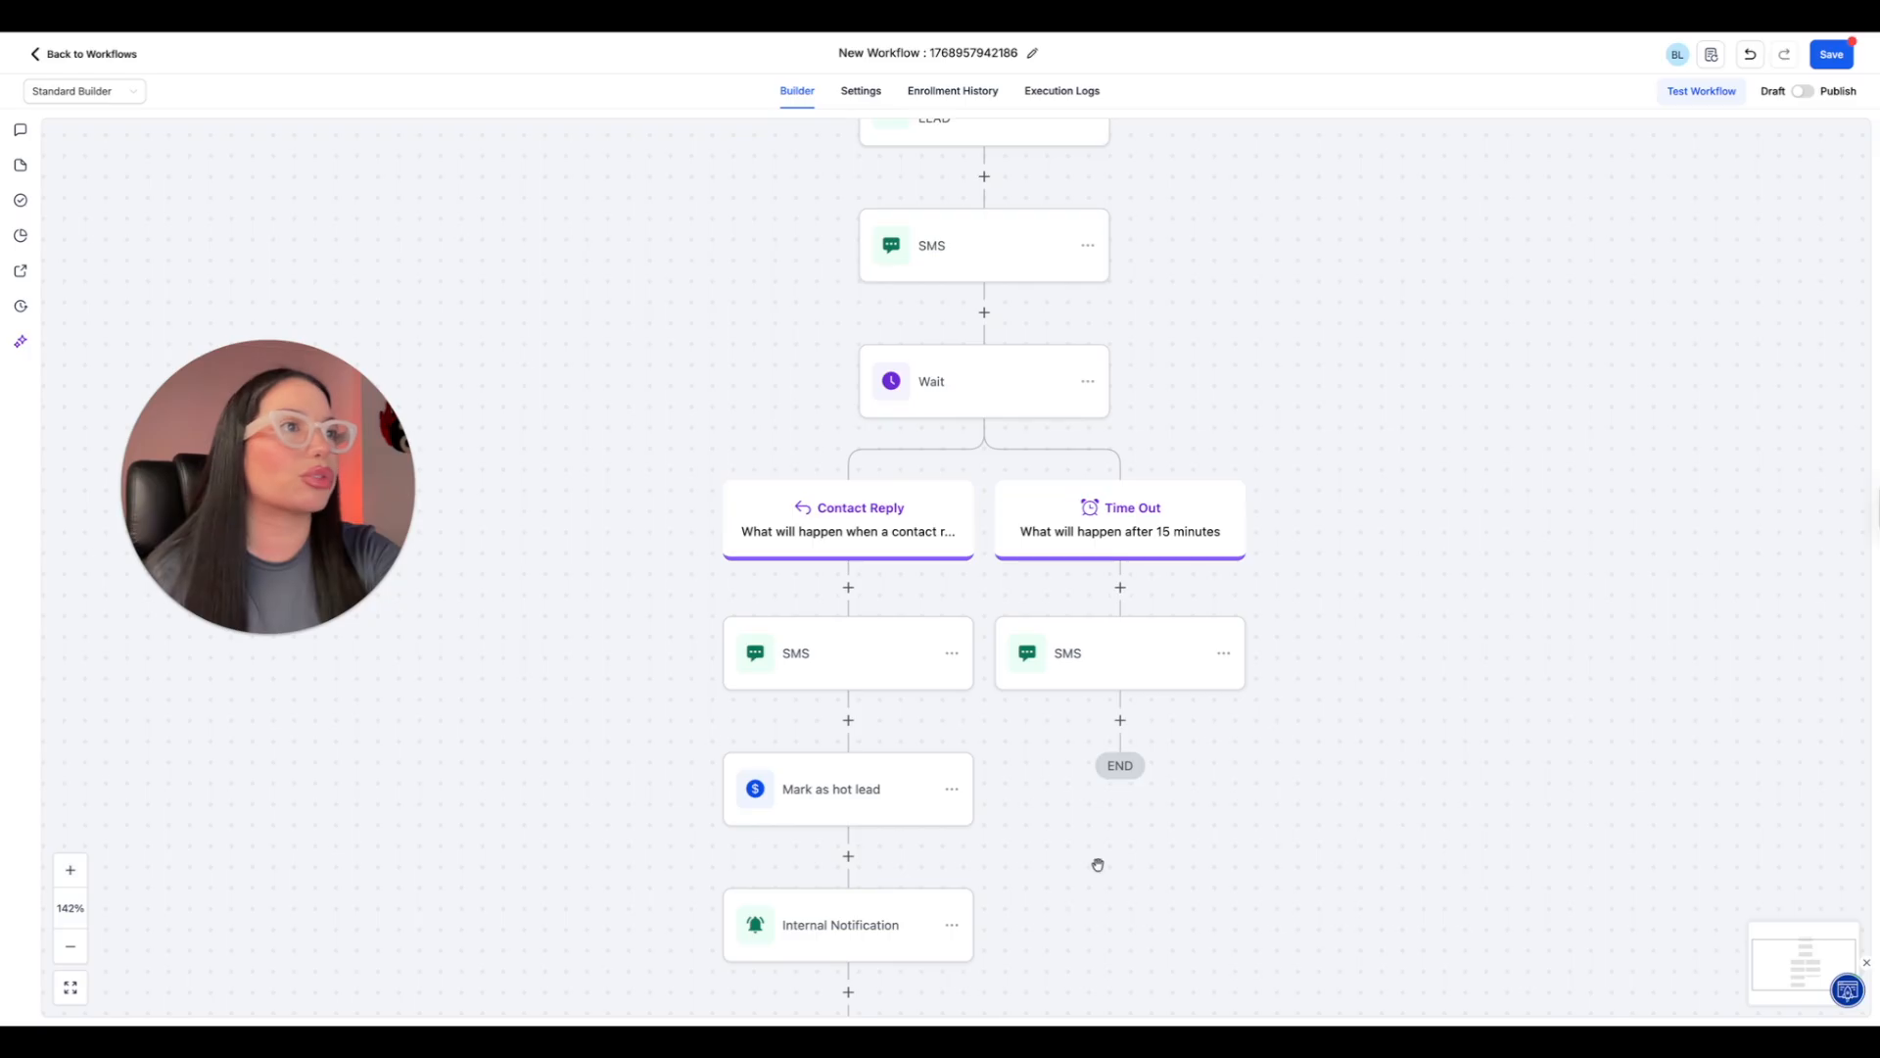
{"action": "left_click", "coordinate": [1120, 721]}
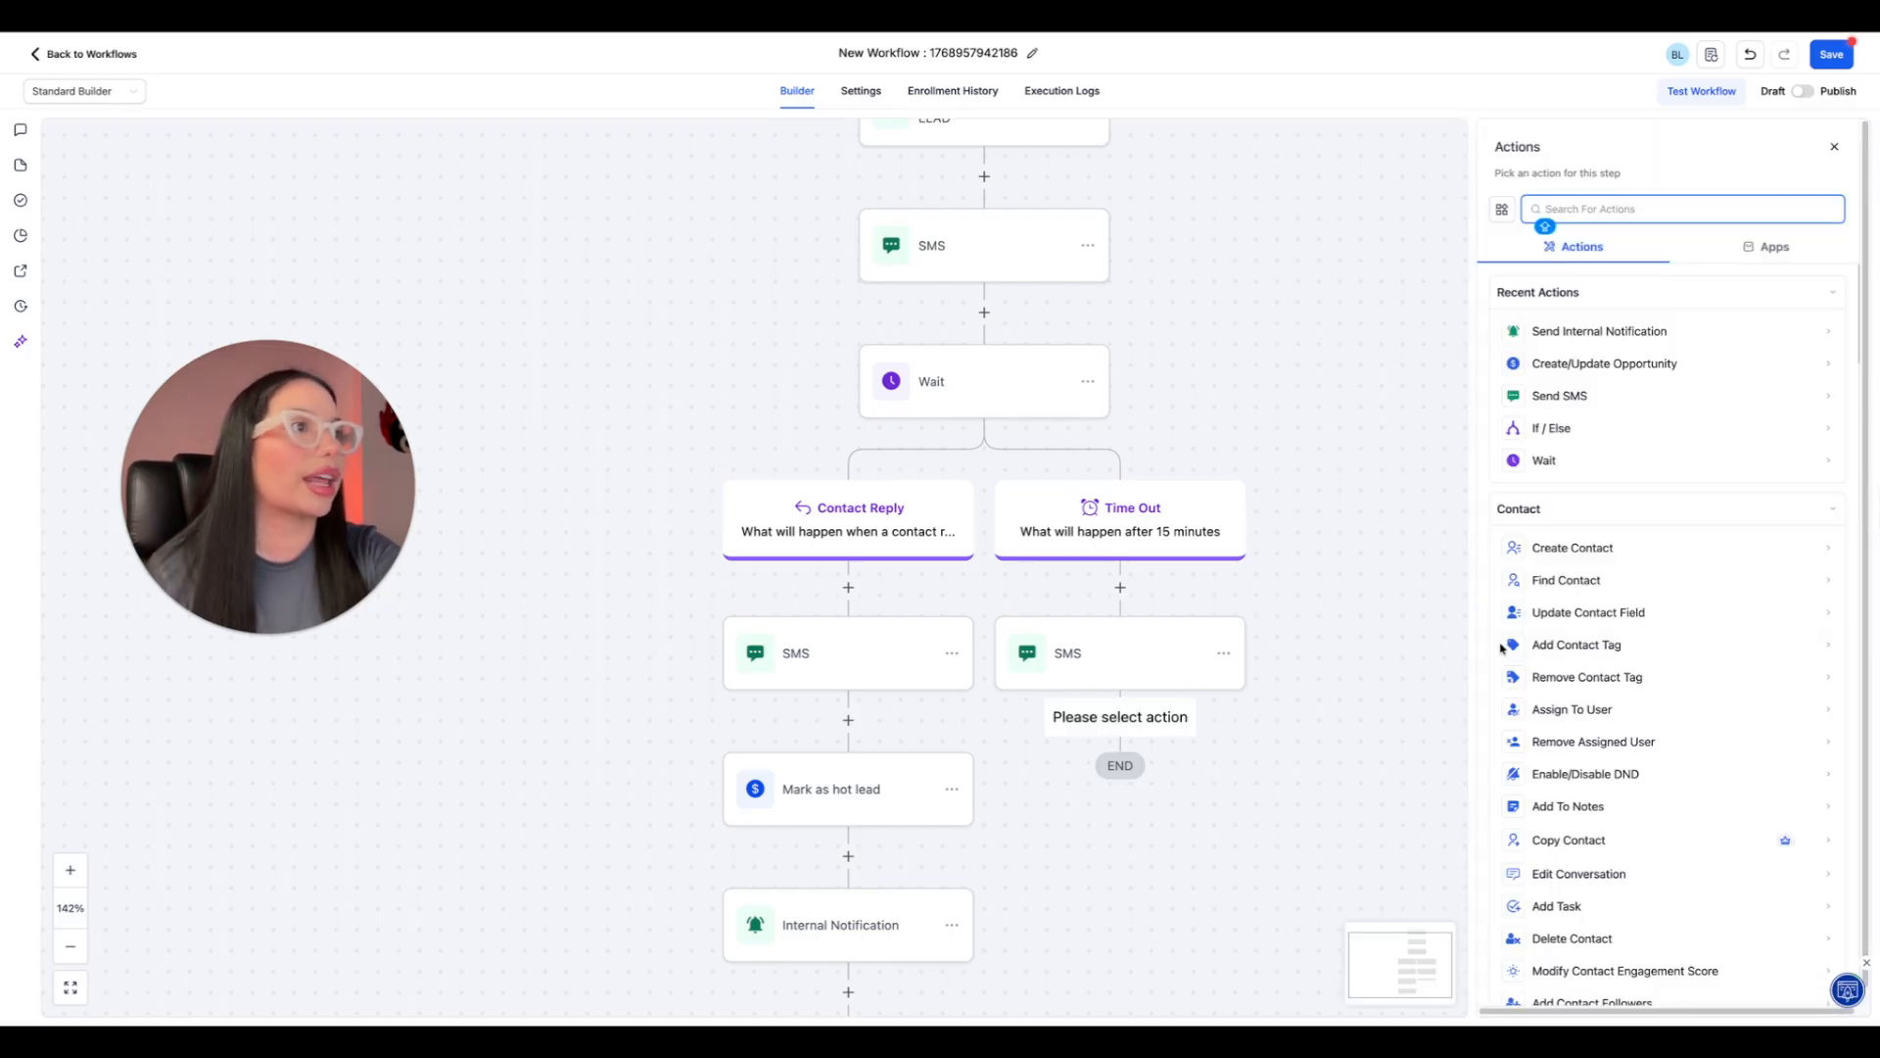
{"action": "left_click", "coordinate": [1543, 646]}
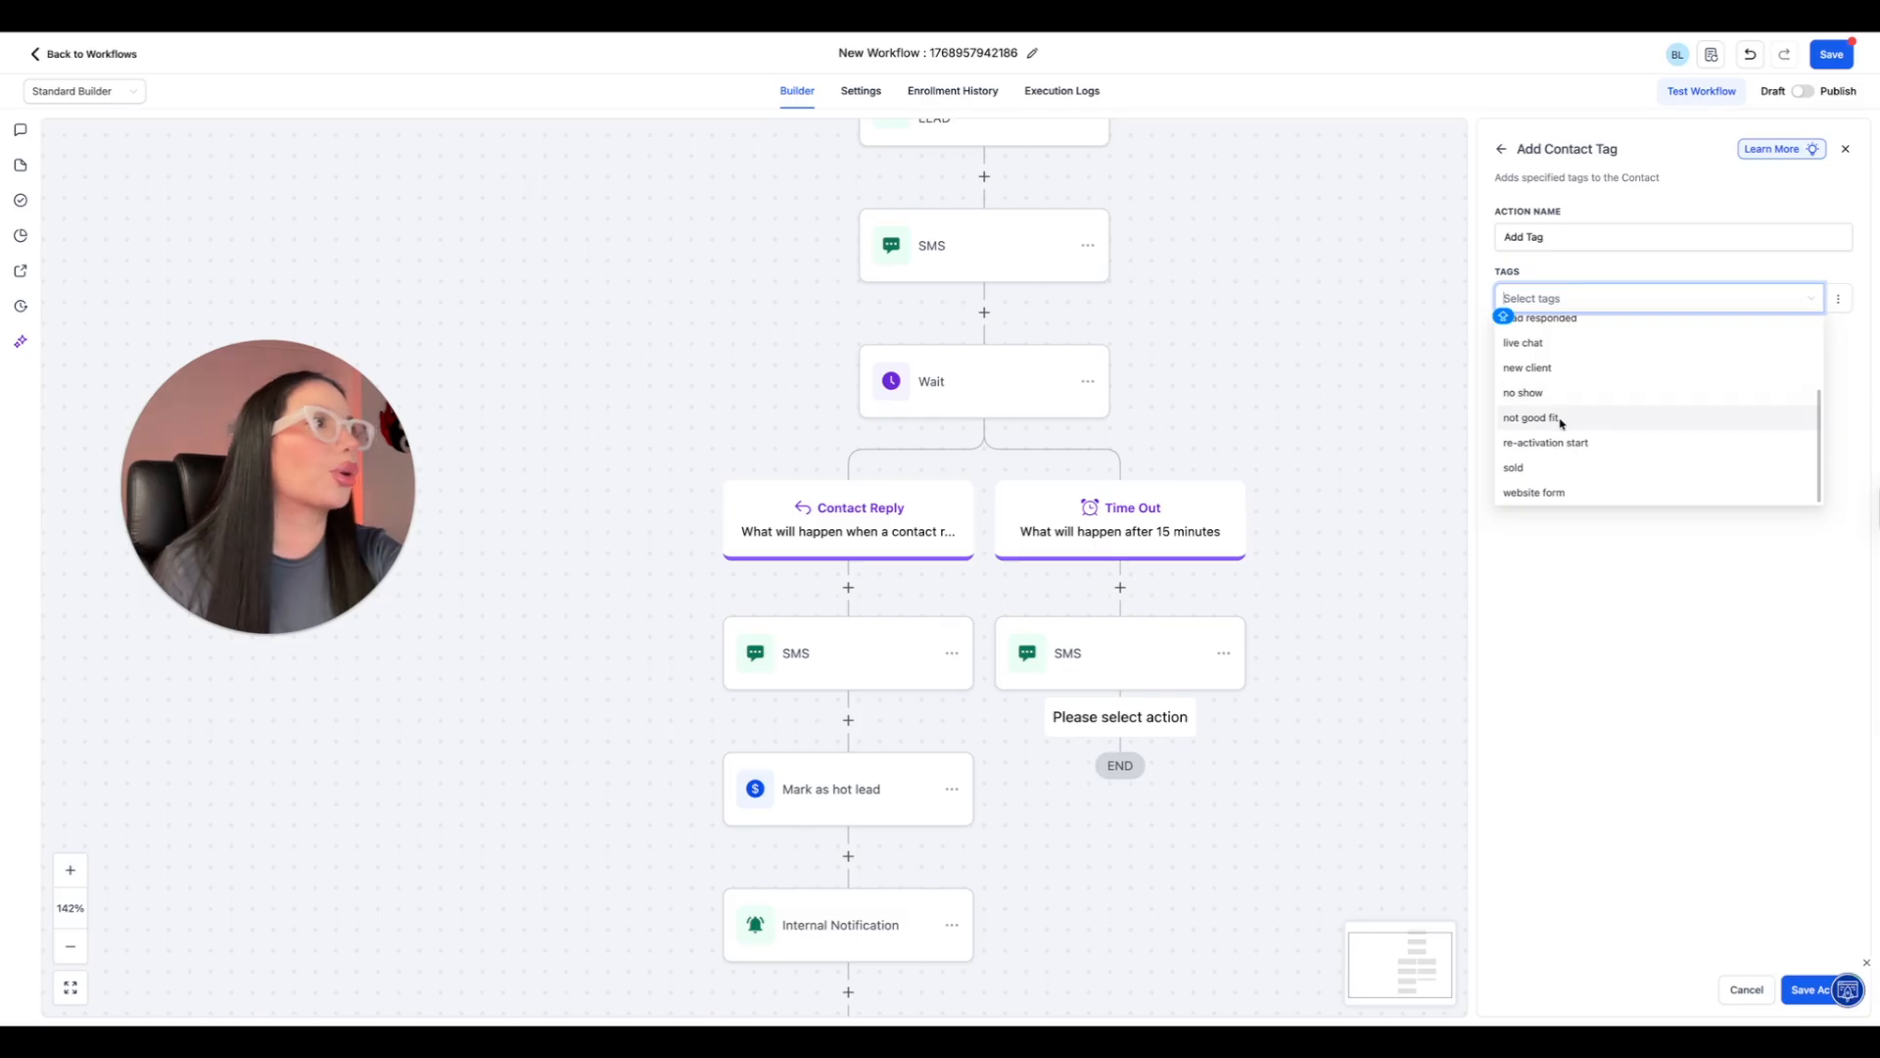
{"action": "scroll", "coordinate": [1560, 419], "scroll_direction": "up", "scroll_amount": 3}
{"action": "scroll", "coordinate": [1559, 424], "scroll_direction": "up", "scroll_amount": 1}
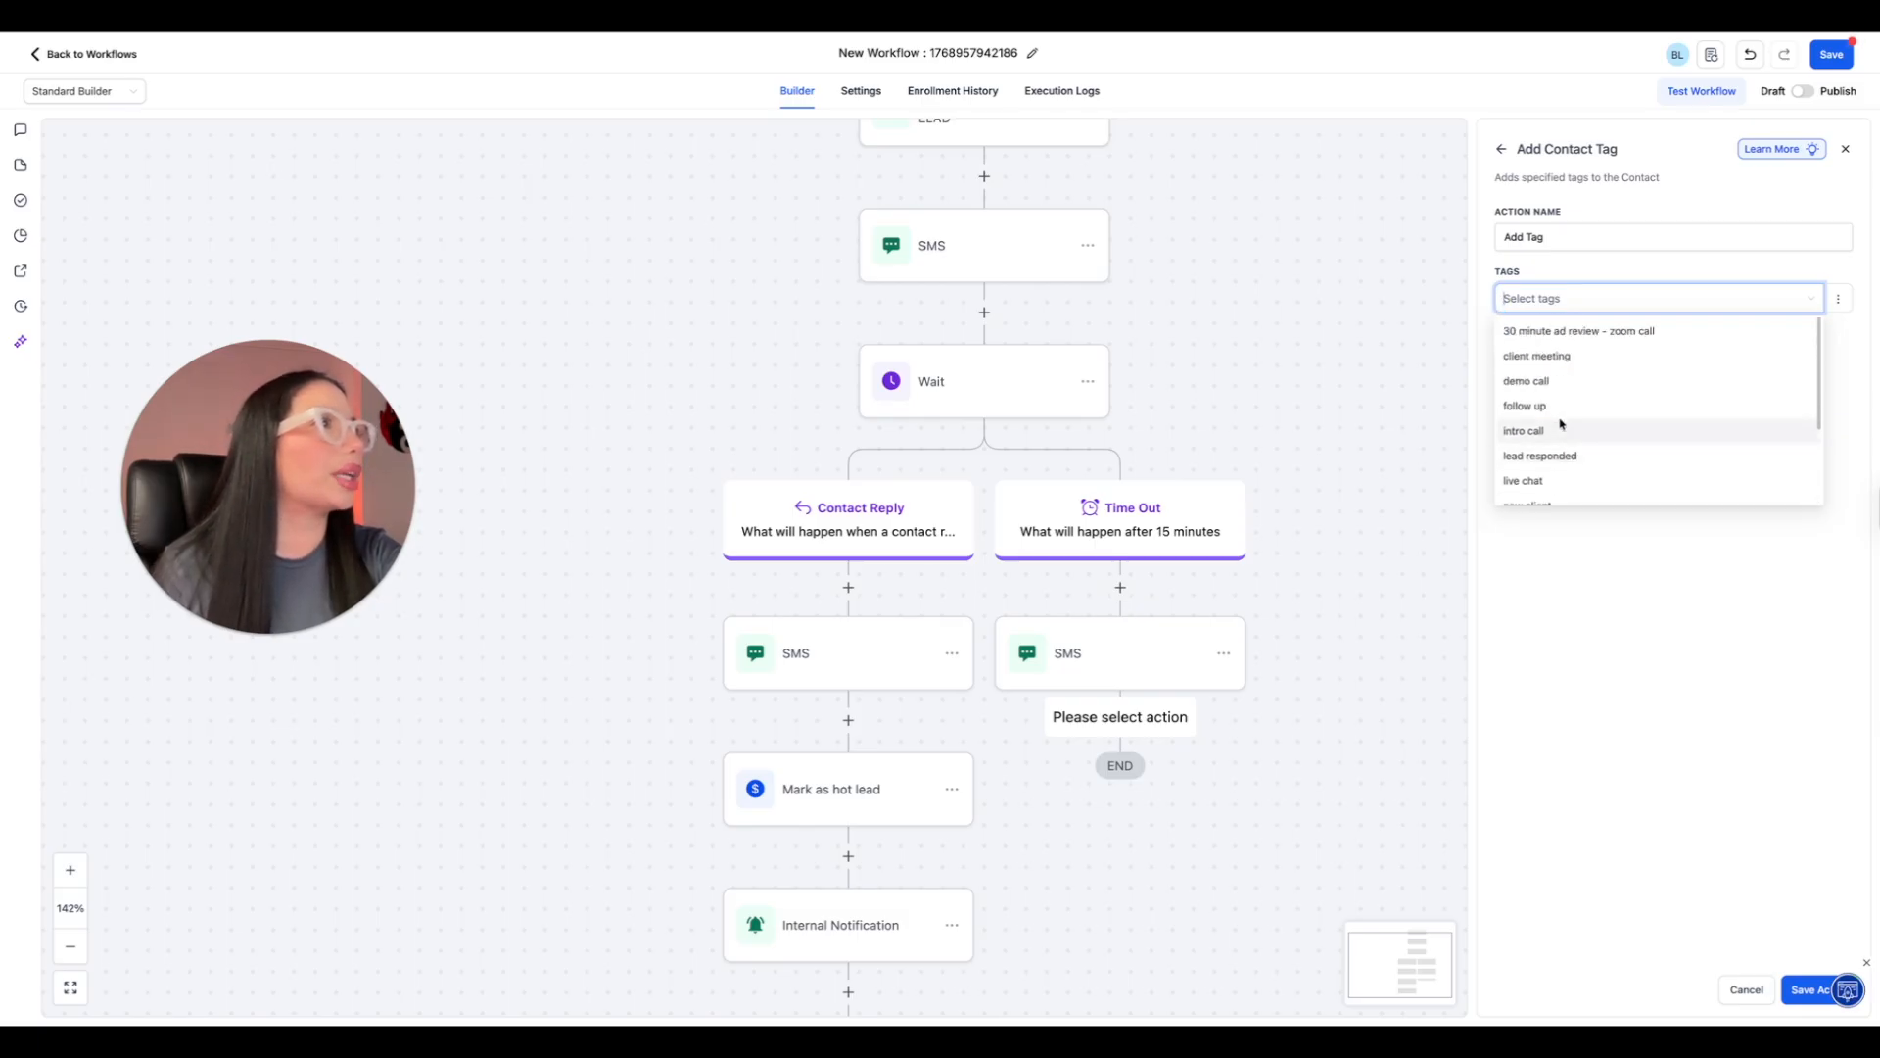
{"action": "scroll", "coordinate": [1568, 437], "scroll_direction": "down", "scroll_amount": 3}
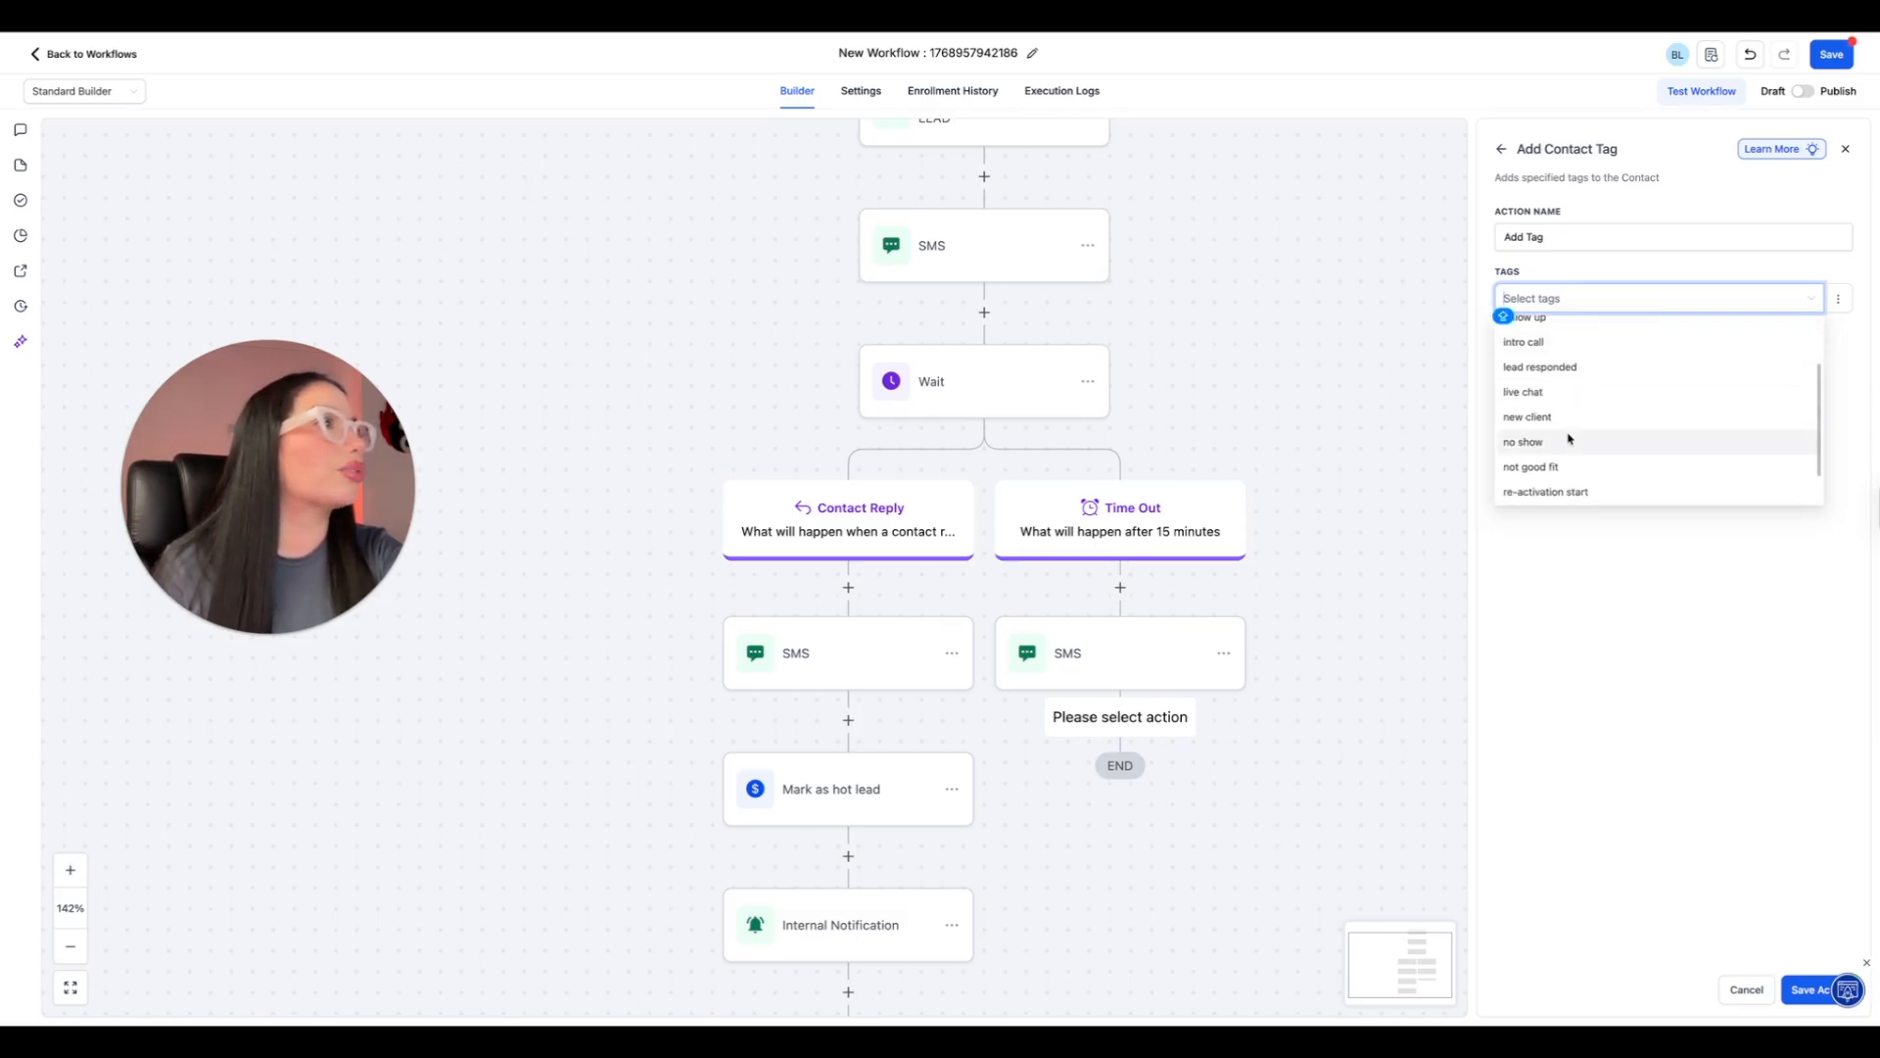
{"action": "scroll", "coordinate": [1566, 439], "scroll_direction": "up", "scroll_amount": 1}
{"action": "left_click", "coordinate": [1527, 325]}
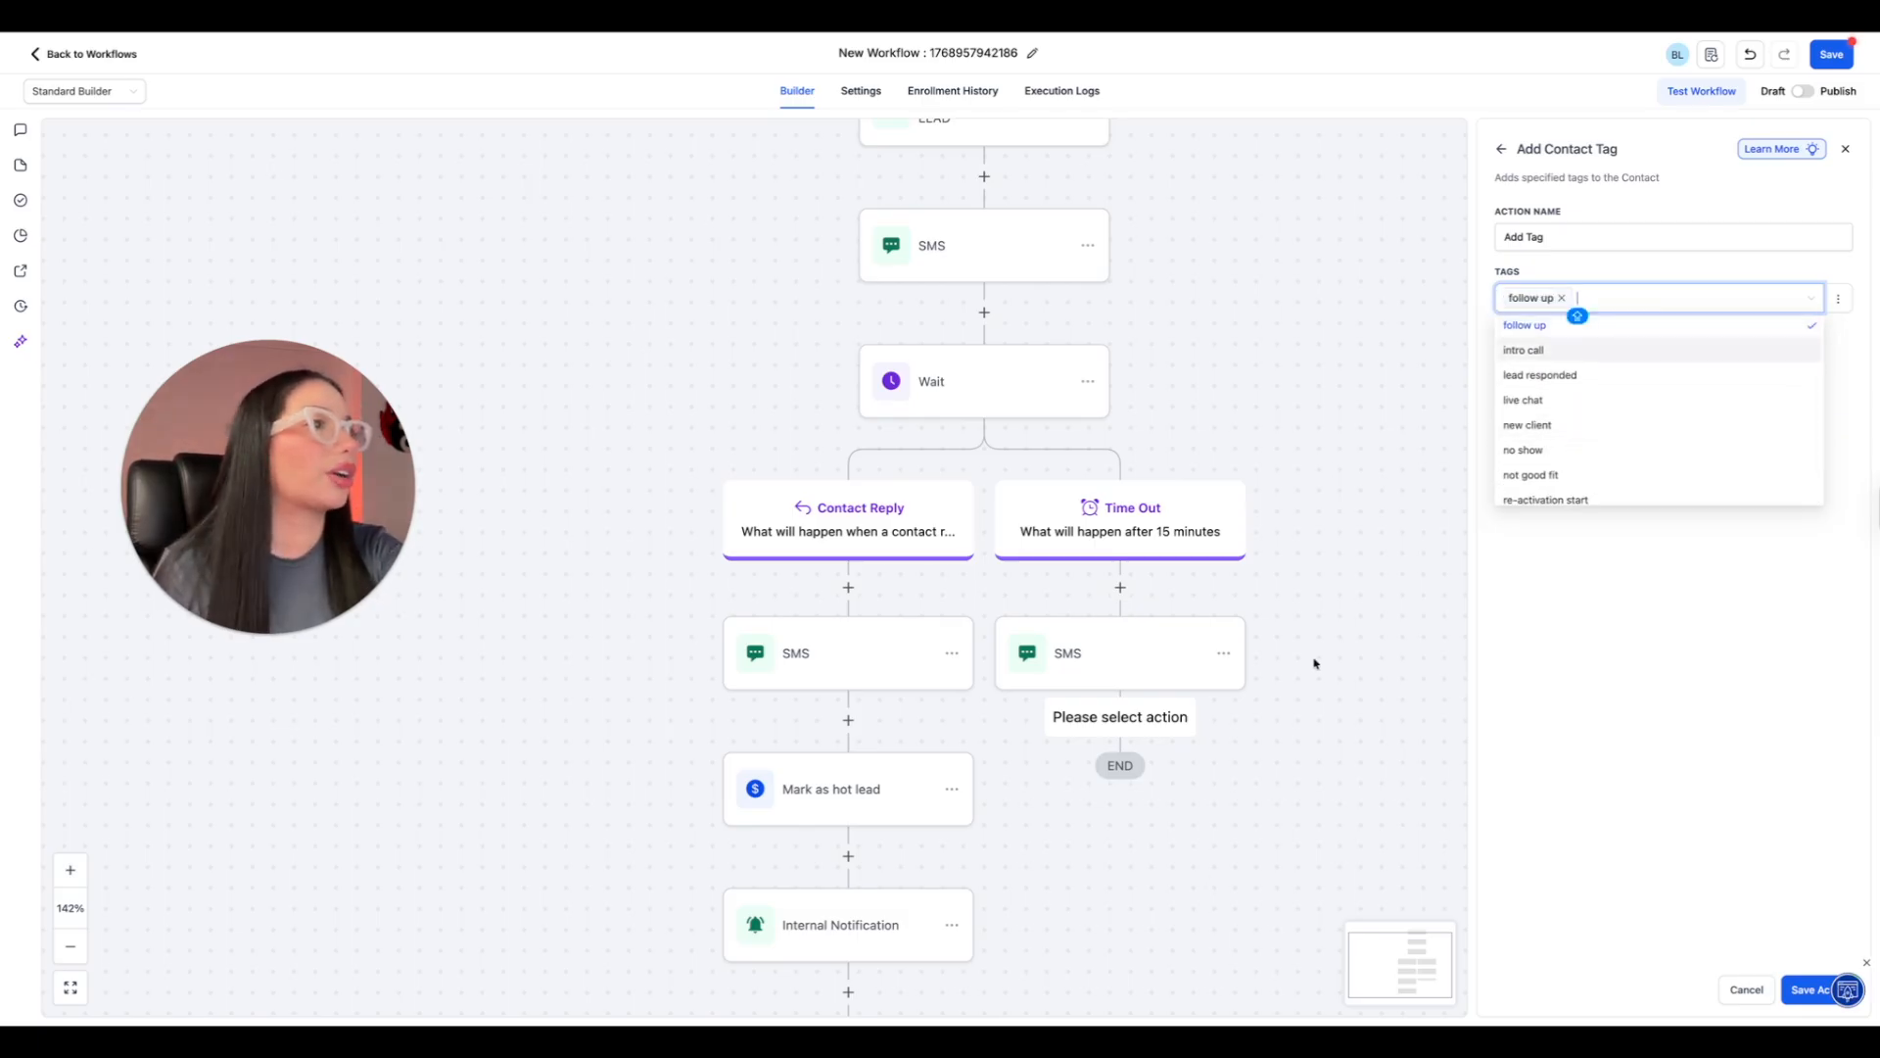
{"action": "left_click", "coordinate": [1807, 989]}
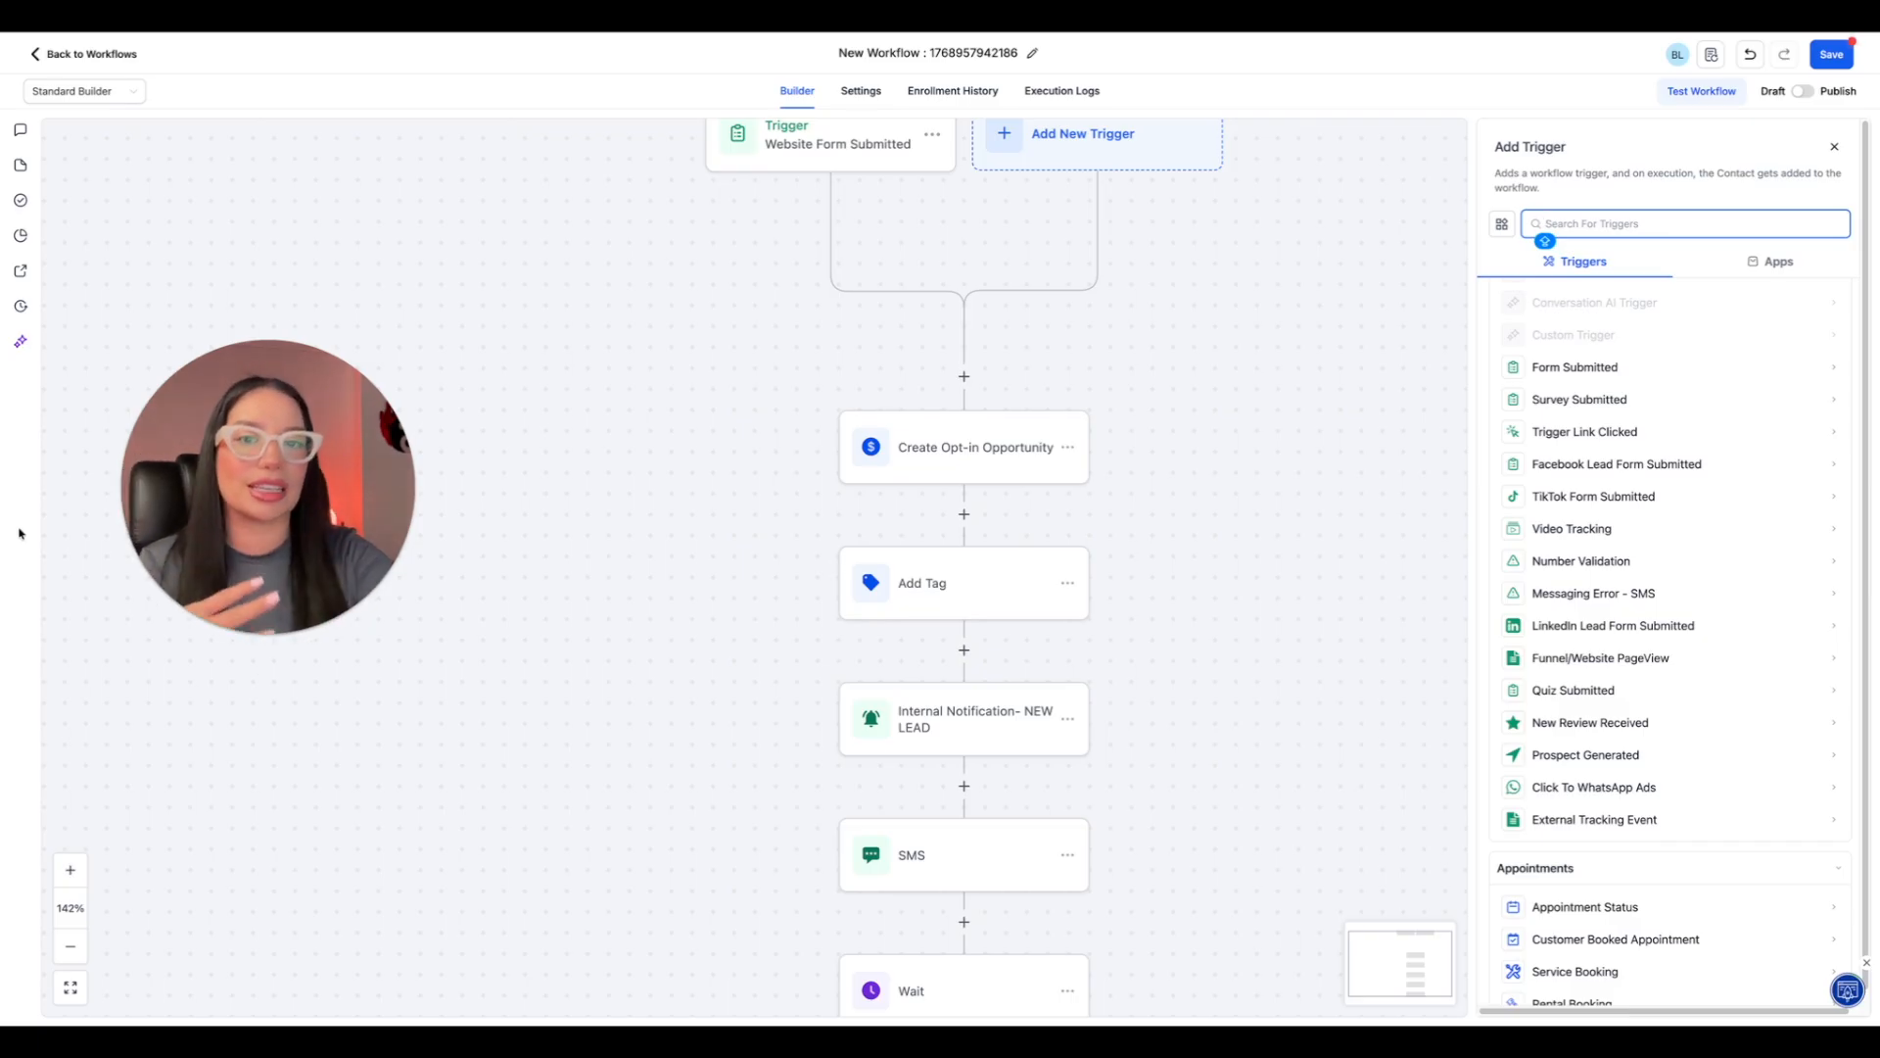
Look through the available workflow triggers, including the form, appointment and opportunity groups.
{"action": "scroll", "coordinate": [1709, 862], "scroll_direction": "down", "scroll_amount": 1}
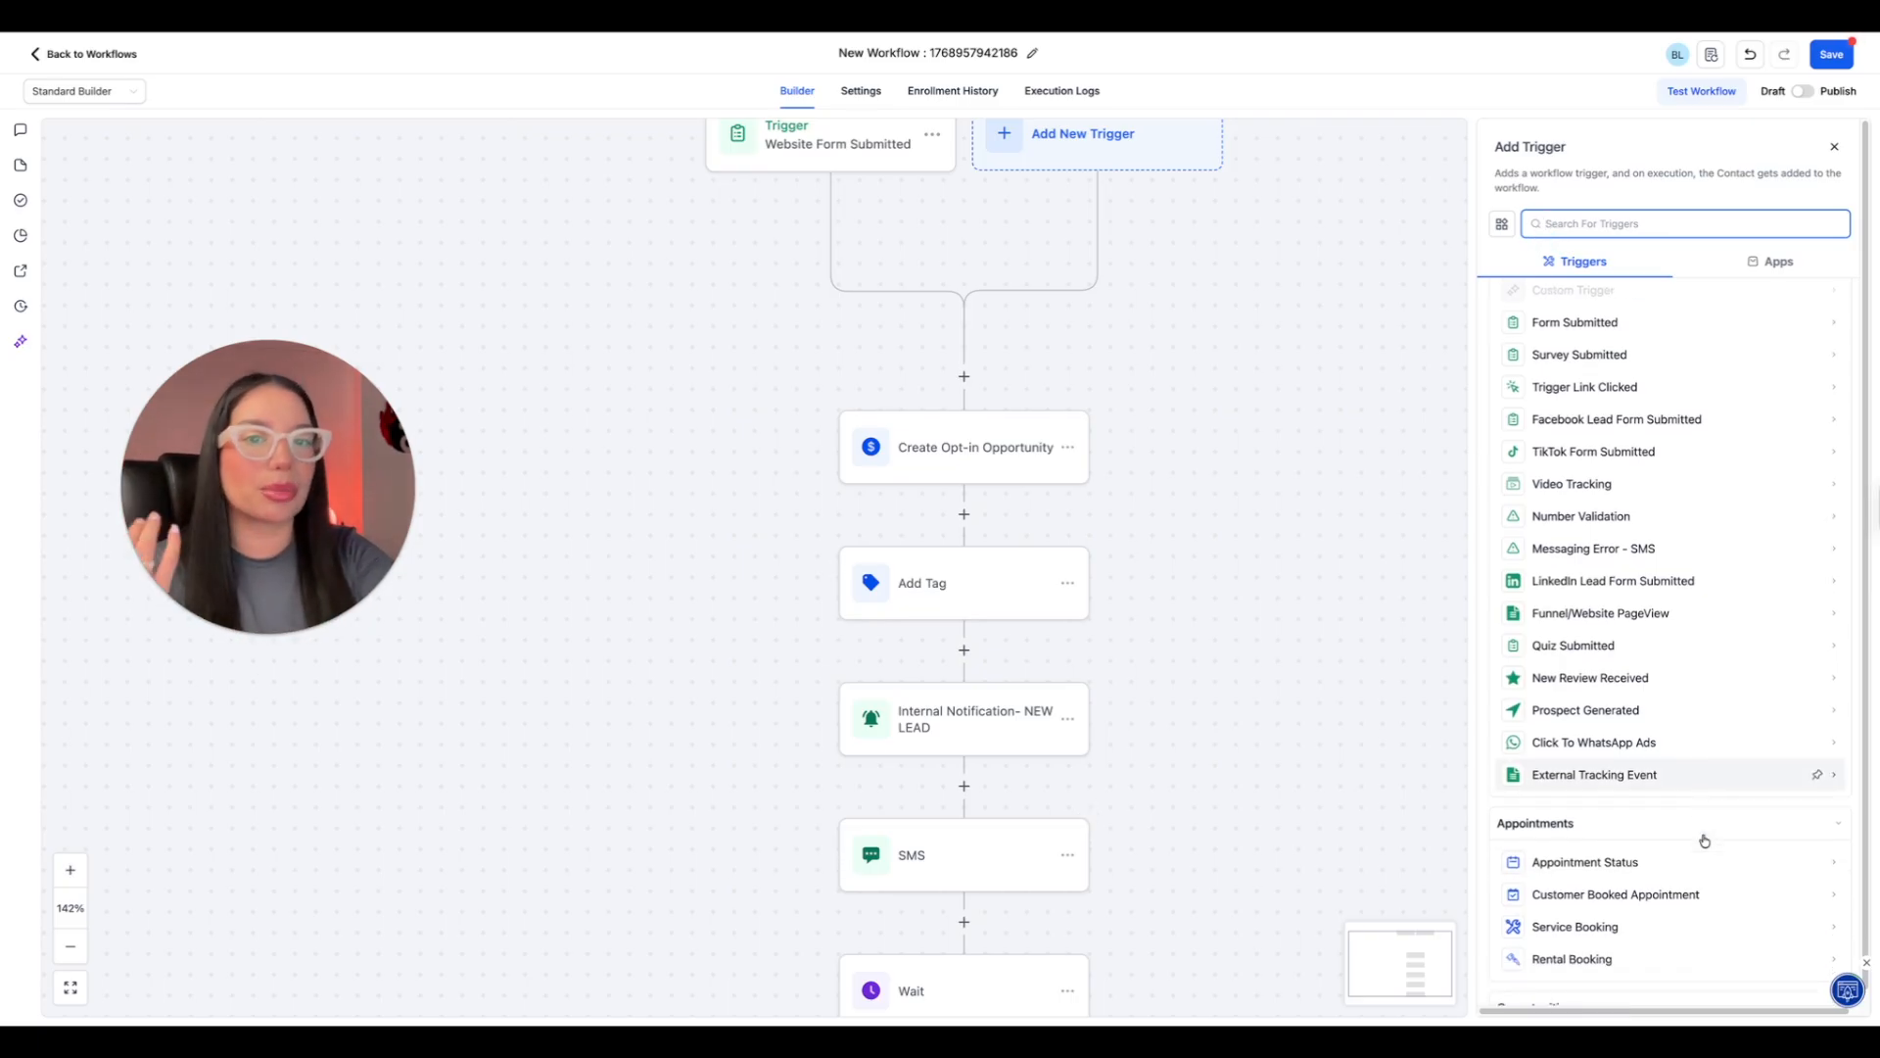
{"action": "scroll", "coordinate": [1705, 840], "scroll_direction": "down", "scroll_amount": 1}
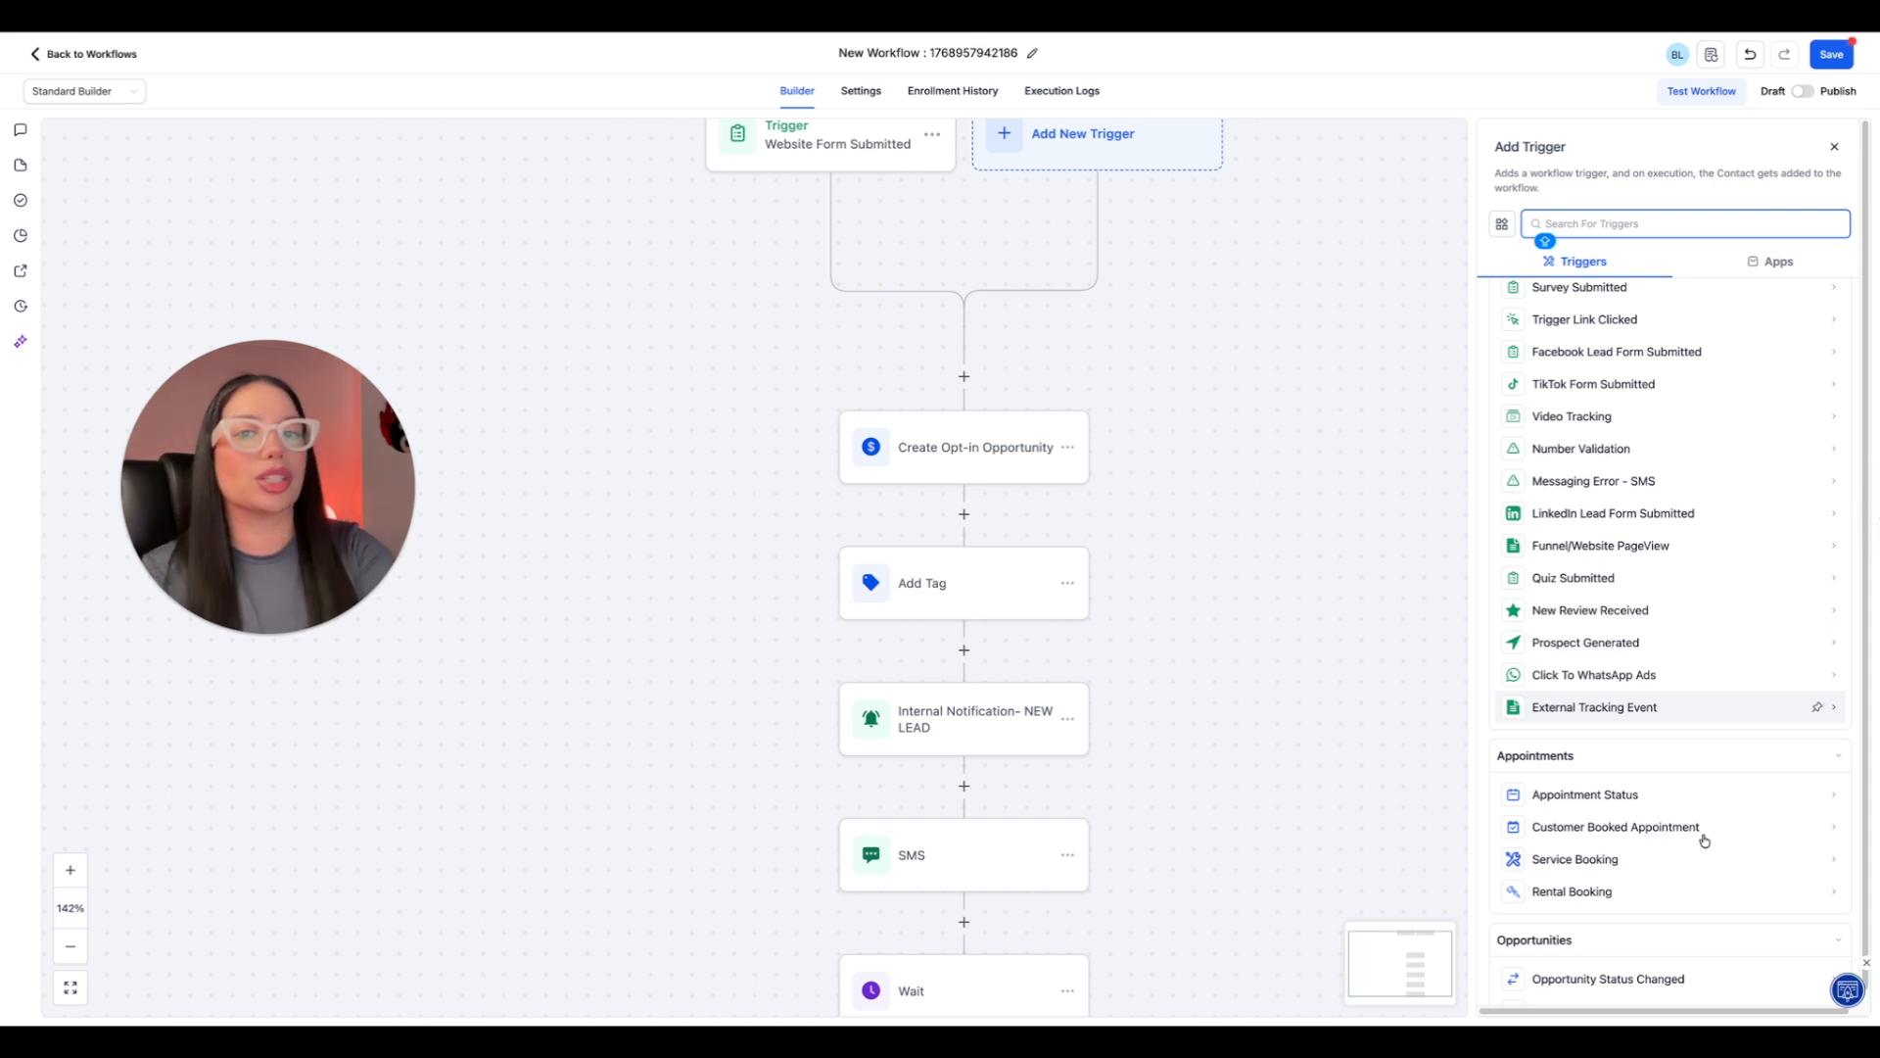
{"action": "scroll", "coordinate": [1705, 840], "scroll_direction": "down", "scroll_amount": 1}
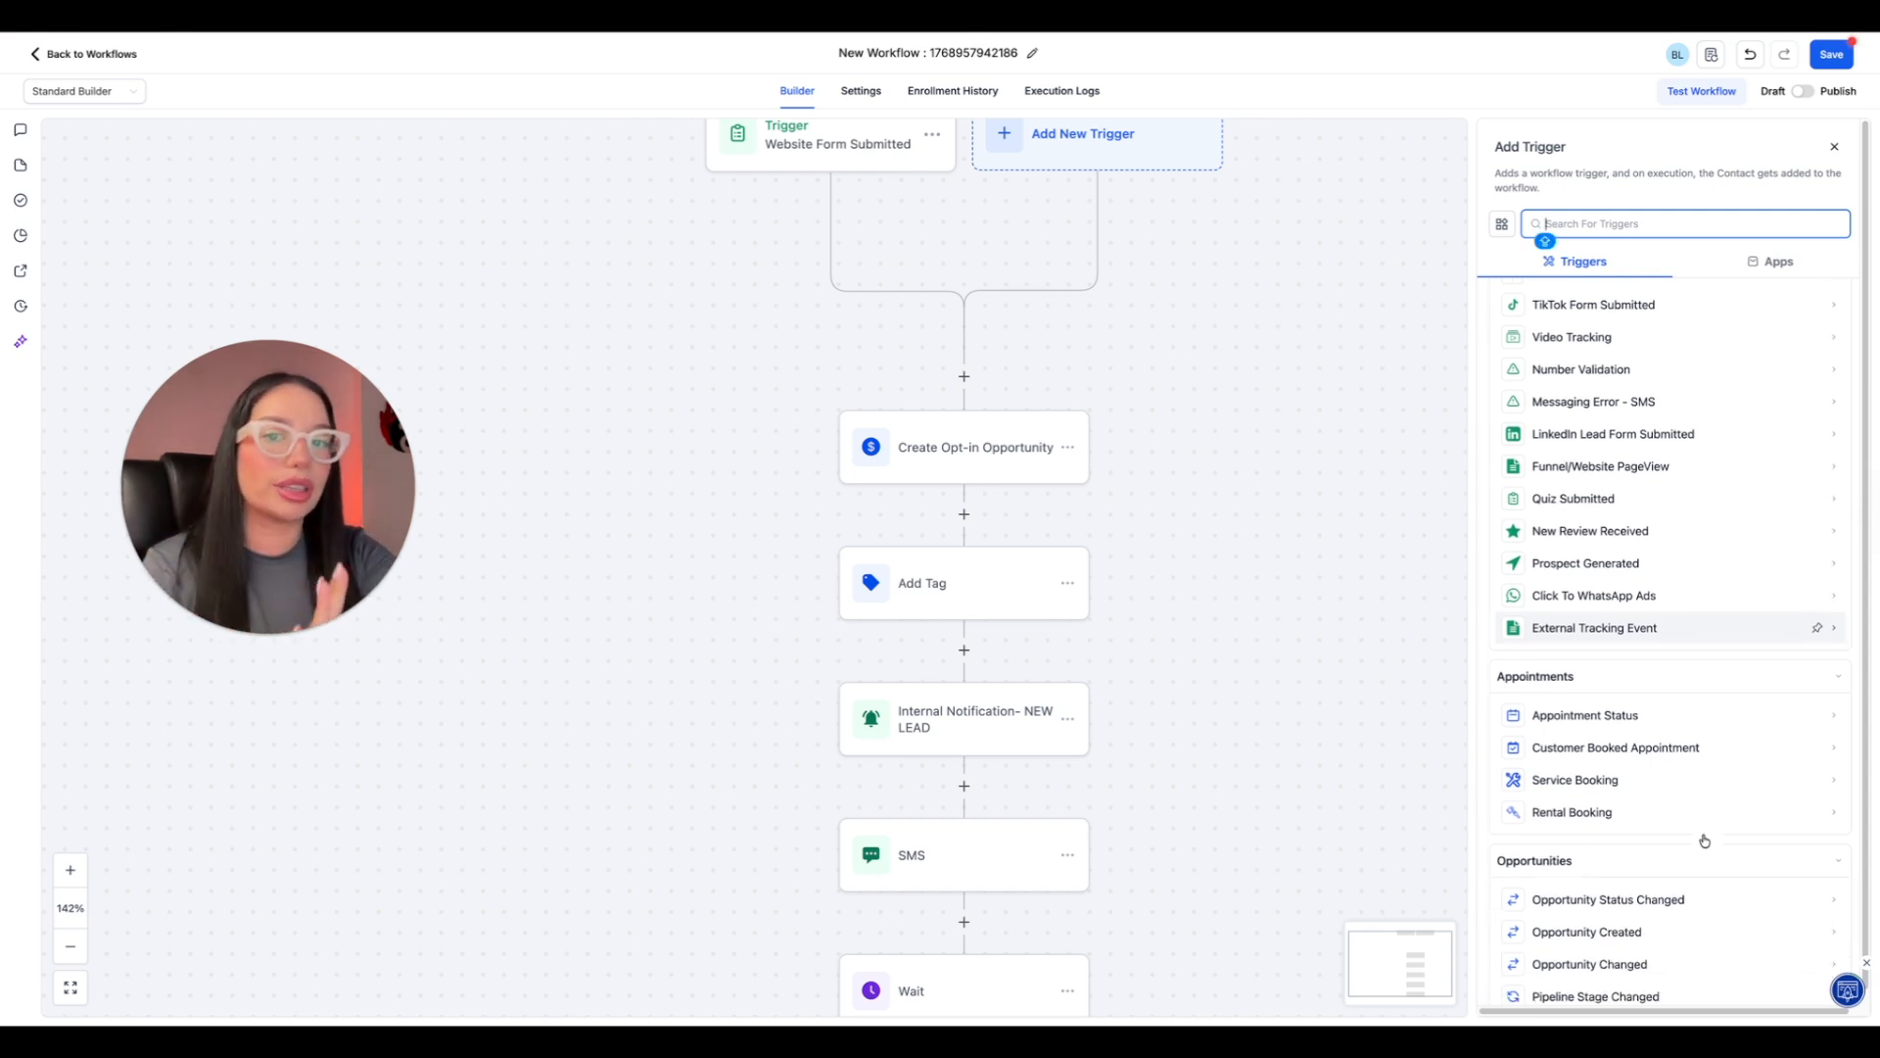
{"action": "left_click", "coordinate": [1314, 659]}
Examine the actions available after the Time Out branch's Add Tag action, including the contact, custom object and communication groups.
{"action": "scroll", "coordinate": [1314, 659], "scroll_direction": "down", "scroll_amount": 5}
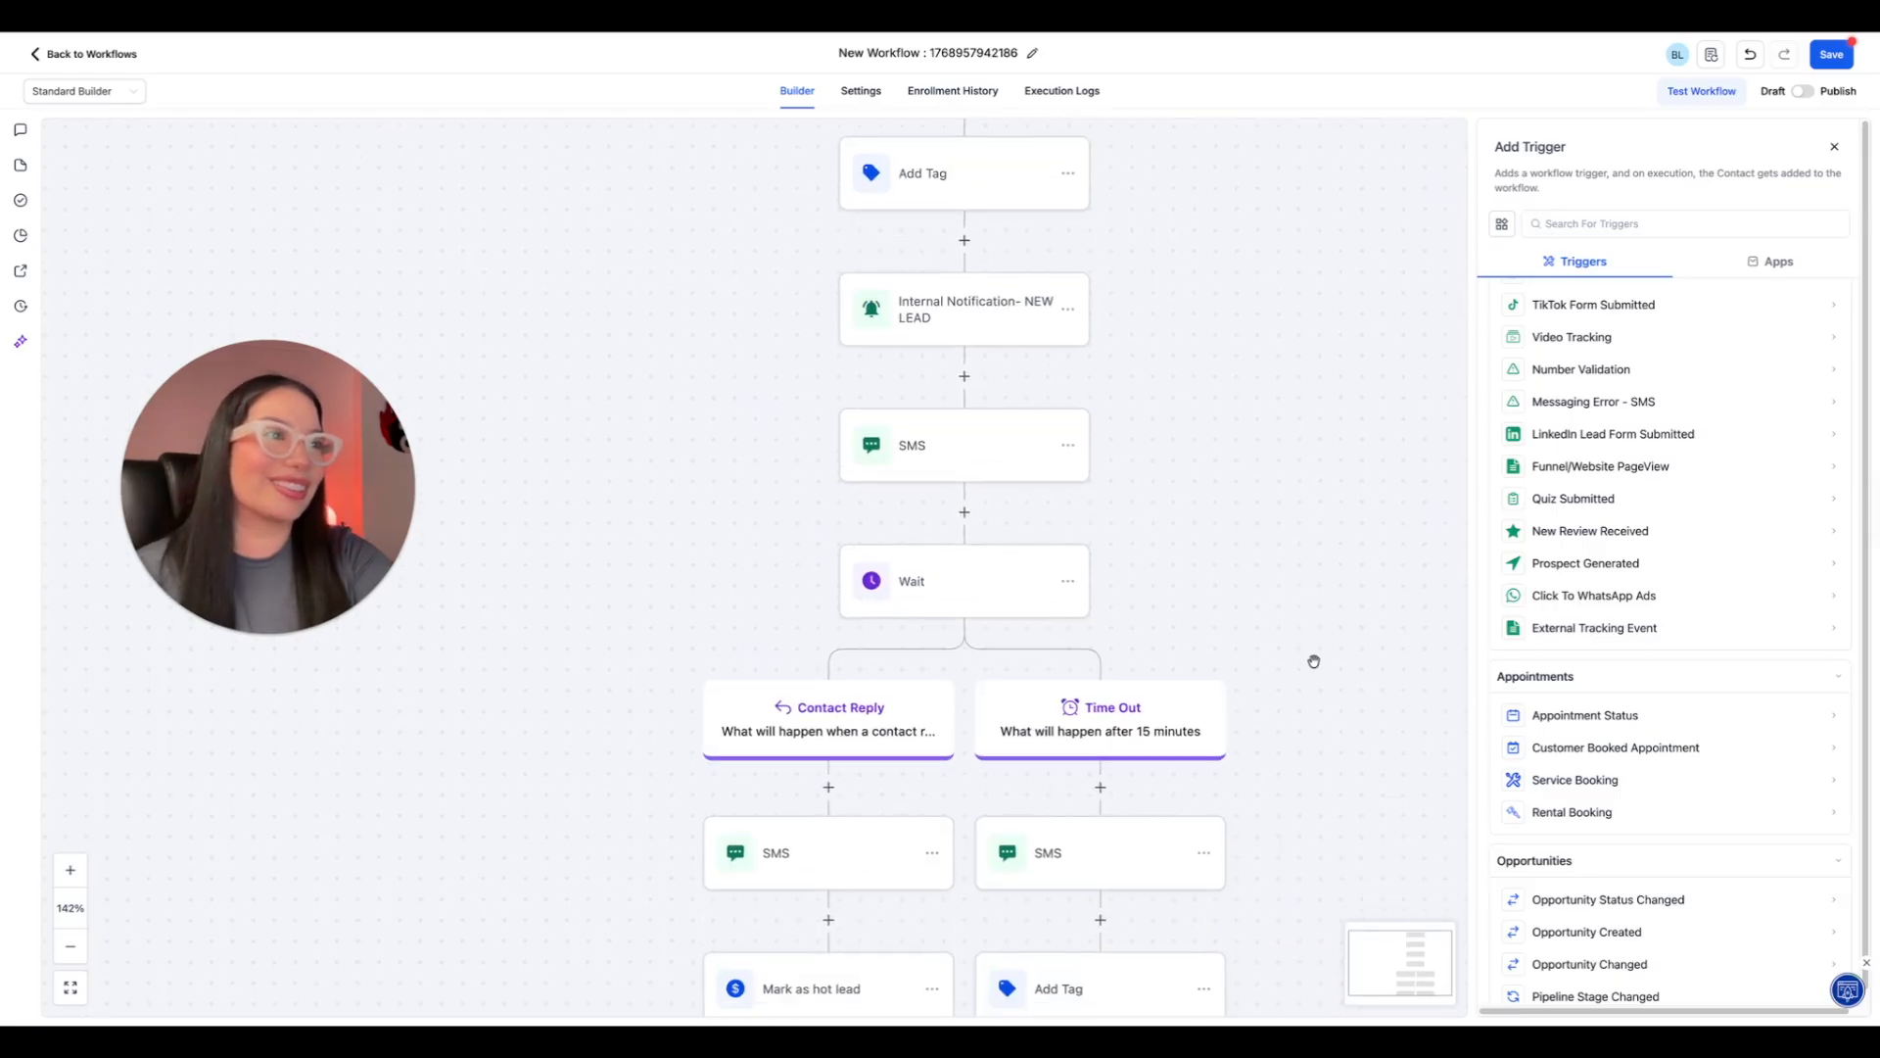
{"action": "scroll", "coordinate": [1313, 661], "scroll_direction": "down", "scroll_amount": 4}
{"action": "left_click", "coordinate": [1104, 455]}
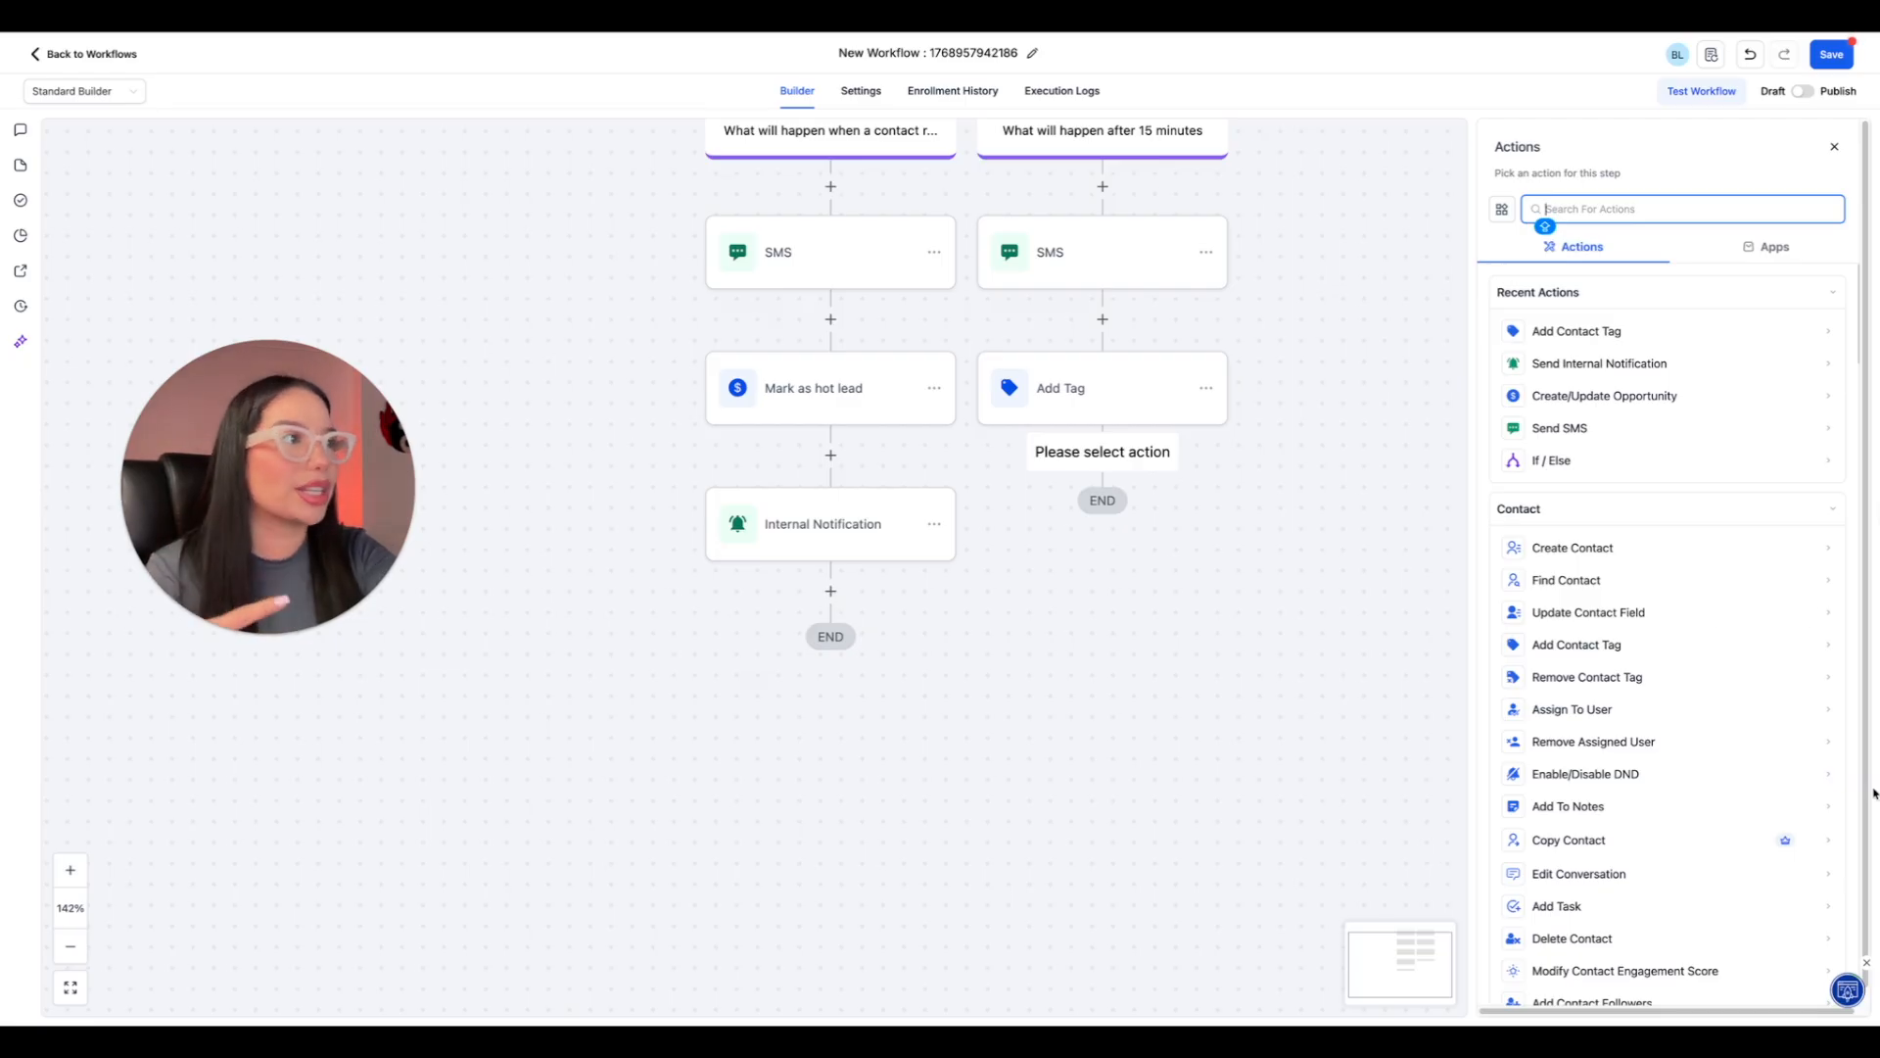
{"action": "scroll", "coordinate": [1698, 783], "scroll_direction": "down", "scroll_amount": 3}
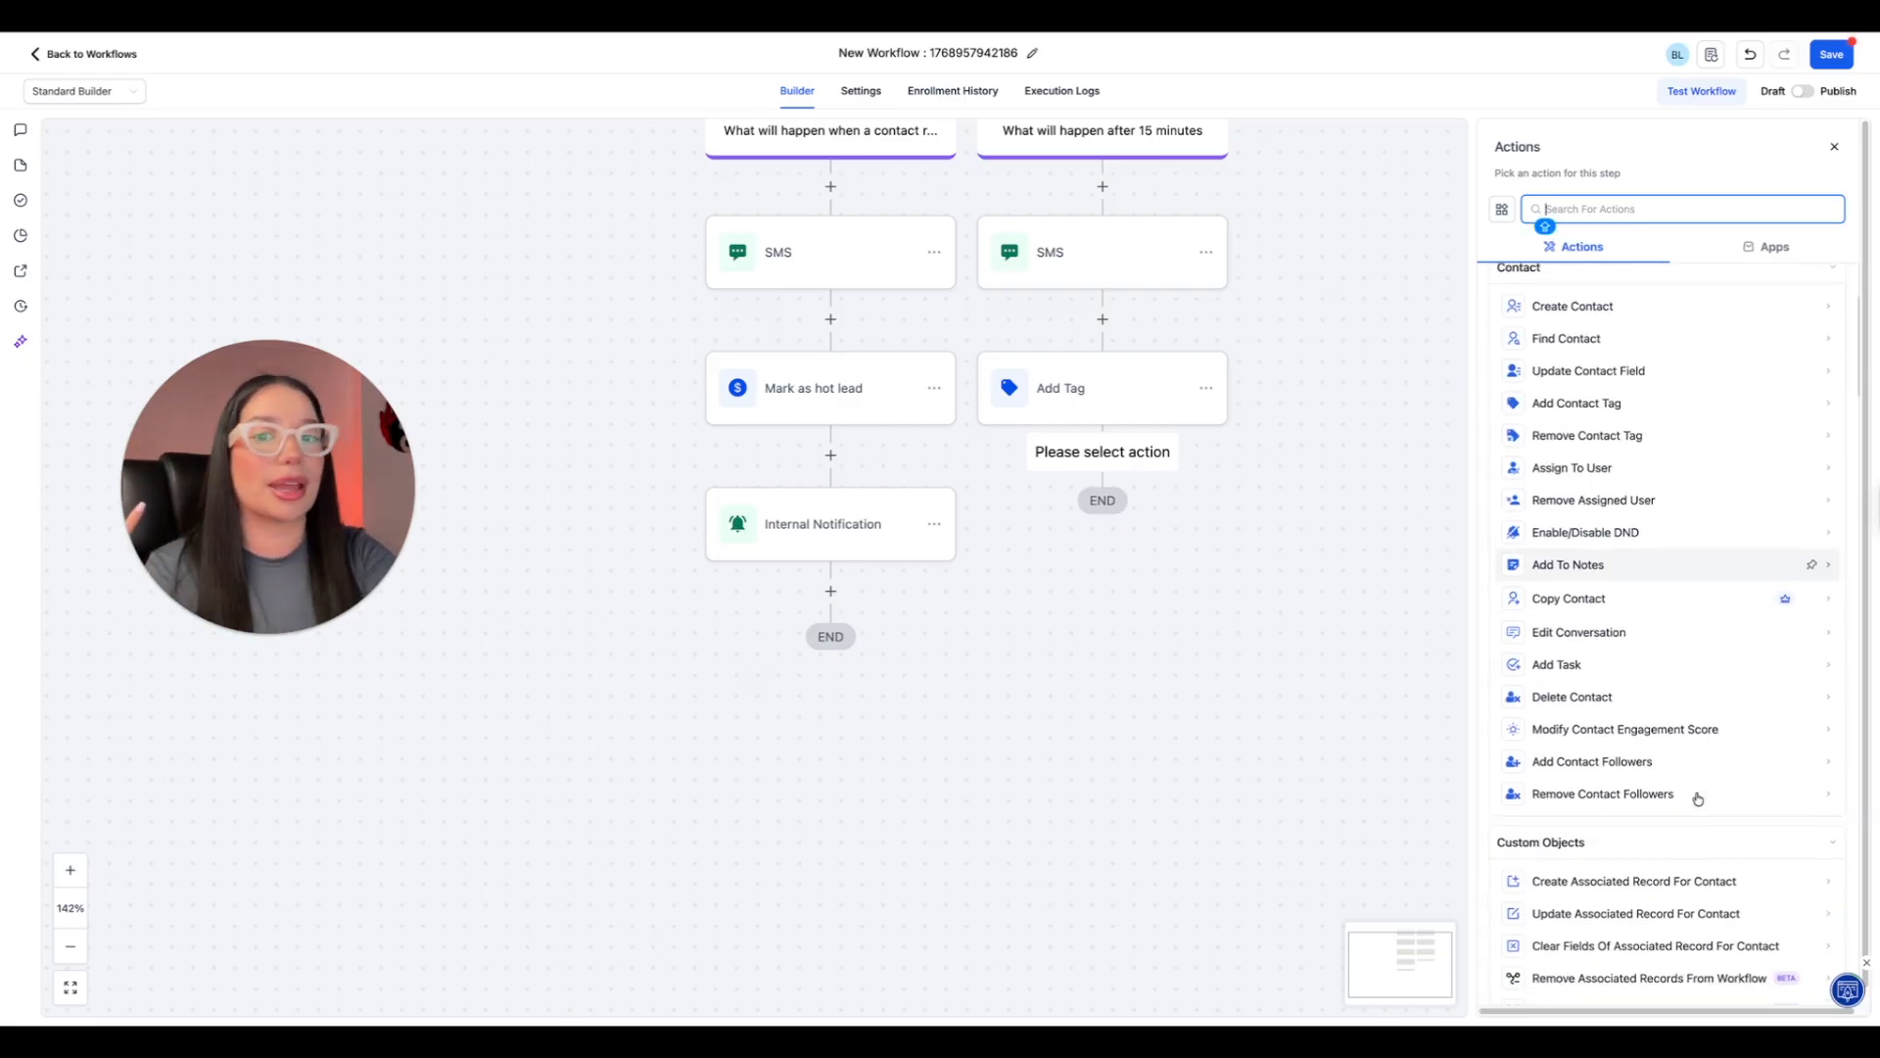
{"action": "scroll", "coordinate": [1698, 798], "scroll_direction": "down", "scroll_amount": 1}
{"action": "scroll", "coordinate": [1699, 798], "scroll_direction": "down", "scroll_amount": 1}
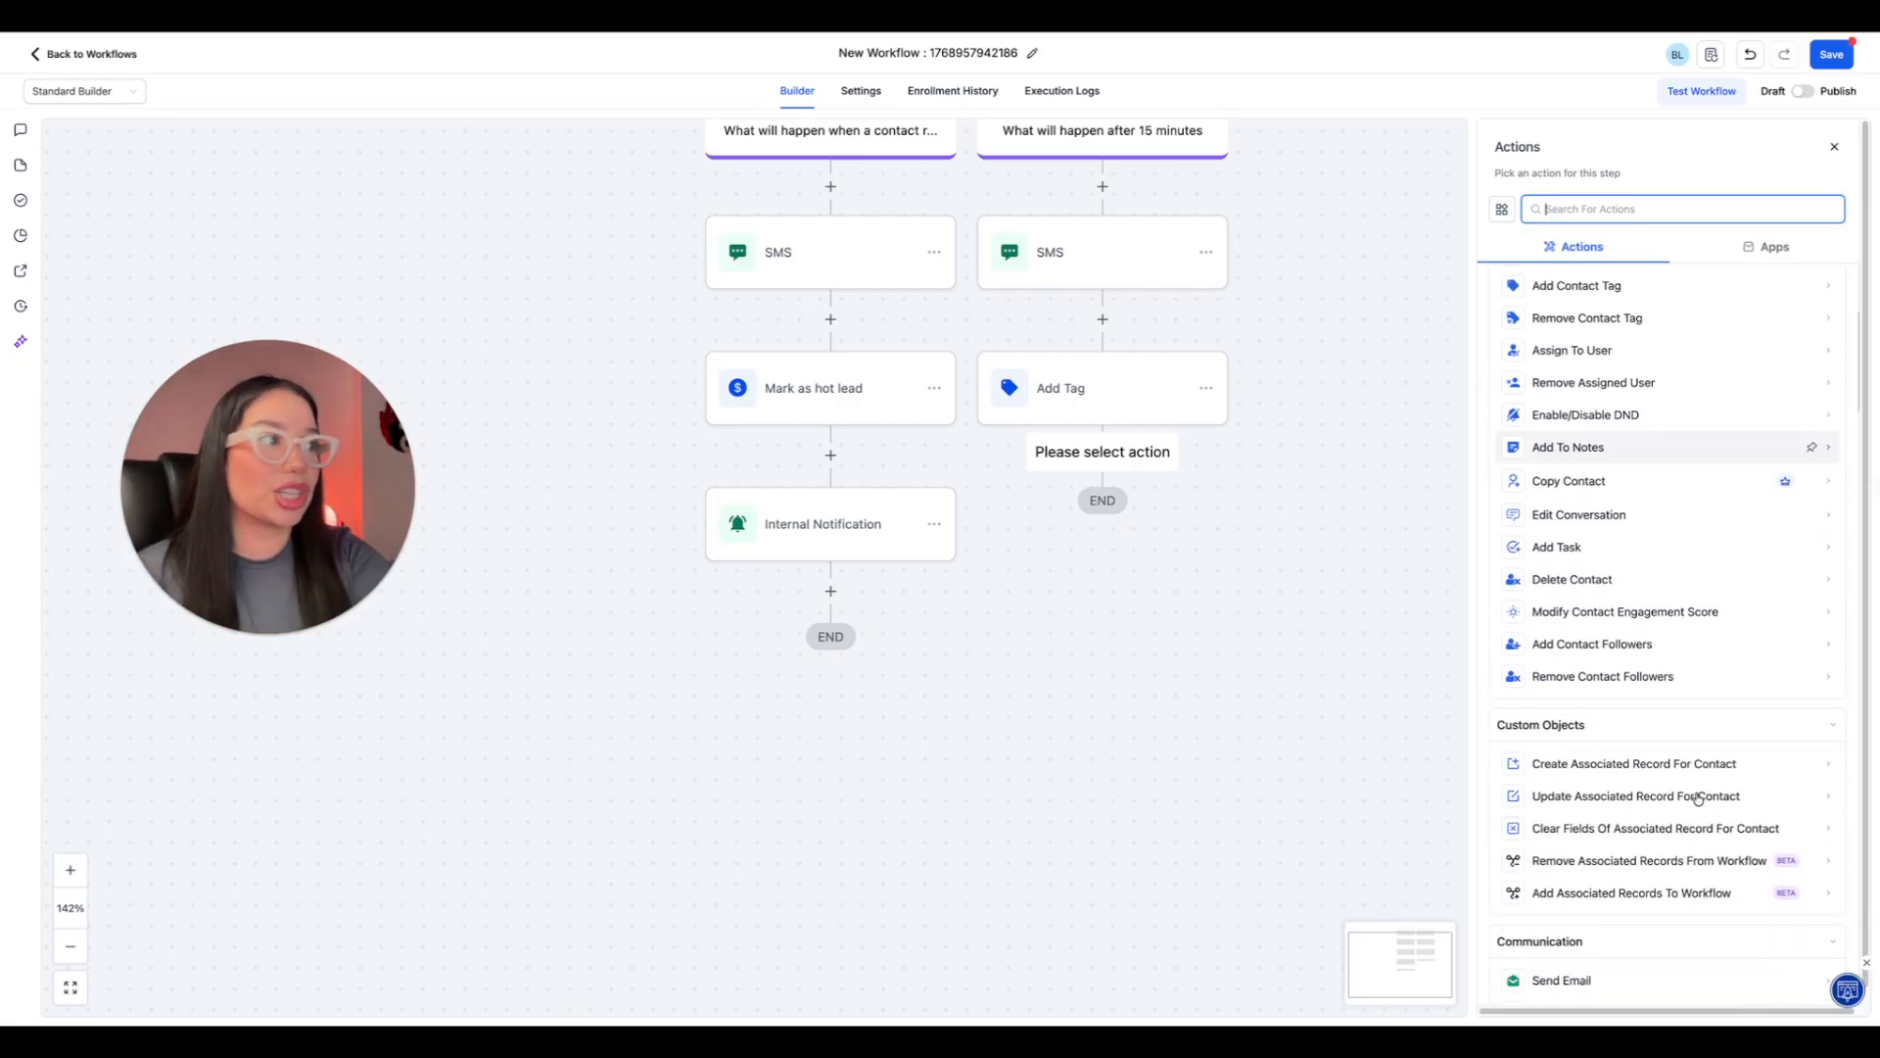
{"action": "scroll", "coordinate": [1699, 798], "scroll_direction": "down", "scroll_amount": 1}
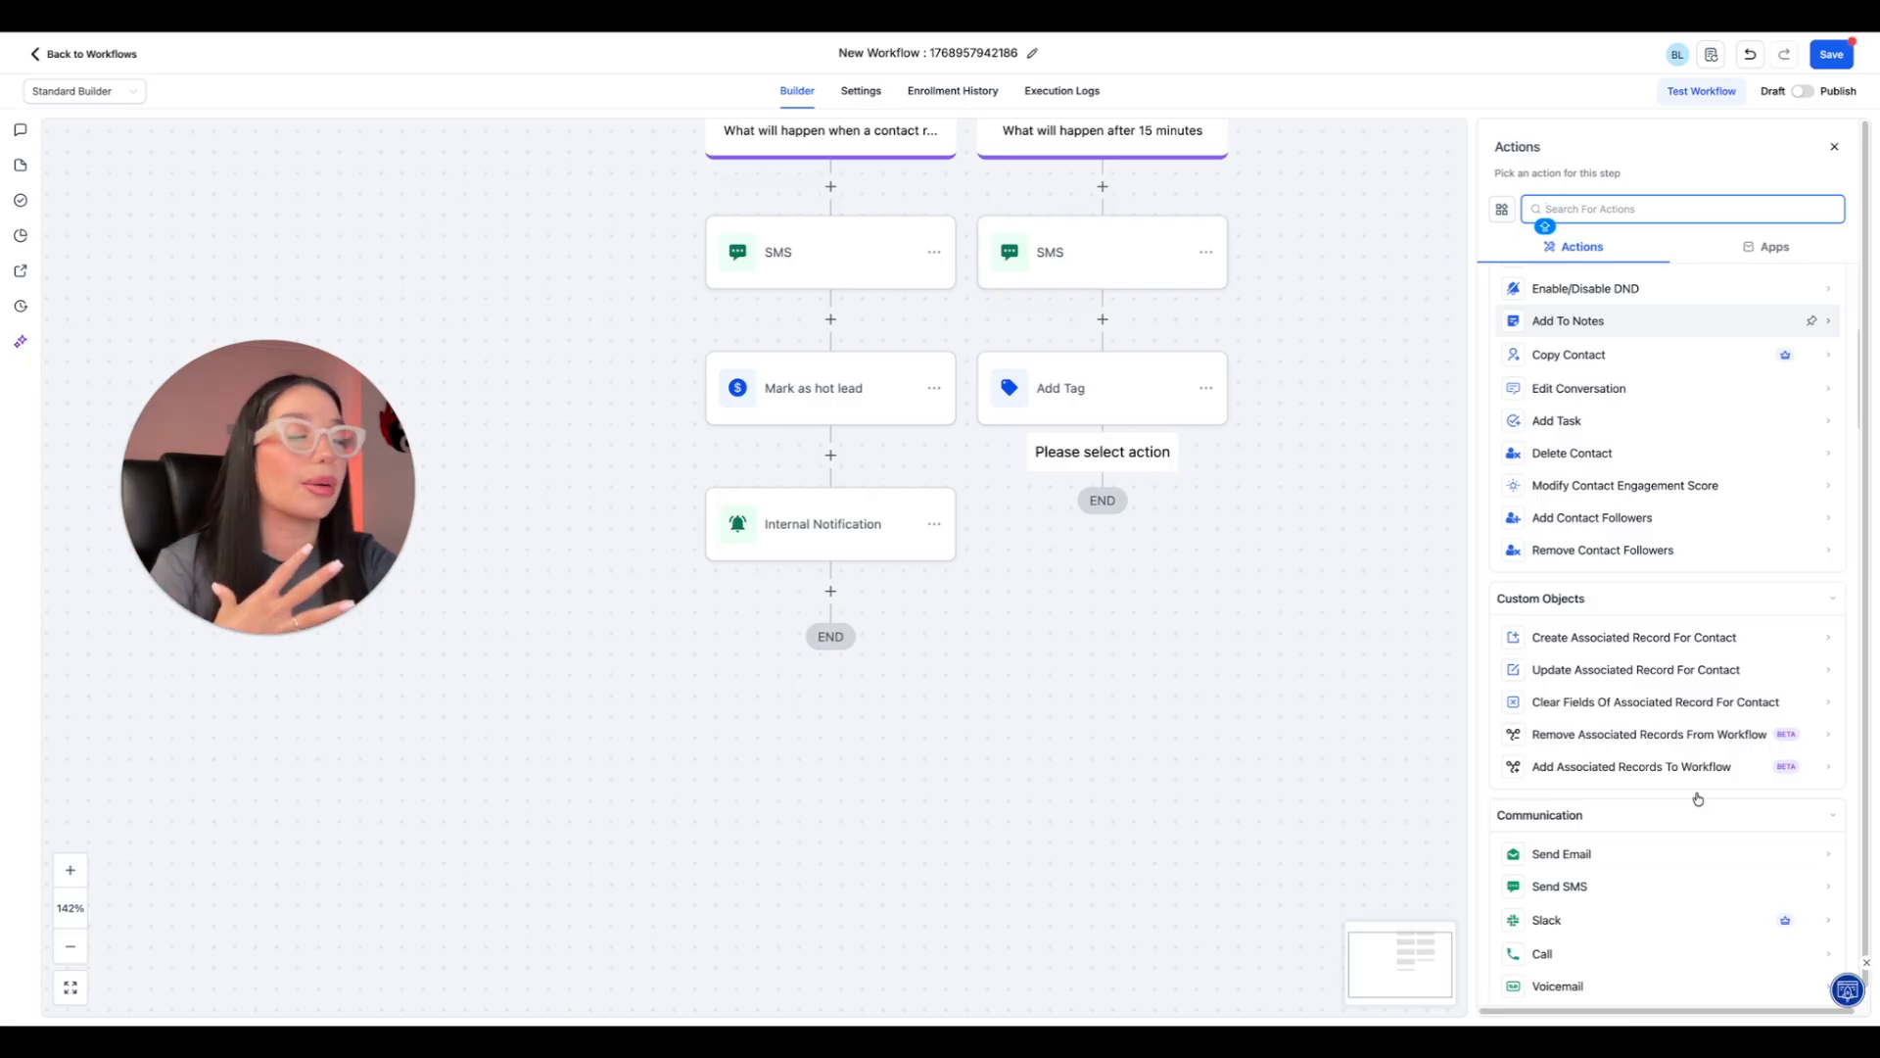
{"action": "left_click", "coordinate": [888, 764]}
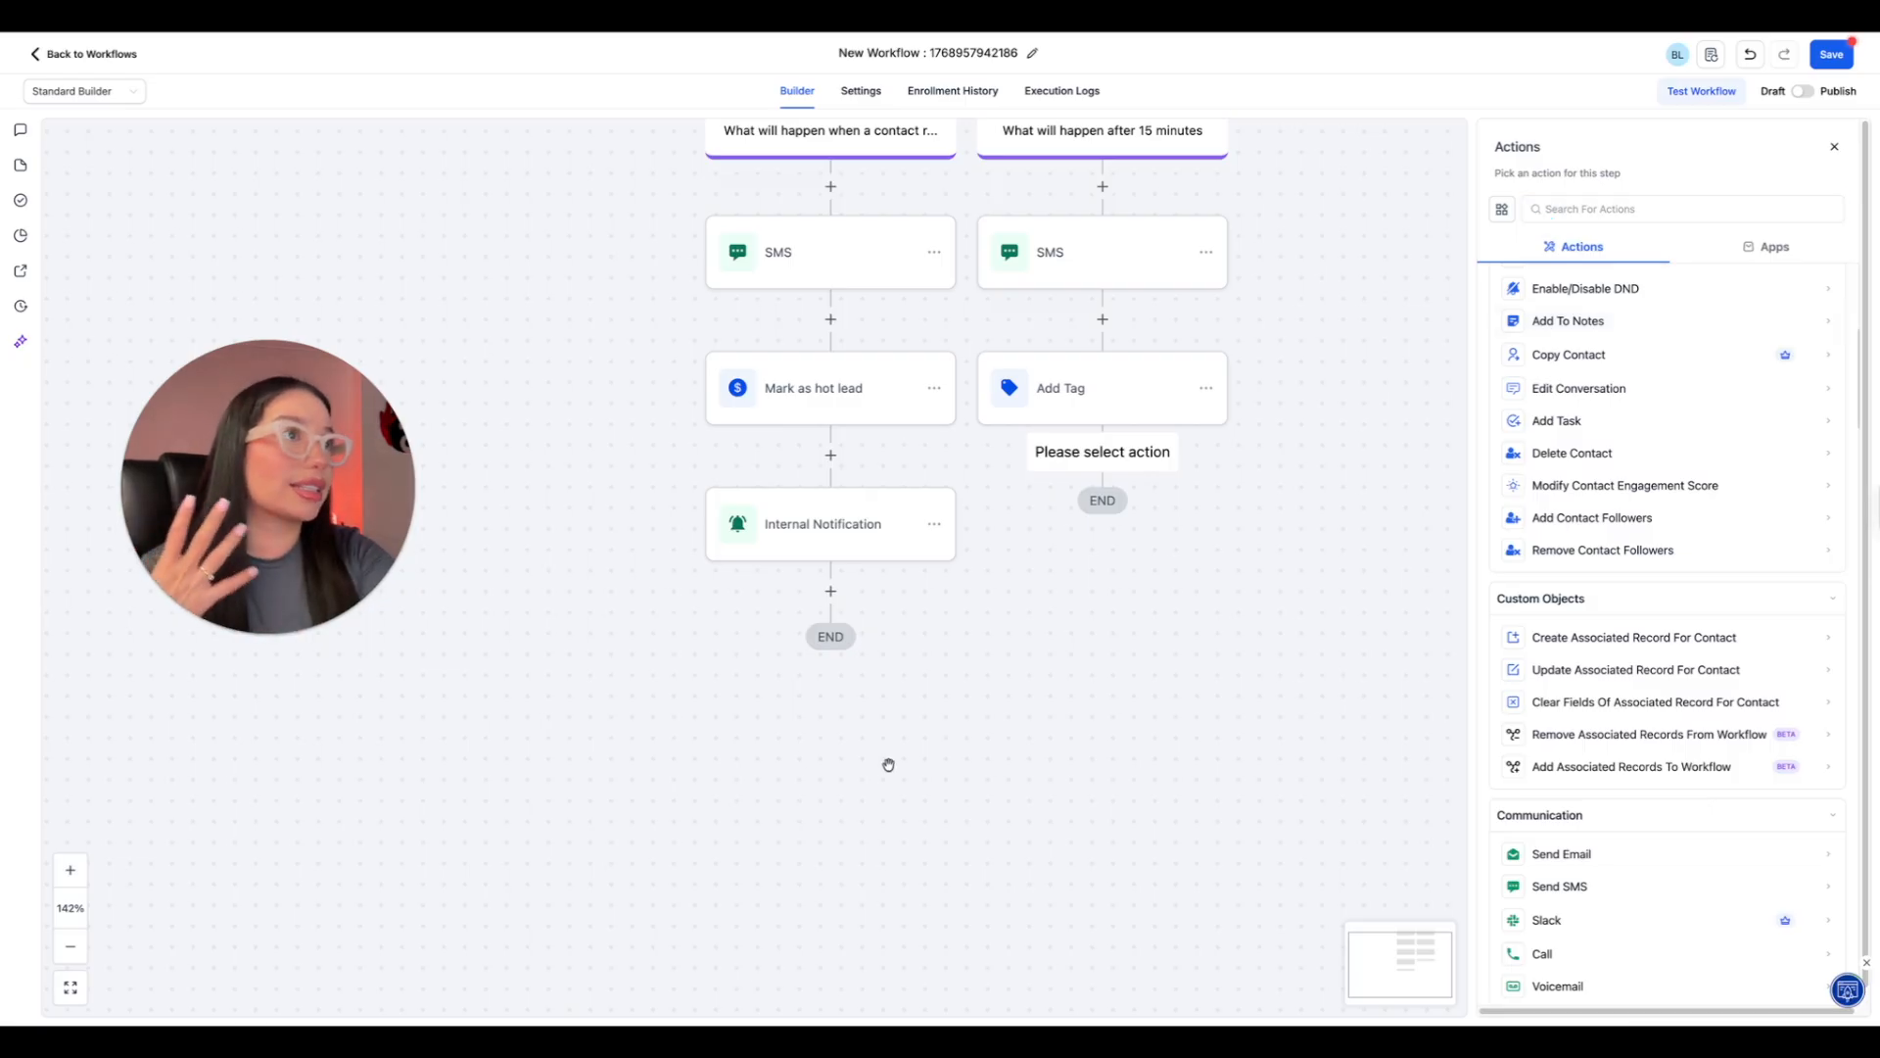
{"action": "scroll", "coordinate": [888, 764], "scroll_direction": "up", "scroll_amount": 10}
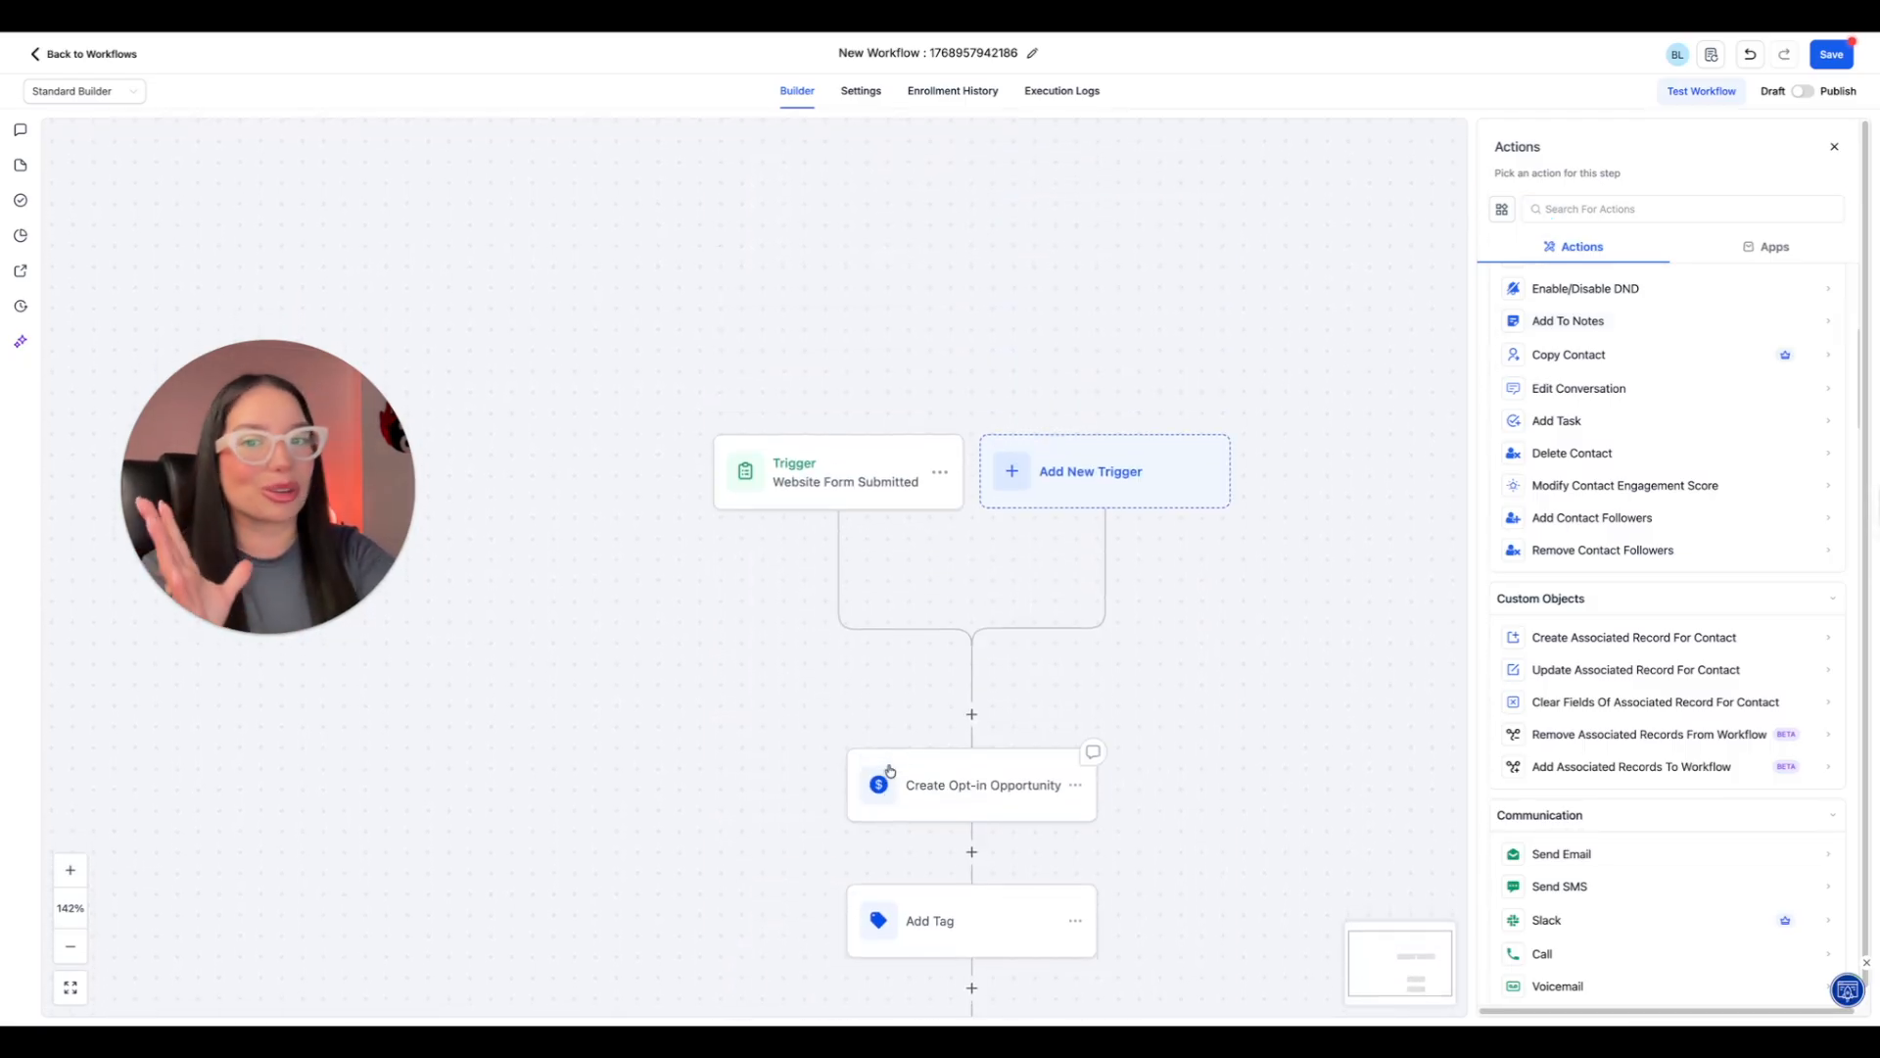